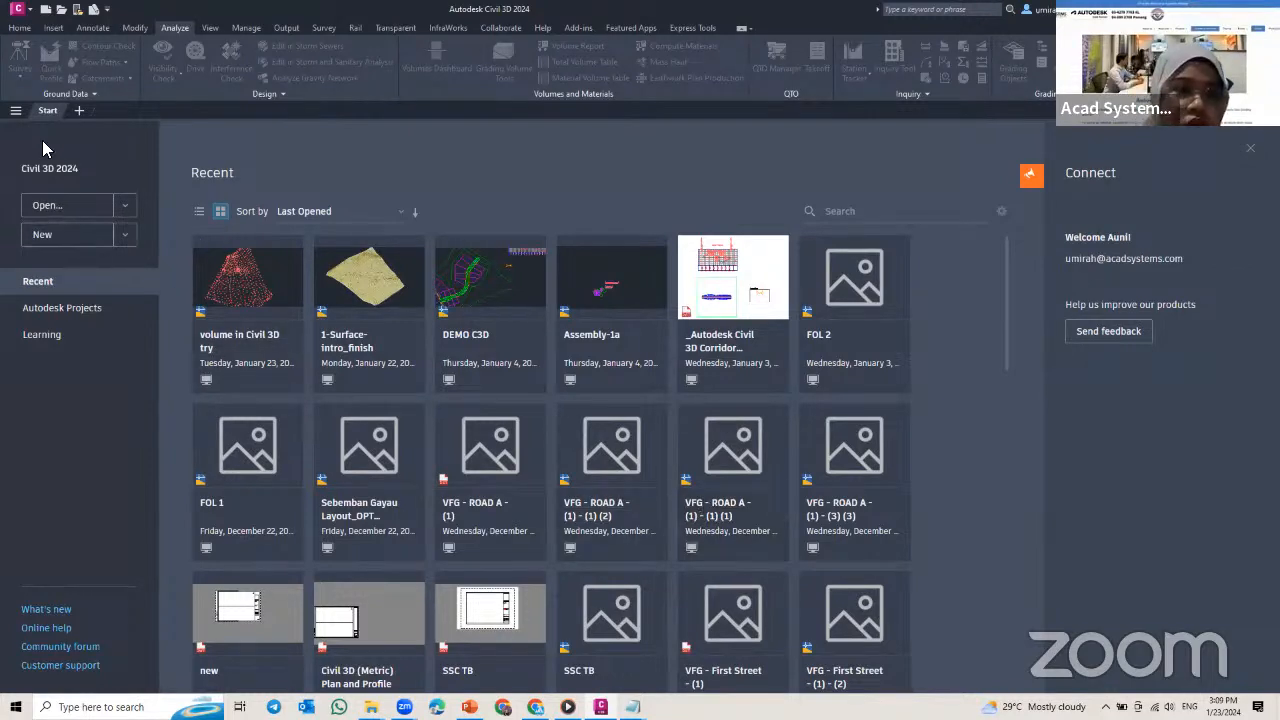
Step: Start a new drawing and begin creating a new point group in it
left_click(82, 240)
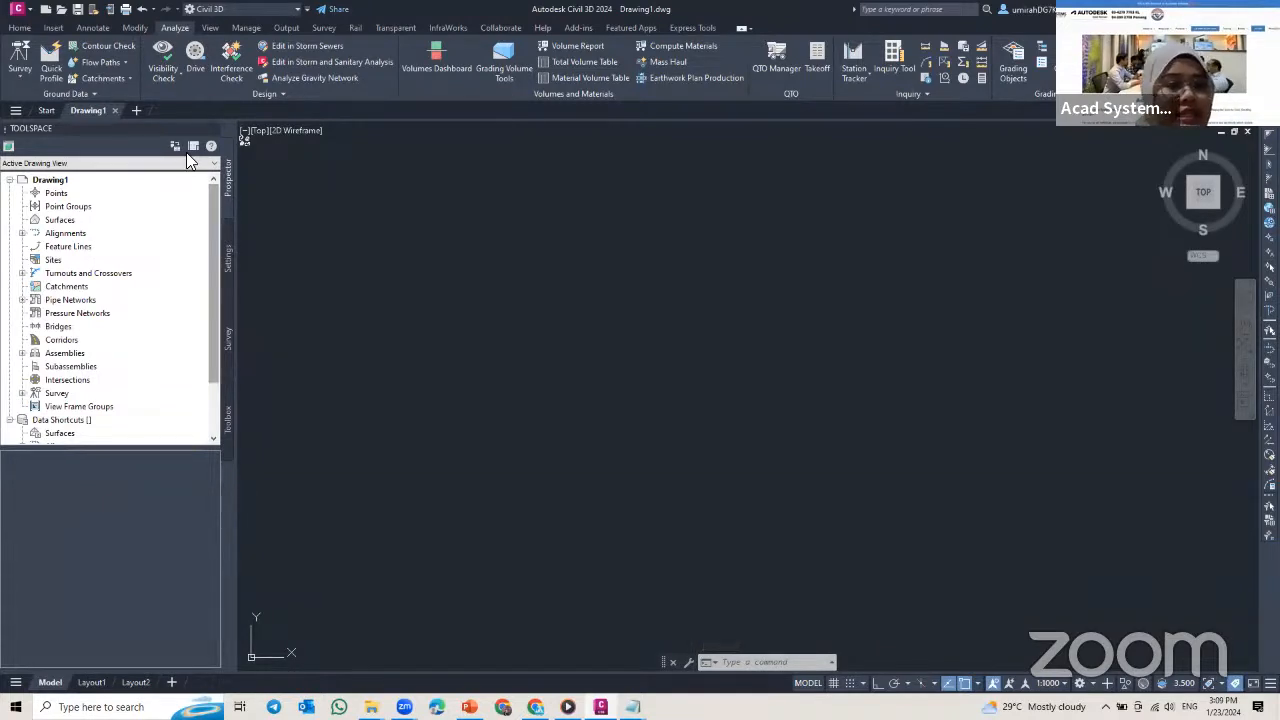
left_click(19, 27)
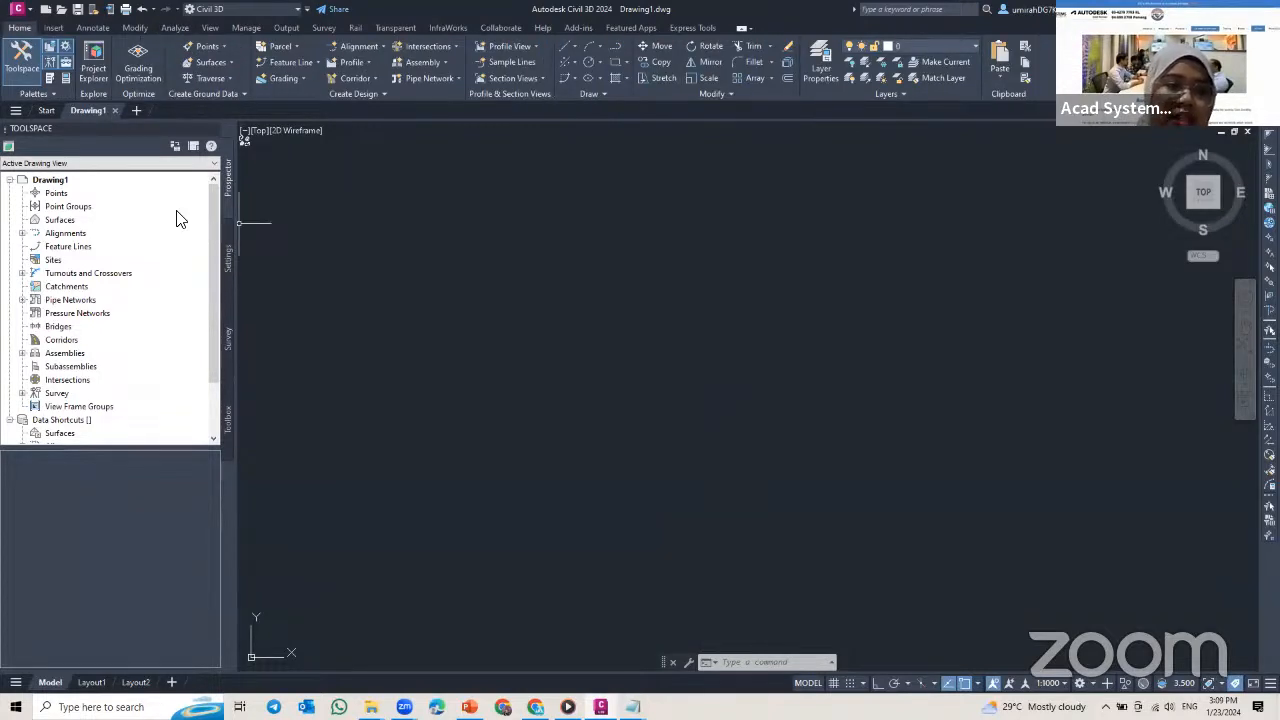
left_click(61, 210)
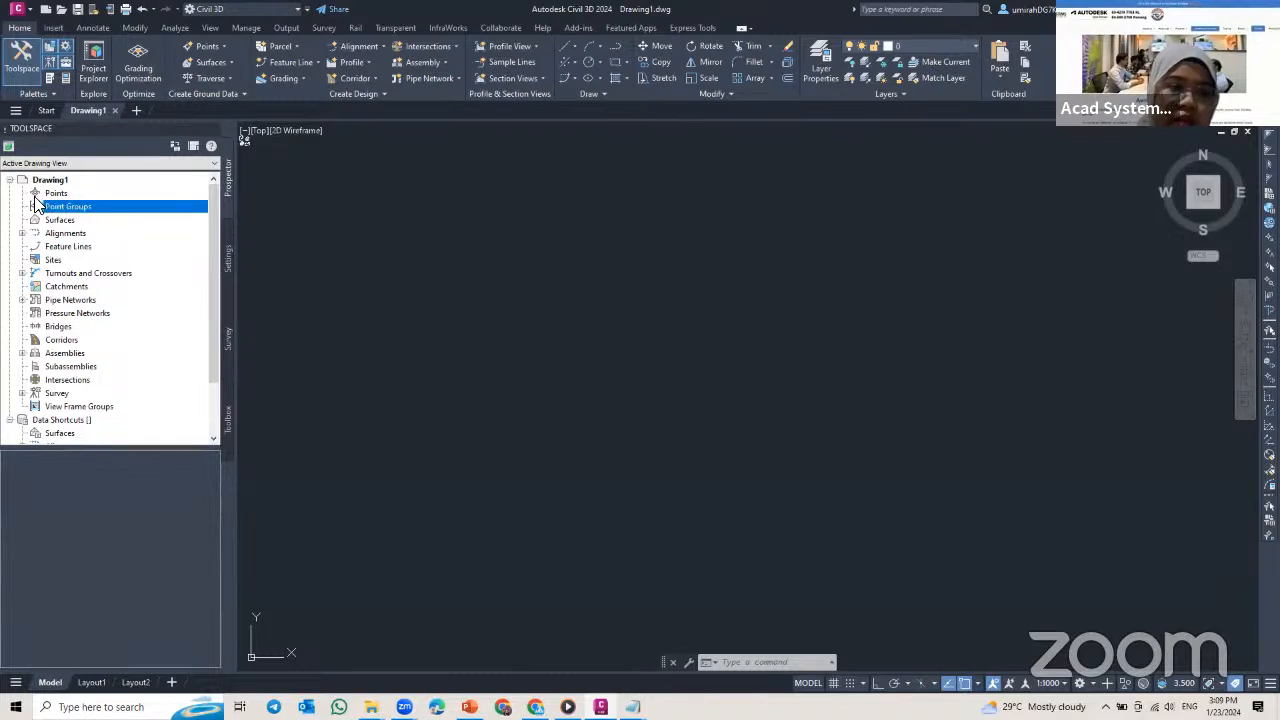
right_click(88, 218)
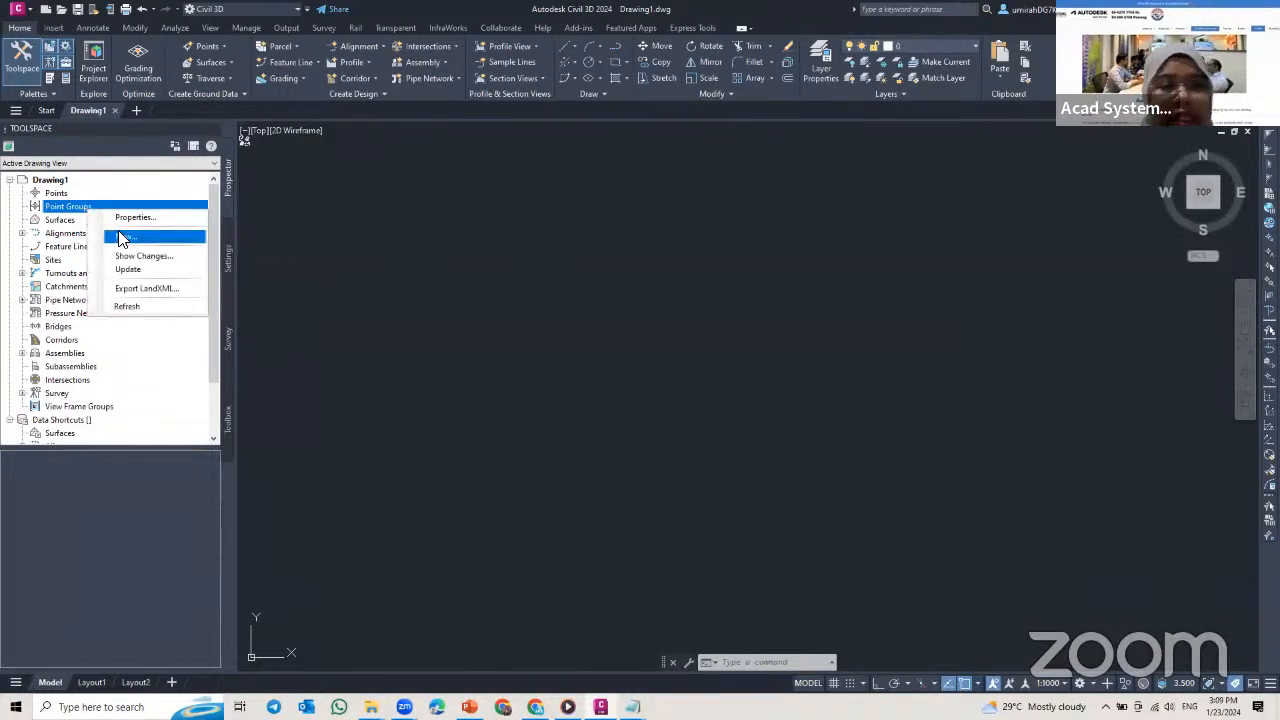
left_click(120, 238)
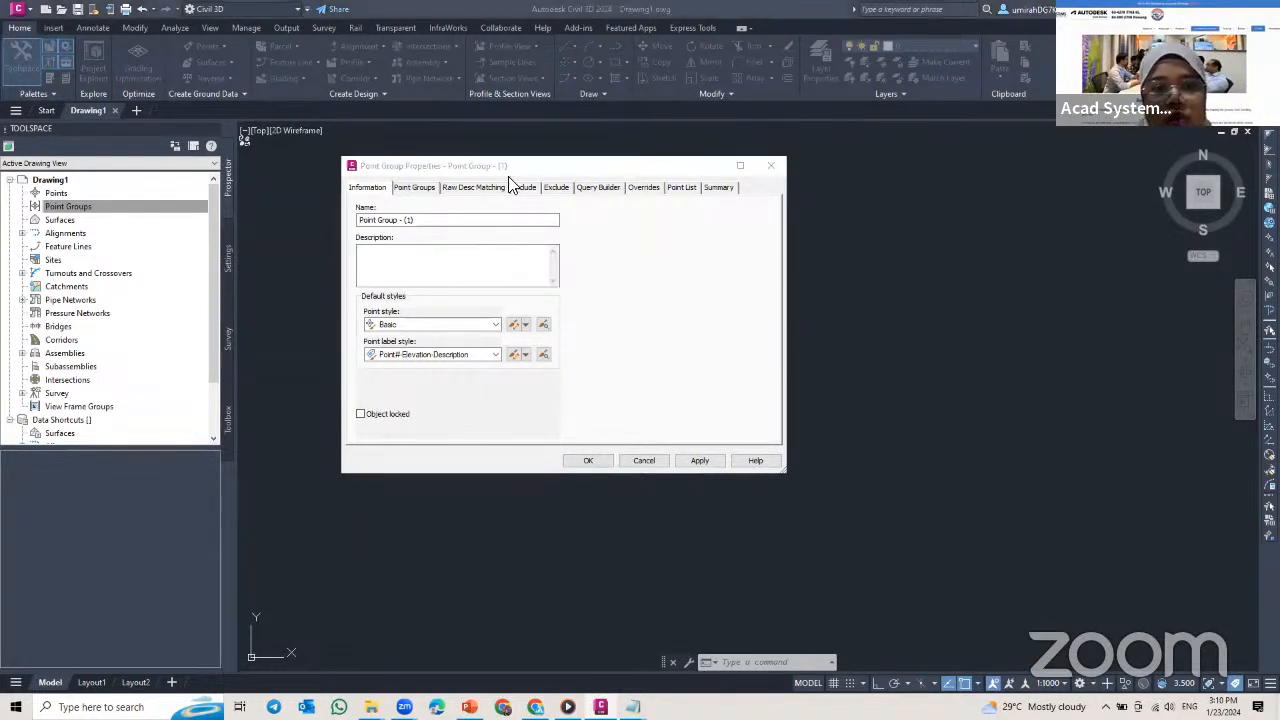
Step: Name the new point group EG and give it the description Existing Ground
left_click(455, 221)
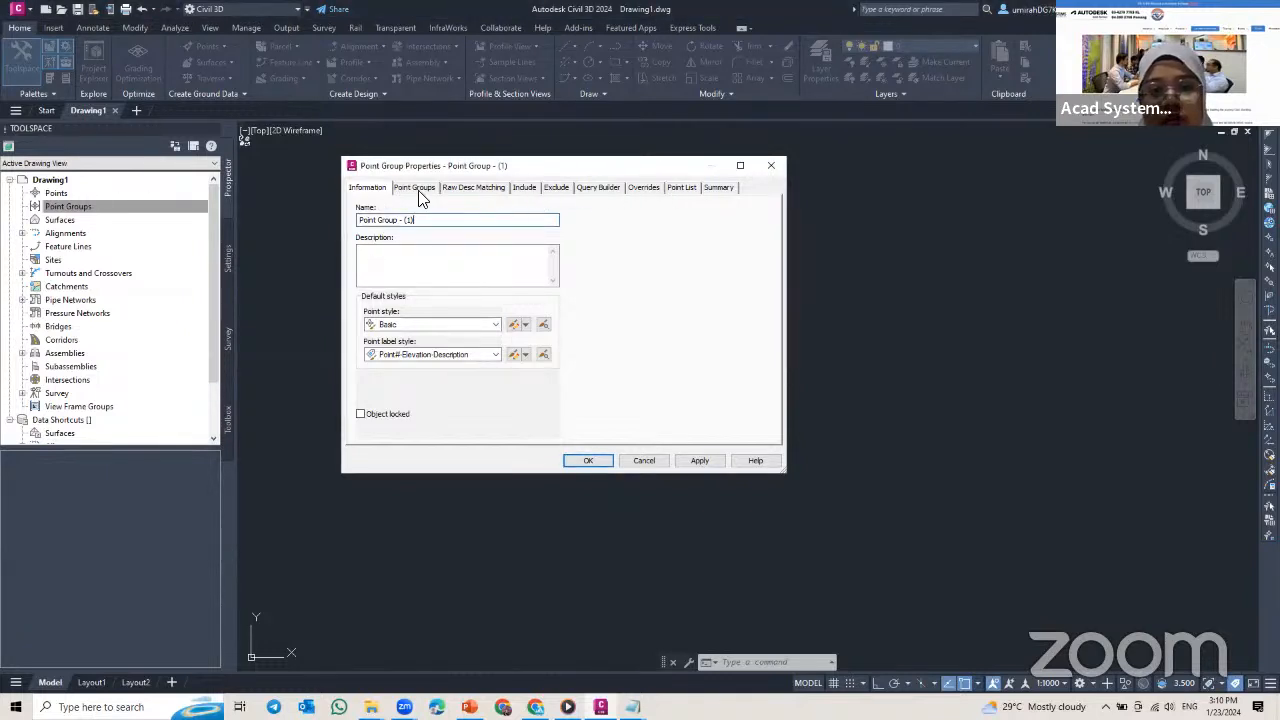
triple_click(454, 222)
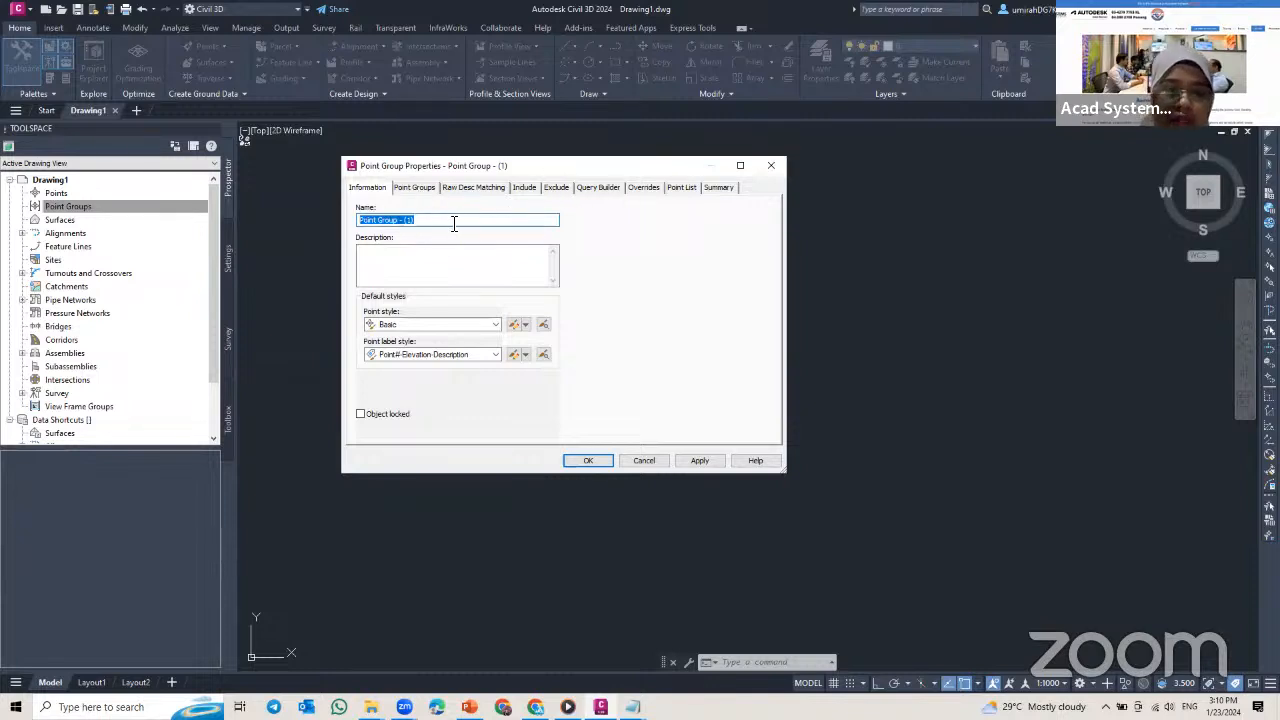
type("EG")
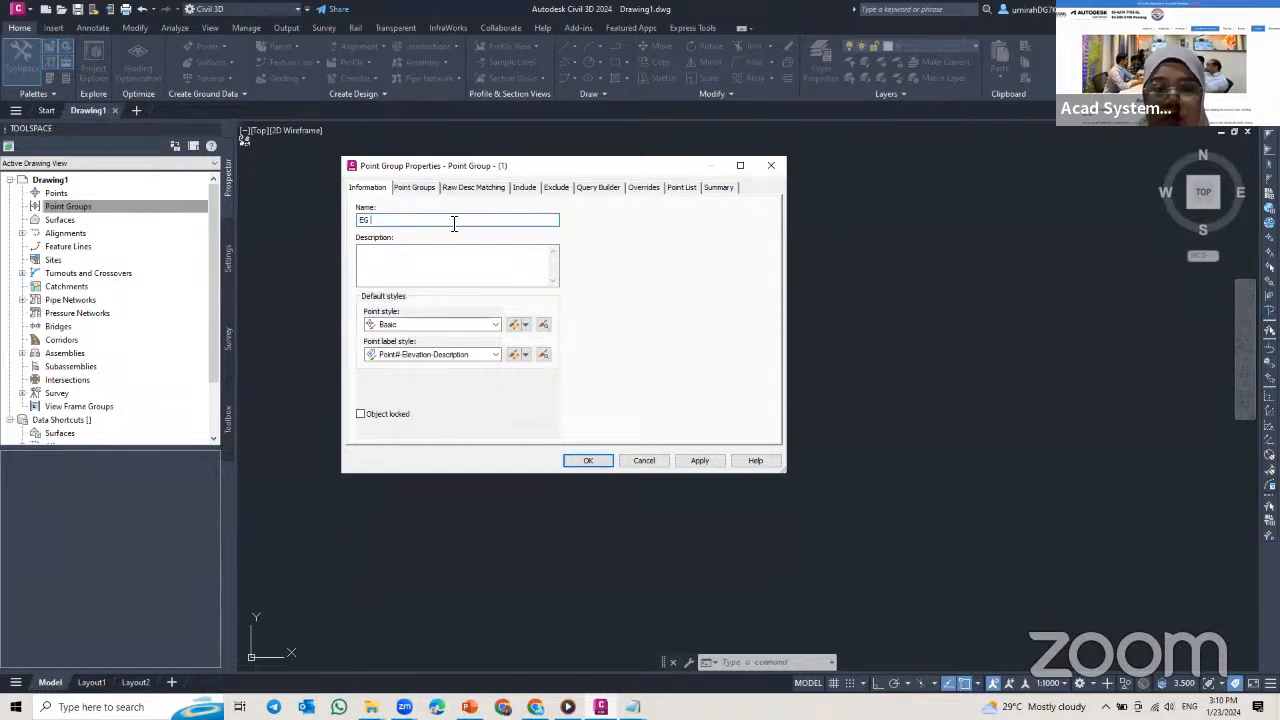
left_click(455, 256)
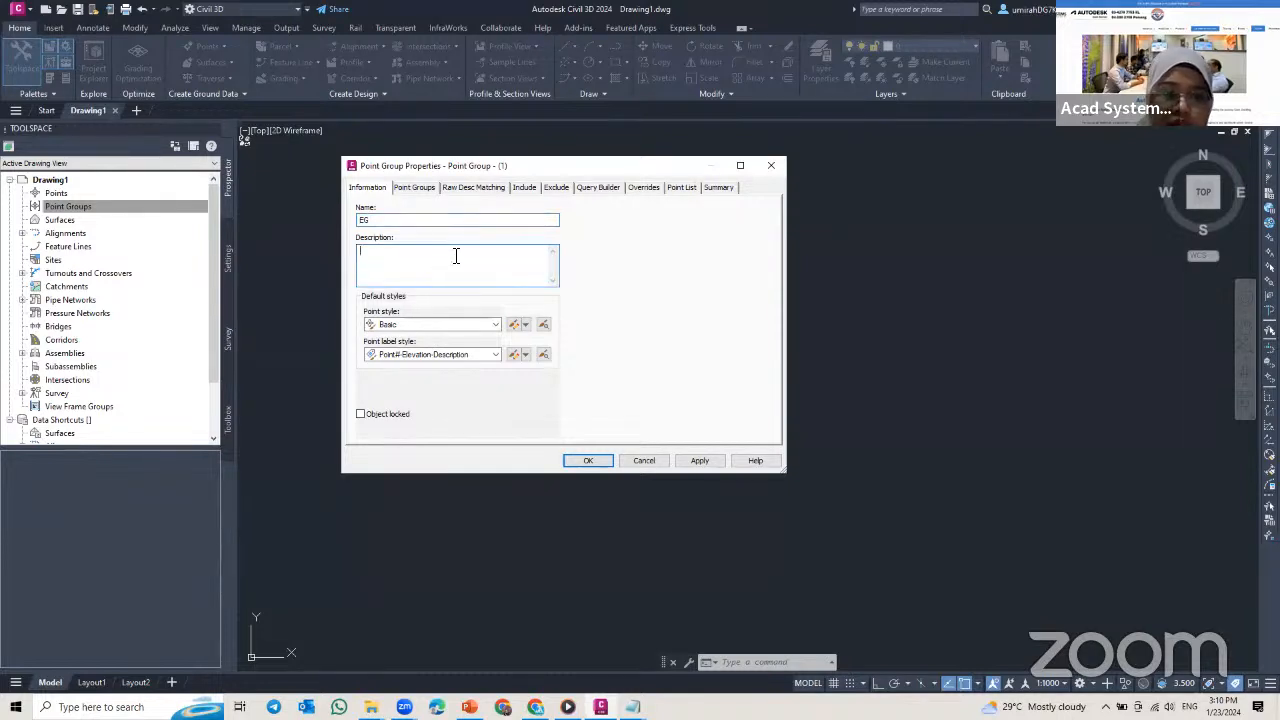
type("Existing Ground")
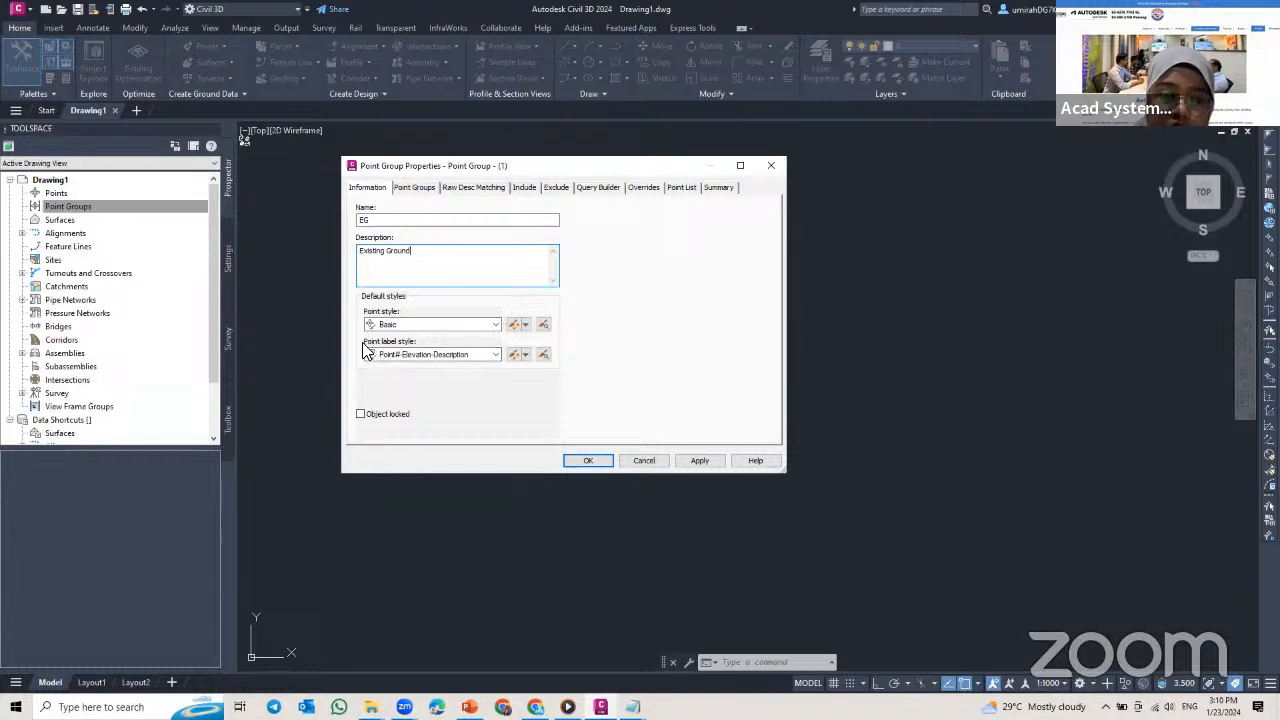
Step: Set the EG group's point label style to Description Only and create the group
left_click(494, 355)
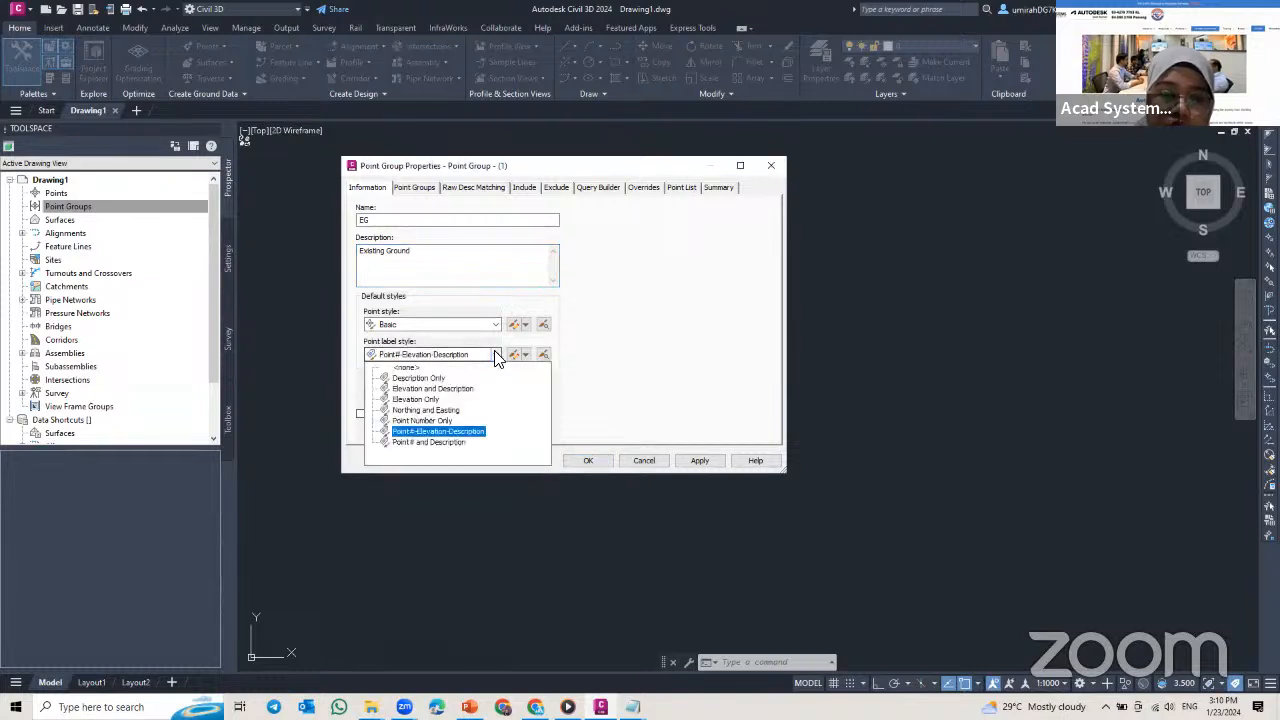
left_click(426, 378)
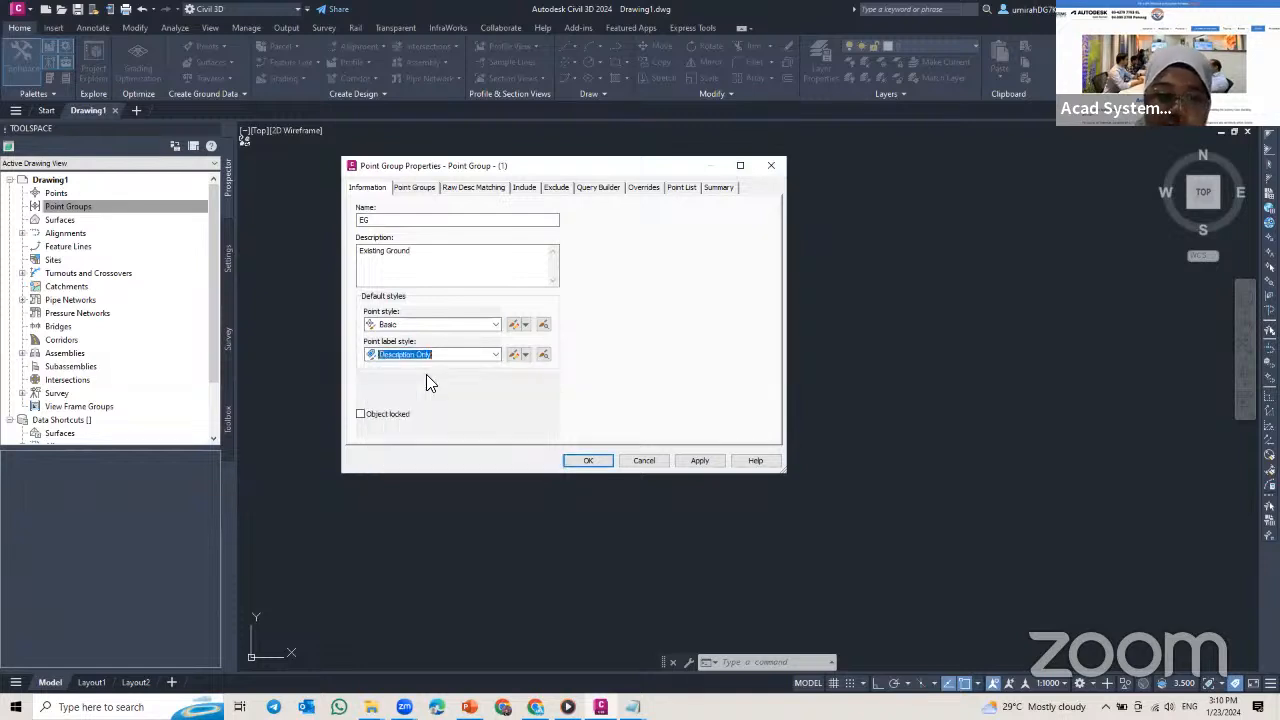
left_click(604, 462)
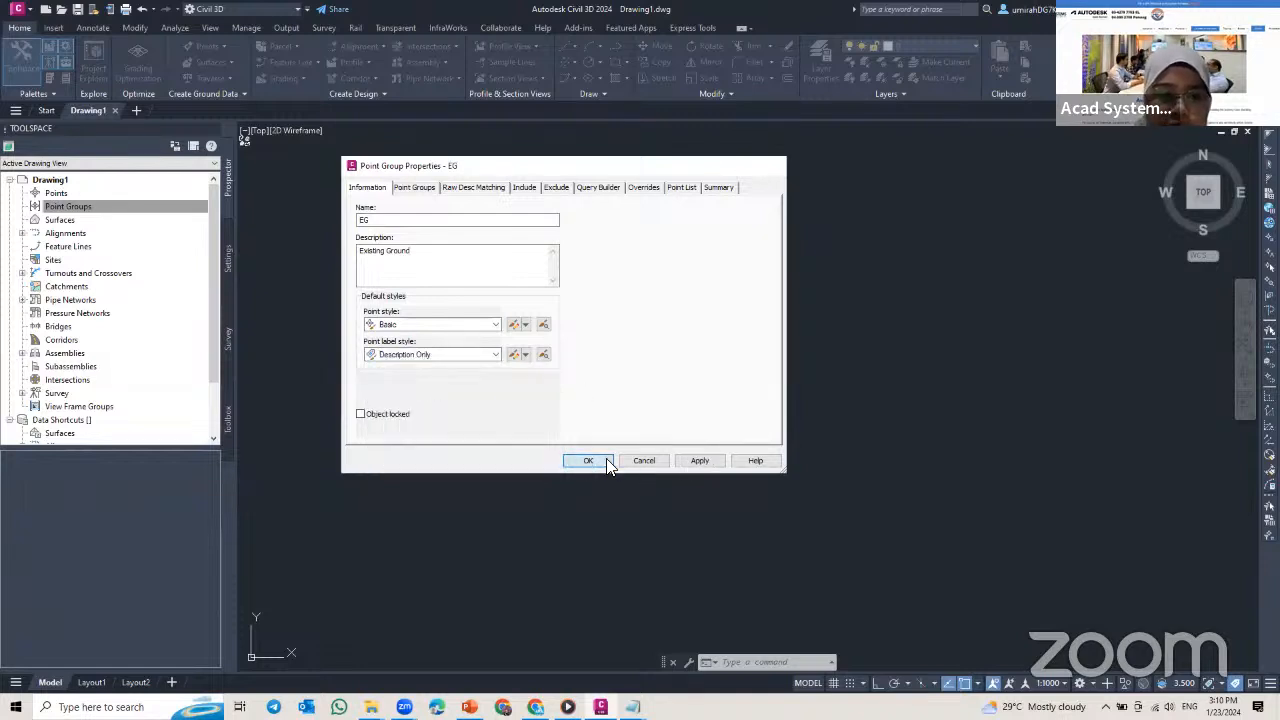
left_click(21, 207)
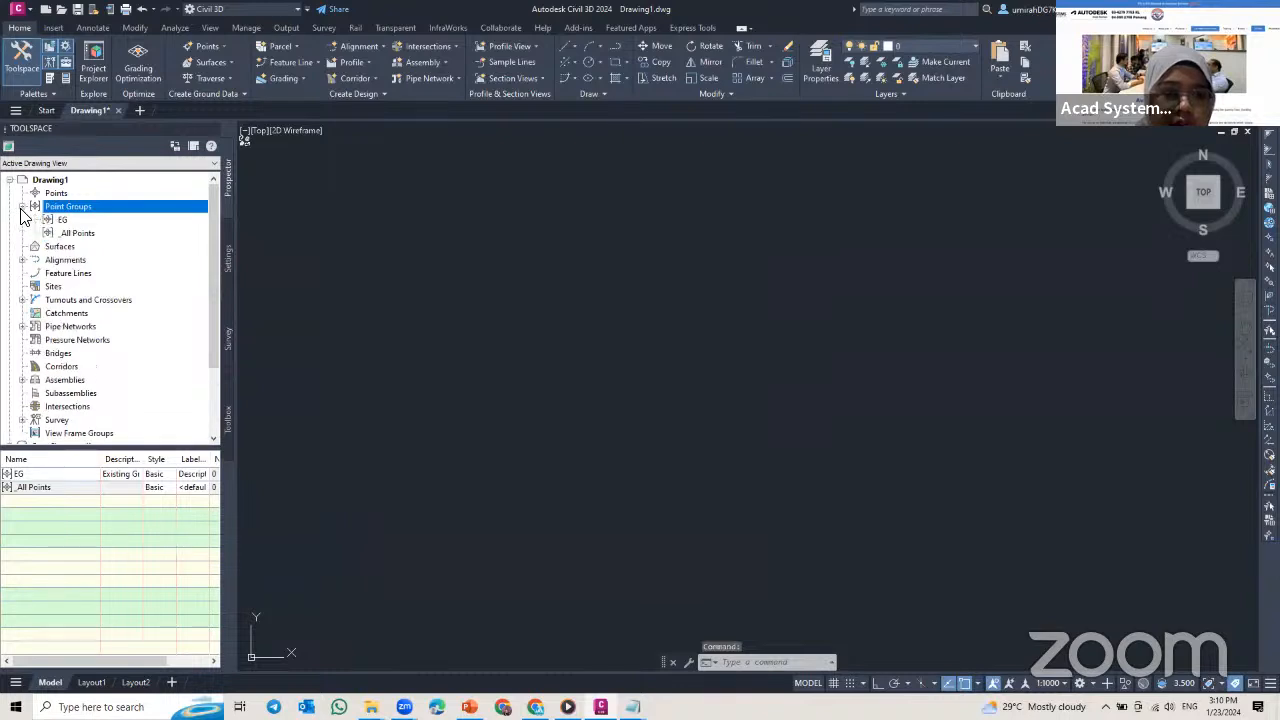
left_click(56, 219)
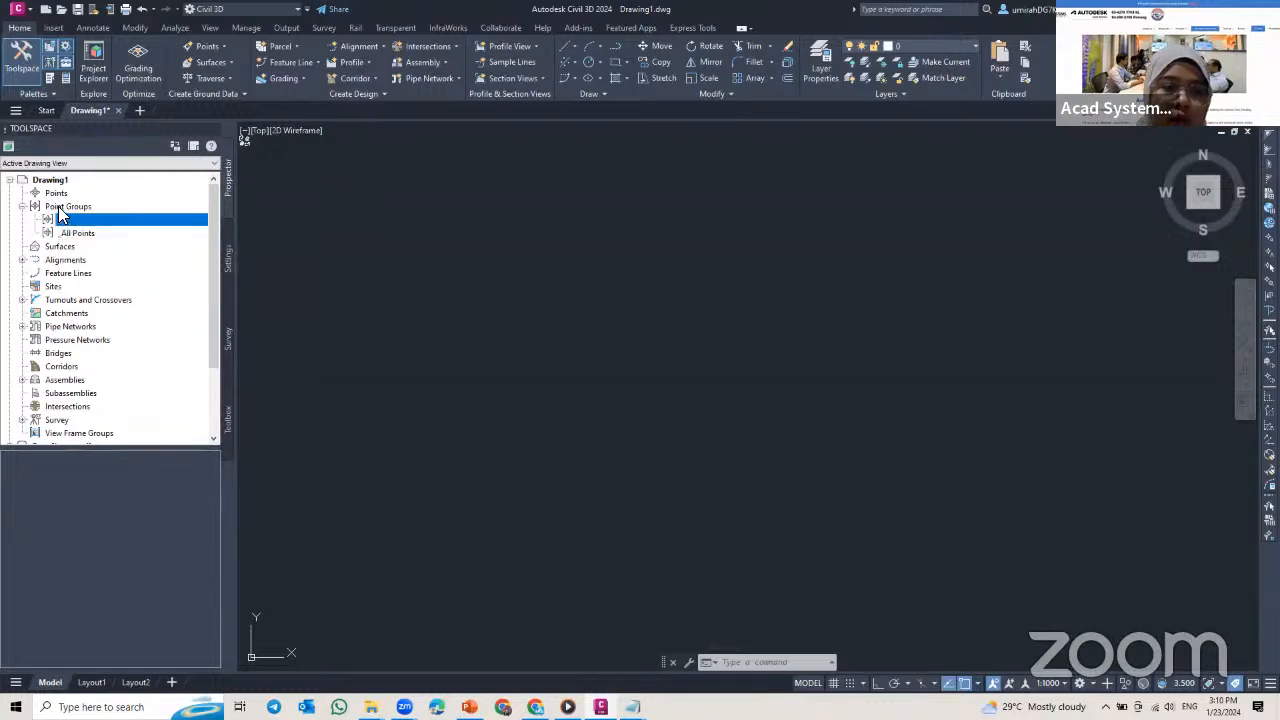
Step: Begin a second point group named PG with the description Proposed Ground (Embankment)
left_click(60, 207)
right_click(60, 207)
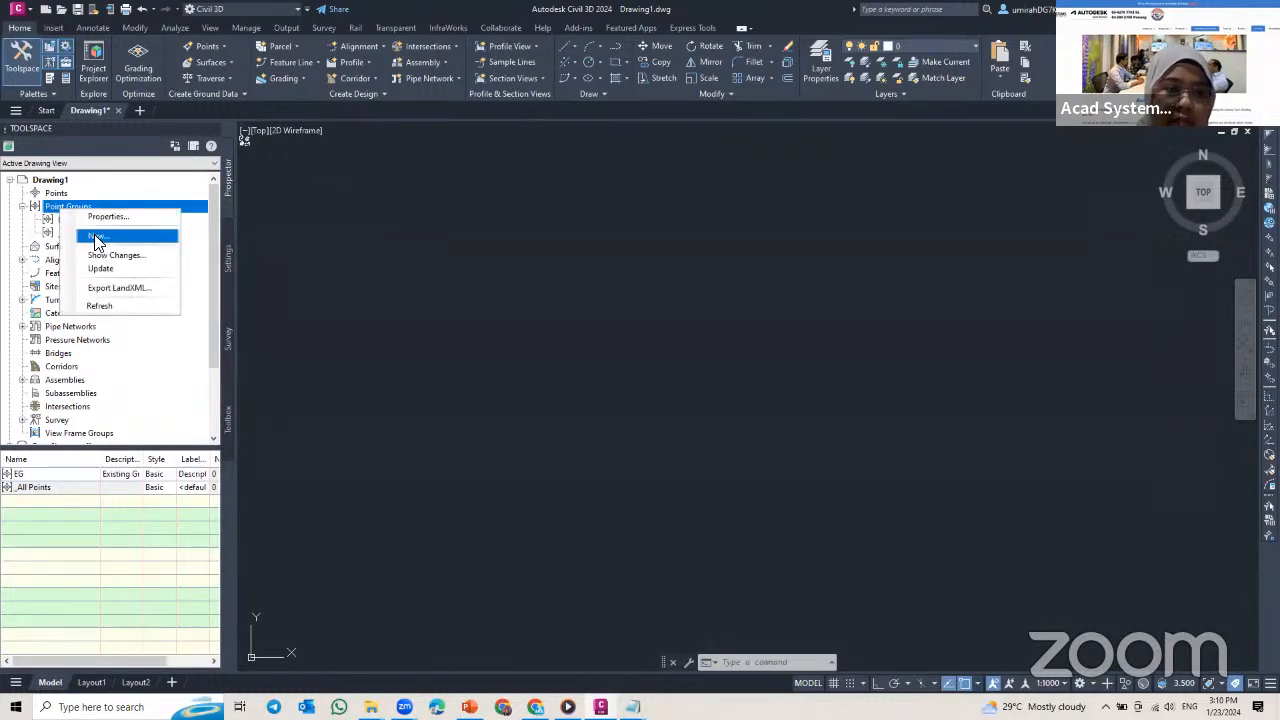
left_click(96, 239)
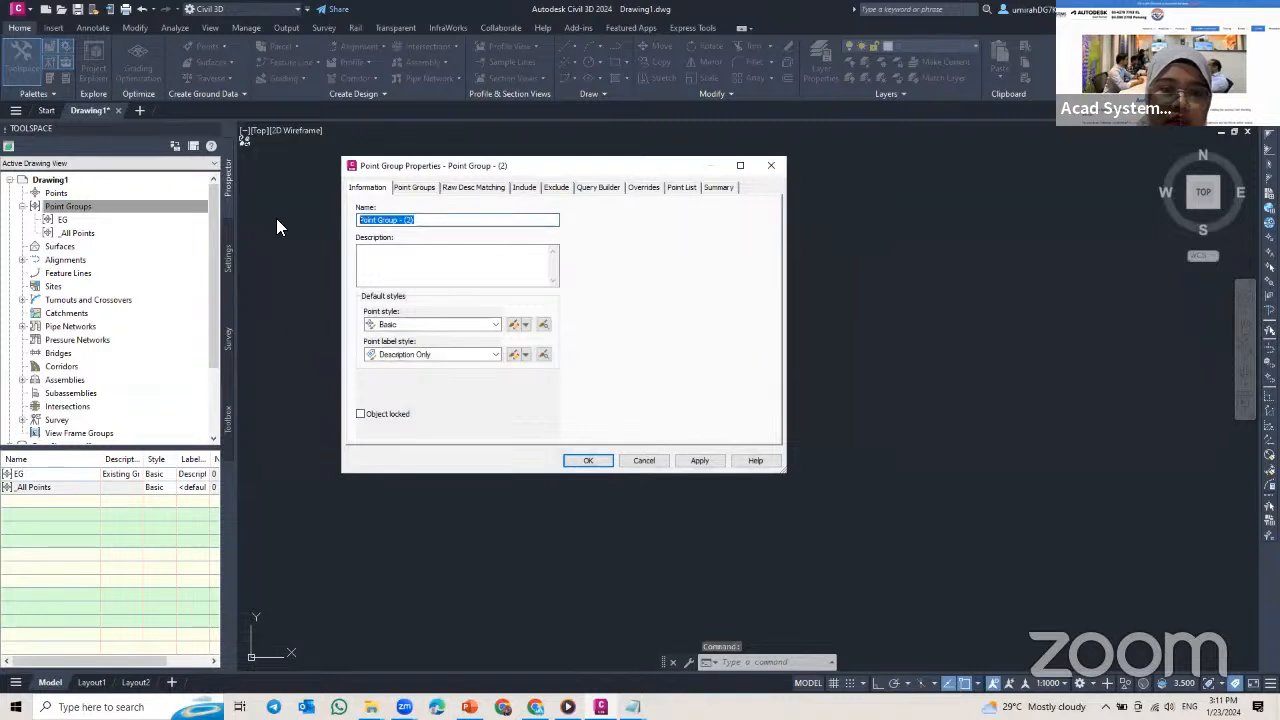
type("PG")
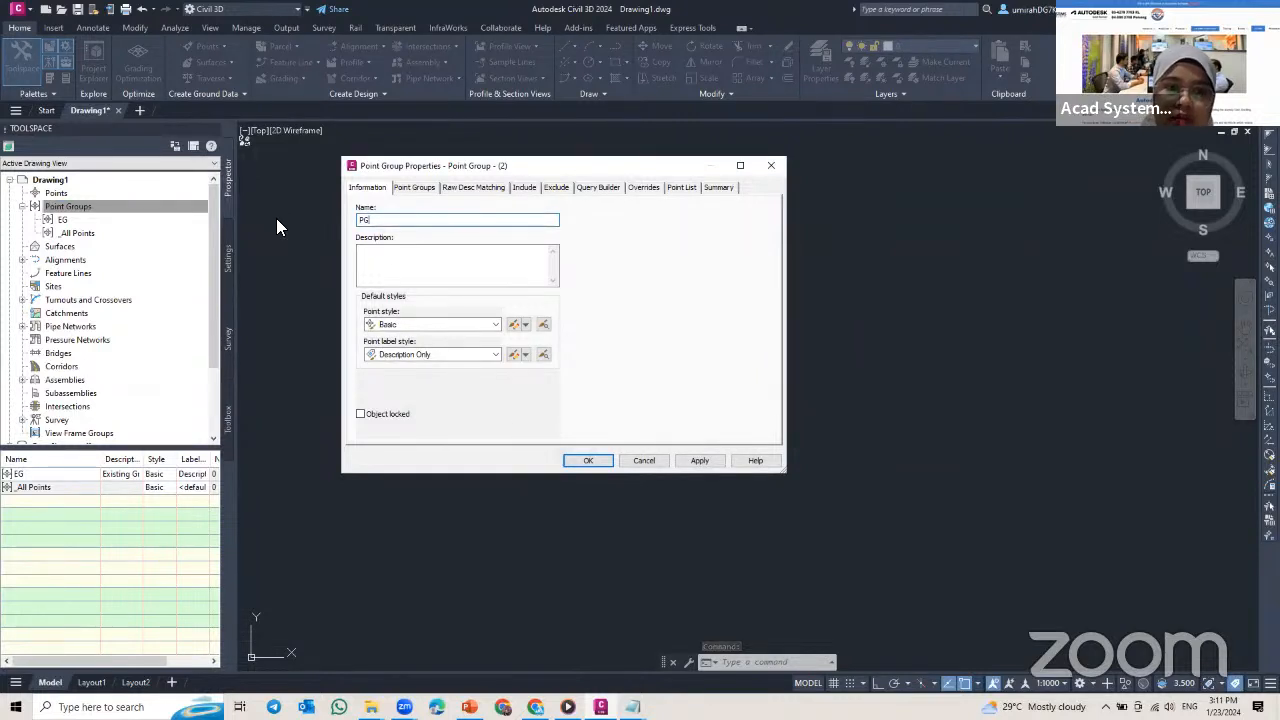
left_click(441, 273)
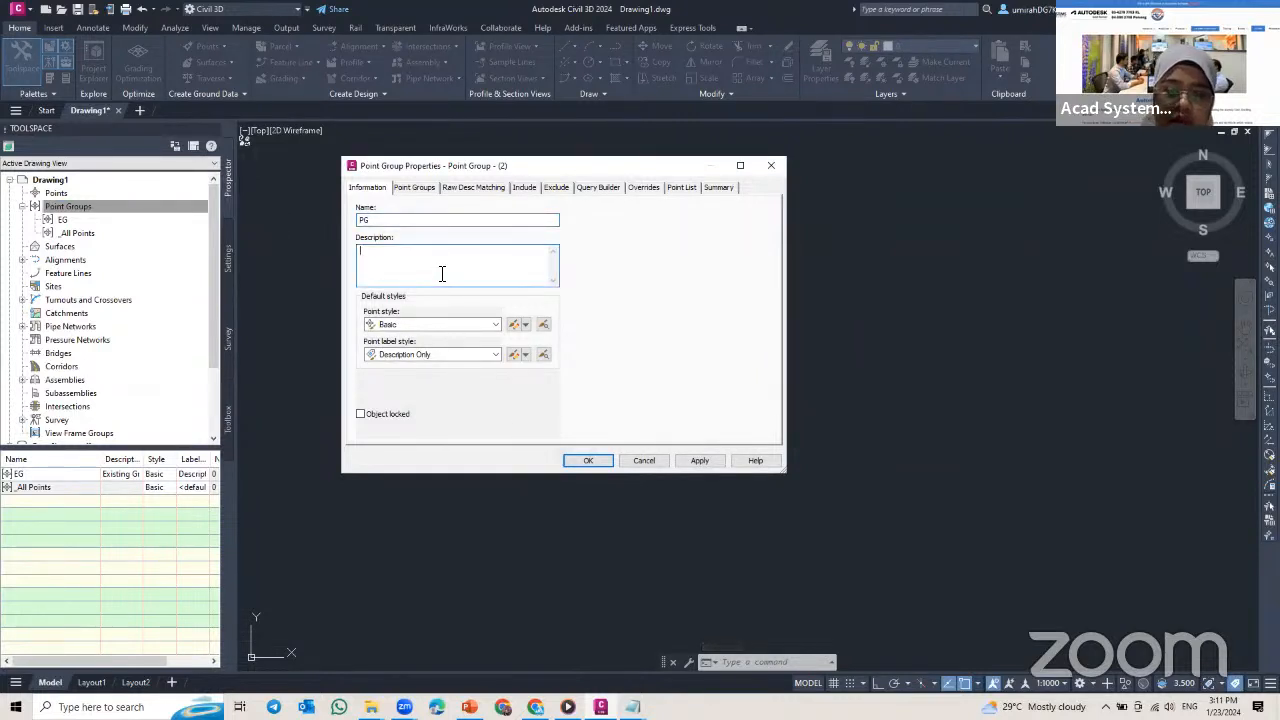
type("Proposed")
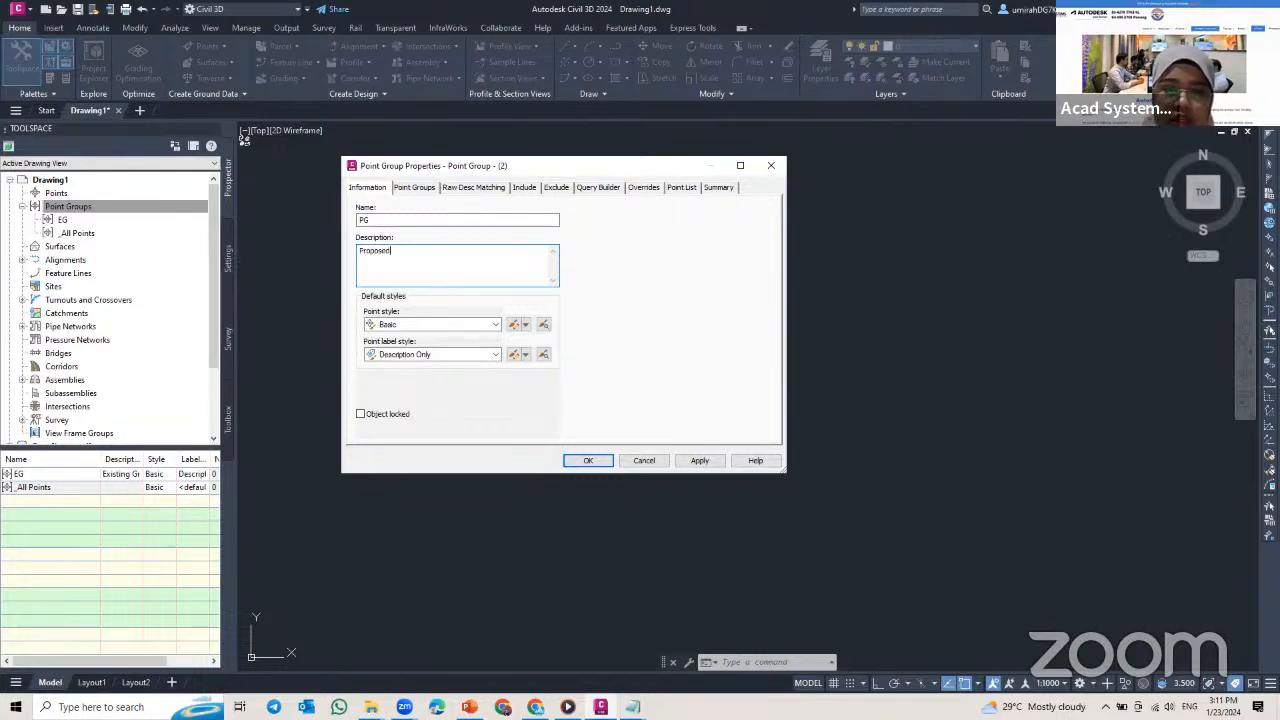
type(" Ground (Embankment")
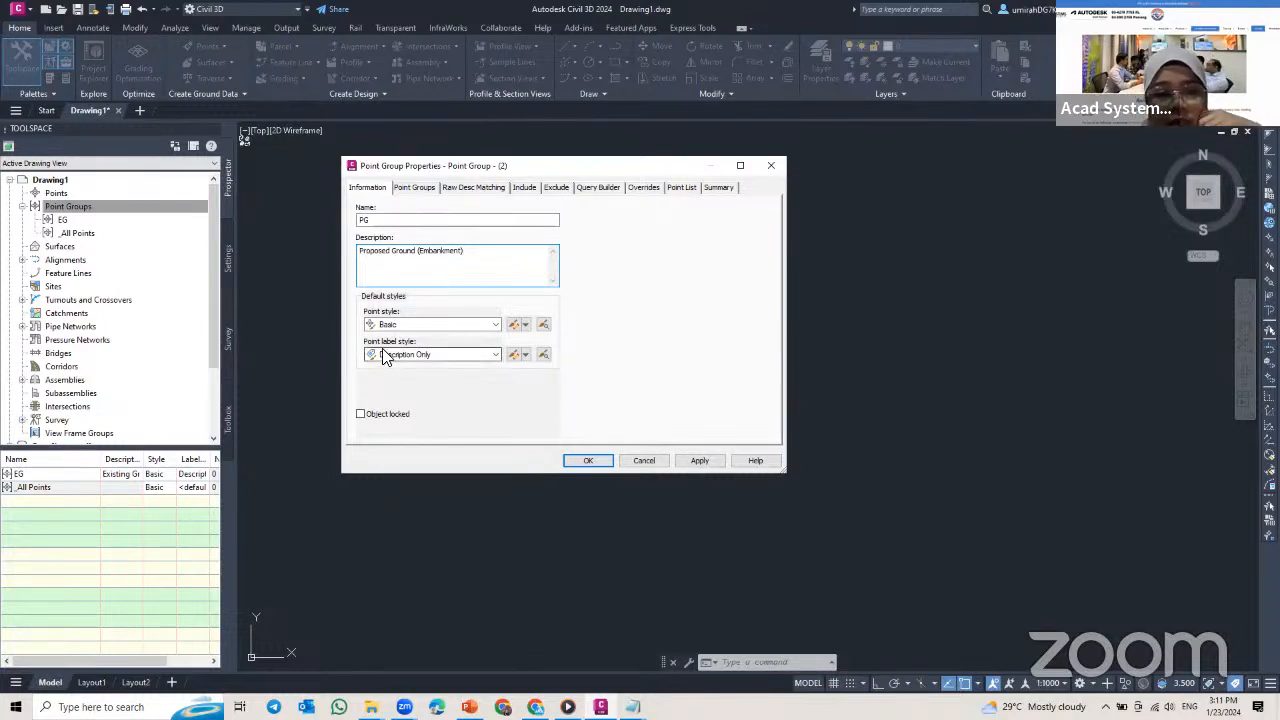
Step: Set the PG group's point label style to Point#-Elevation-Description and create the group
left_click(495, 355)
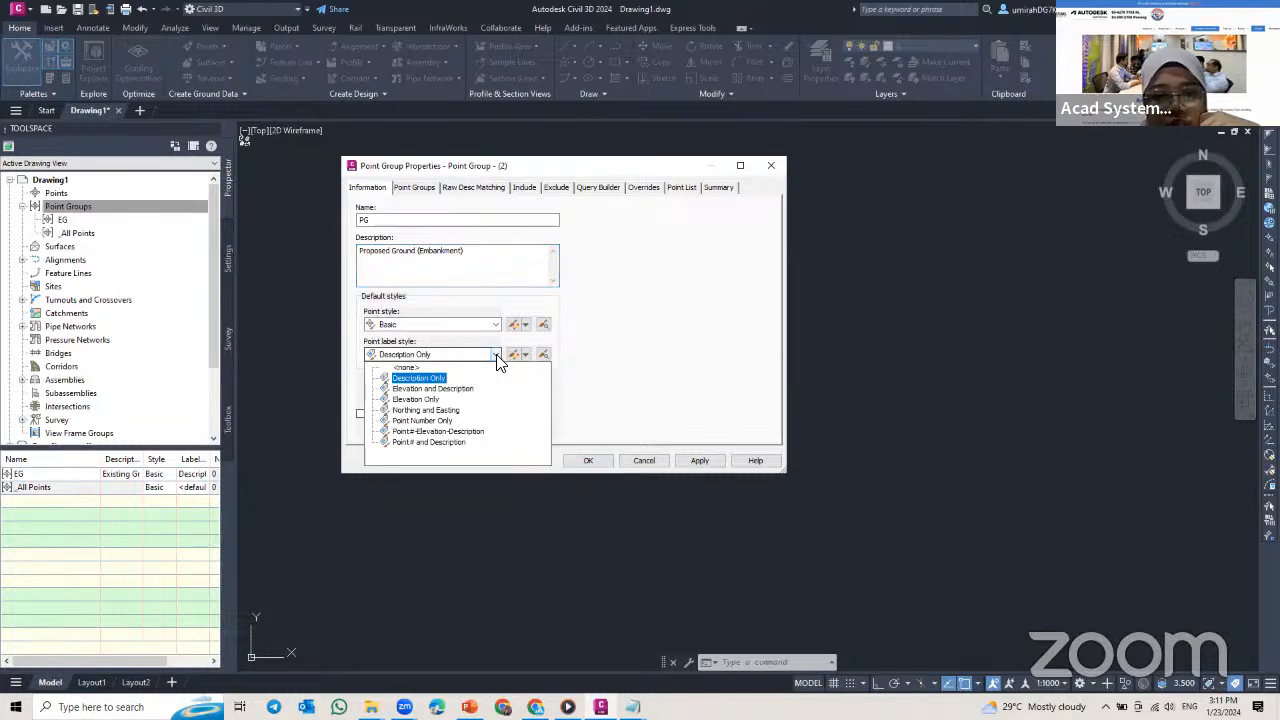
left_click(440, 431)
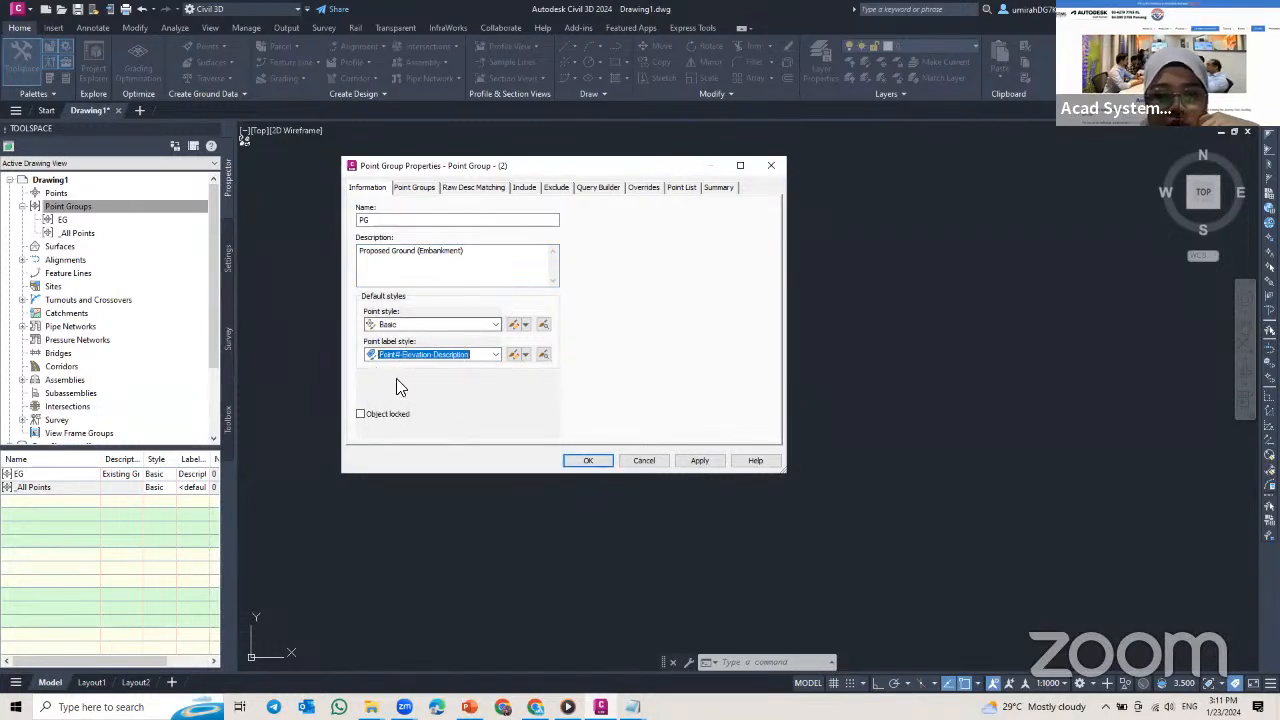
left_click(590, 461)
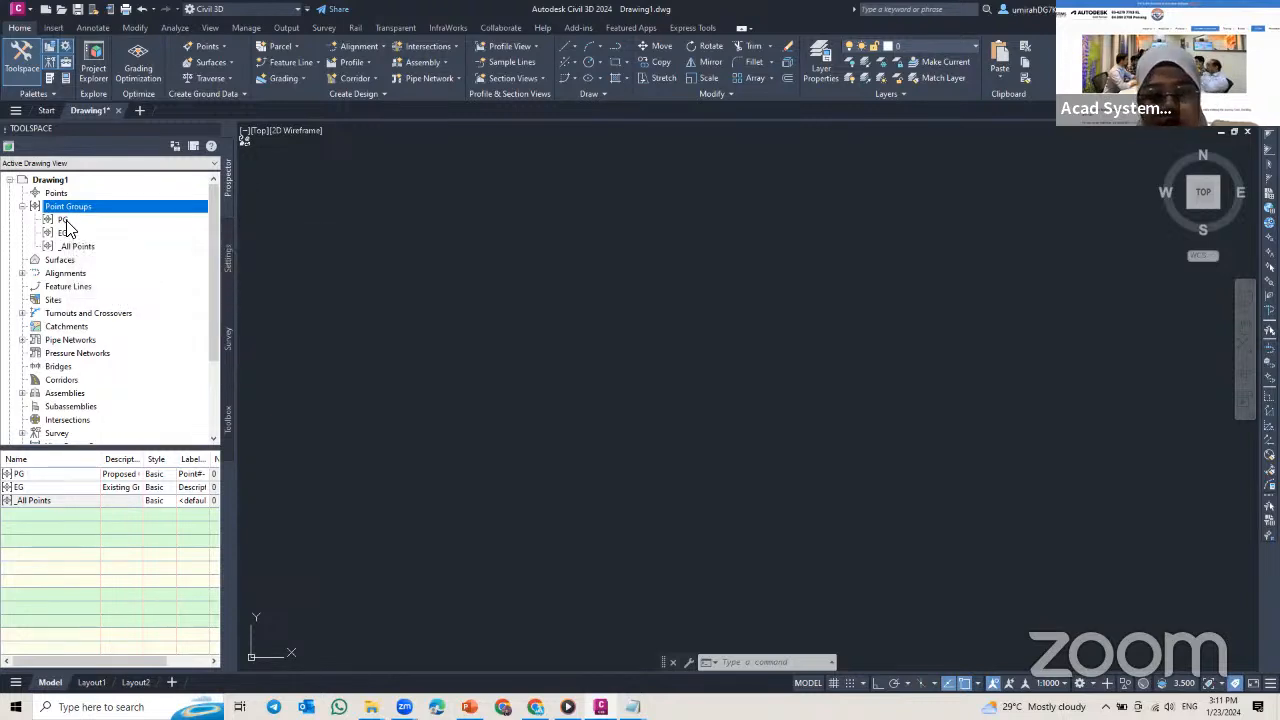
mouse_move(66, 228)
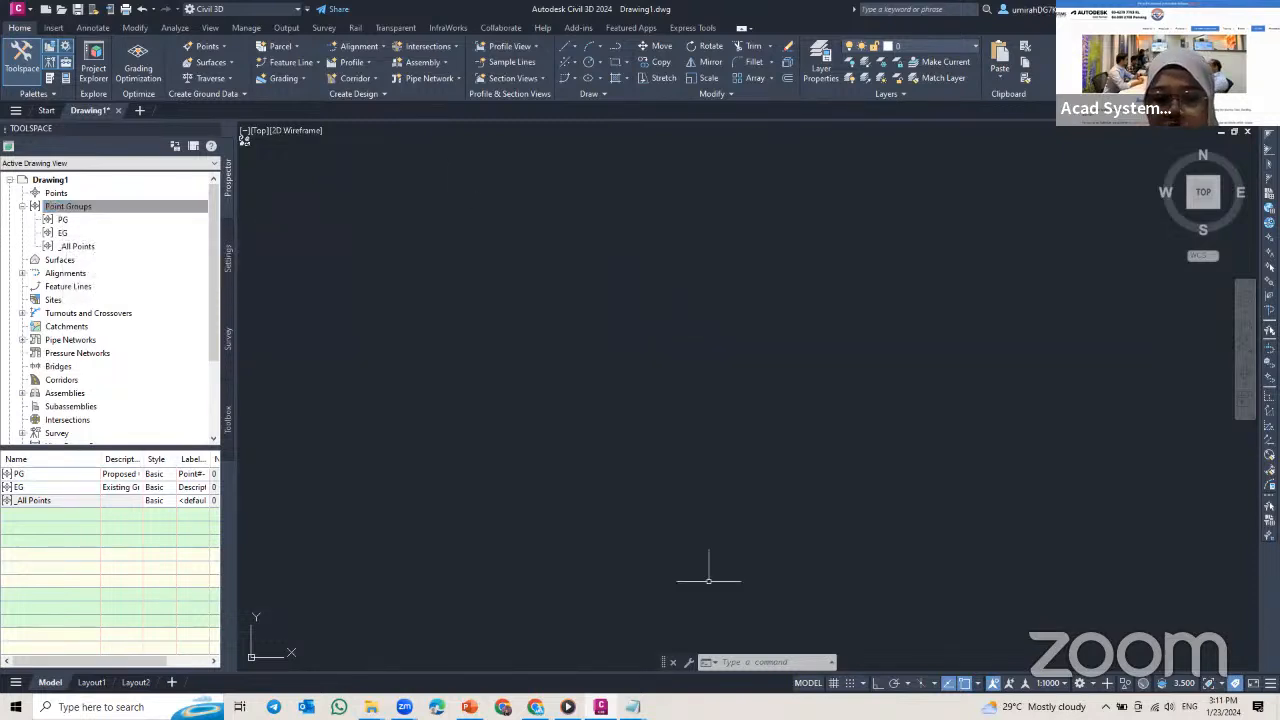
Step: Switch to Notepad and examine the comma-separated fields of the first point record in the Embankment file
left_click(632, 707)
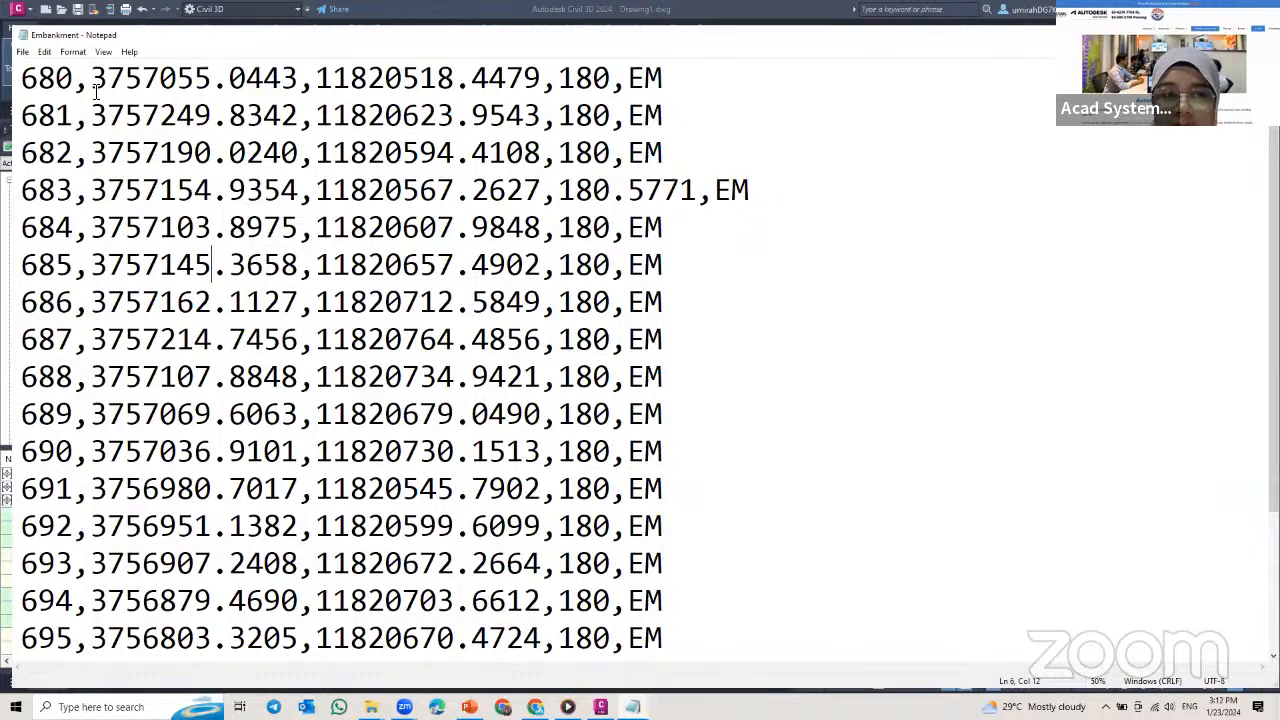
left_click_drag(21, 80, 299, 86)
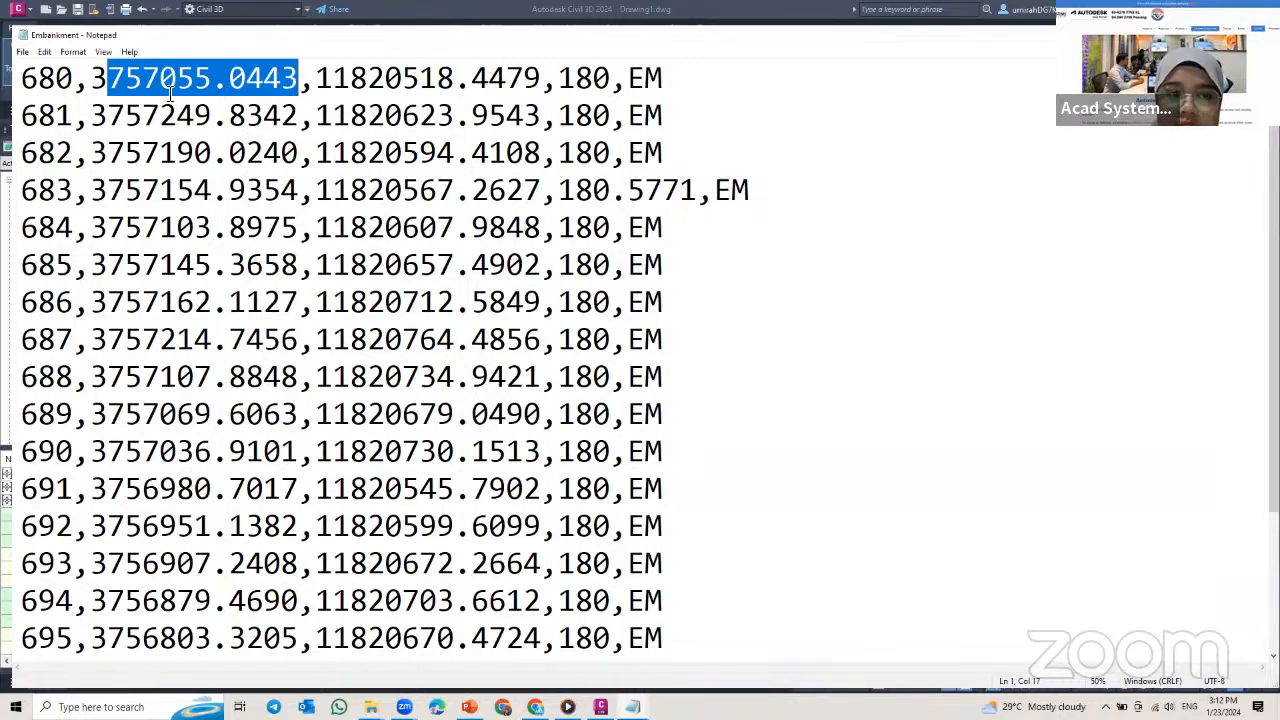
left_click_drag(316, 82, 470, 84)
left_click_drag(556, 97, 664, 84)
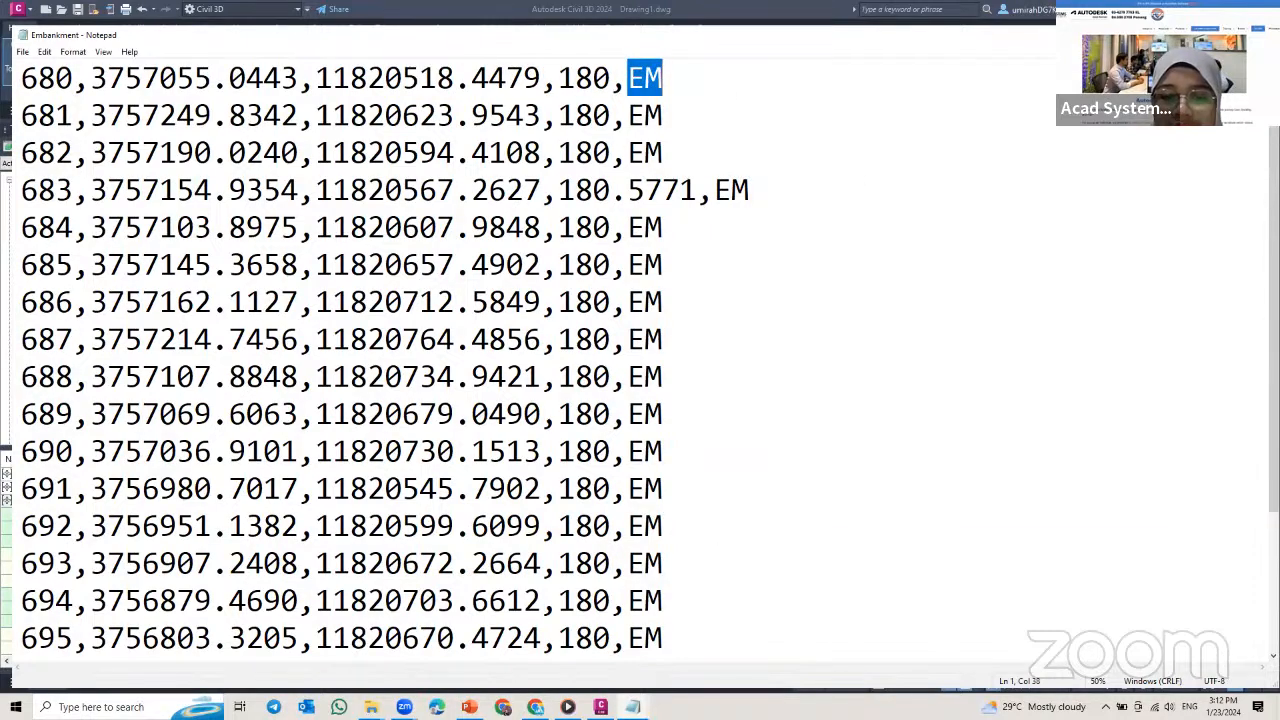
Step: Bring up the Topo Survey file and examine the fields of its first point record
mouse_move(632, 707)
left_click(571, 680)
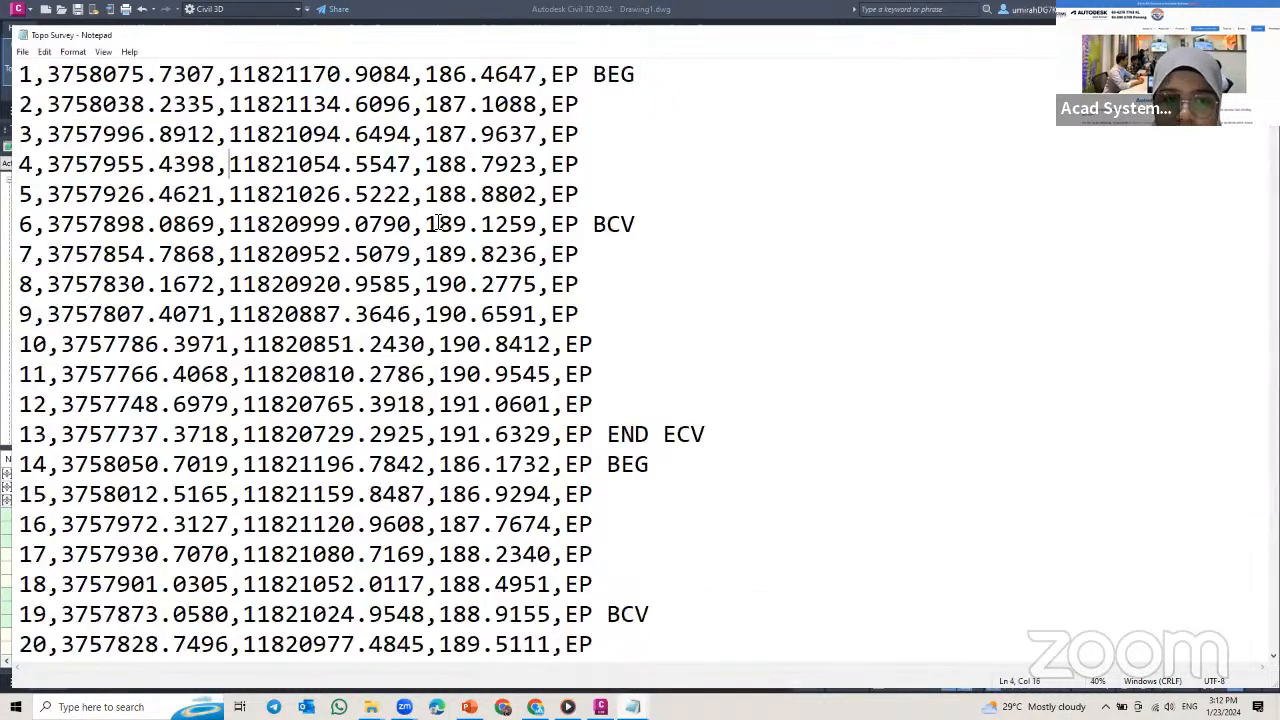
left_click_drag(22, 78, 657, 86)
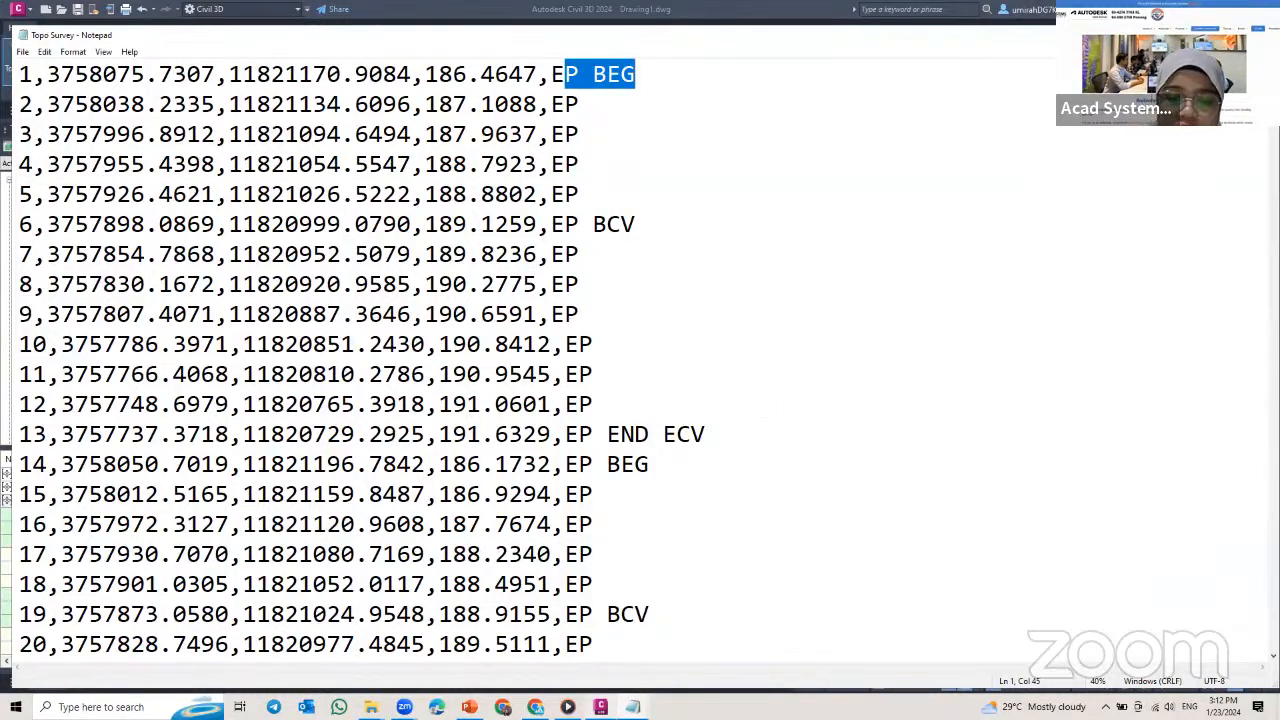
Step: Return to Civil 3D and open the Create Points tools for adding points to the drawing
left_click(600, 707)
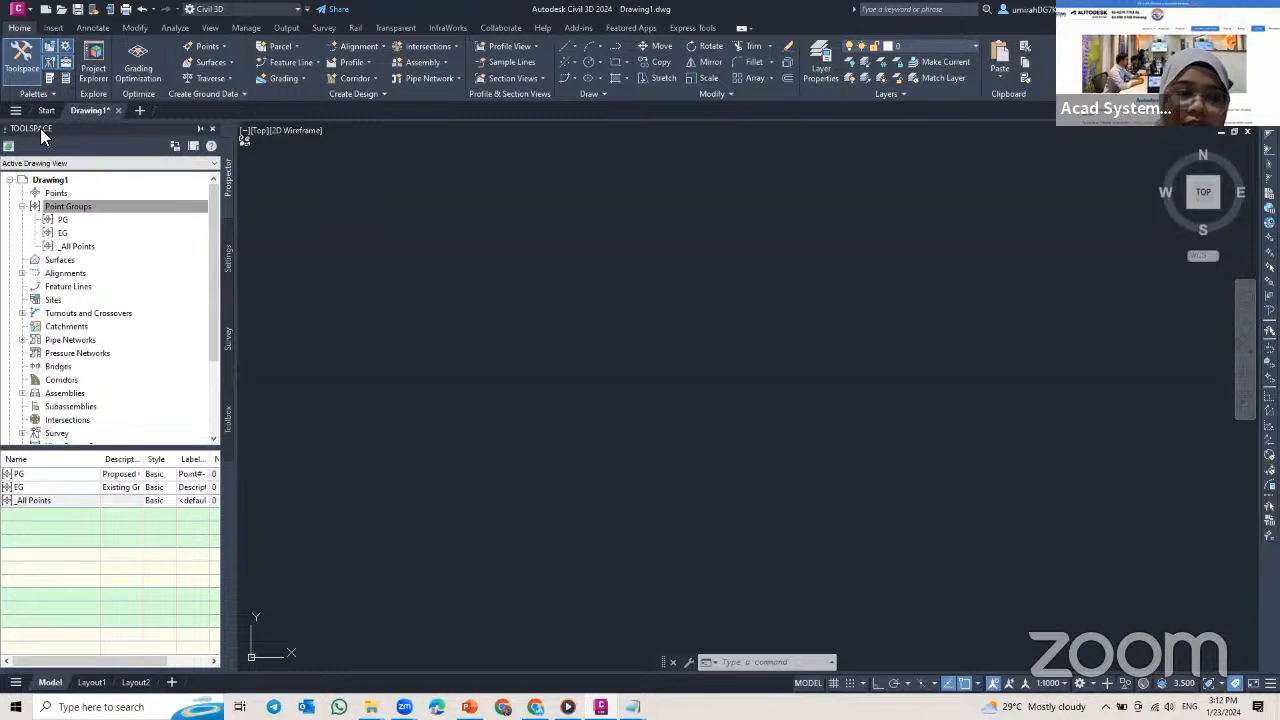
left_click(72, 195)
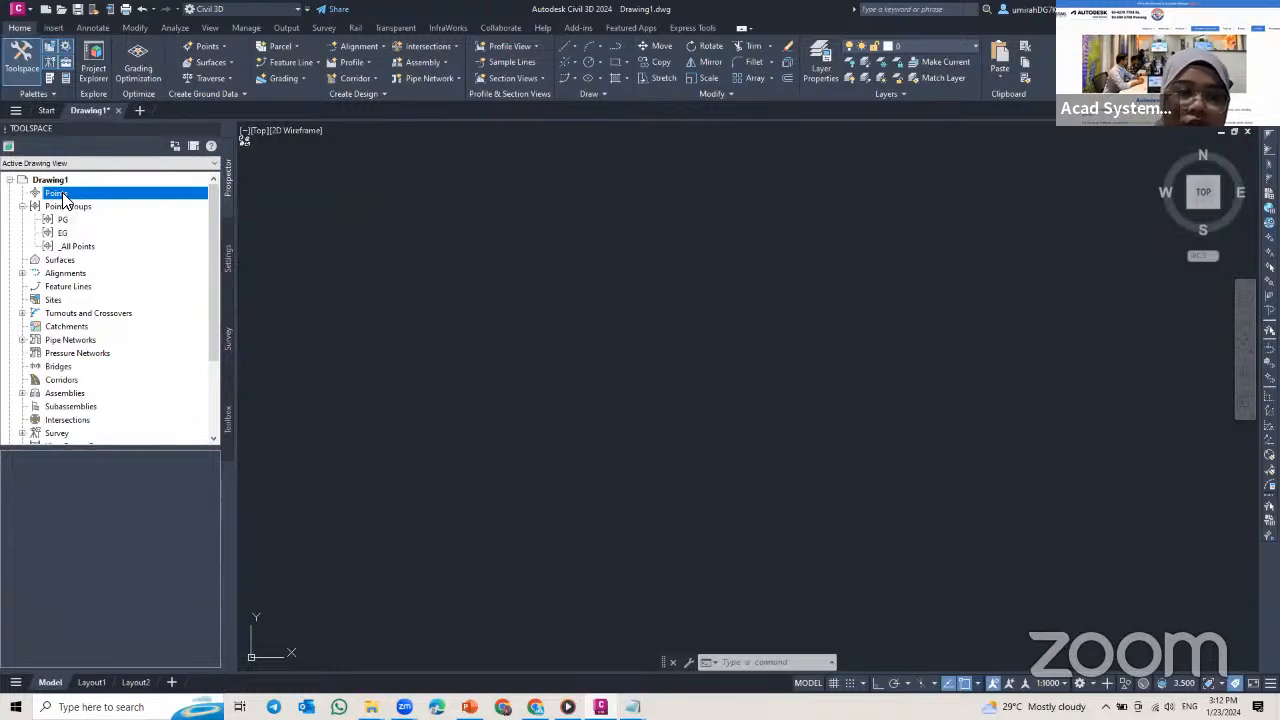
right_click(64, 199)
left_click(97, 203)
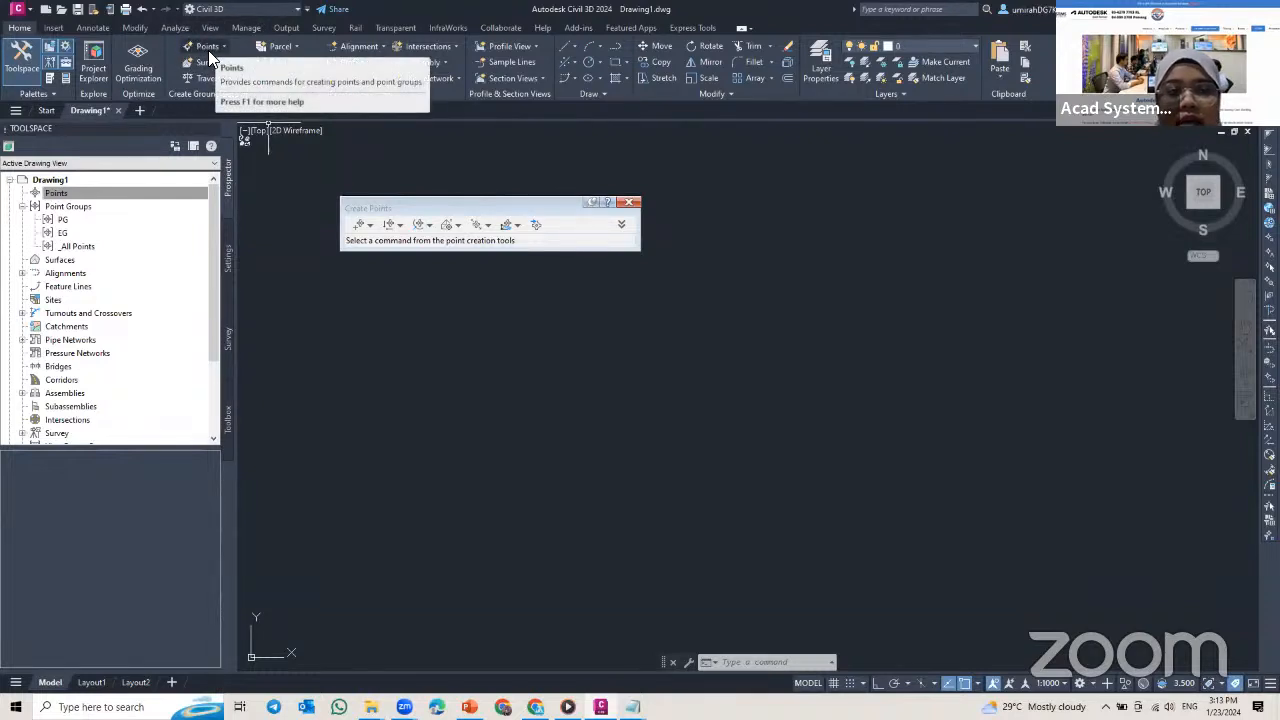
left_click(214, 50)
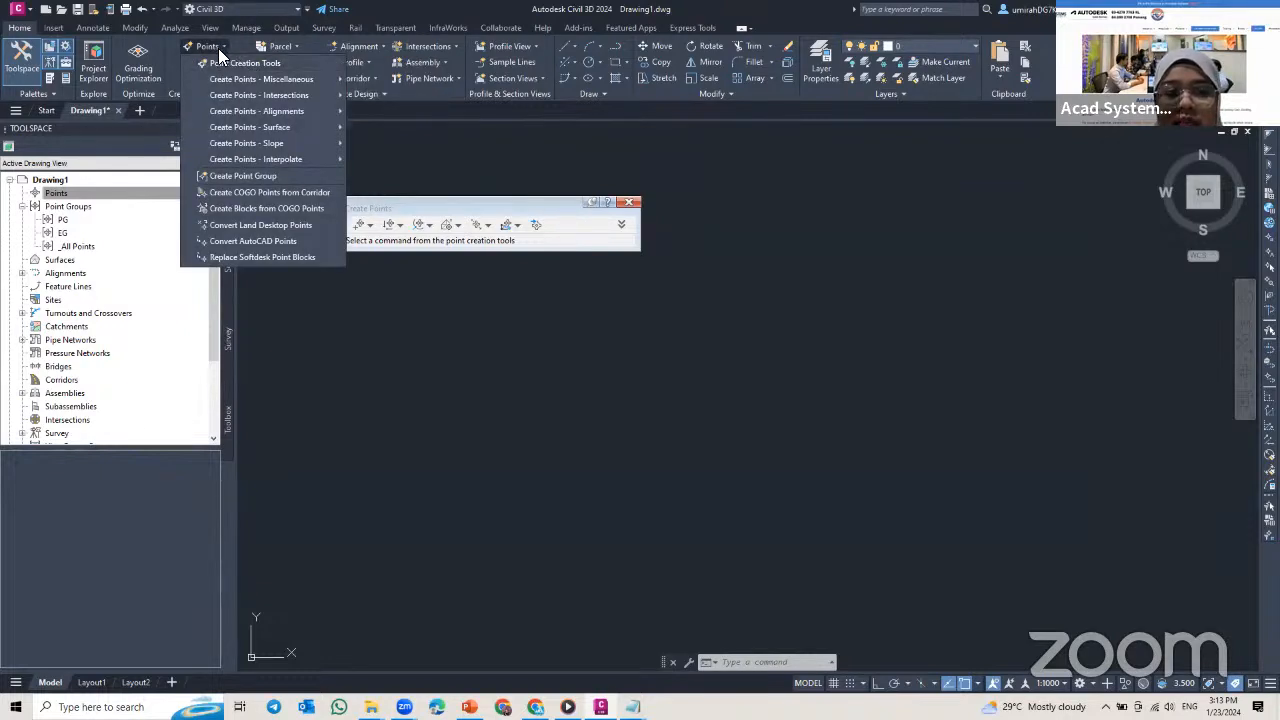
left_click(226, 62)
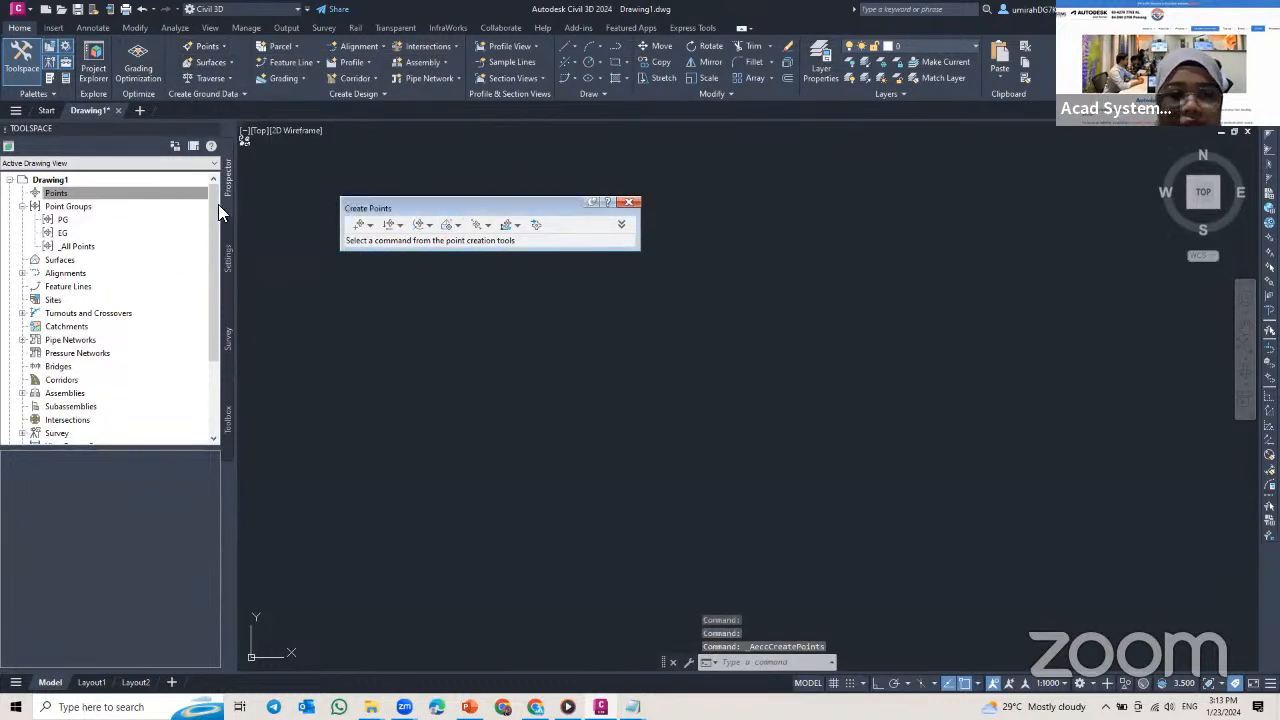
Step: Start a point import and add the Topo Survey text file from the Ch03 folder as its source
left_click(70, 194)
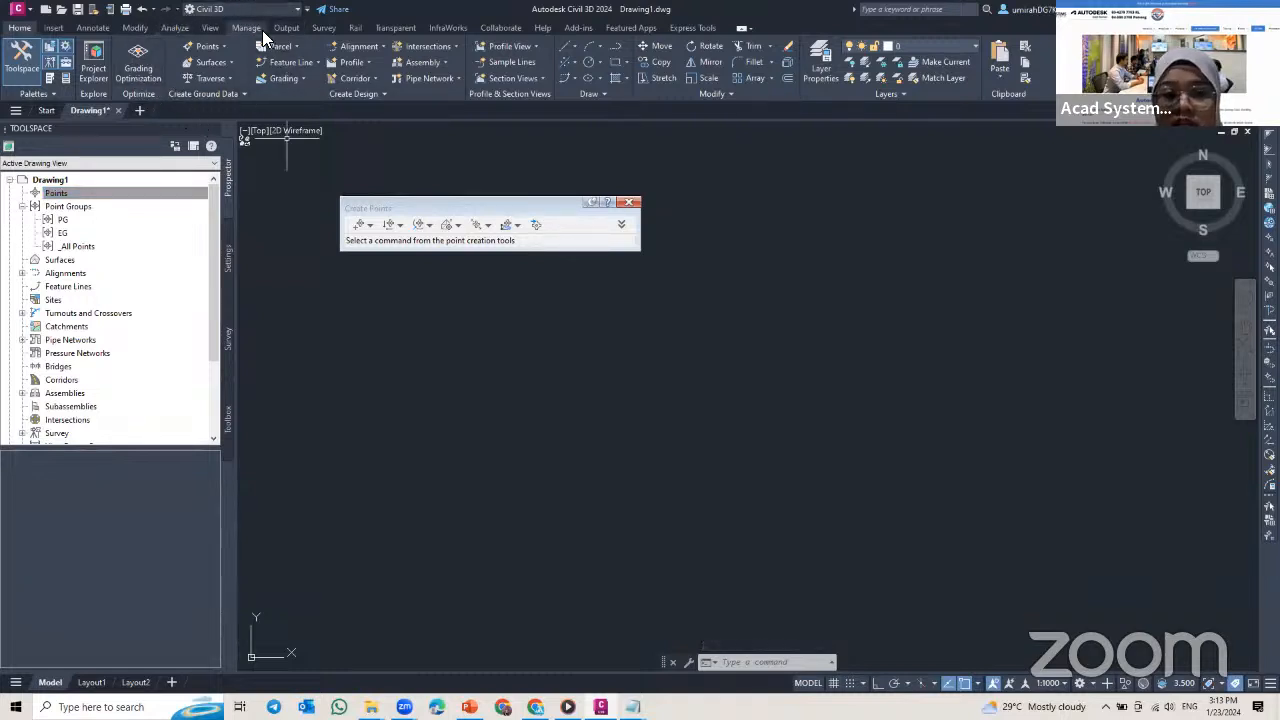
left_click(536, 225)
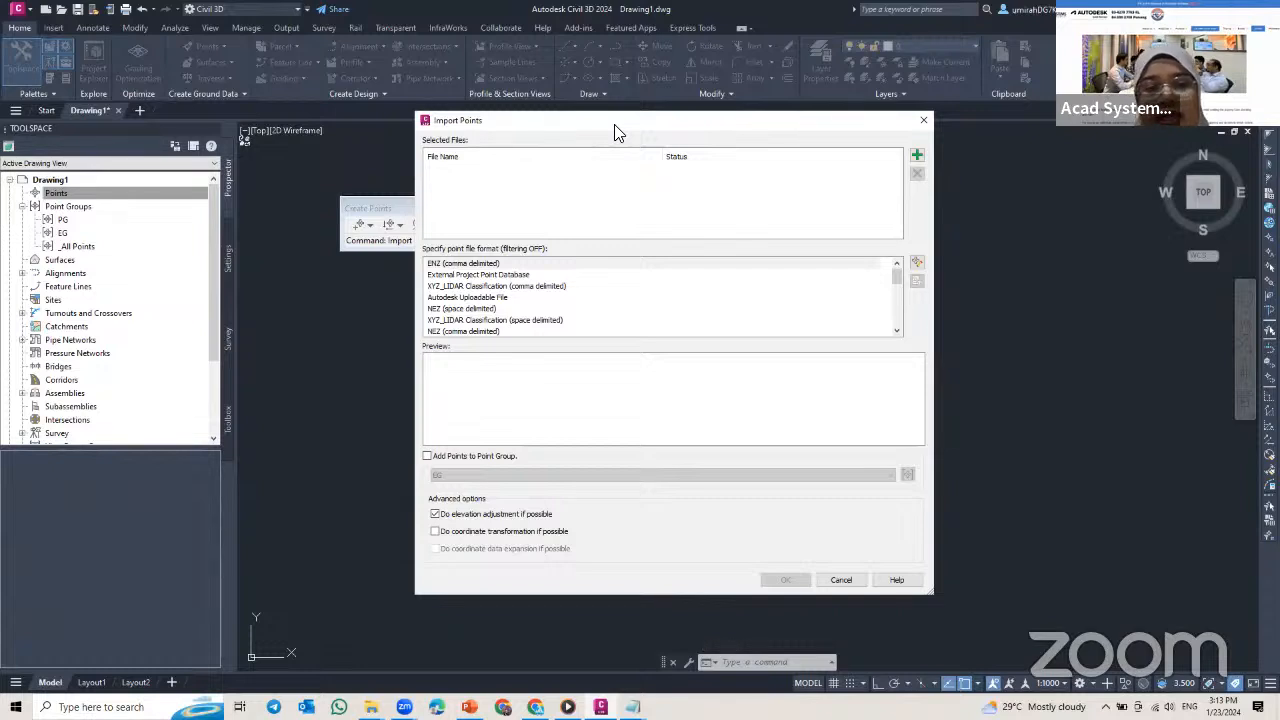
left_click(918, 157)
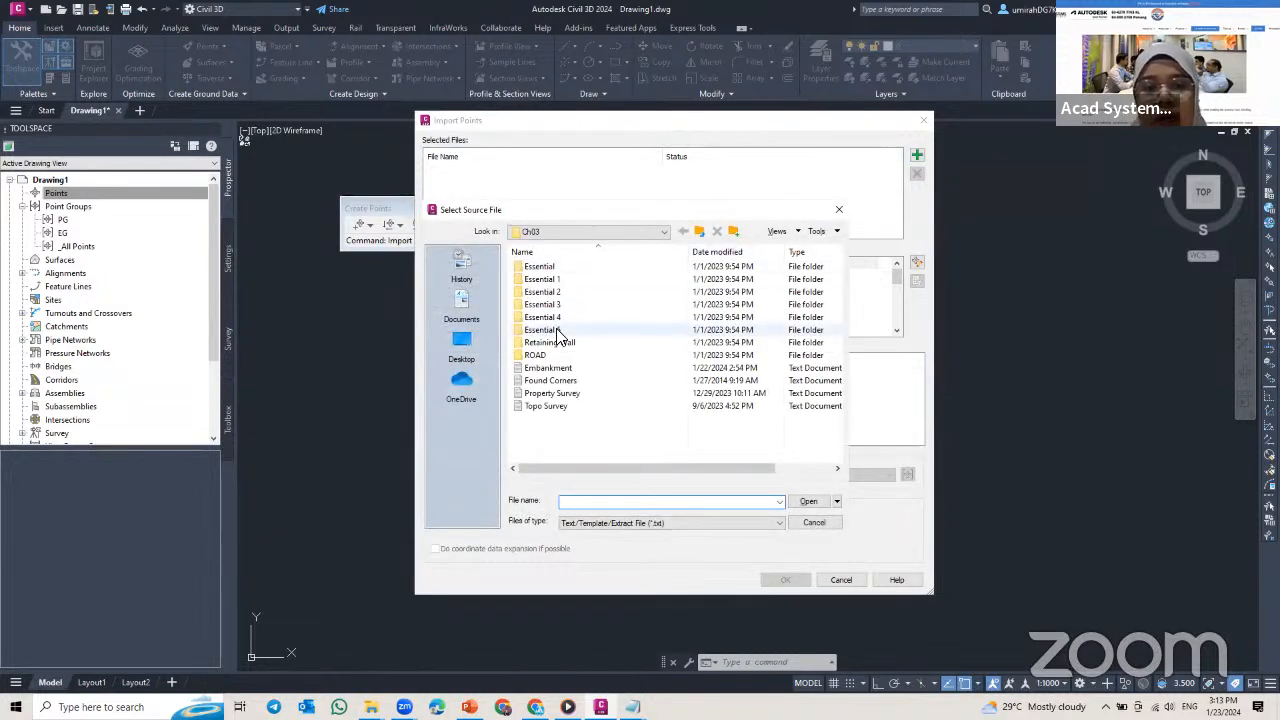
left_click(555, 407)
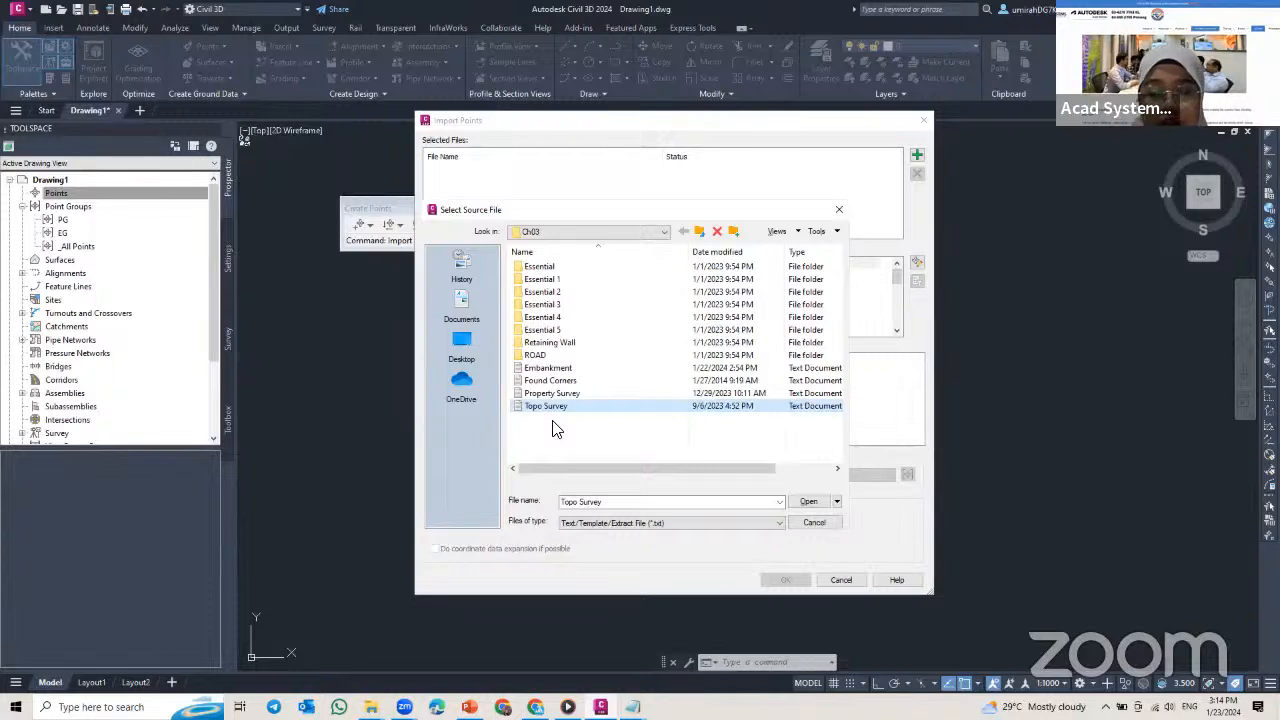
left_click(809, 502)
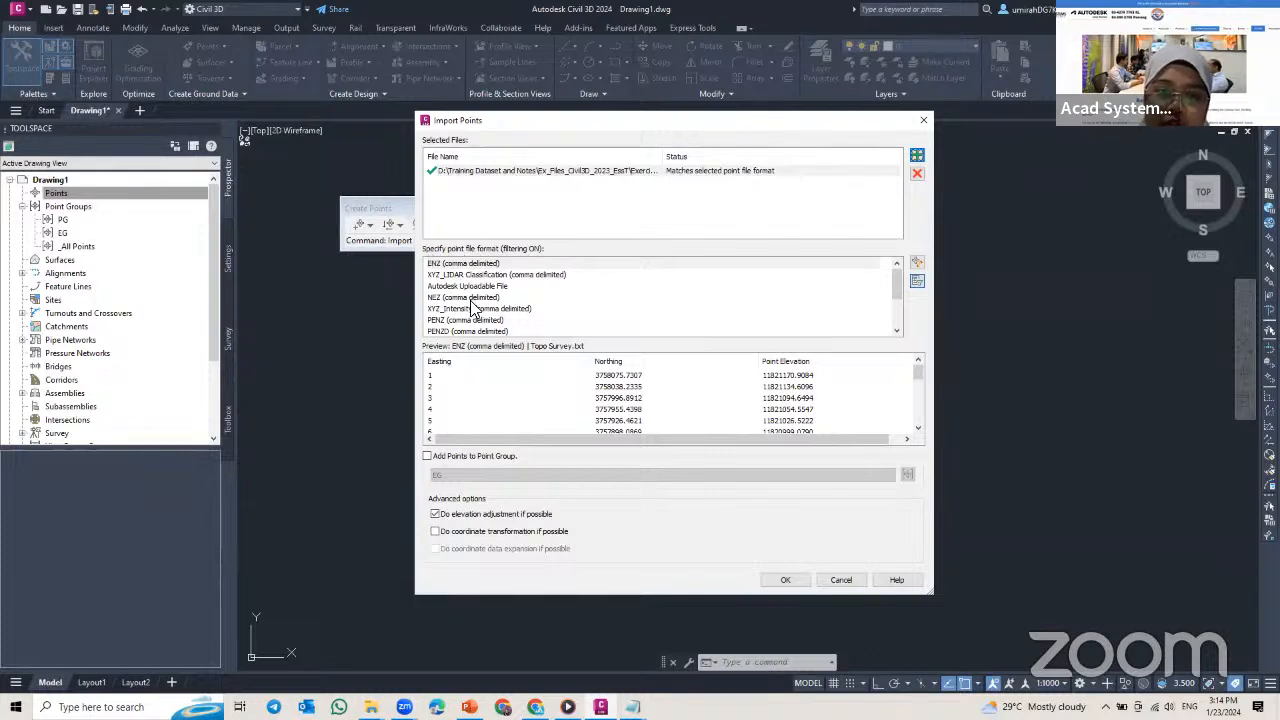
Step: Import the Topo Survey points as PNEZD (comma delimited) into the EG point group, using the next point number for all duplicates
scroll(474, 310, "down", 1)
scroll(474, 310, "down", 1)
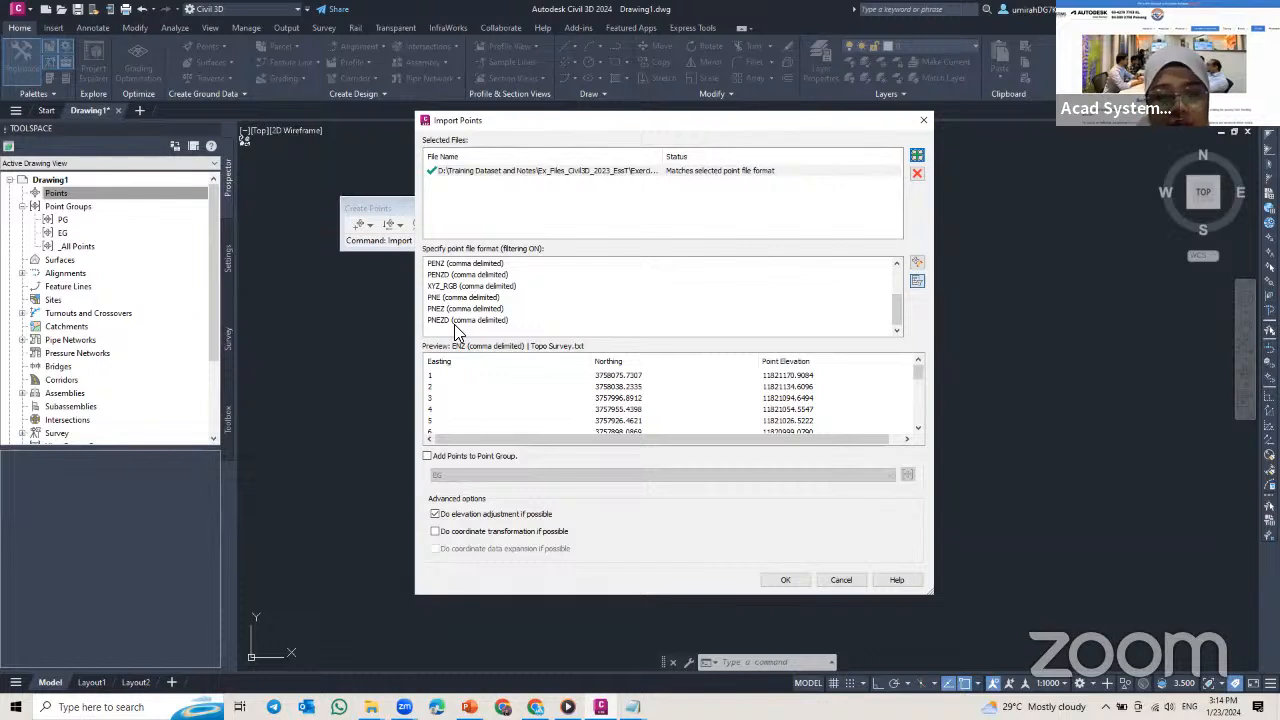
left_click(458, 322)
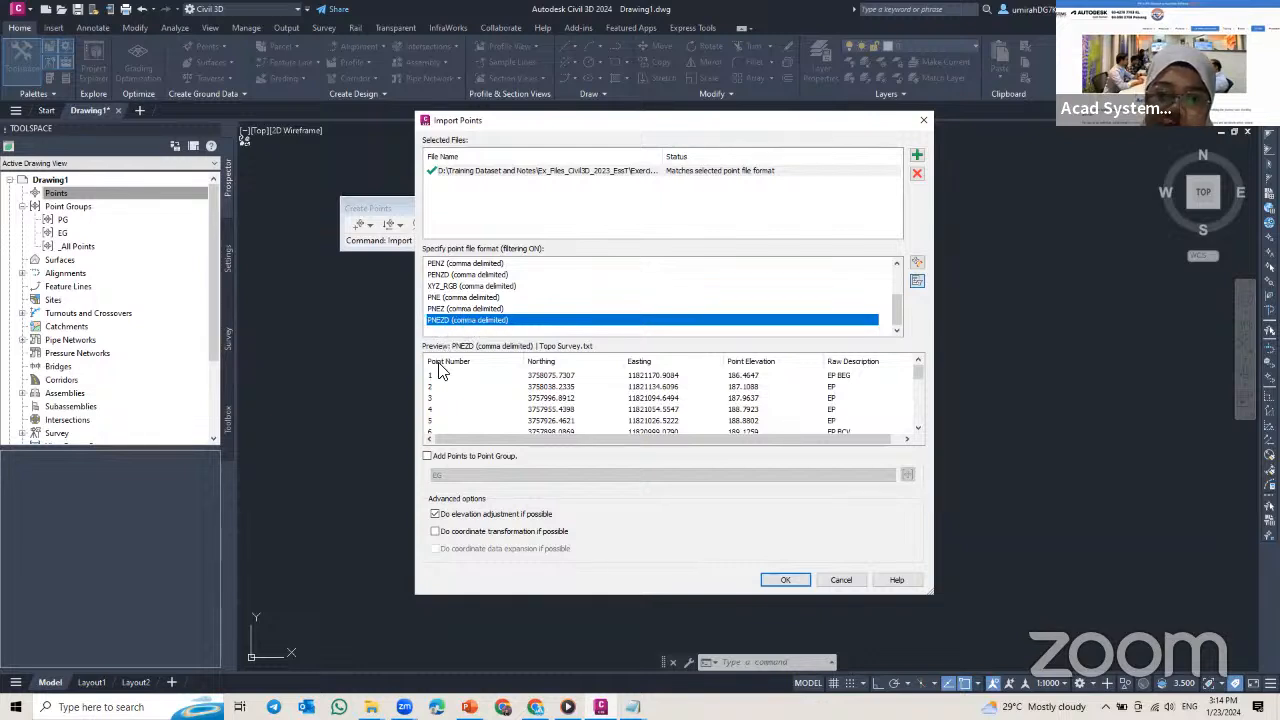
left_click(433, 456)
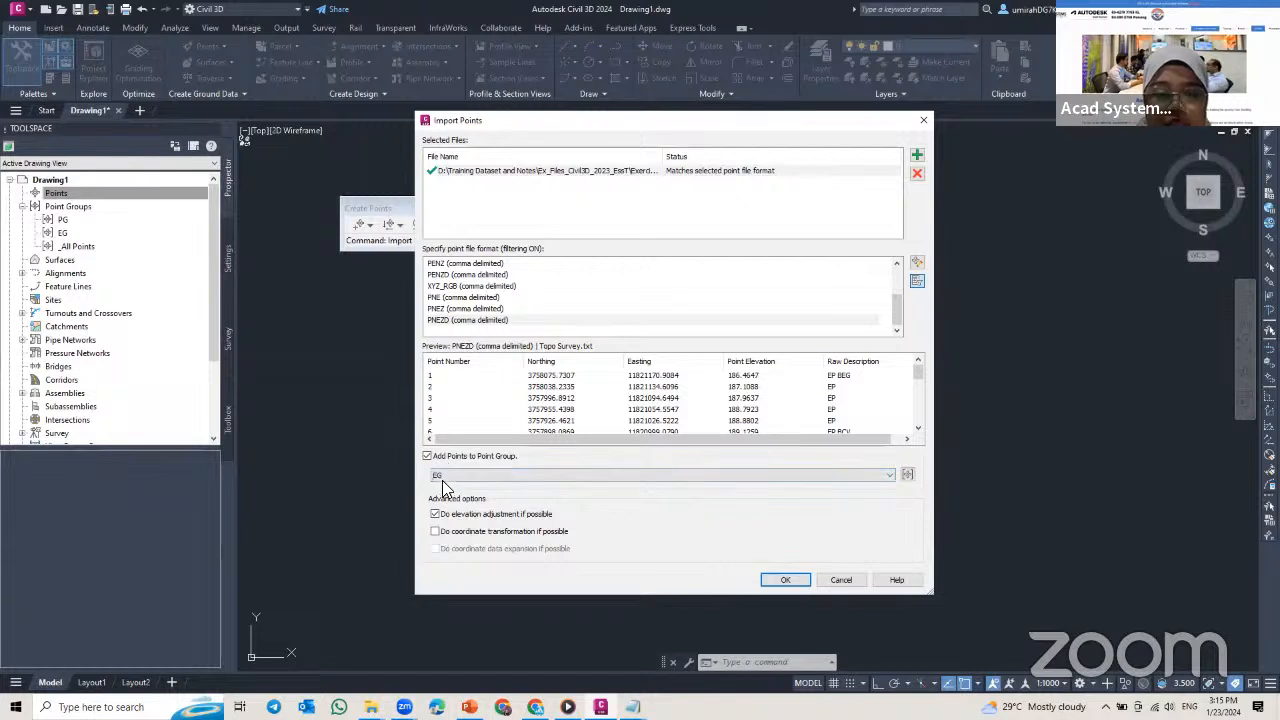
left_click(800, 578)
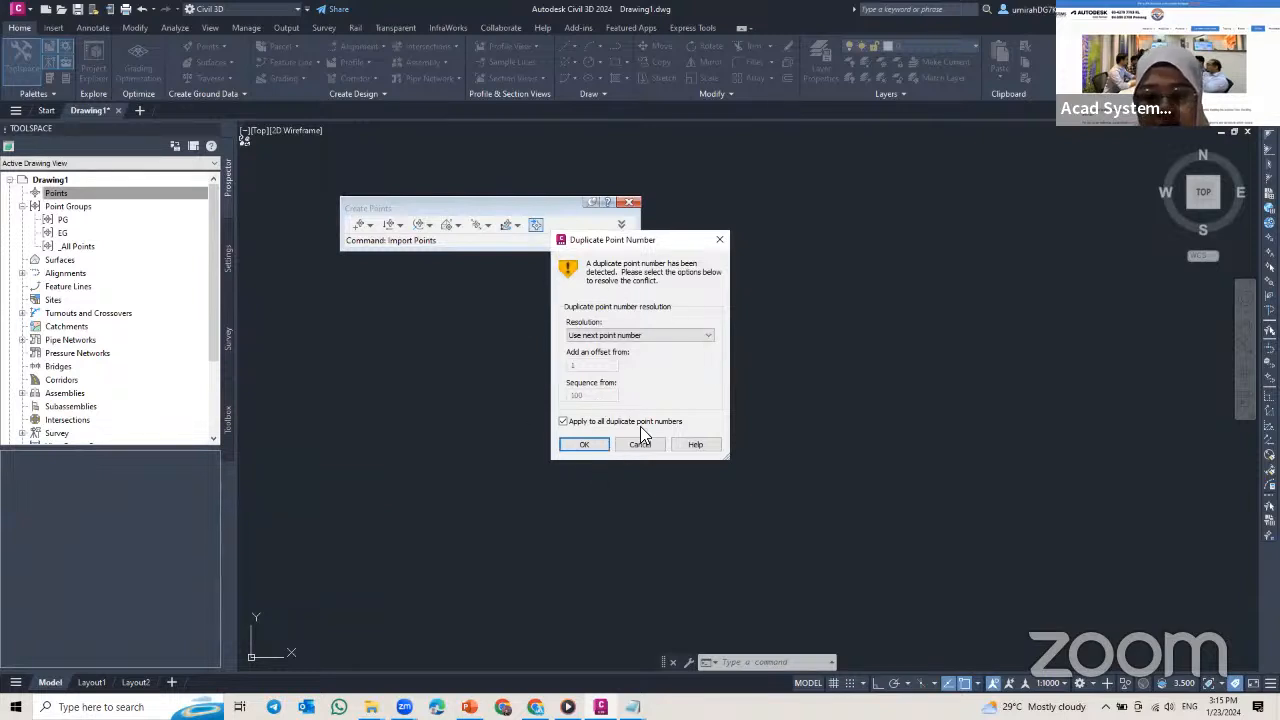
left_click(584, 444)
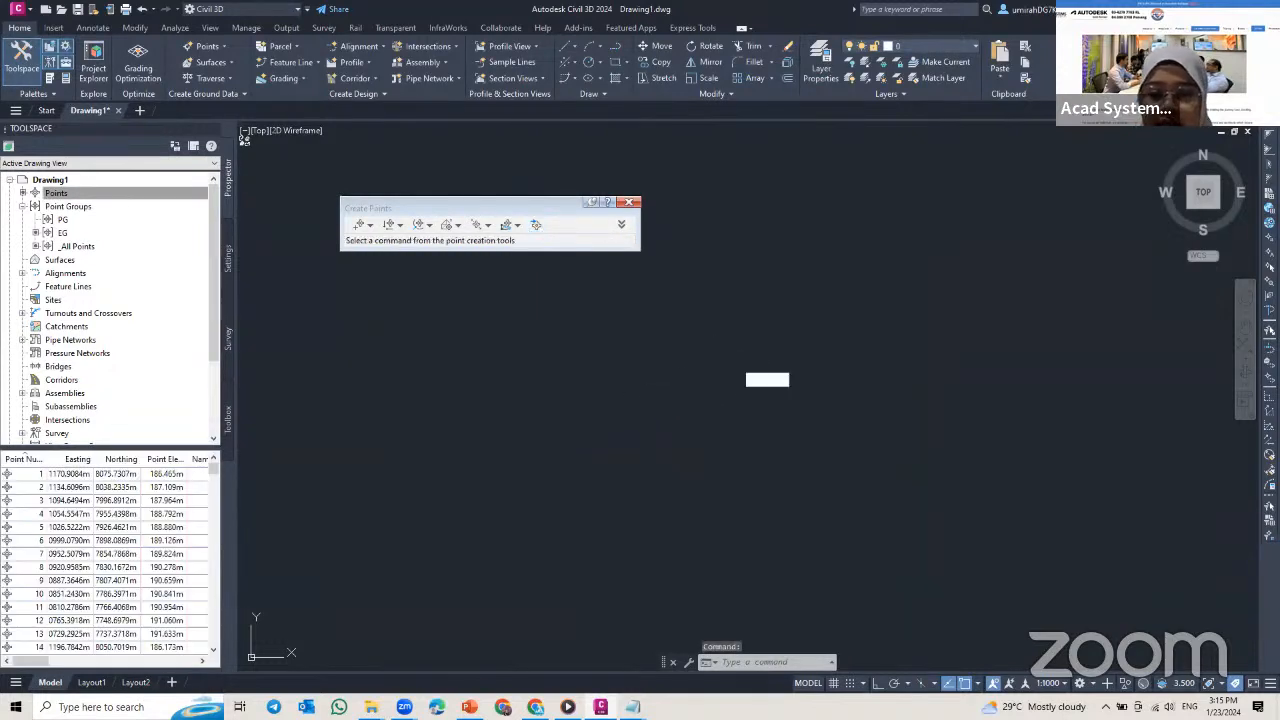
Step: Start another point import and add the Embankment text file from the Ch03 folder as its source
middle_click(760, 370)
middle_click(760, 370)
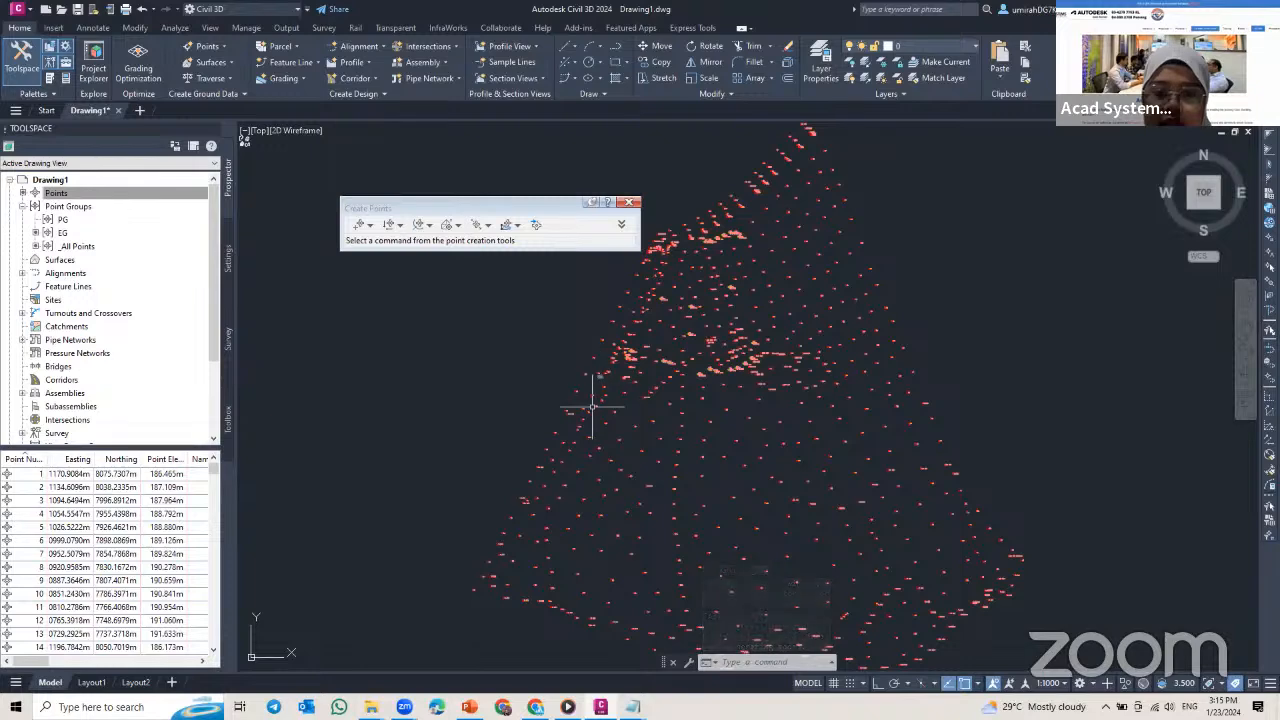
scroll(592, 407, "up", 4)
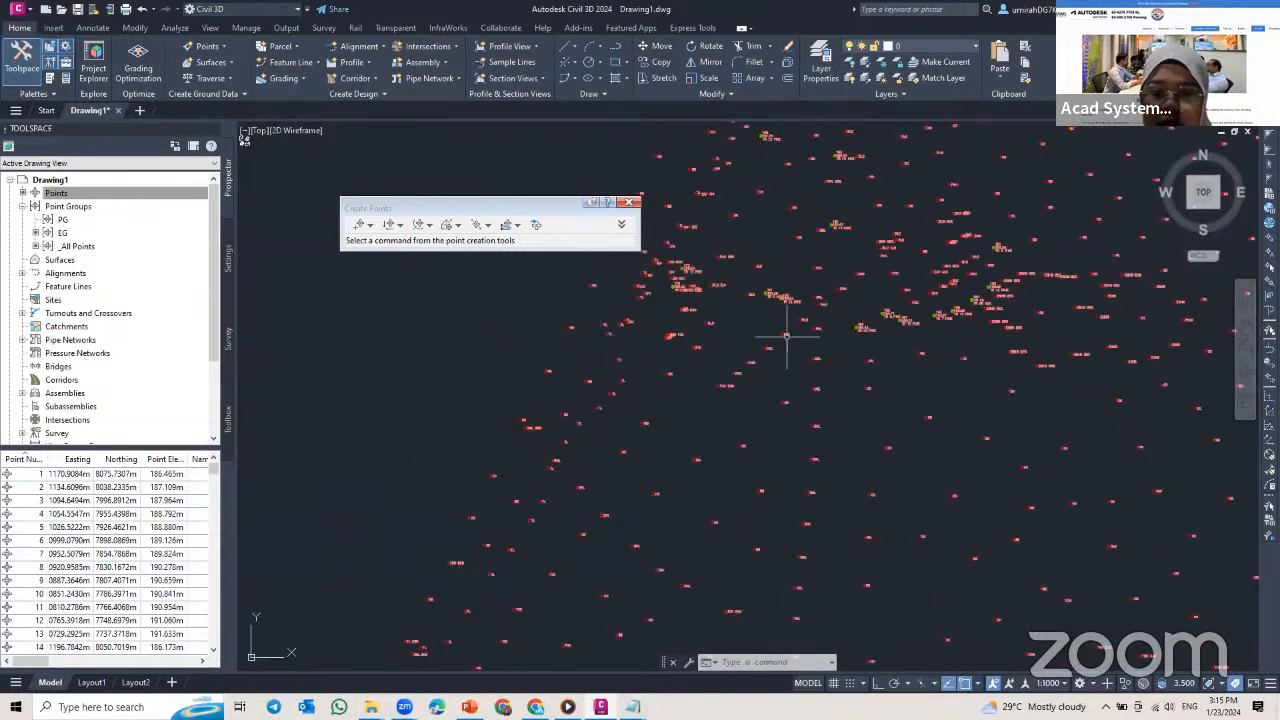
scroll(752, 342, "up", 3)
scroll(800, 350, "down", 7)
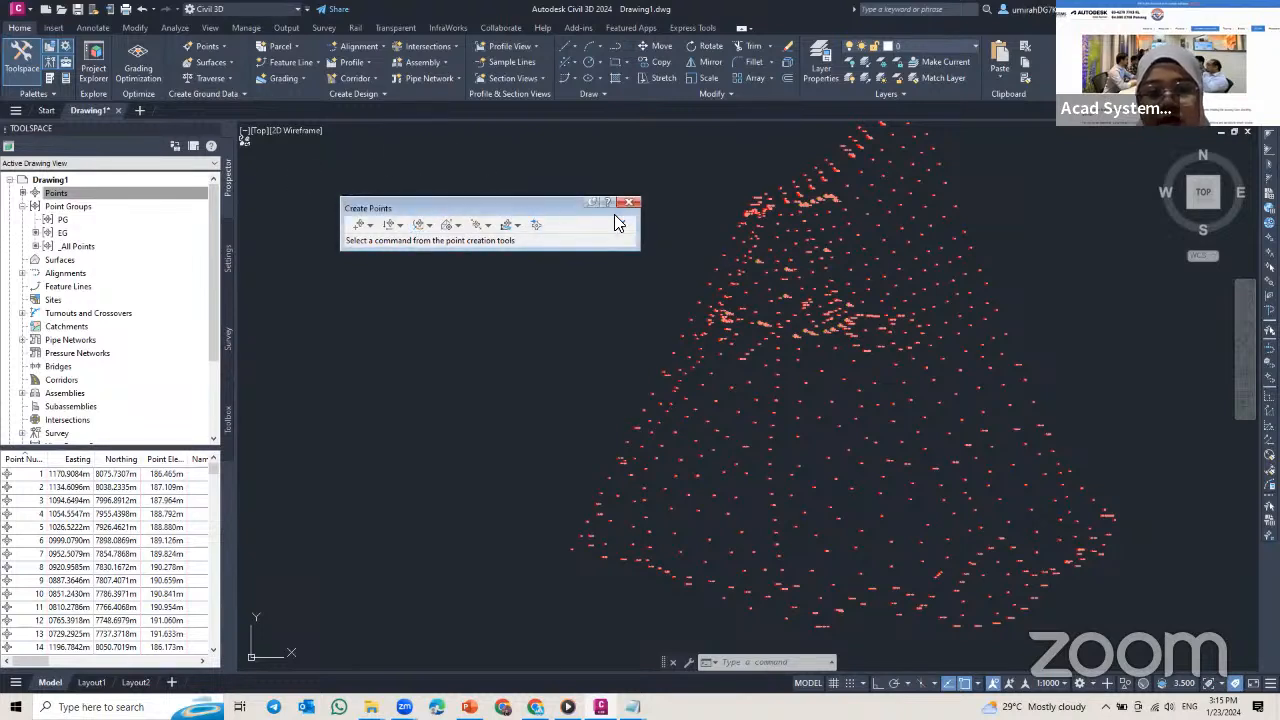
left_click(536, 224)
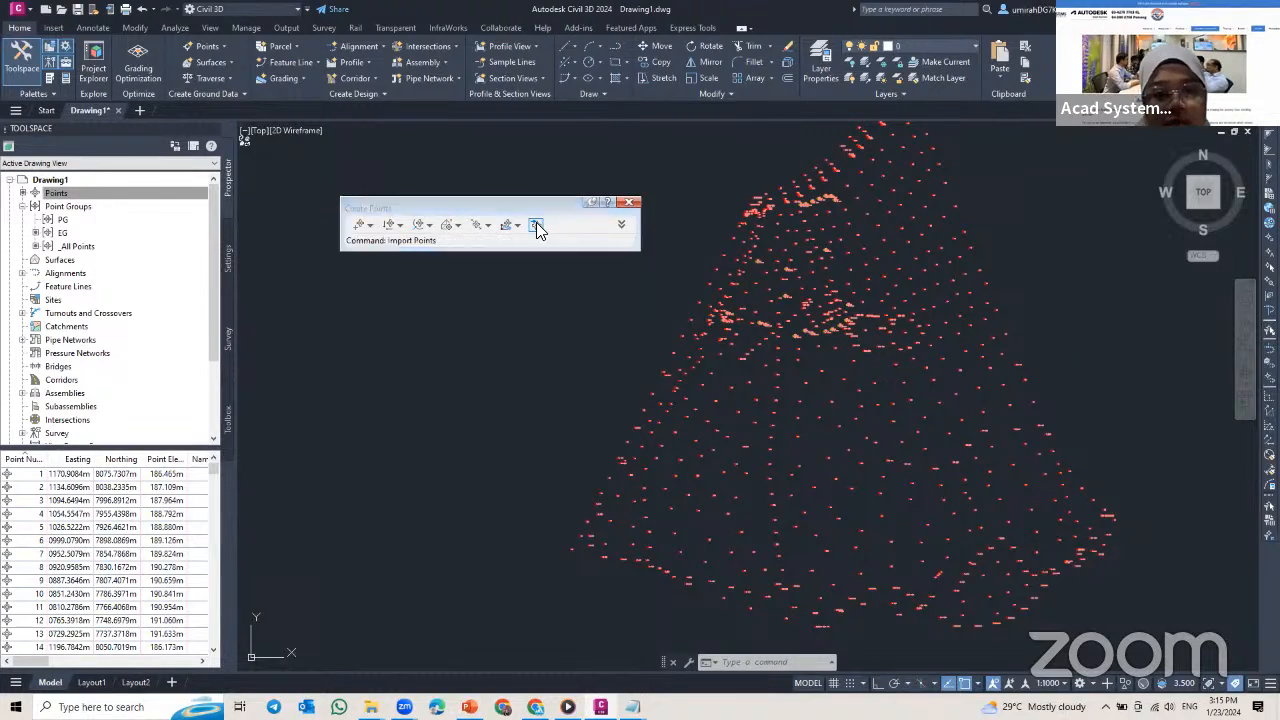
left_click(917, 159)
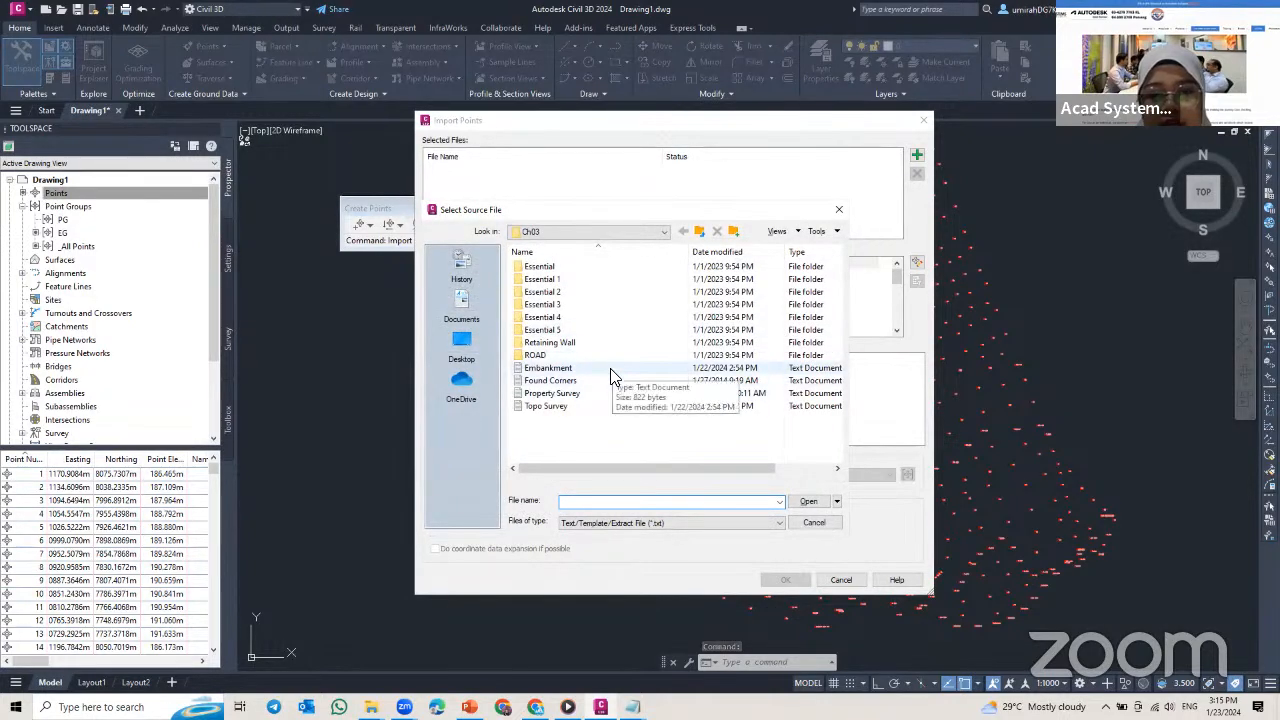
left_click(611, 376)
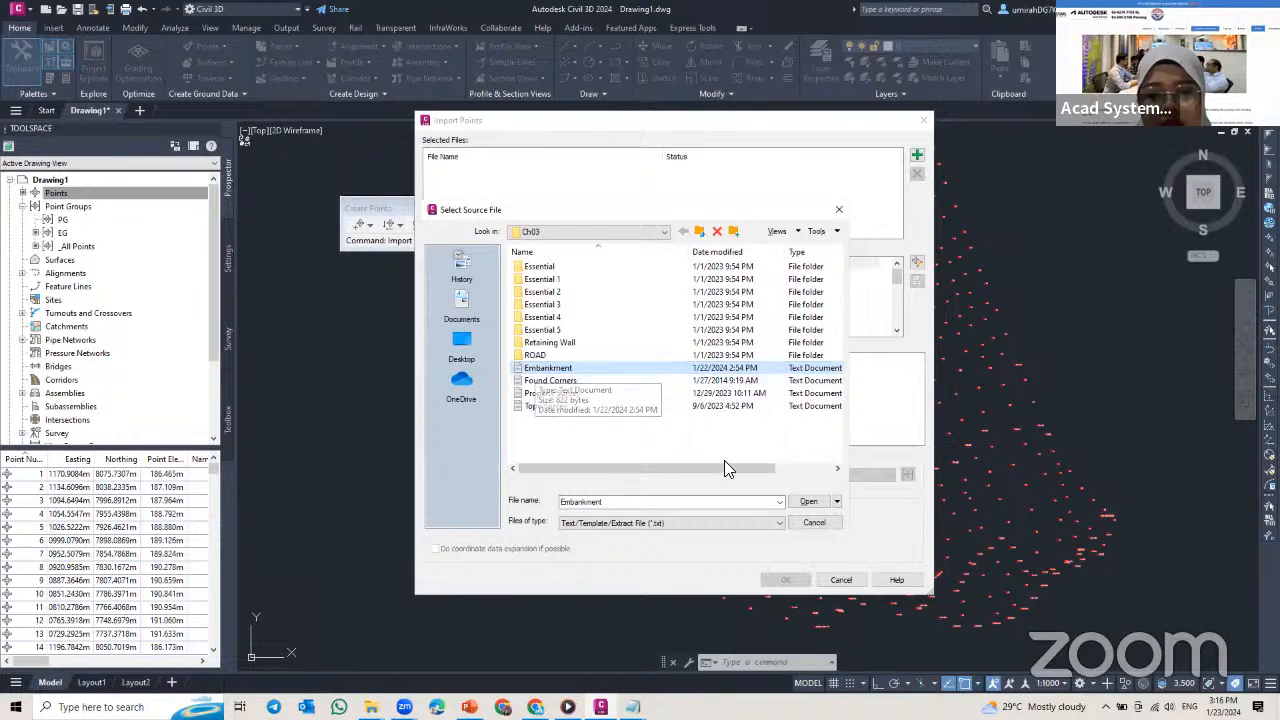
left_click(808, 501)
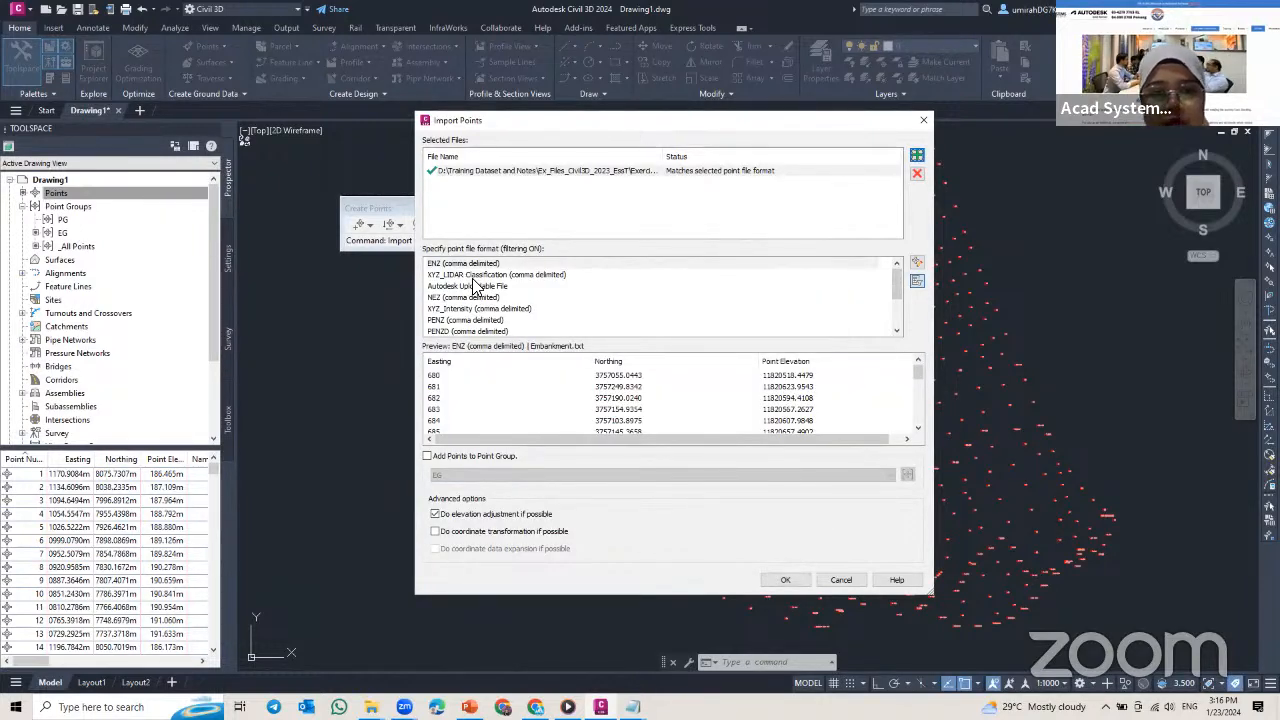
Step: Import the Embankment points as PNEZD (comma delimited) into the PG point group, accepting the duplicate point number resolution
scroll(476, 290, "down", 2)
left_click(474, 320)
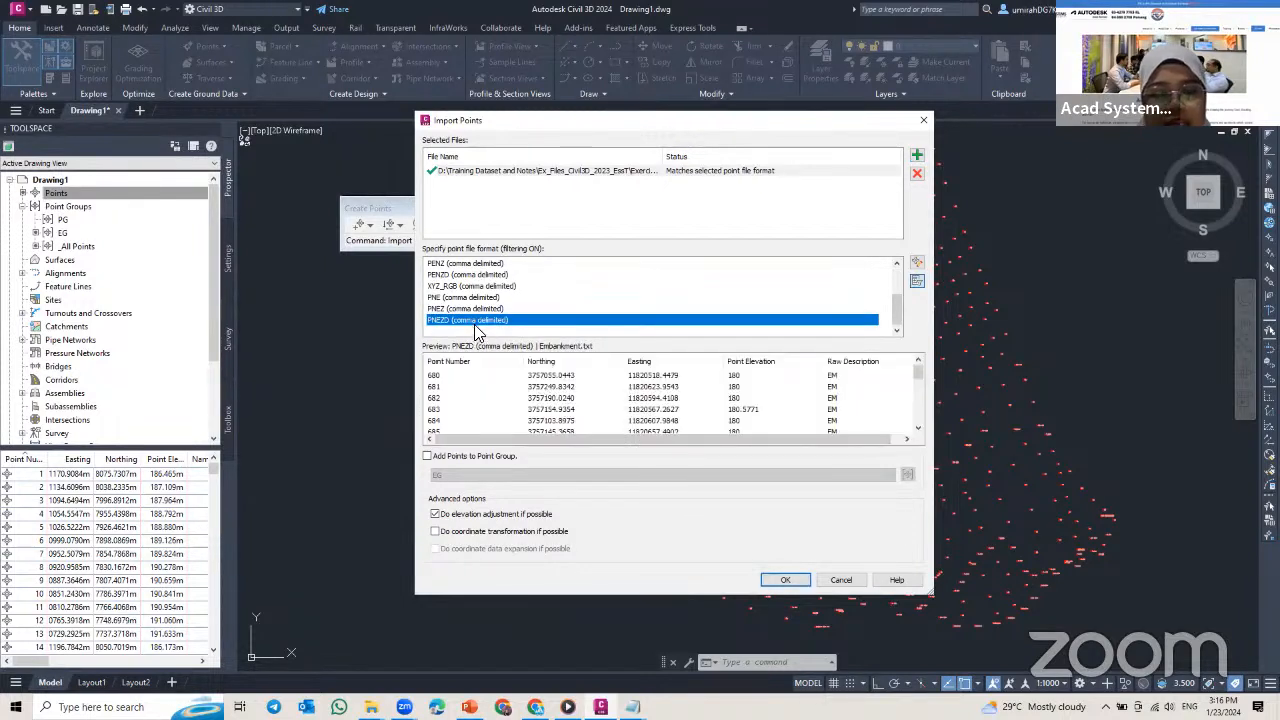
left_click(427, 456)
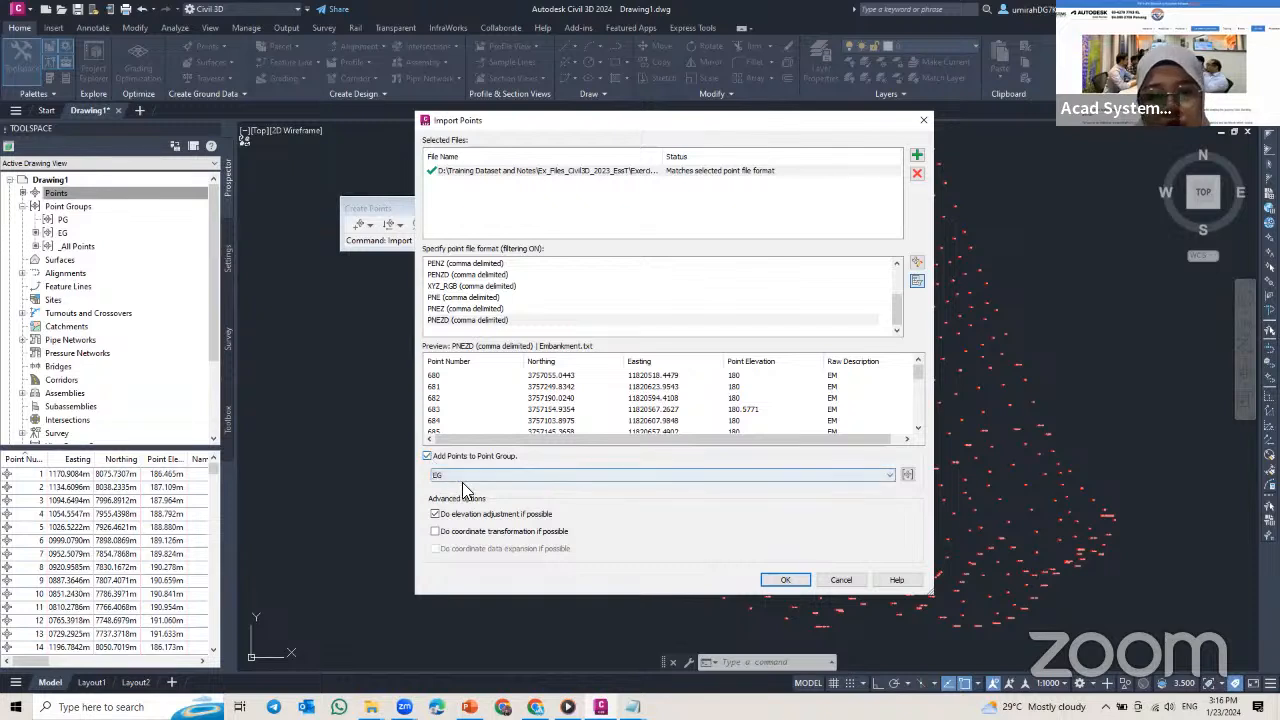
left_click(882, 476)
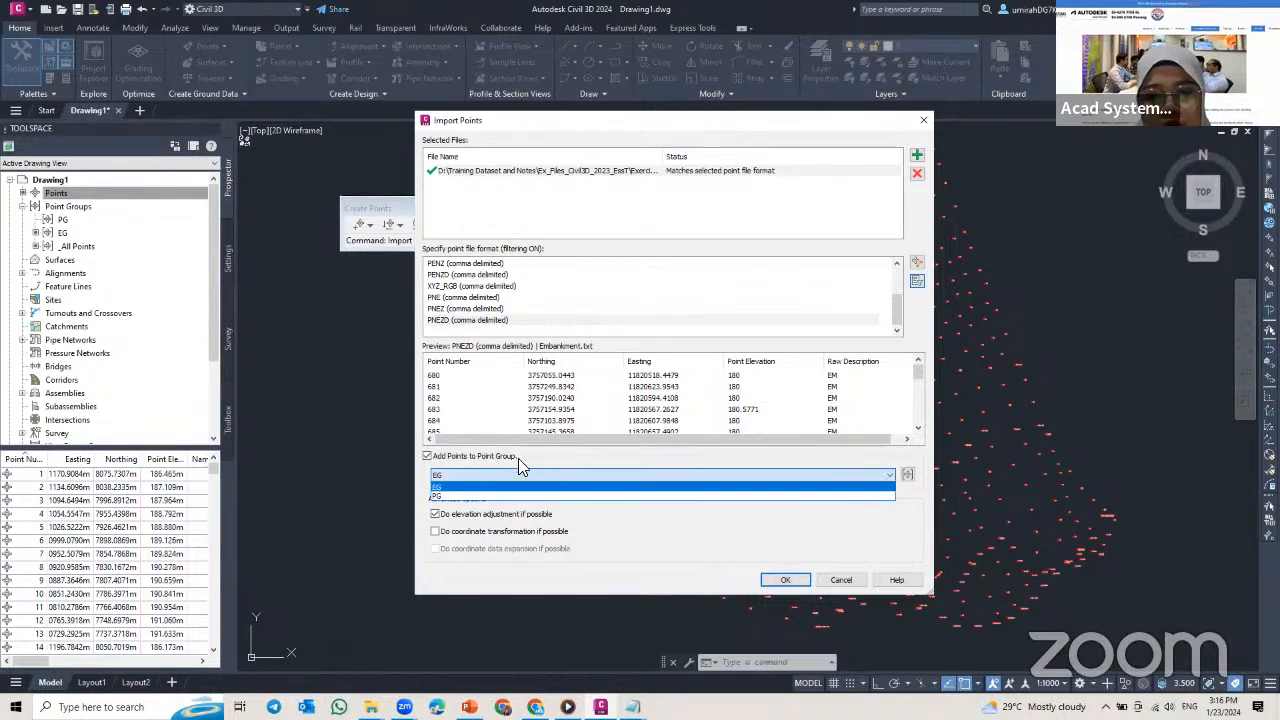
left_click(478, 496)
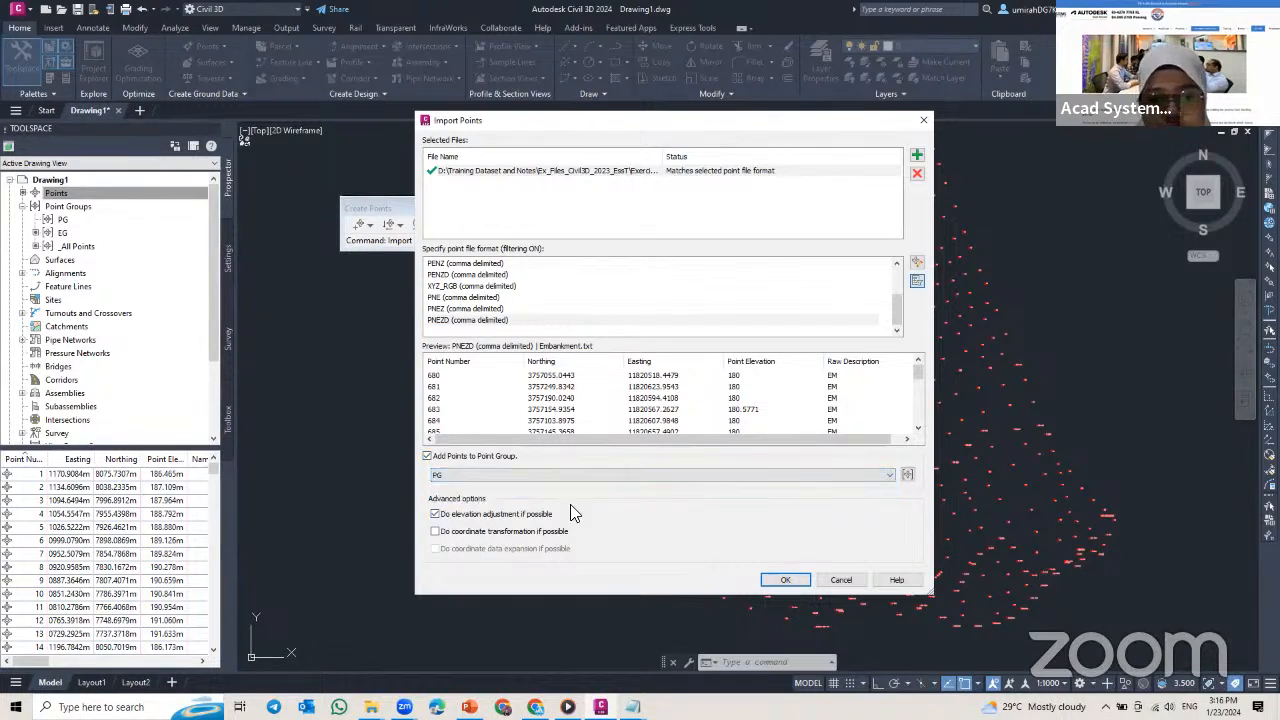
left_click(783, 580)
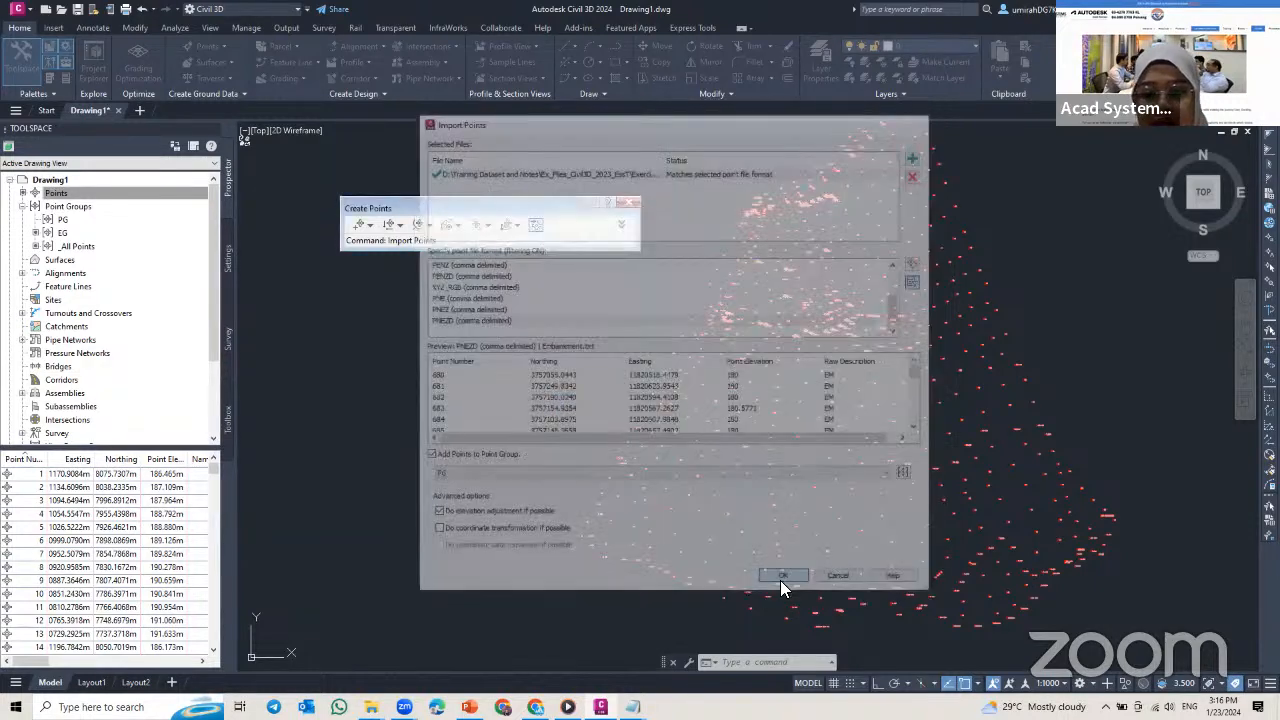
left_click(584, 444)
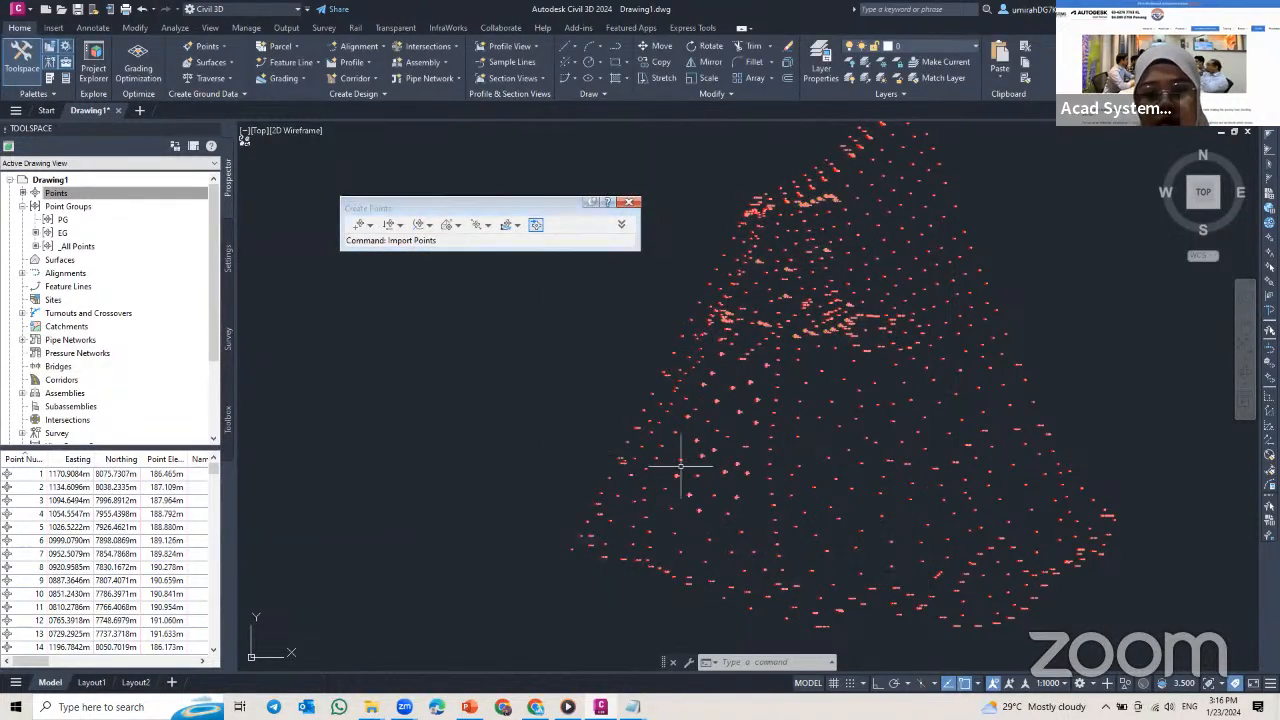
Step: Examine the number, elevation and description labels of the embankment points among the surrounding survey points
scroll(737, 386, "up", 5)
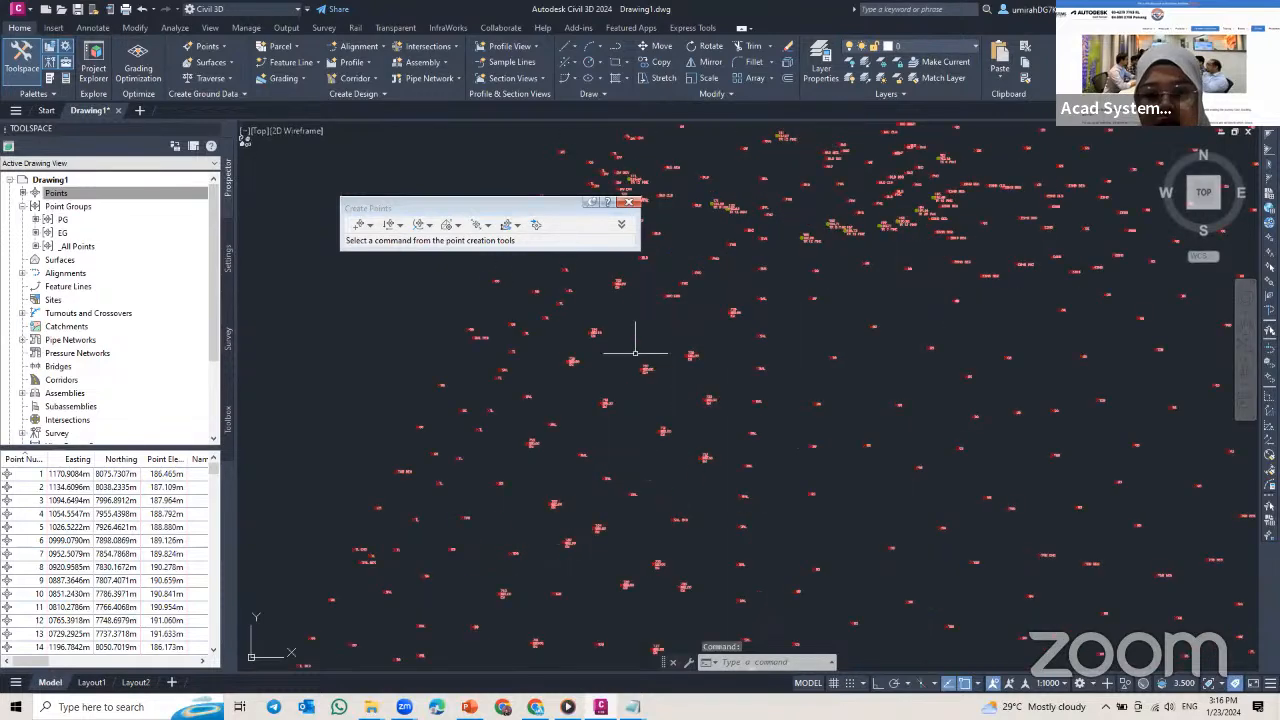
scroll(608, 300, "up", 4)
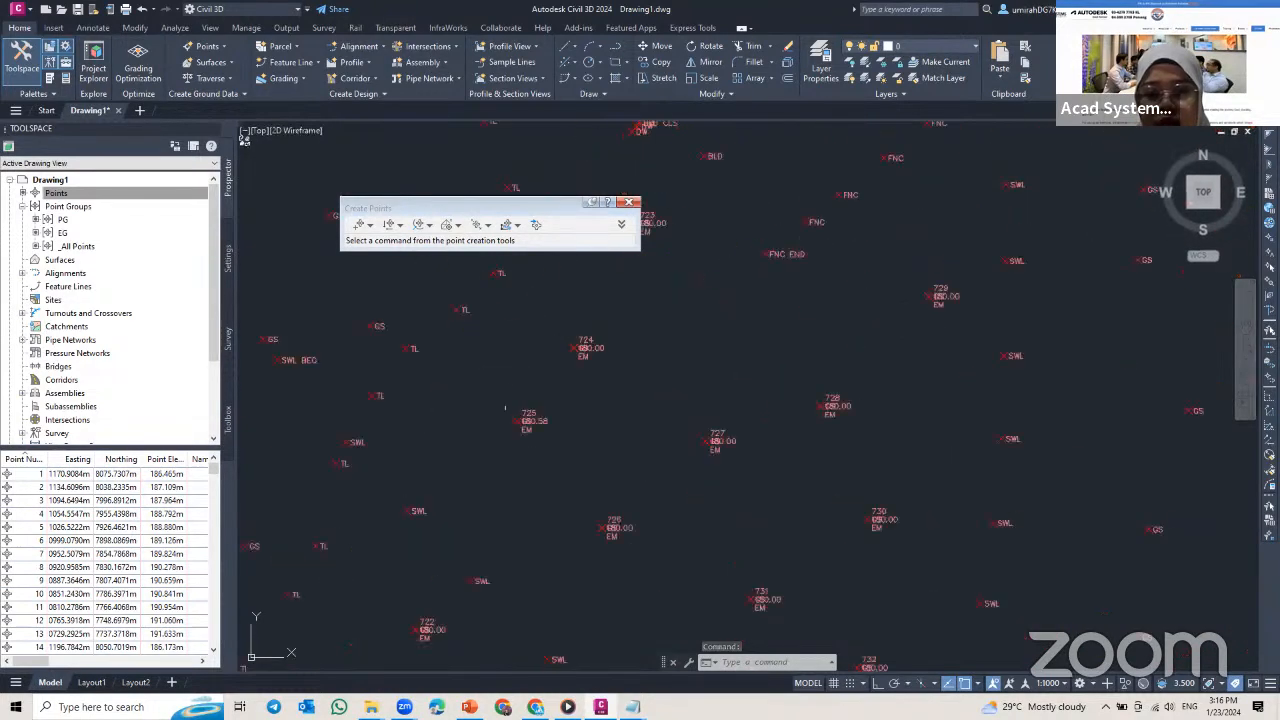
scroll(532, 430, "up", 4)
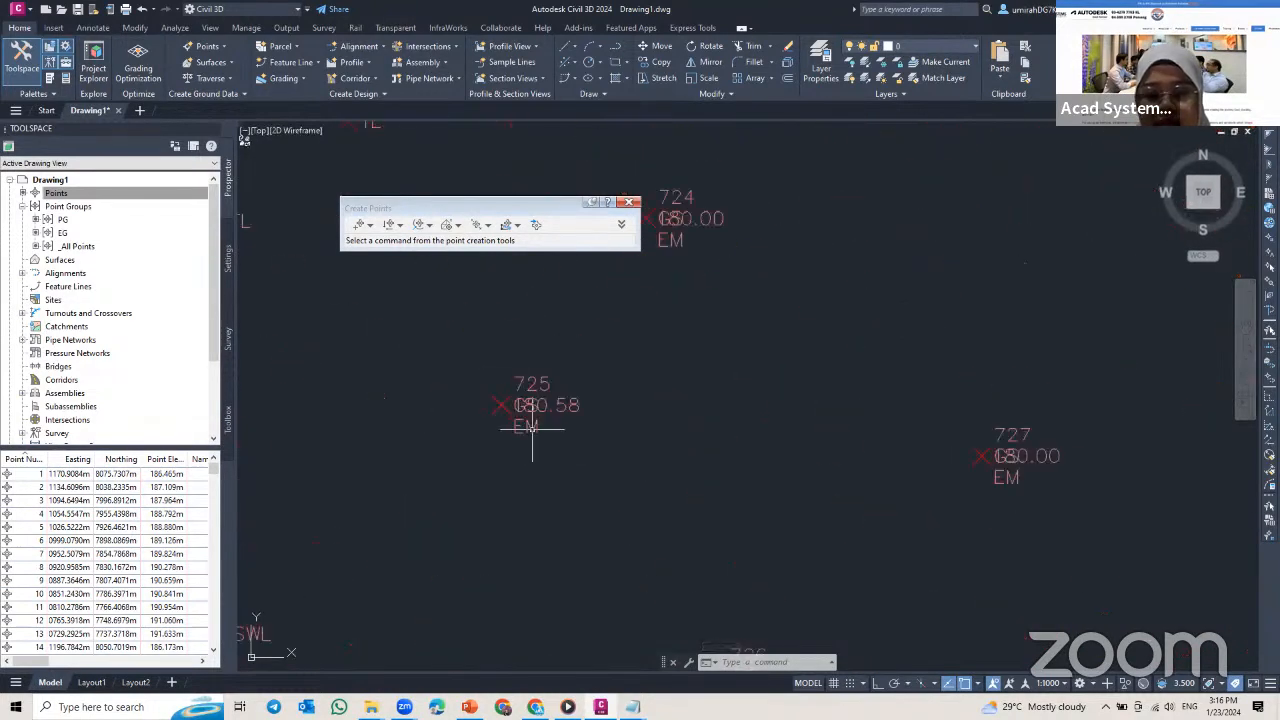
scroll(534, 430, "down", 7)
middle_click_drag(590, 468, 620, 380)
scroll(590, 368, "up", 5)
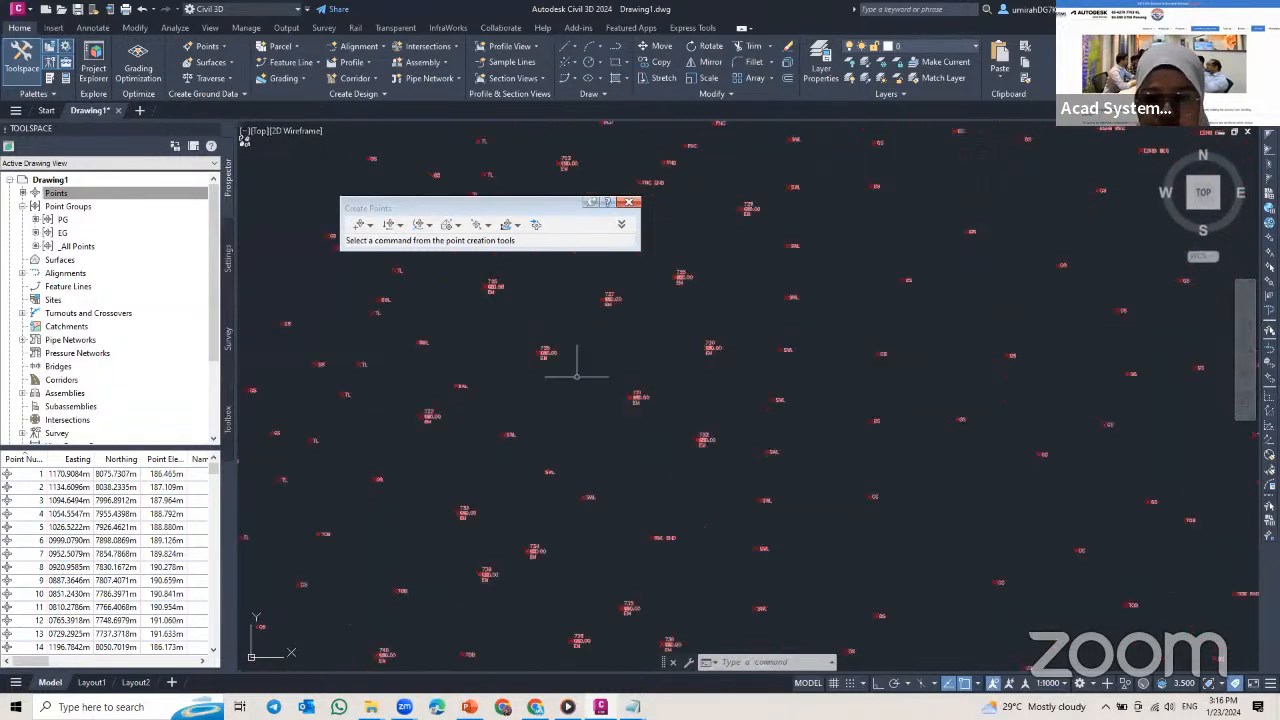
scroll(500, 330, "down", 6)
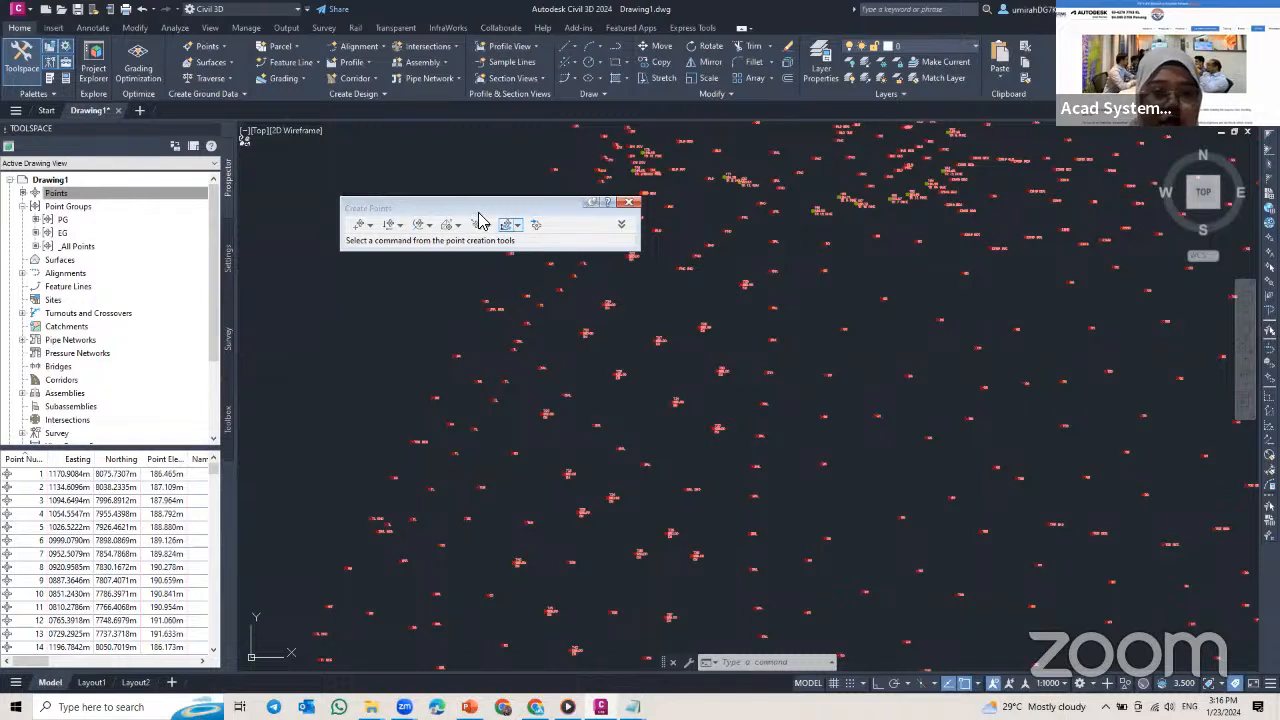
Step: Close the Create Points tools and start a new TIN surface with the name EG Surface
left_click(630, 203)
left_click(57, 193)
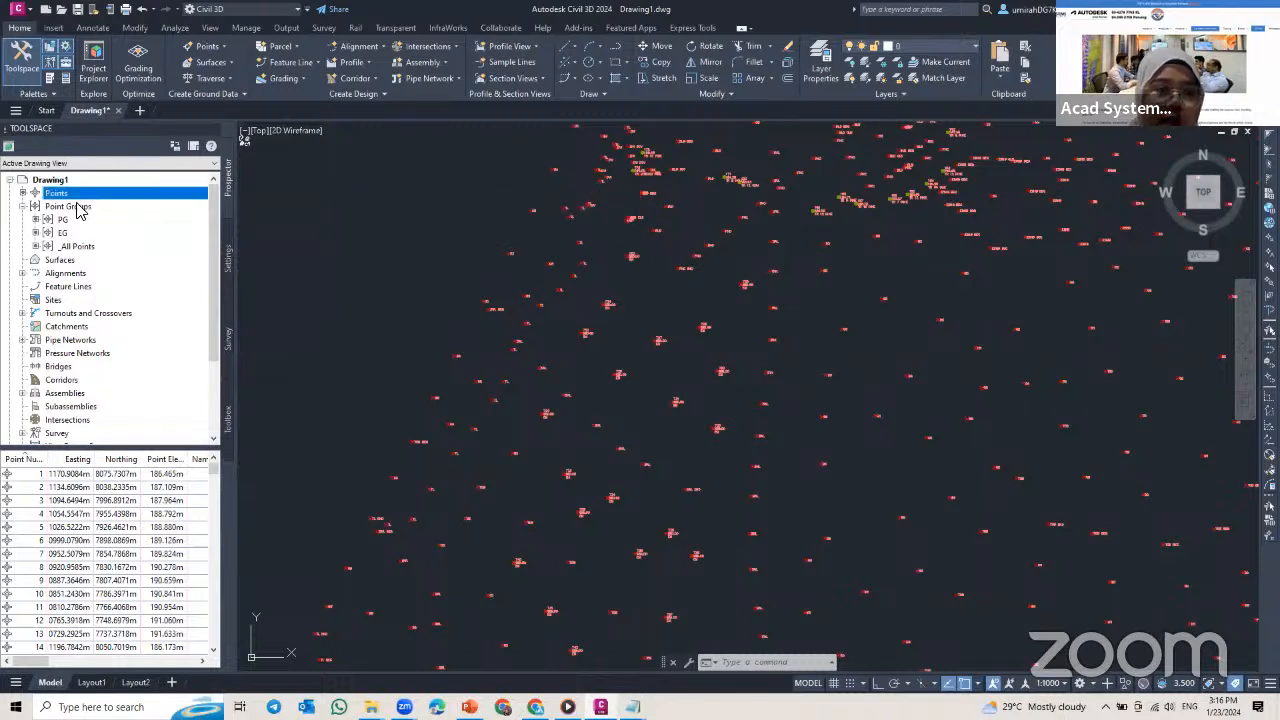
left_click(58, 261)
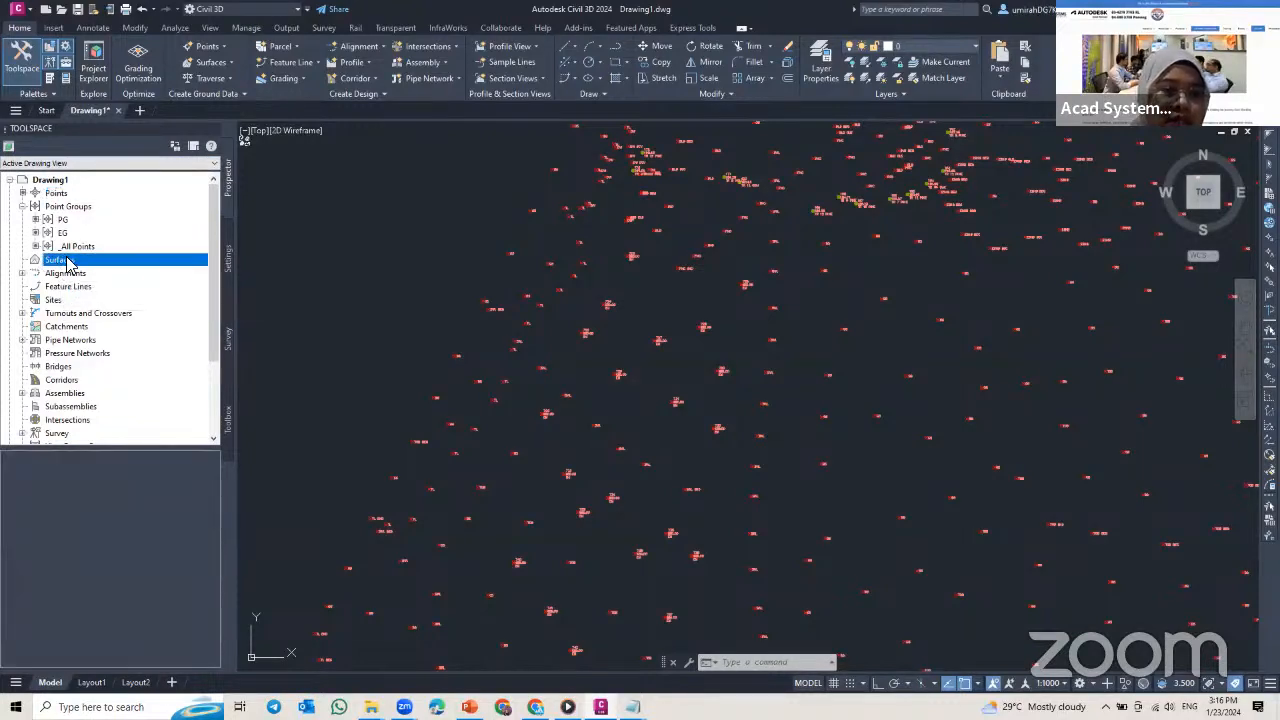
right_click(85, 262)
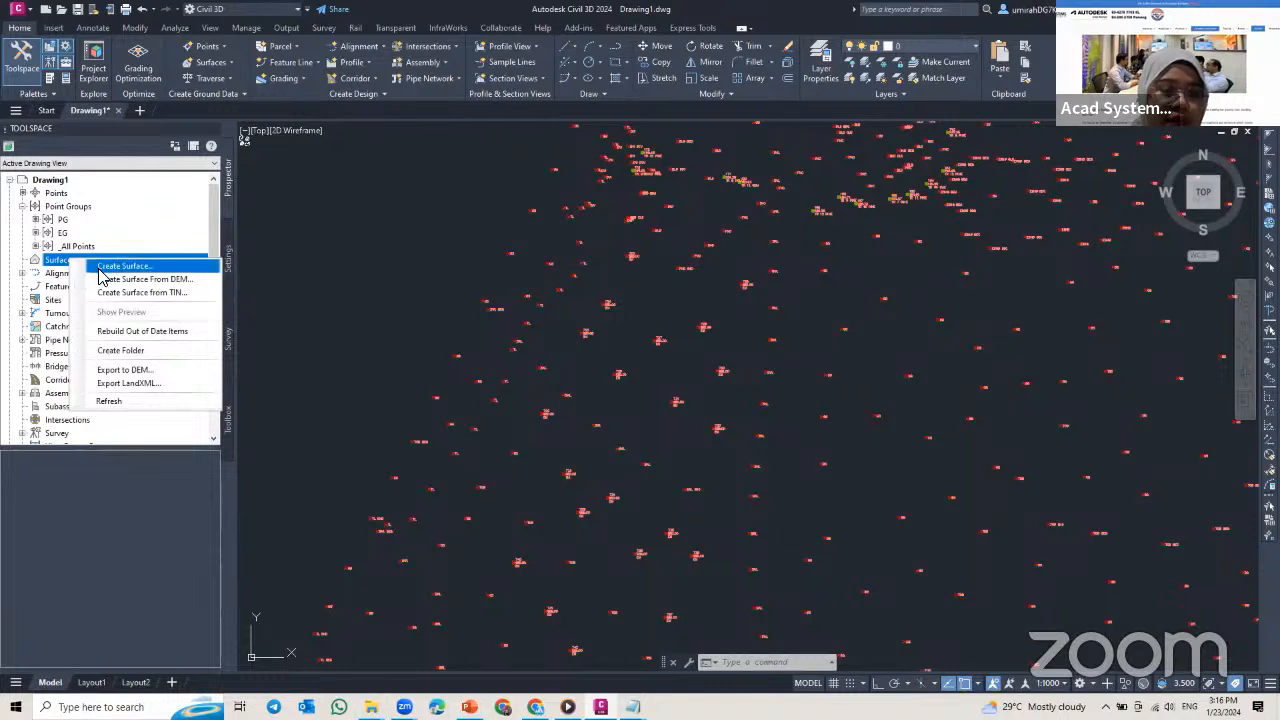
left_click(101, 268)
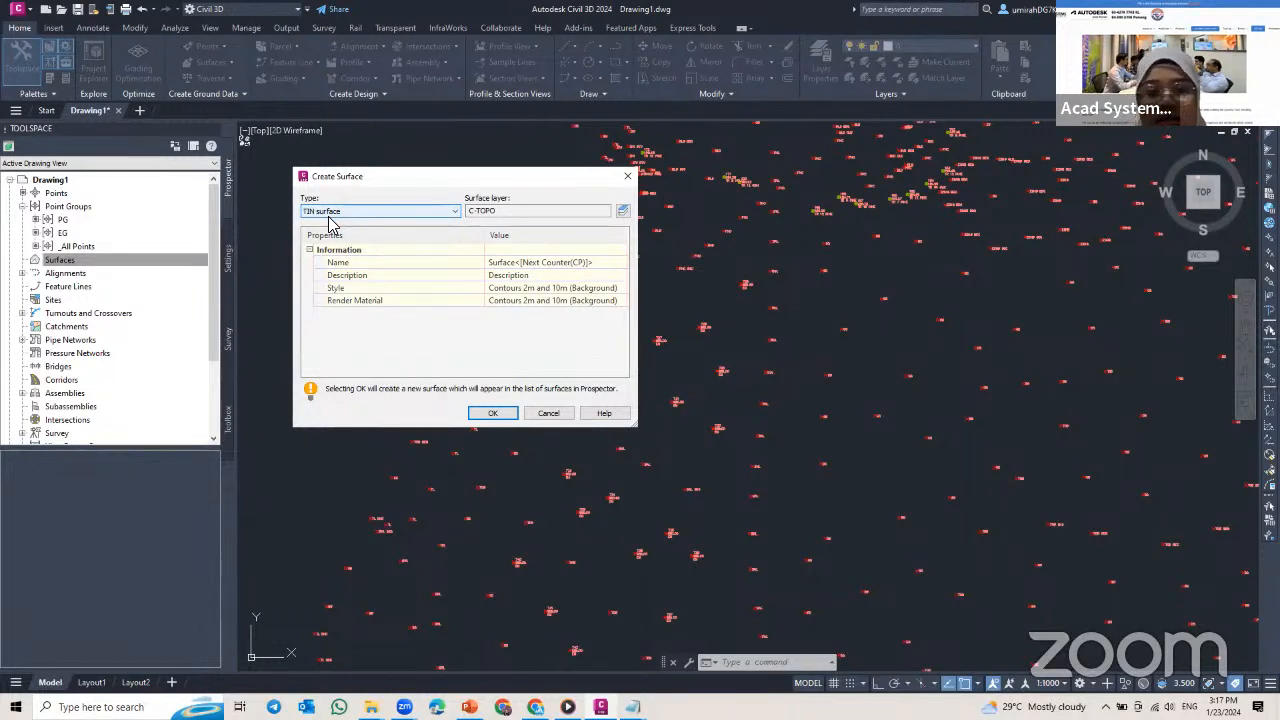
left_click(553, 263)
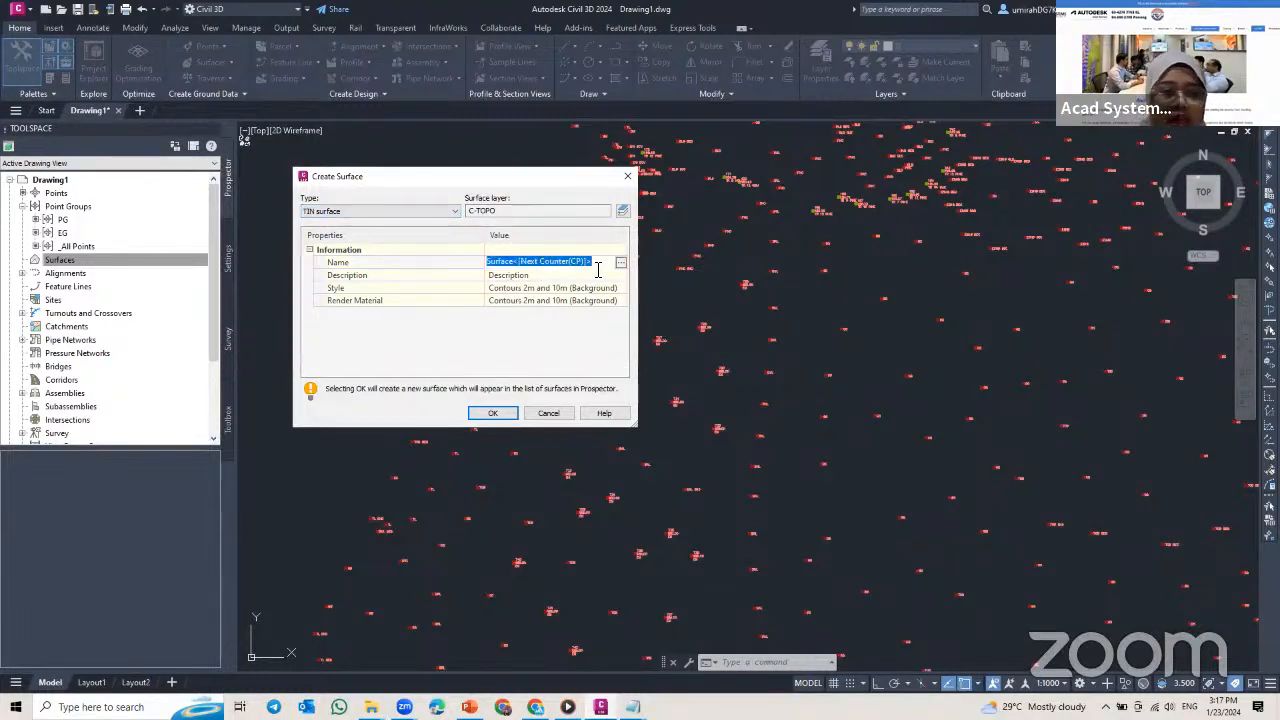
type("E")
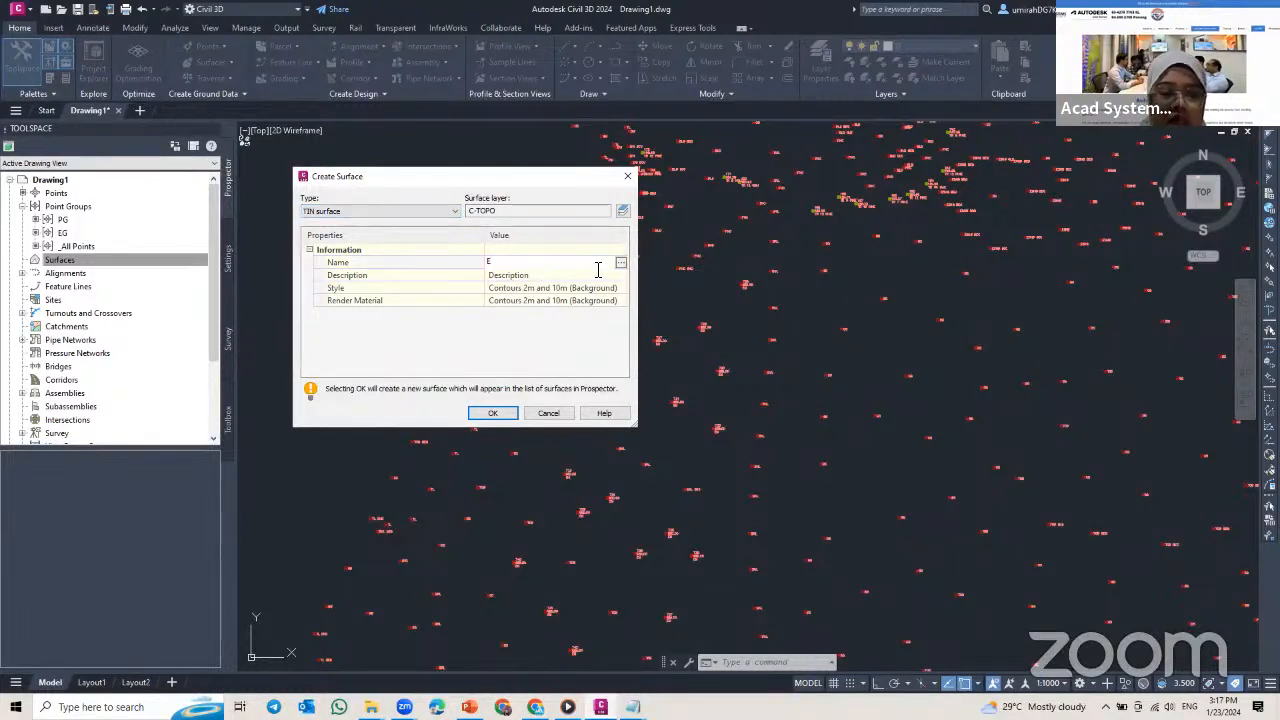
type("G Surface")
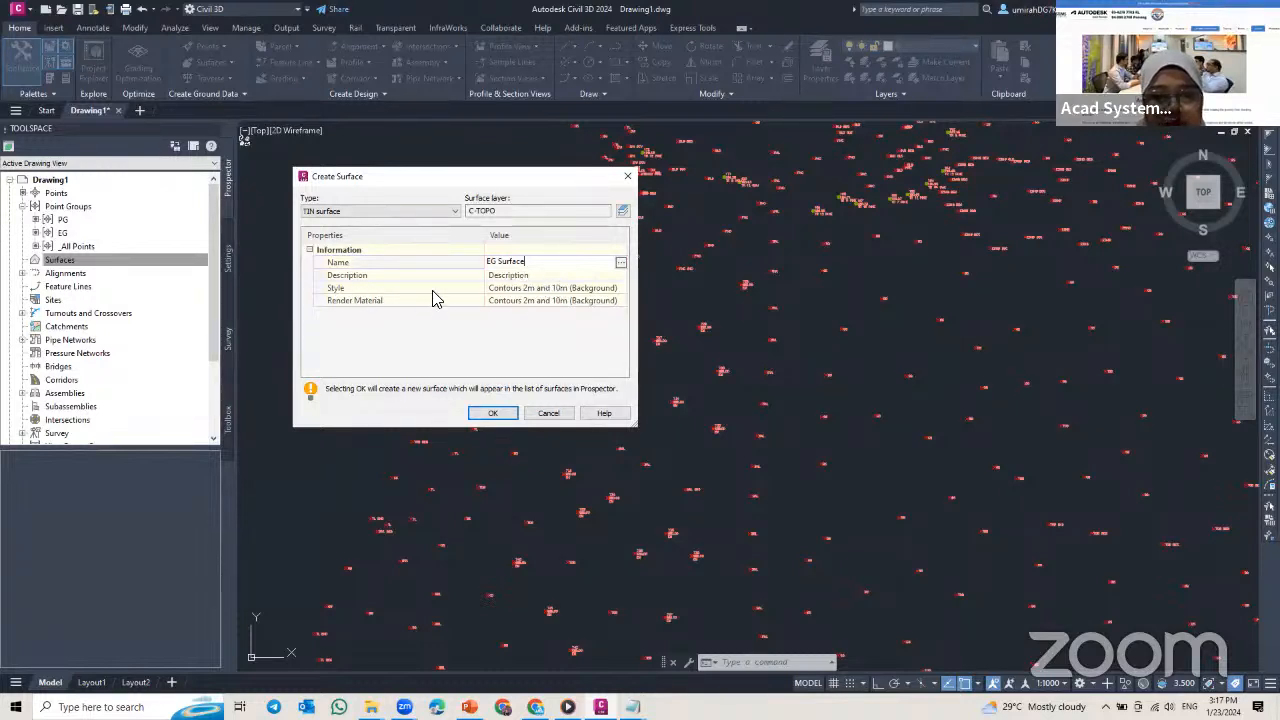
Step: Assign the Border Only style to the EG Surface and create the surface
key("Return")
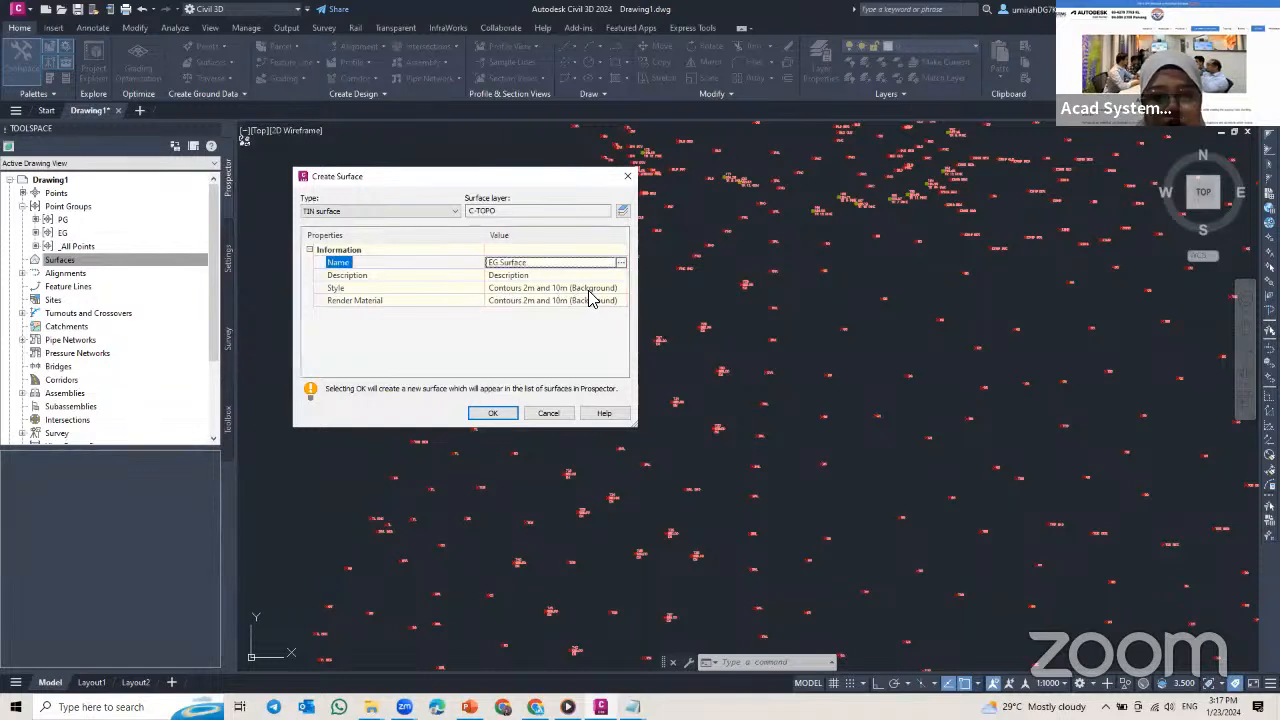
left_click(589, 290)
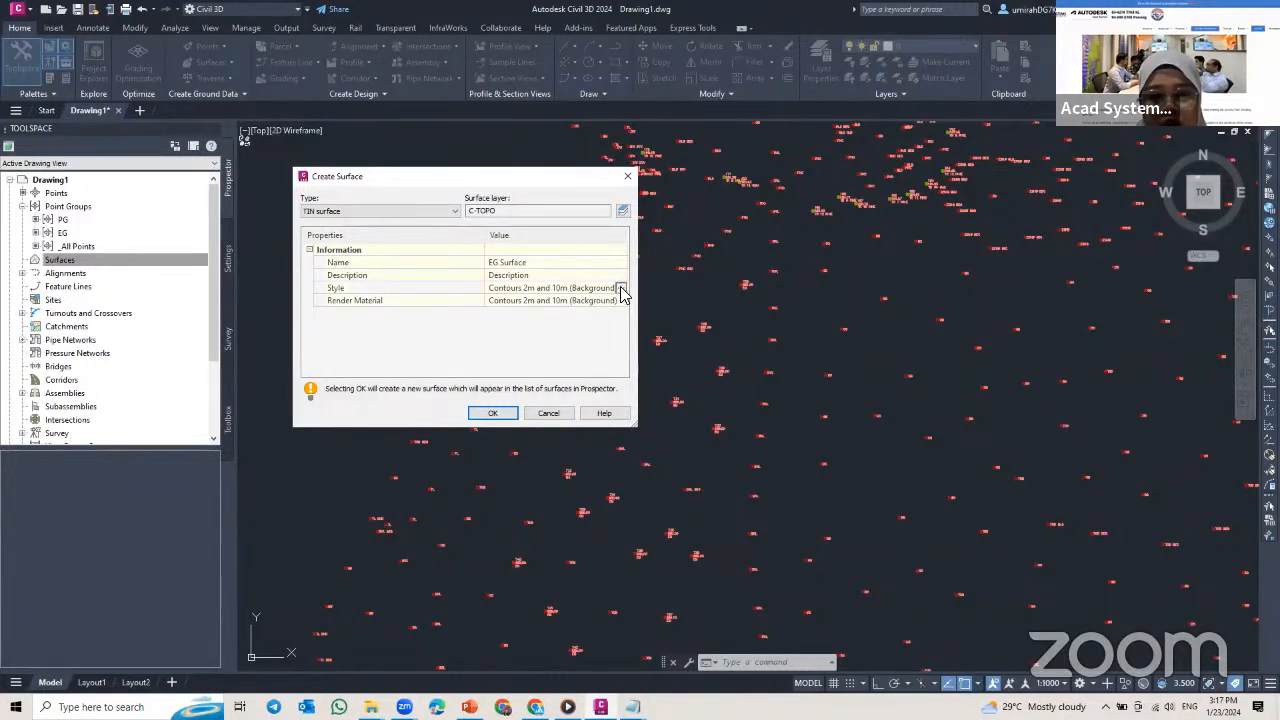
left_click(621, 289)
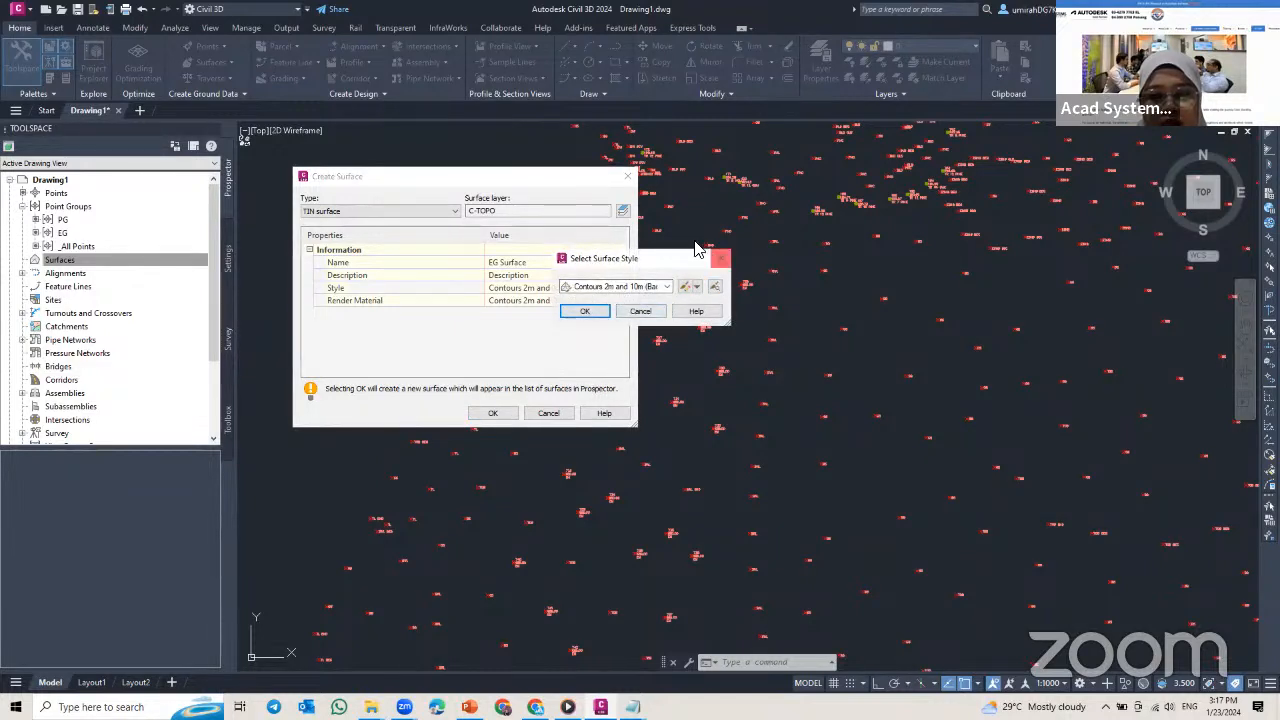
left_click(670, 289)
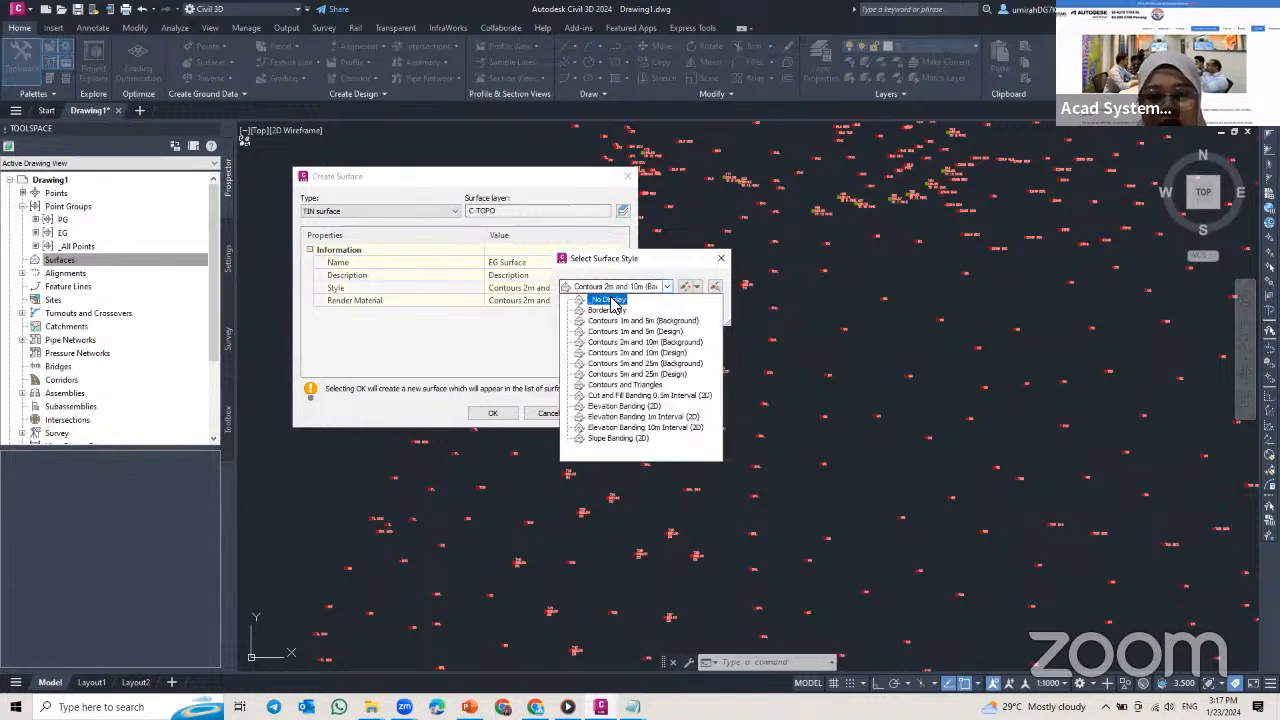
left_click(605, 311)
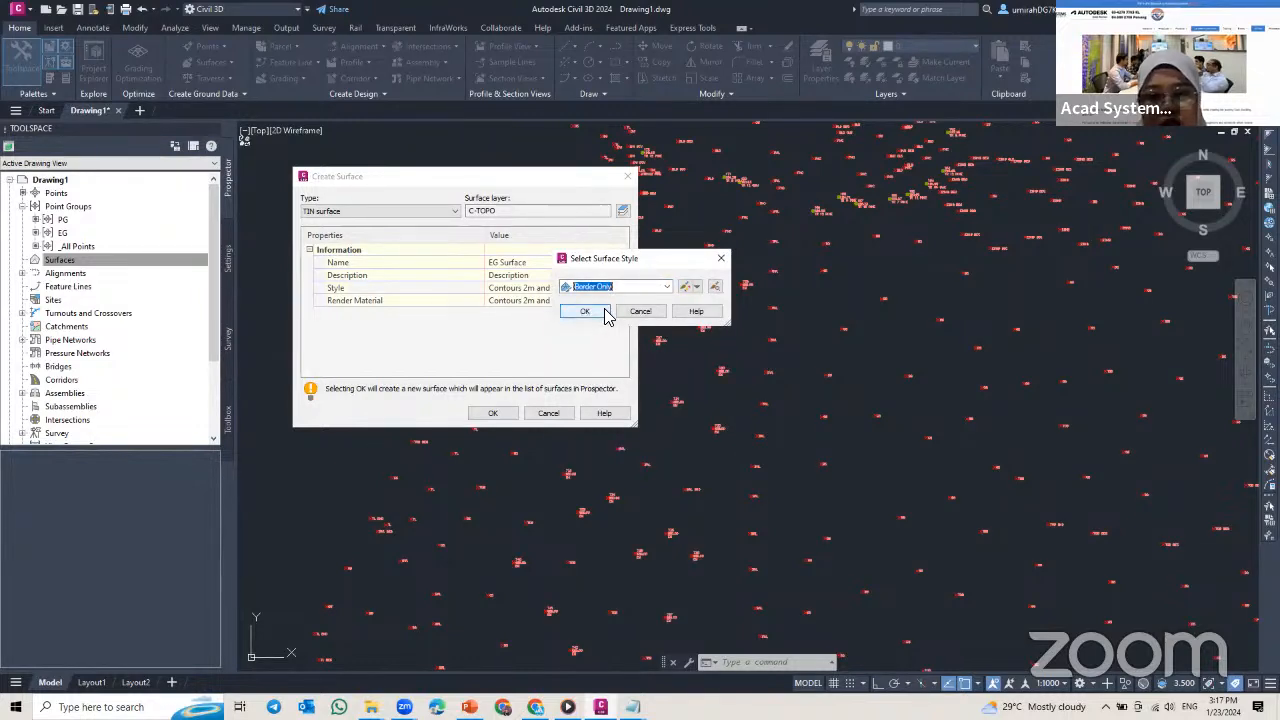
left_click(588, 311)
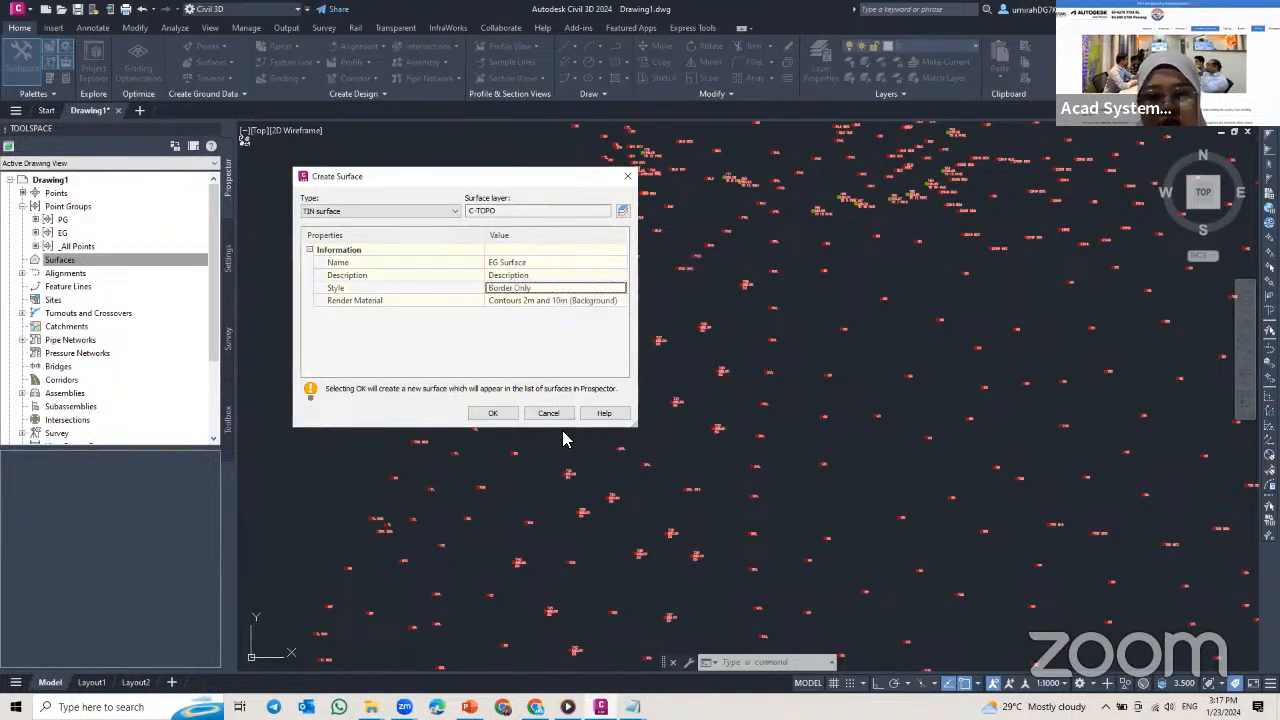
left_click(491, 415)
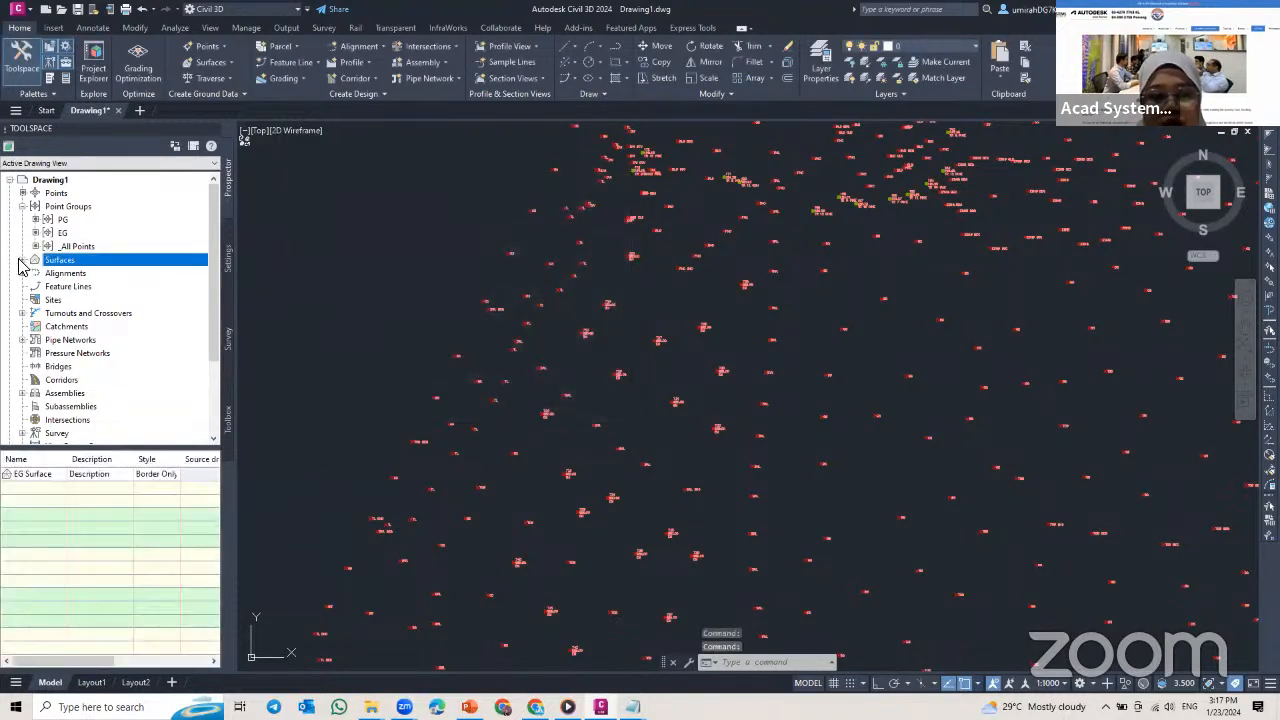
Step: Start another new TIN surface in the Surfaces collection and name it Embankment Surface
left_click(22, 260)
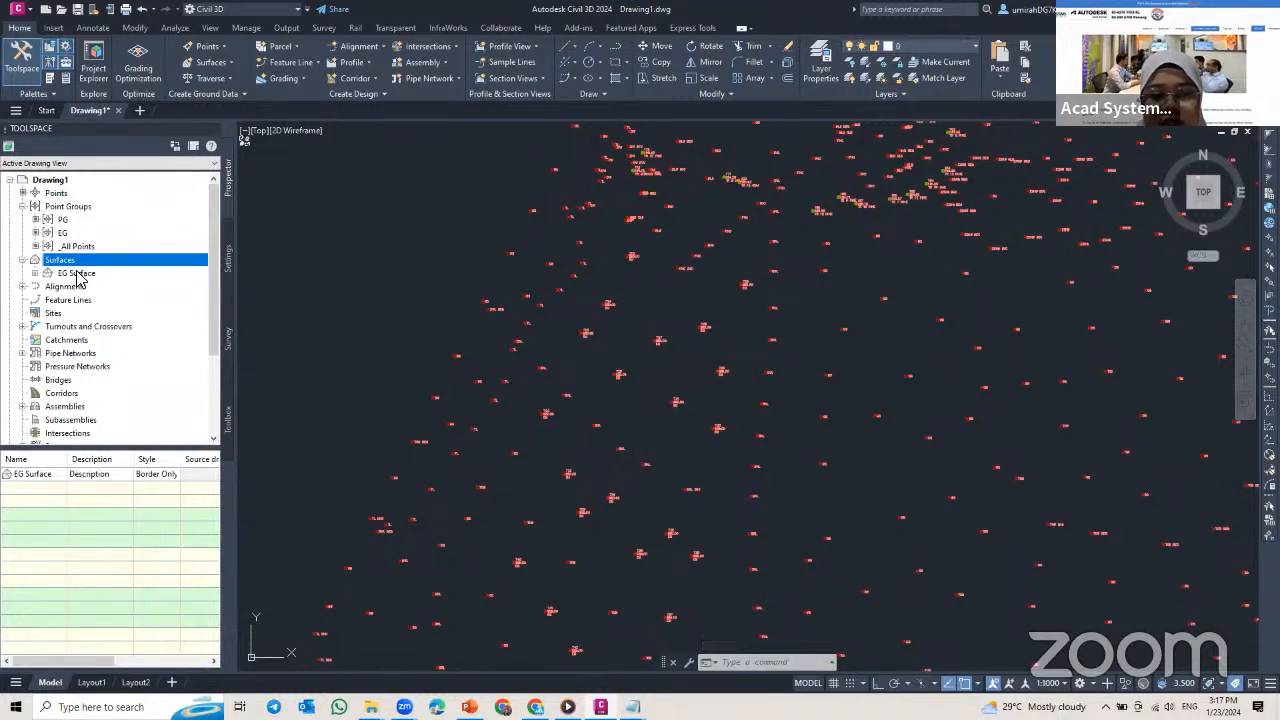
right_click(83, 264)
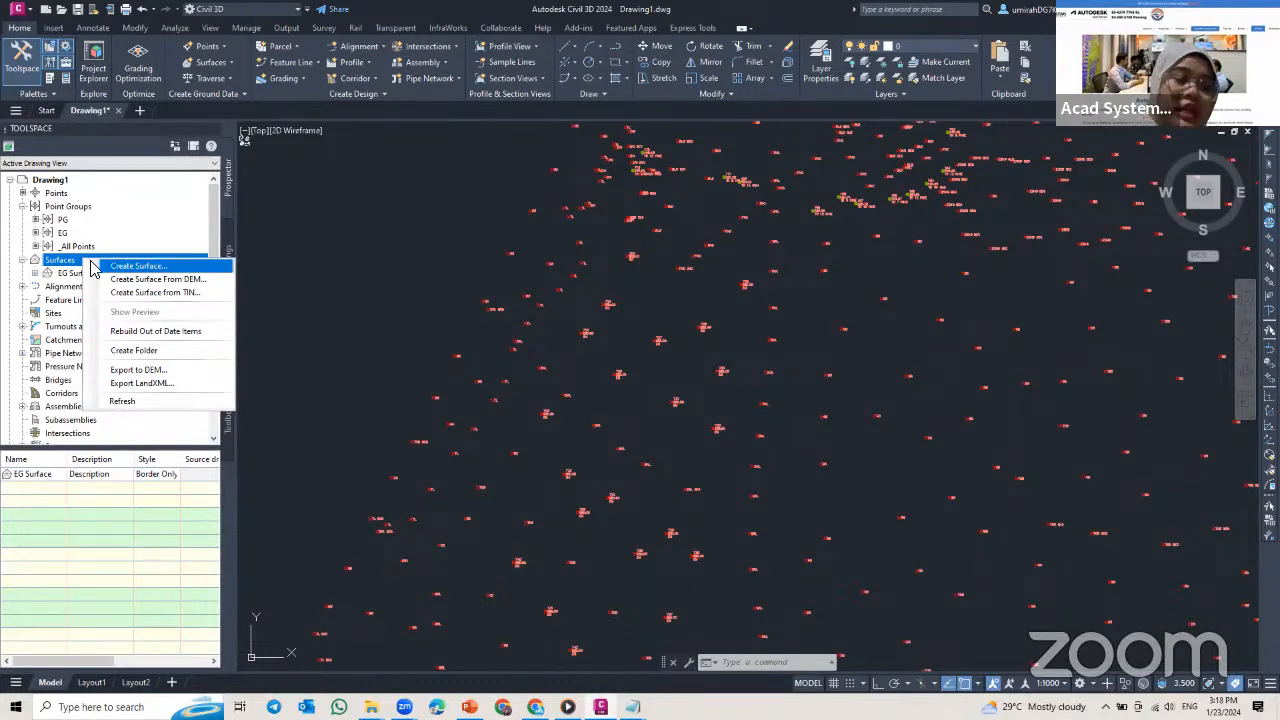
left_click(128, 266)
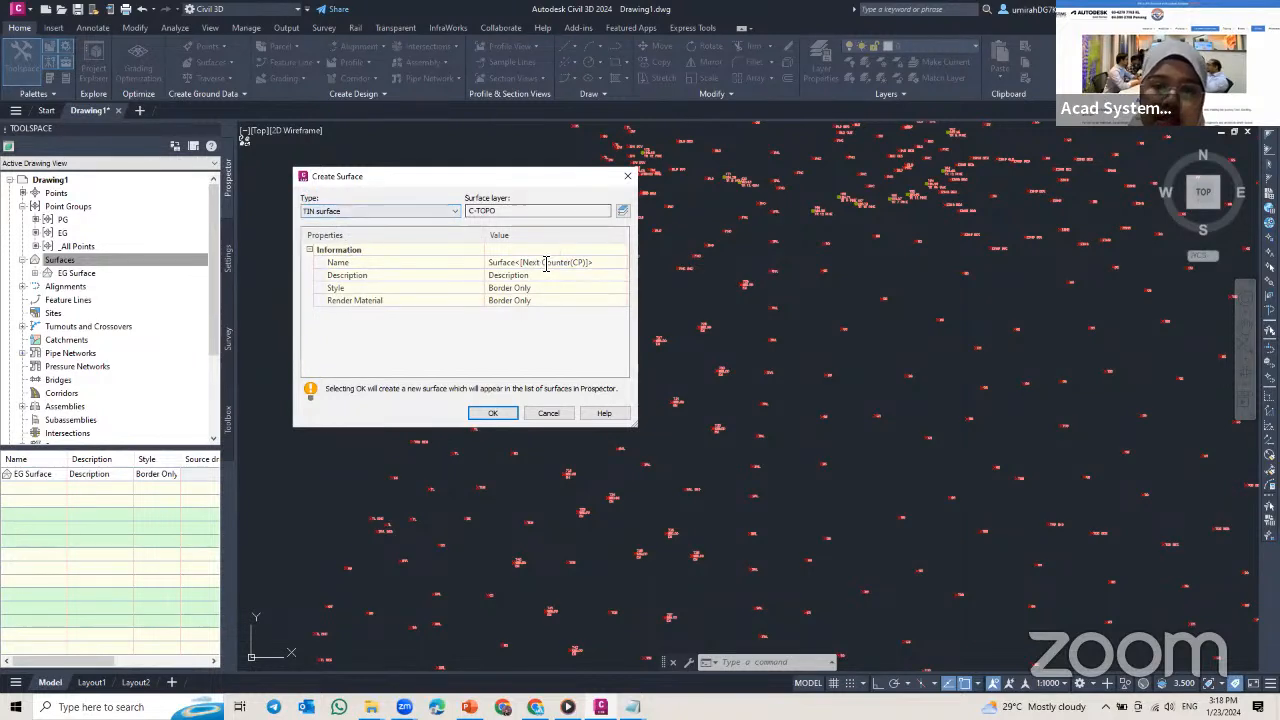
left_click(577, 263)
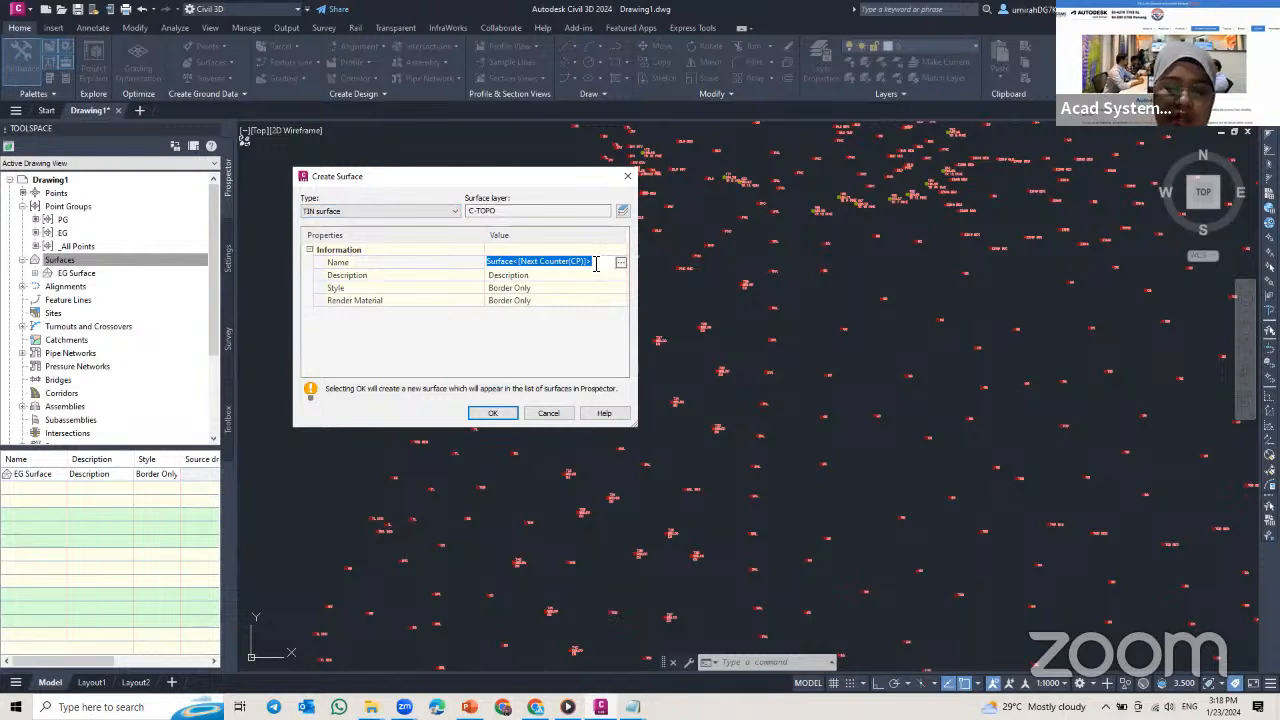
type("EMab")
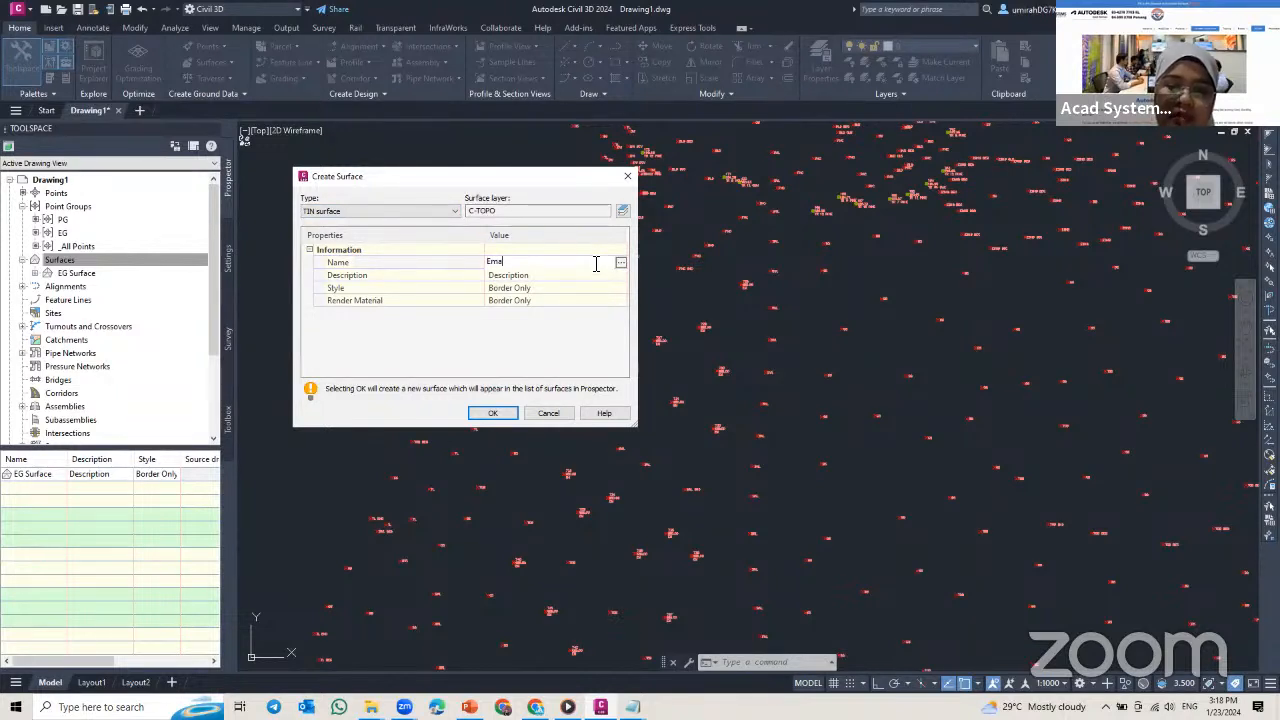
type("ankment")
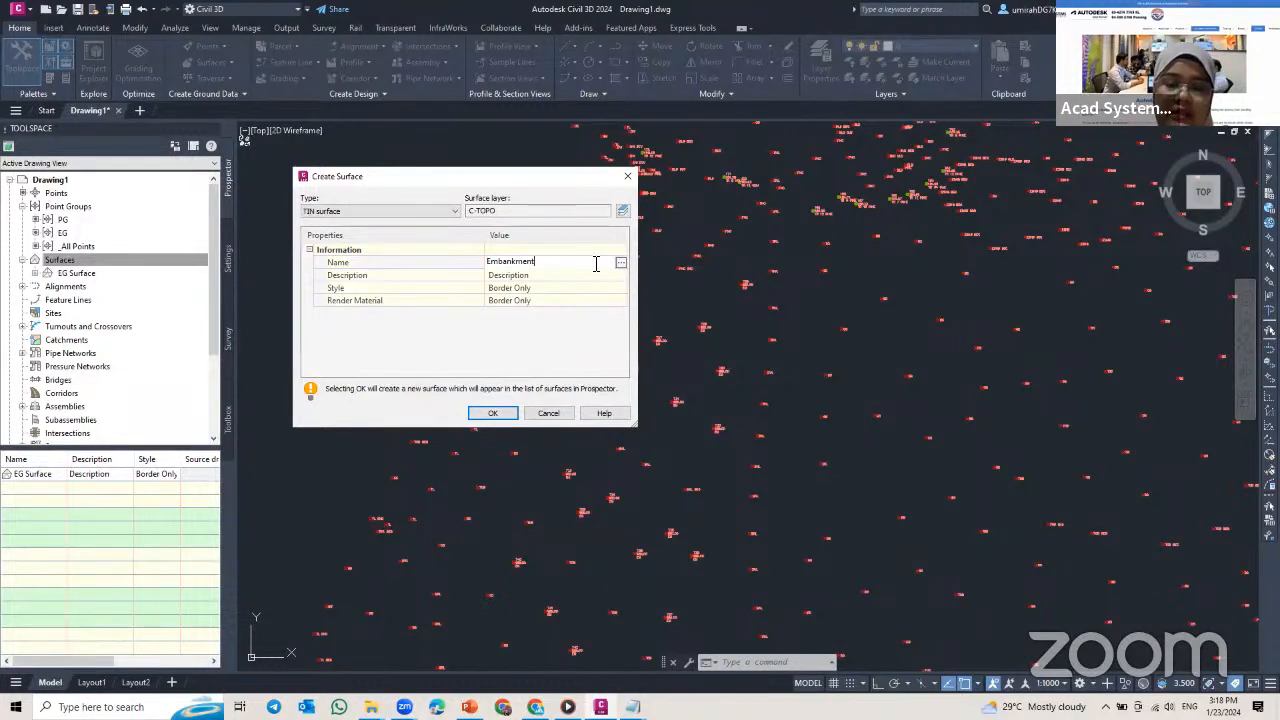
type(" Surf")
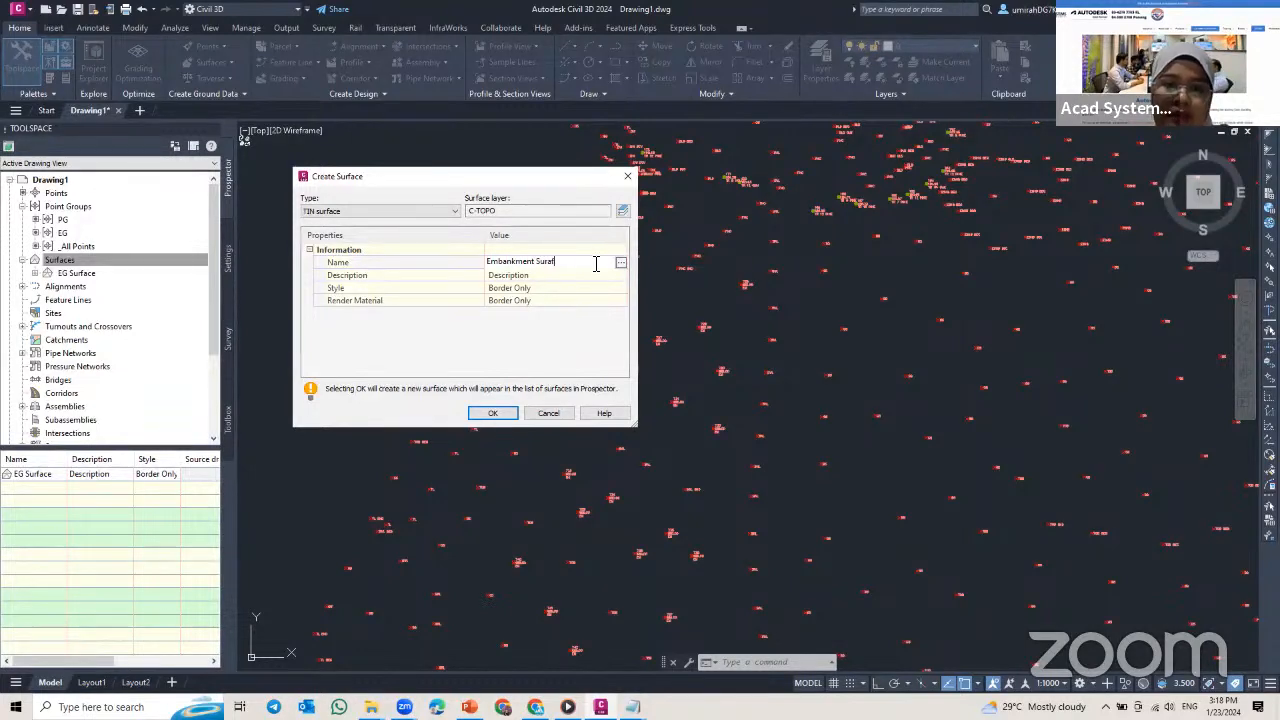
type("ace")
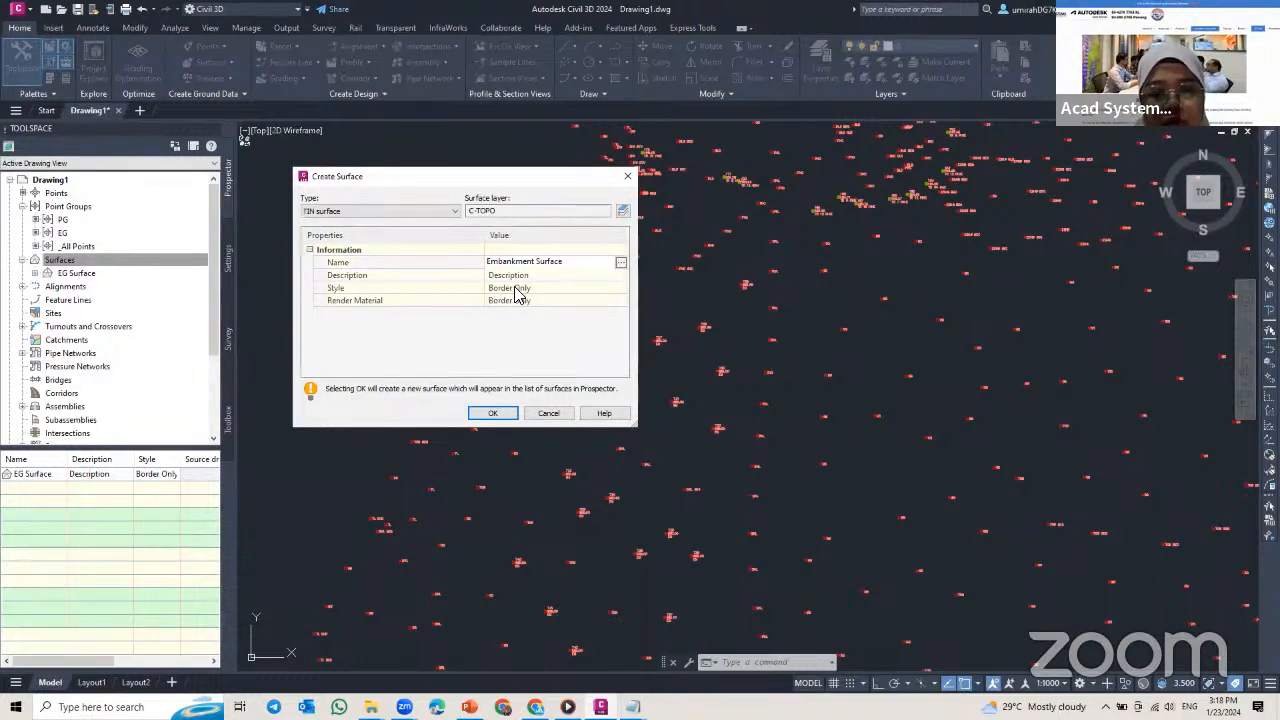
Step: Assign the Contours 1m and 5m (Design) style to the Embankment Surface and create the surface
left_click(558, 288)
left_click(622, 288)
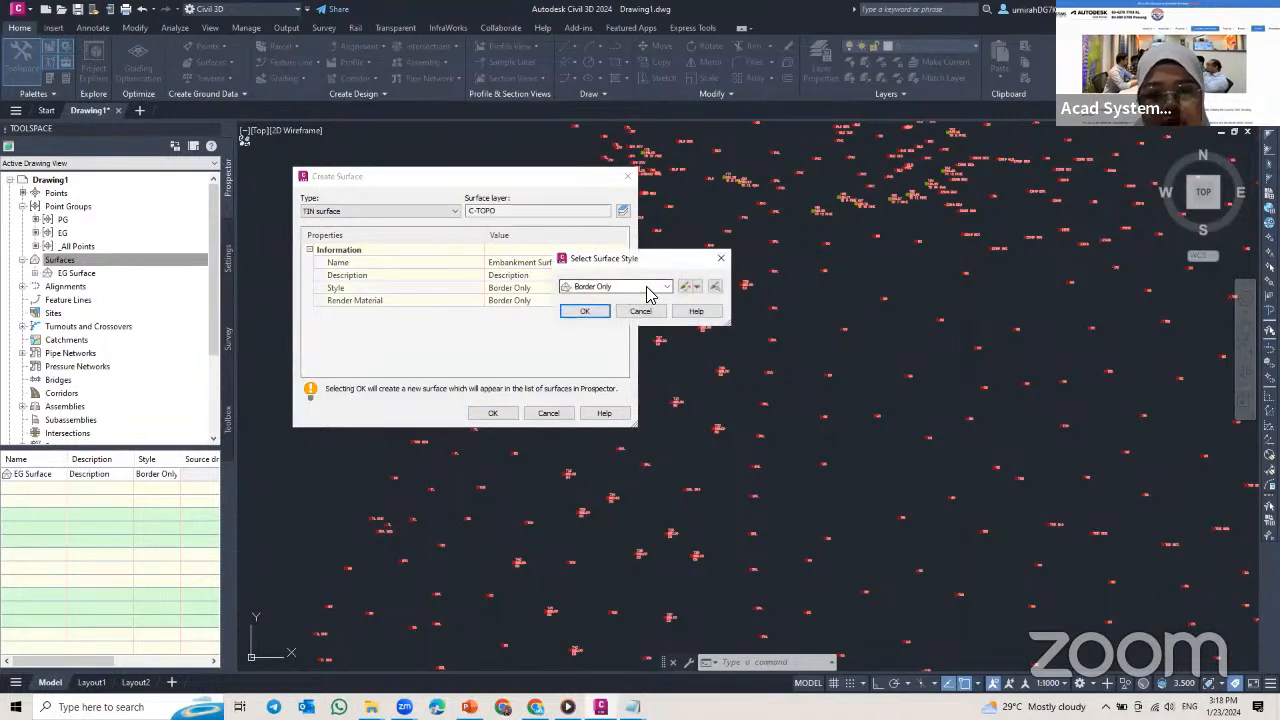
left_click(667, 287)
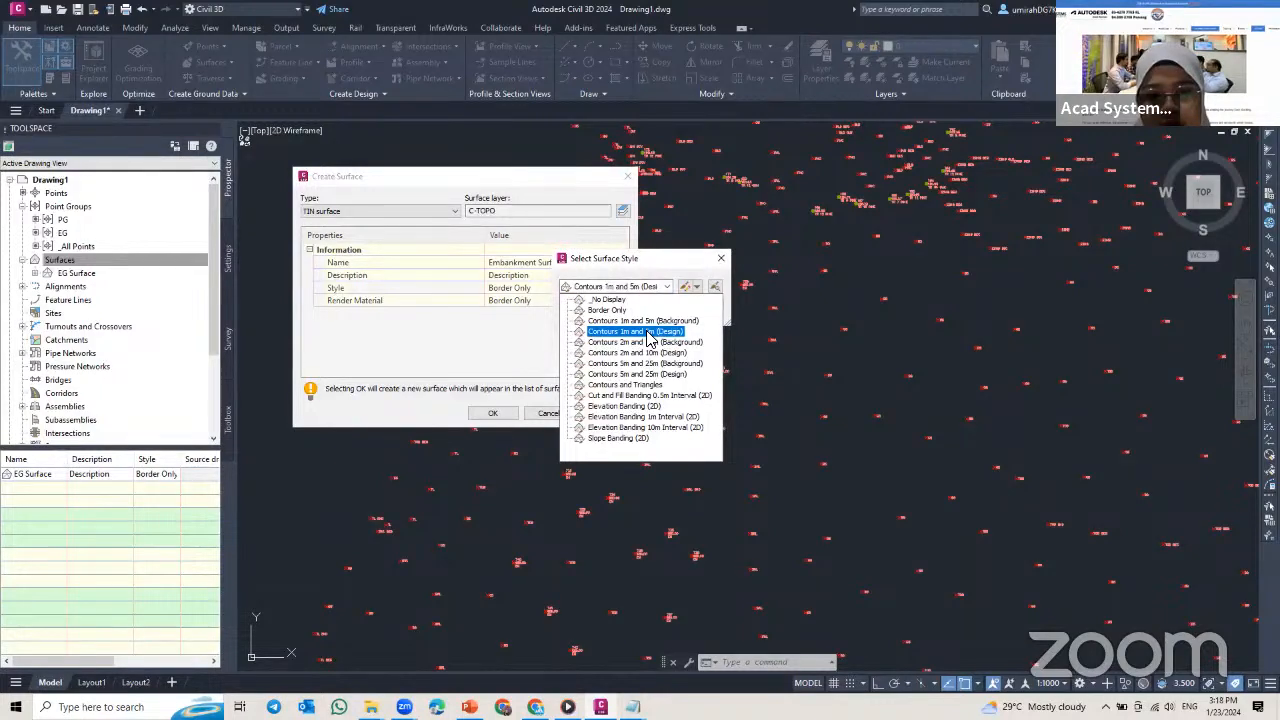
left_click(648, 331)
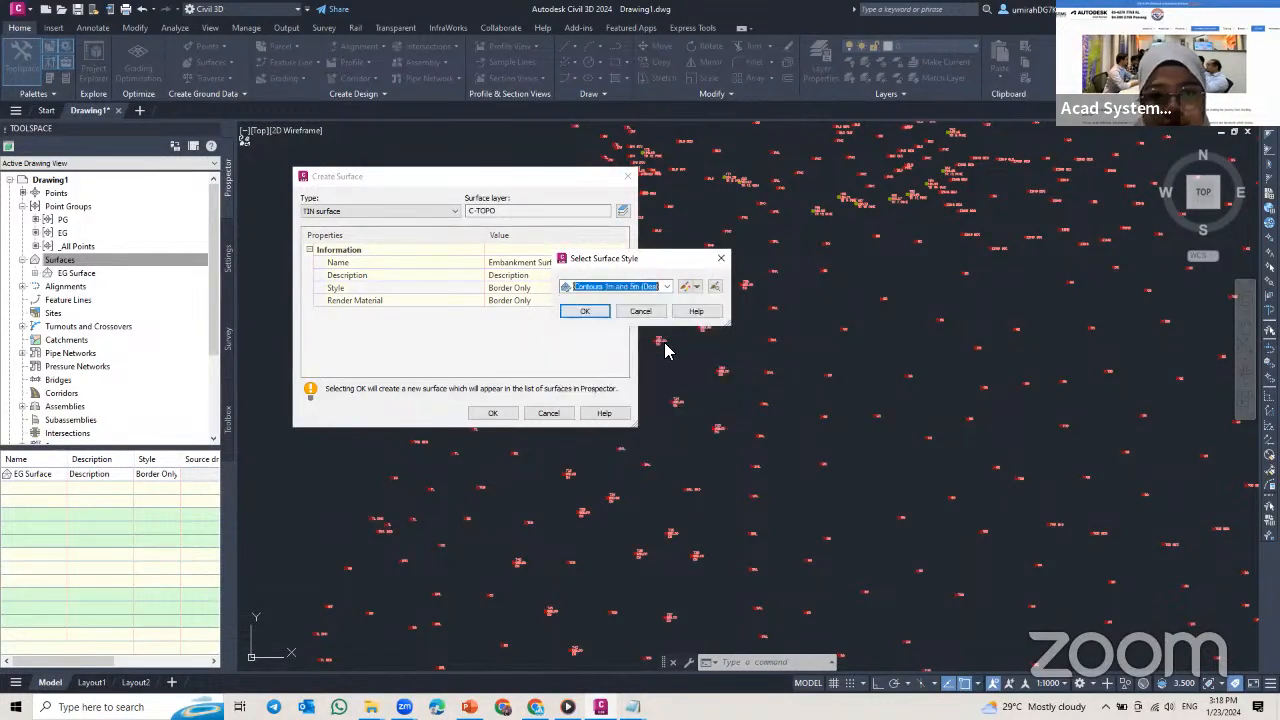
left_click(585, 313)
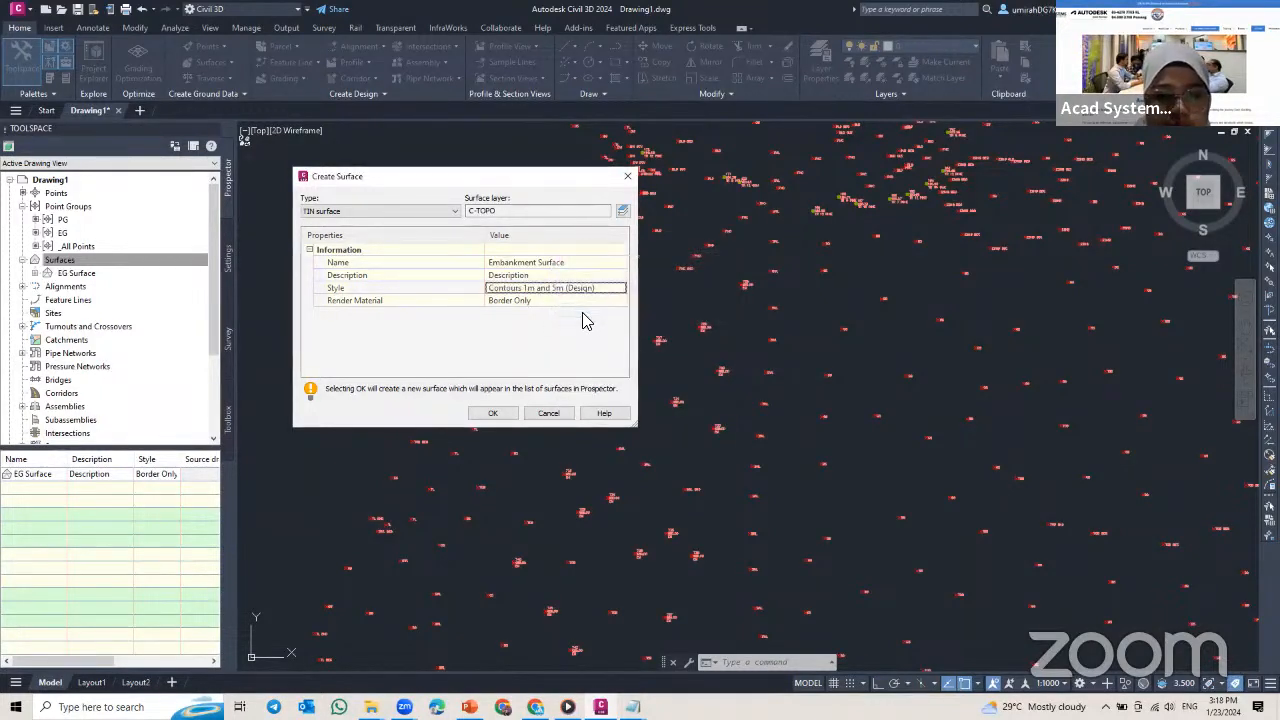
left_click(492, 415)
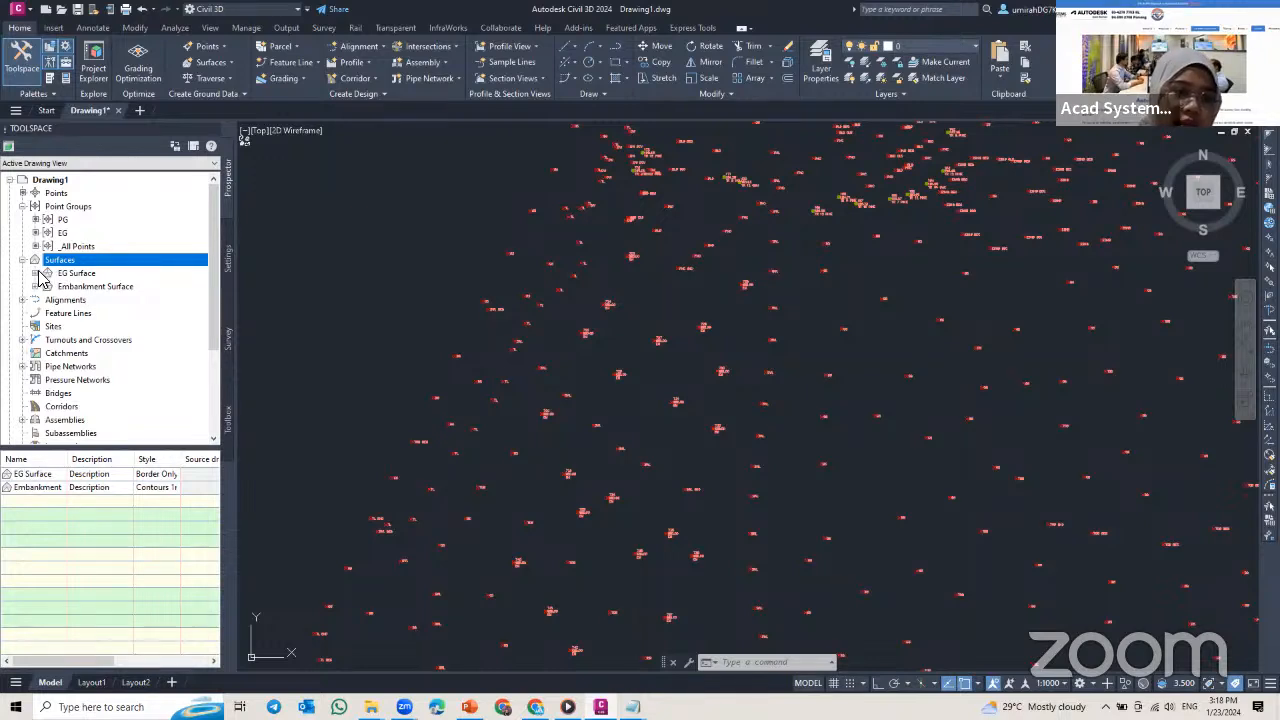
Step: Add the EG point group to the definition of the EG Surface
left_click(35, 273)
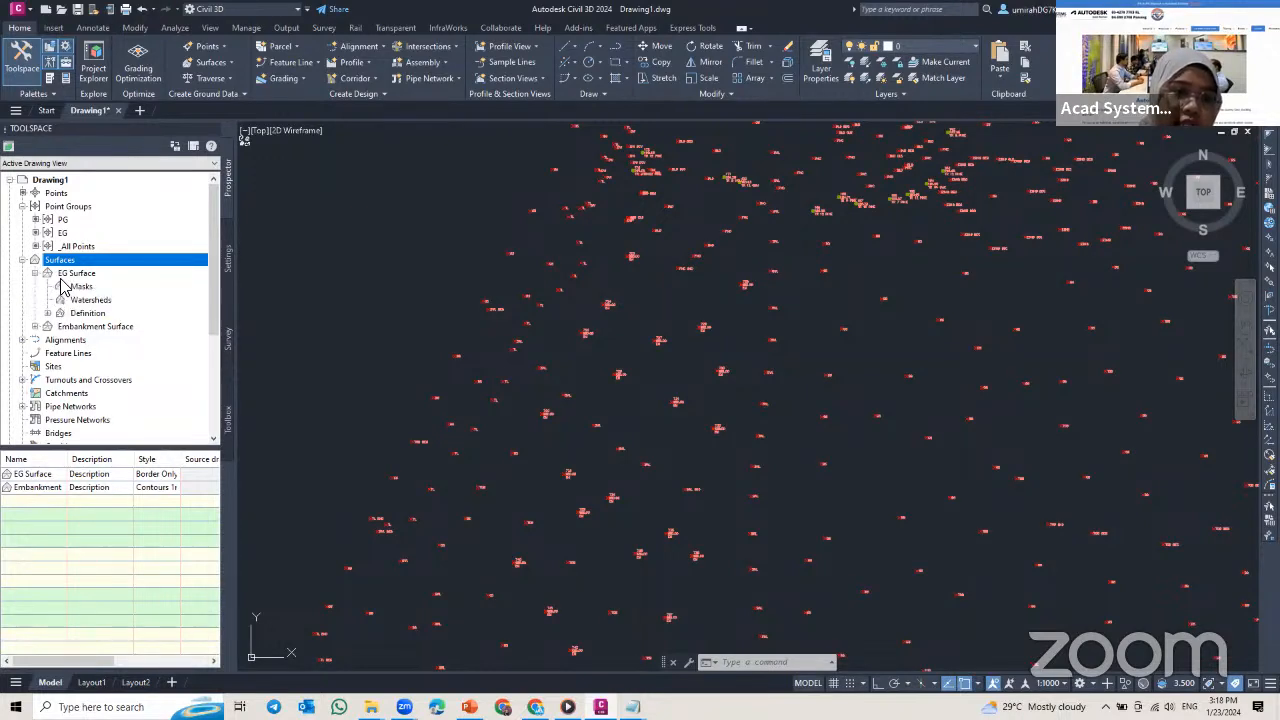
left_click(48, 313)
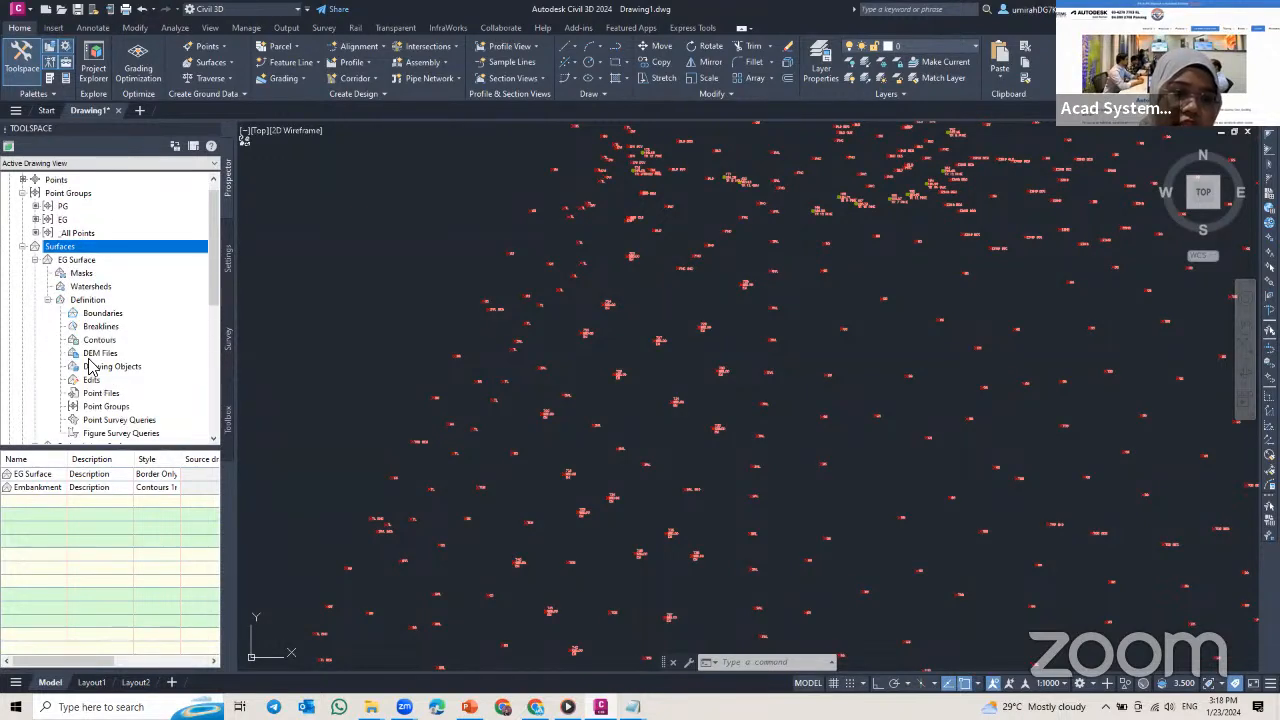
scroll(95, 370, "down", 1)
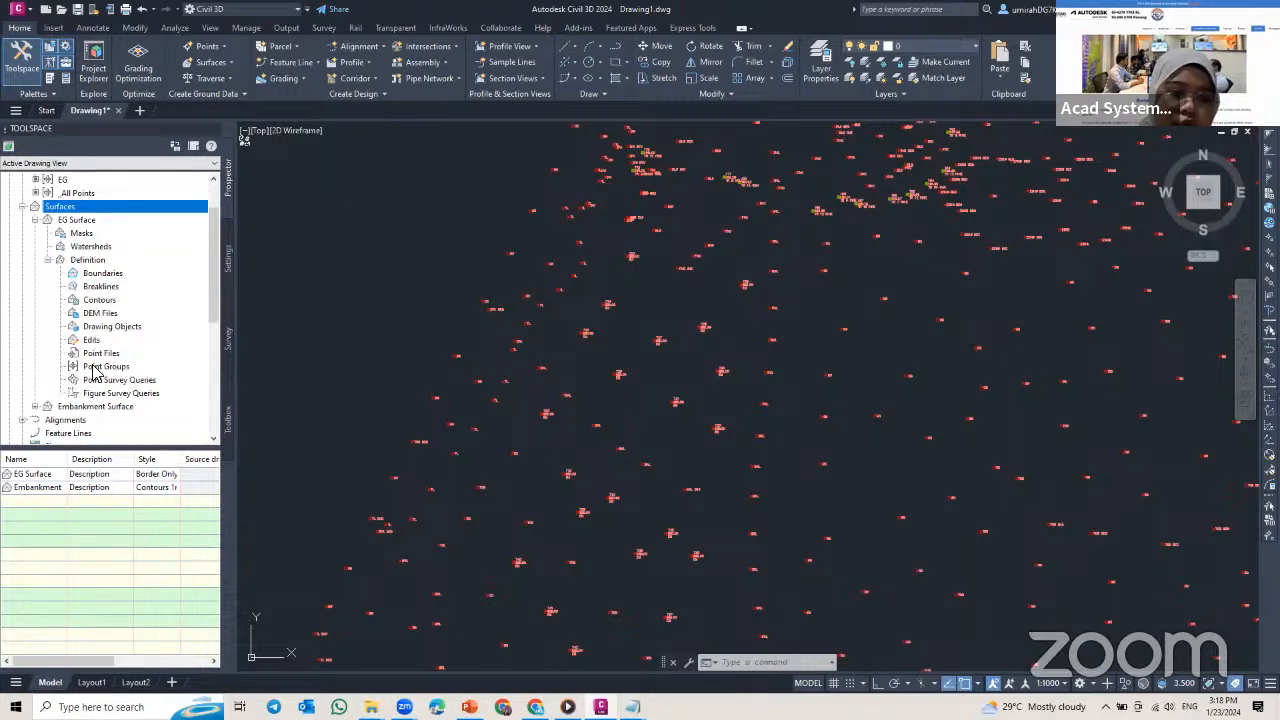
left_click(105, 367)
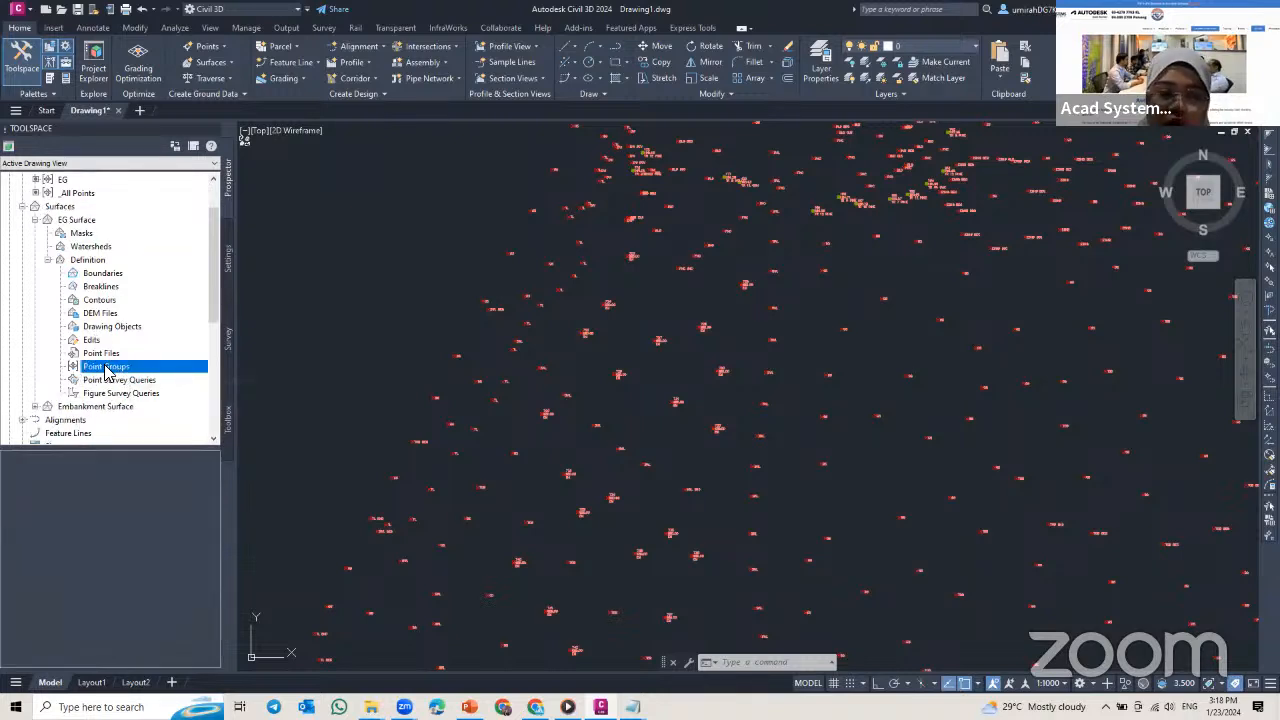
scroll(94, 229, "up", 2)
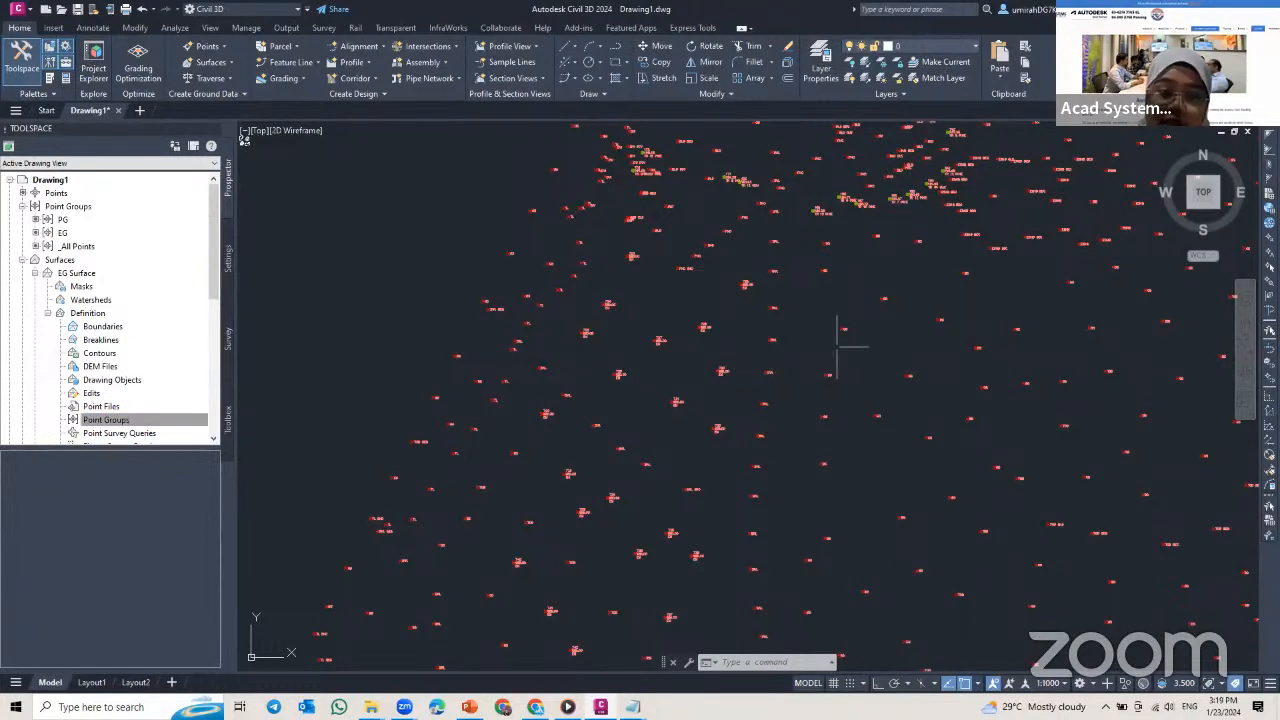
scroll(147, 367, "down", 1)
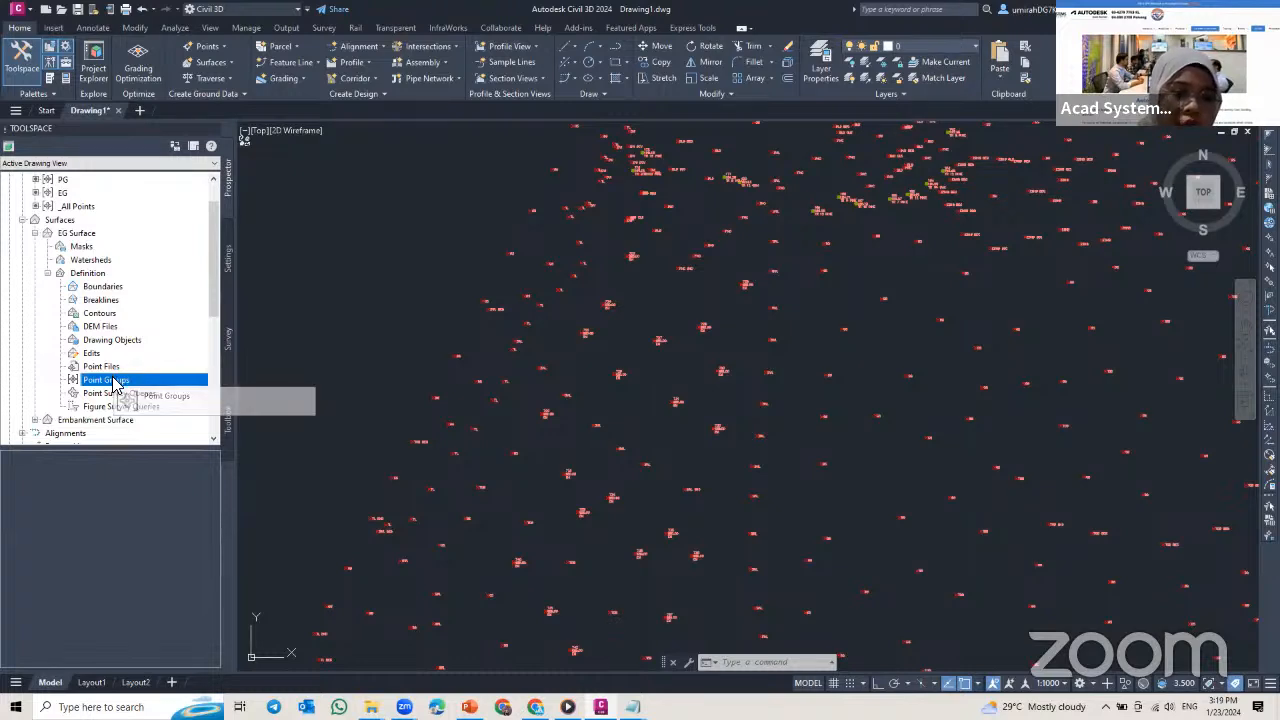
right_click(118, 381)
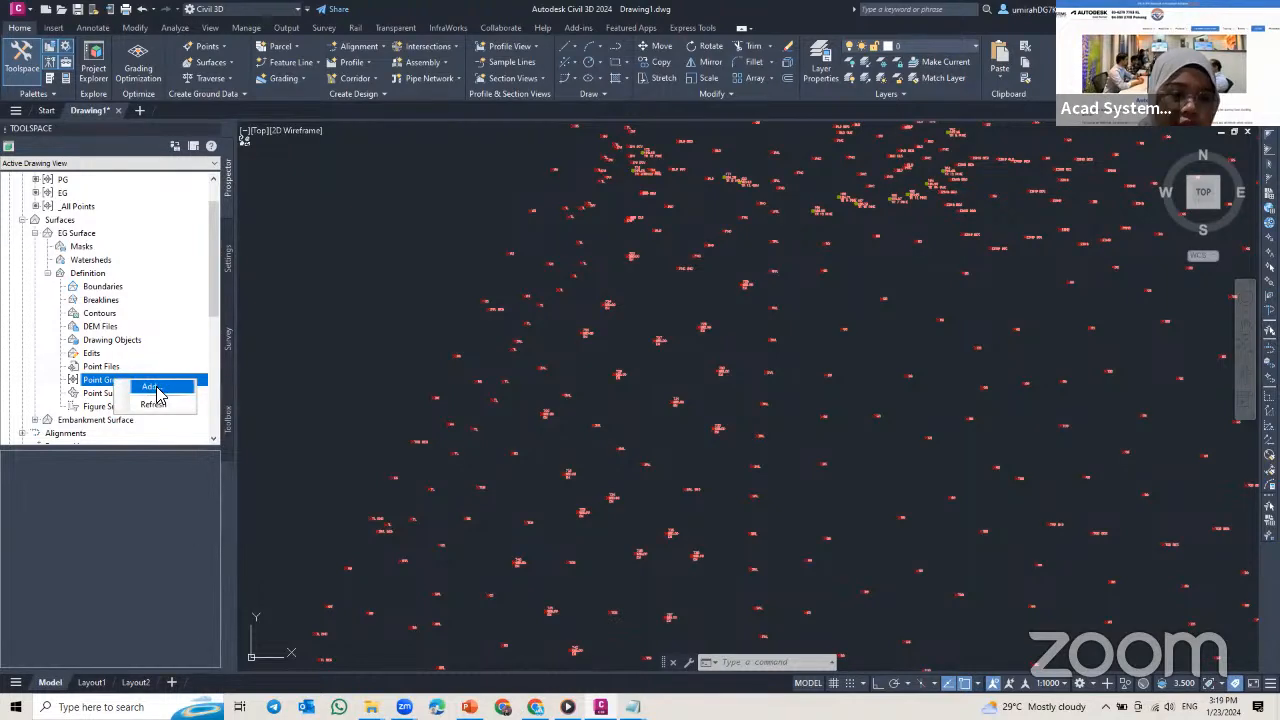
left_click(150, 387)
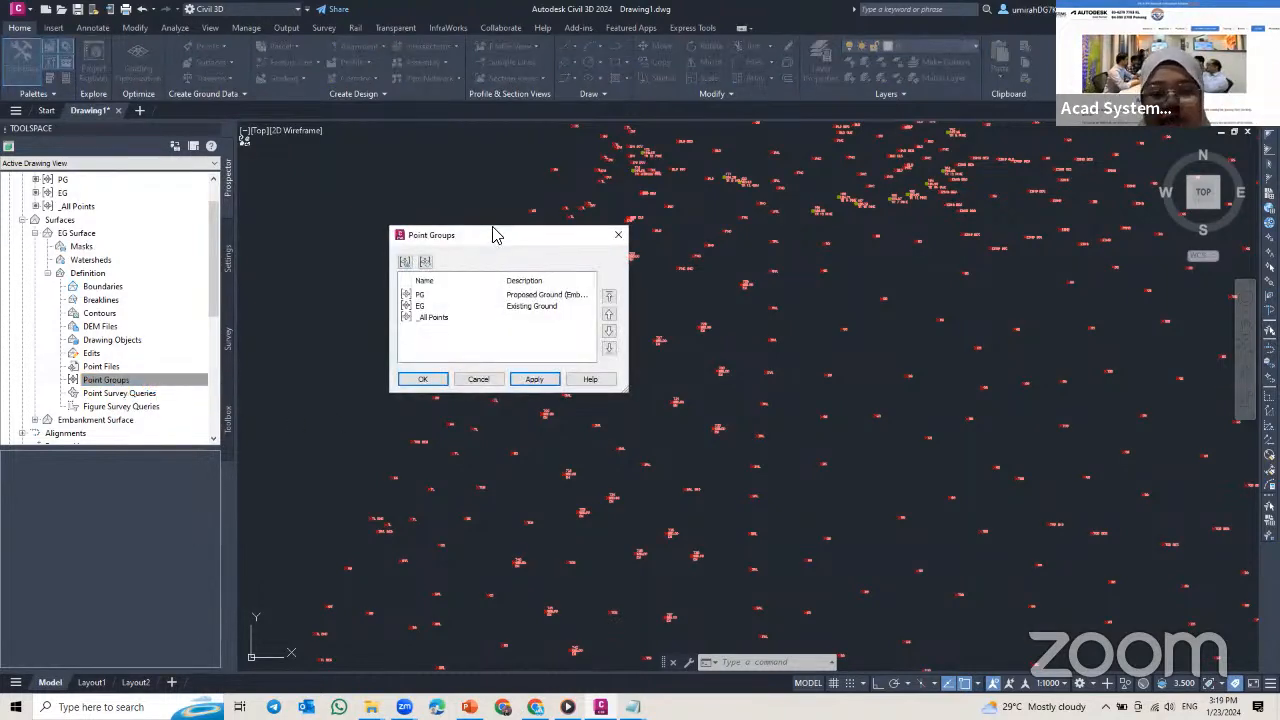
left_click(427, 318)
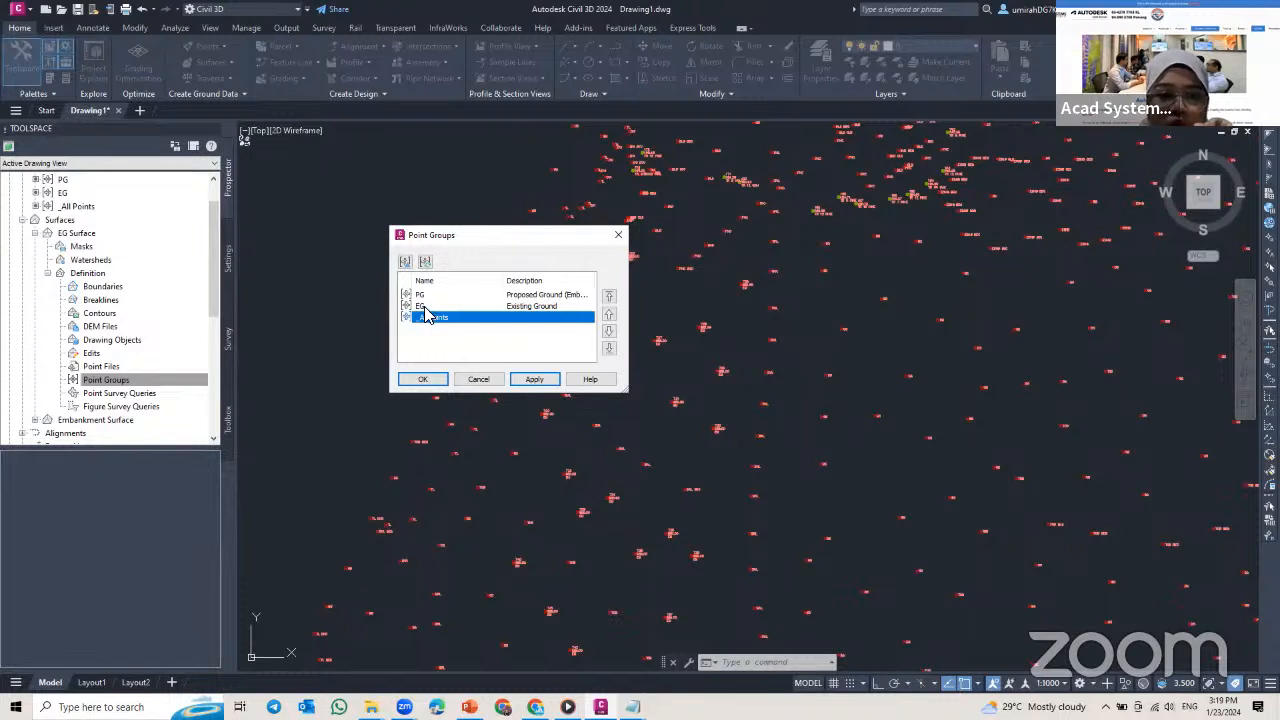
left_click(423, 307)
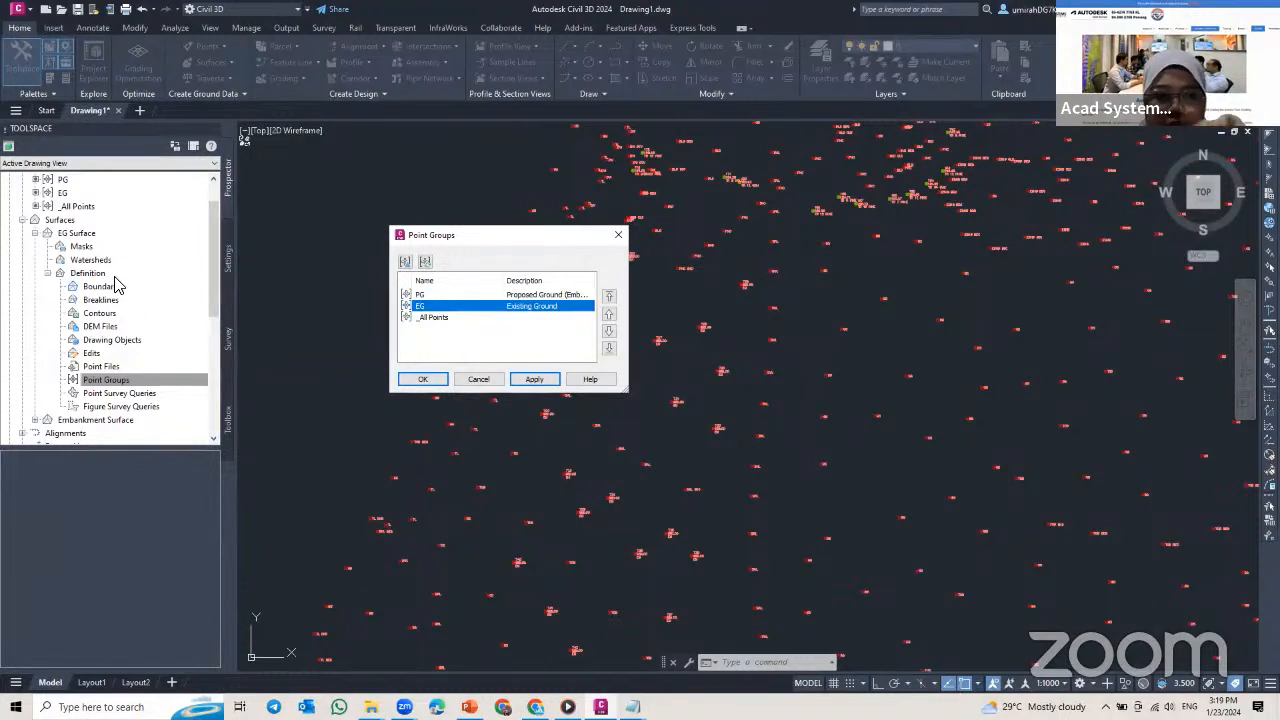
left_click(430, 379)
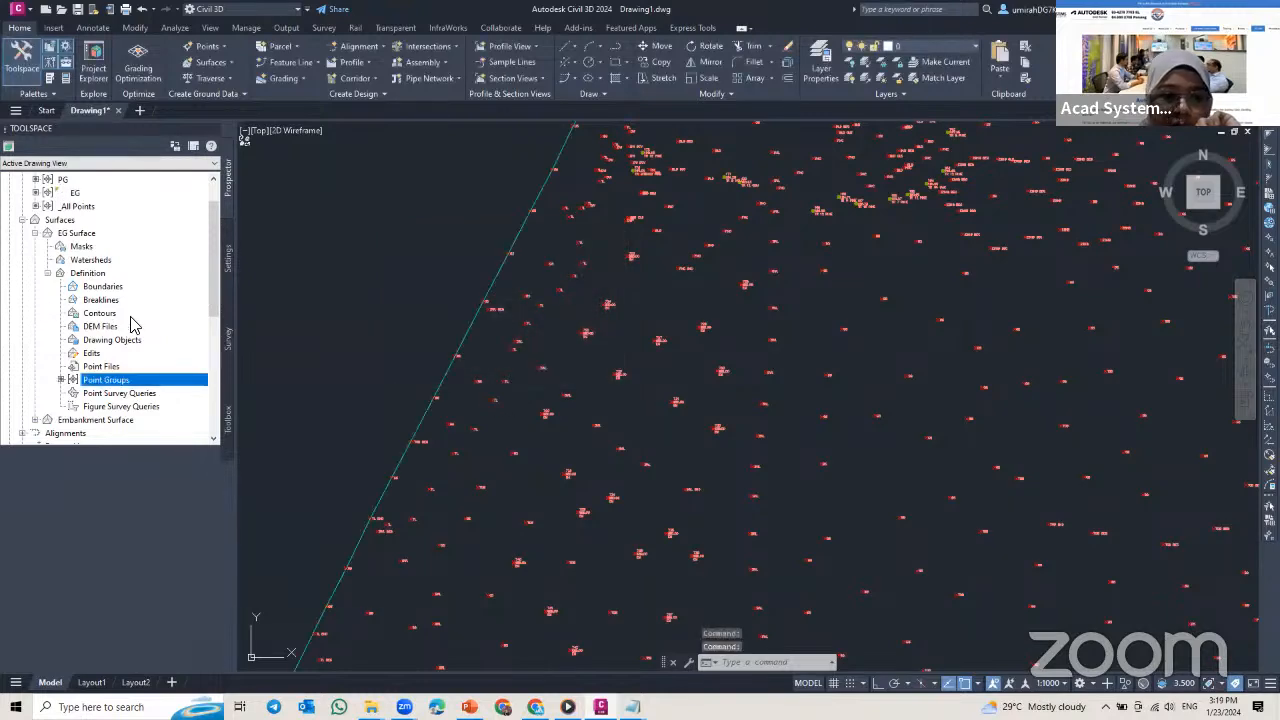
Step: Add the PG point group to the definition of the Embankment Surface
scroll(415, 314, "down", 4)
middle_click_drag(437, 308, 420, 383)
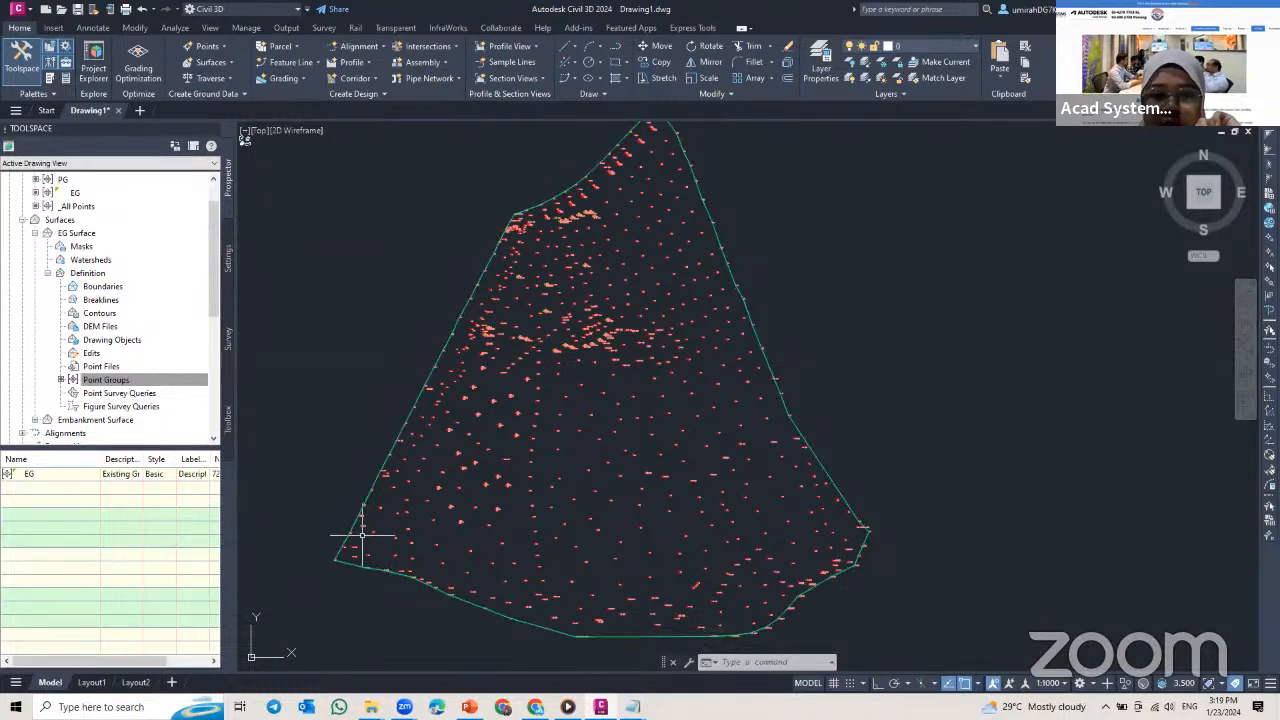
mouse_move(362, 532)
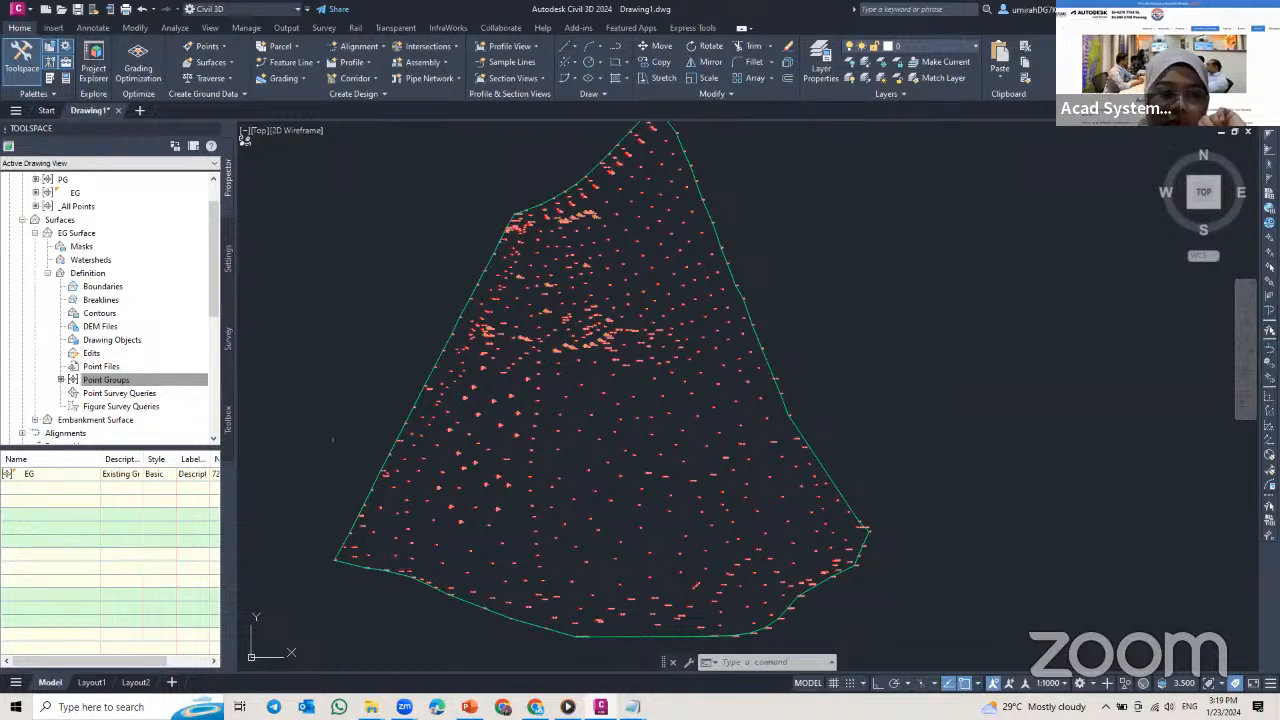
scroll(100, 332, "down", 2)
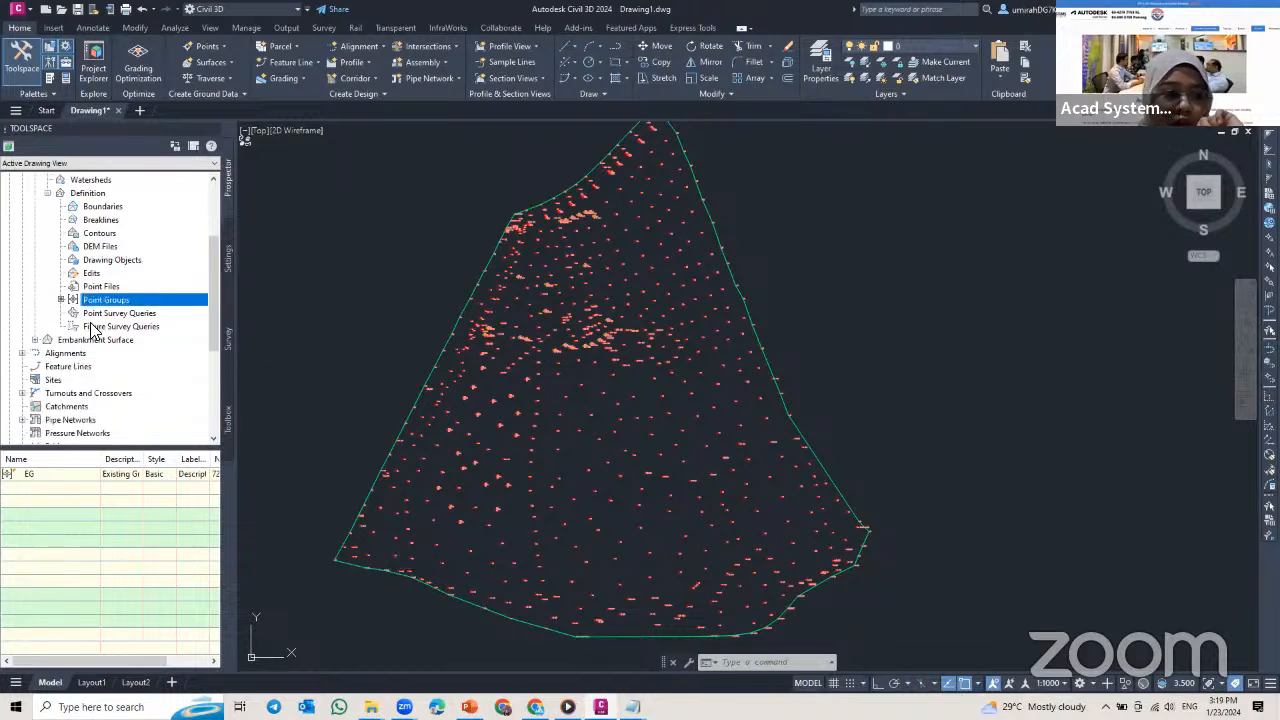
left_click(35, 340)
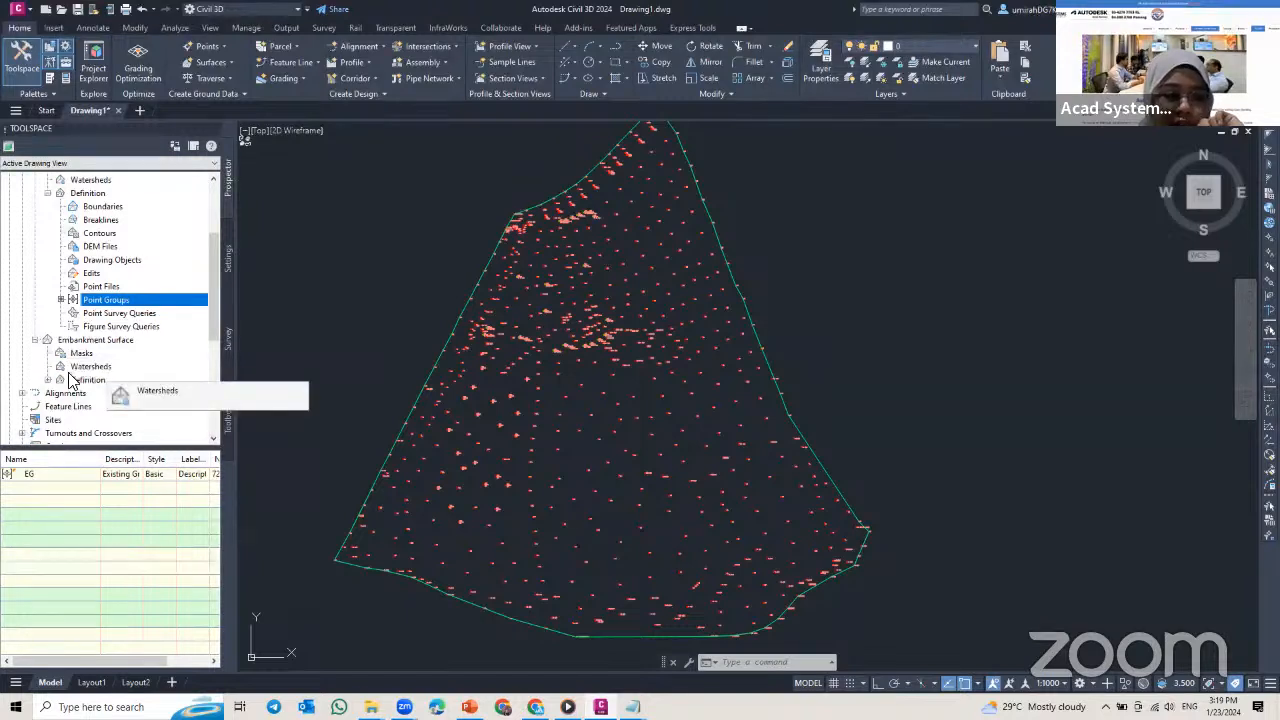
double_click(85, 381)
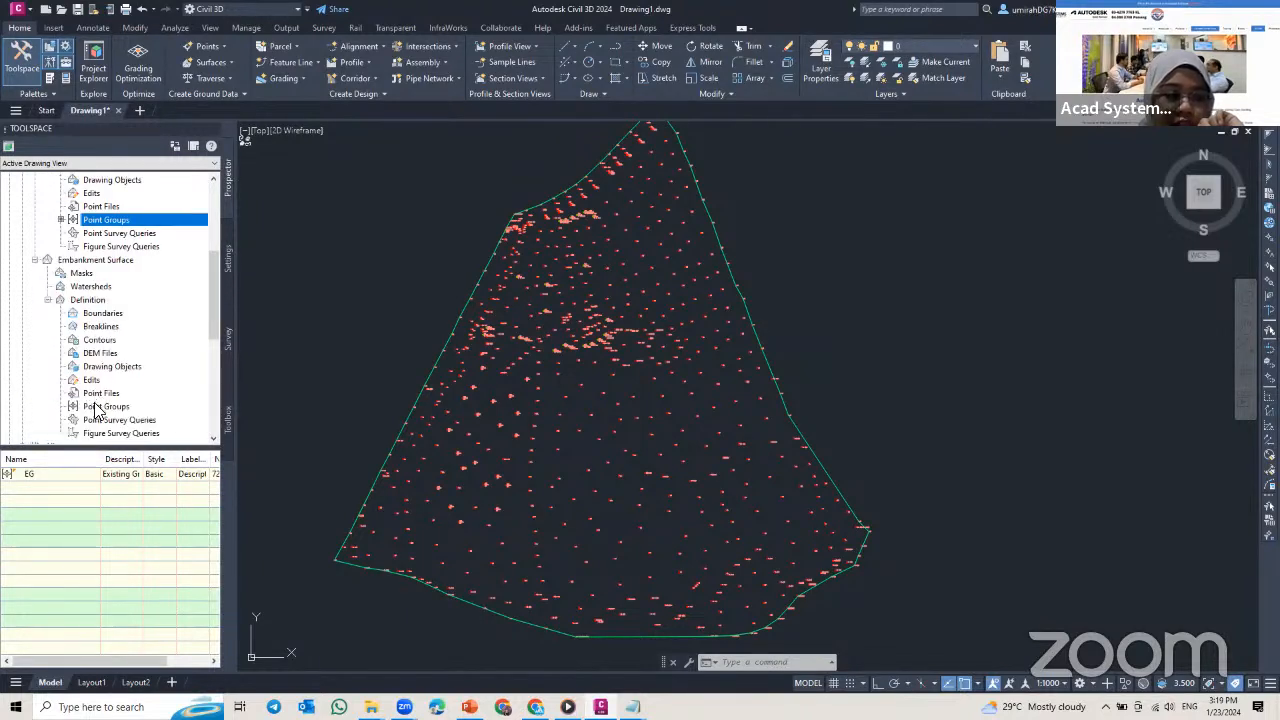
left_click(100, 407)
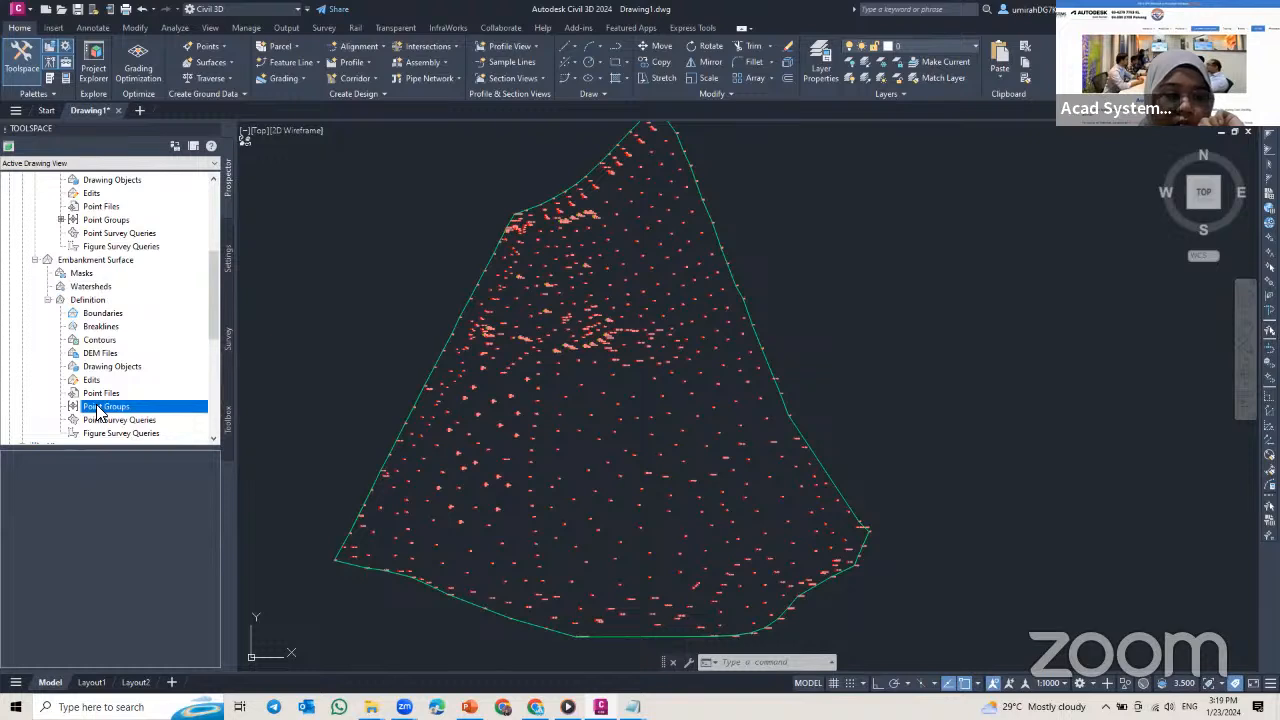
right_click(100, 408)
left_click(134, 412)
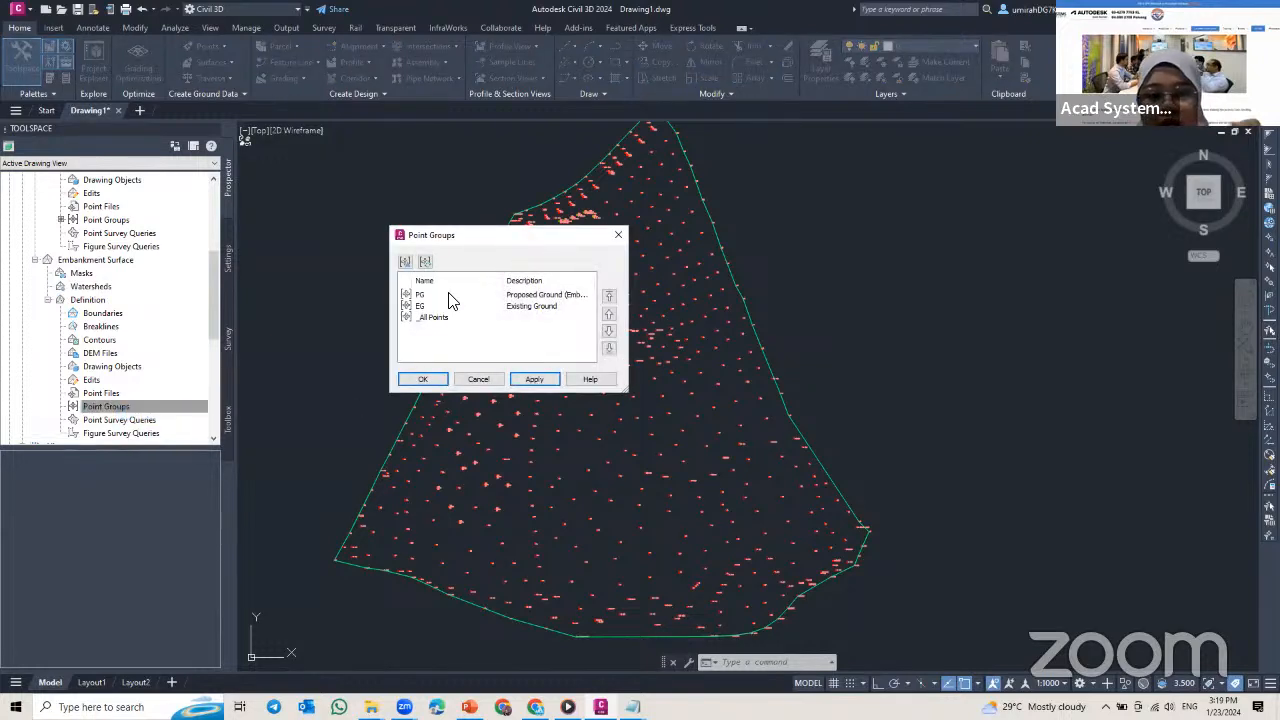
left_click(422, 296)
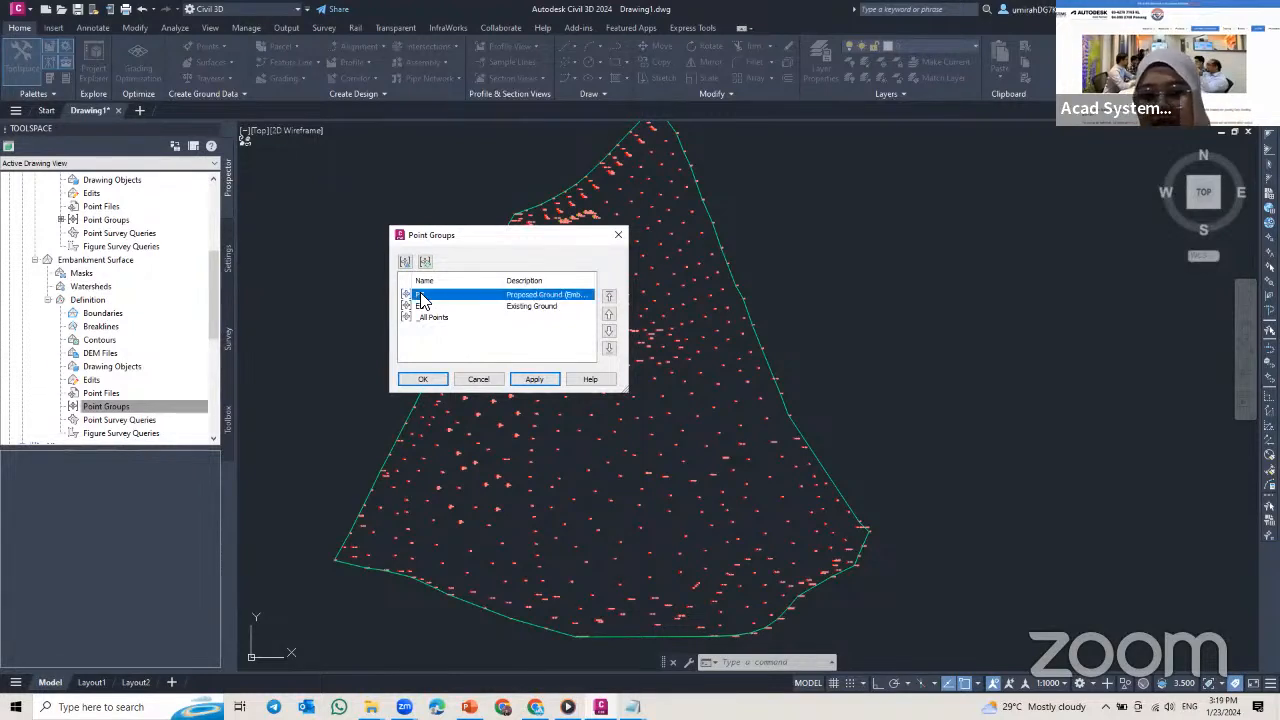
left_click(530, 380)
left_click(422, 379)
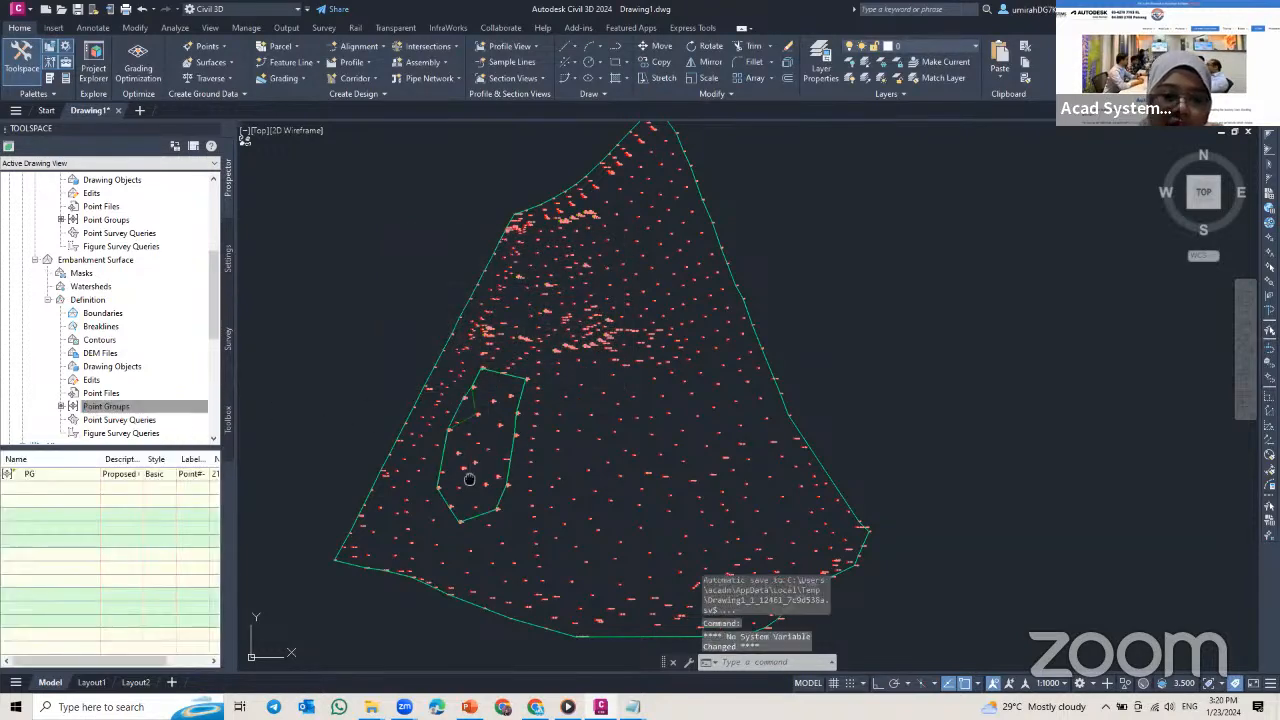
Step: Change the Embankment Surface's style to Contours and Triangles in its surface properties
middle_click_drag(491, 449, 490, 424)
scroll(473, 429, "up", 4)
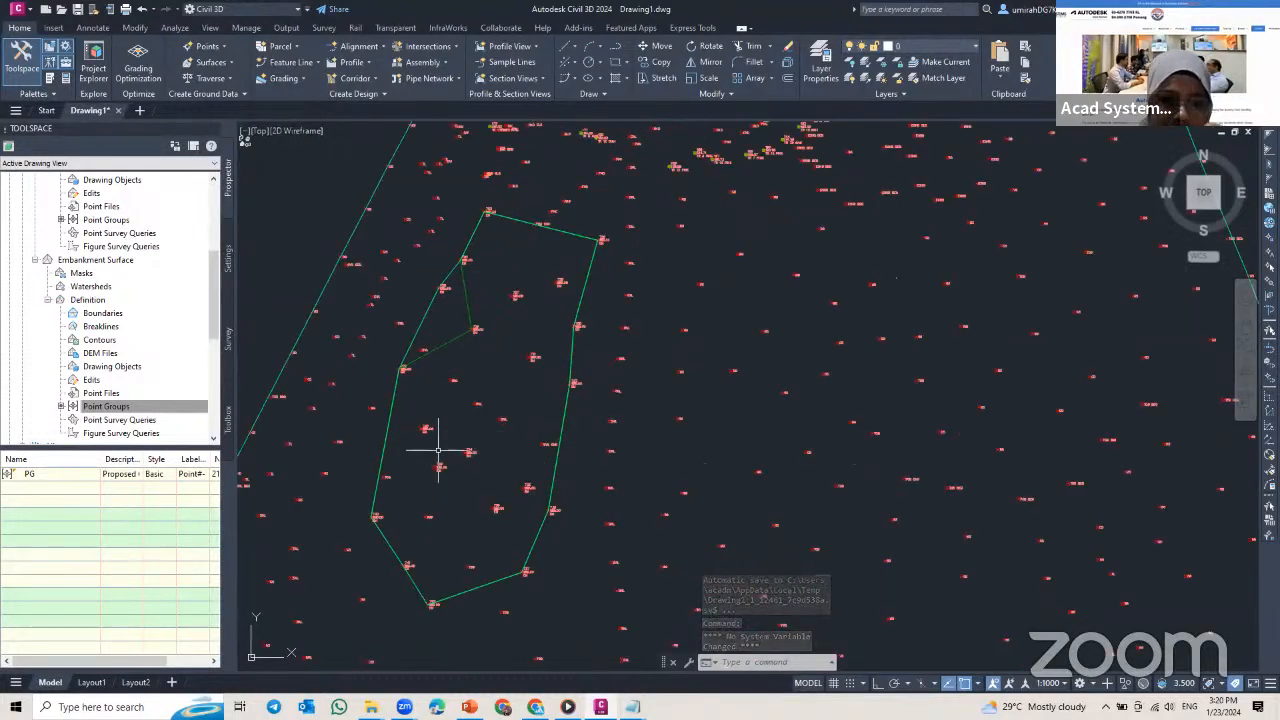
scroll(425, 494, "down", 4)
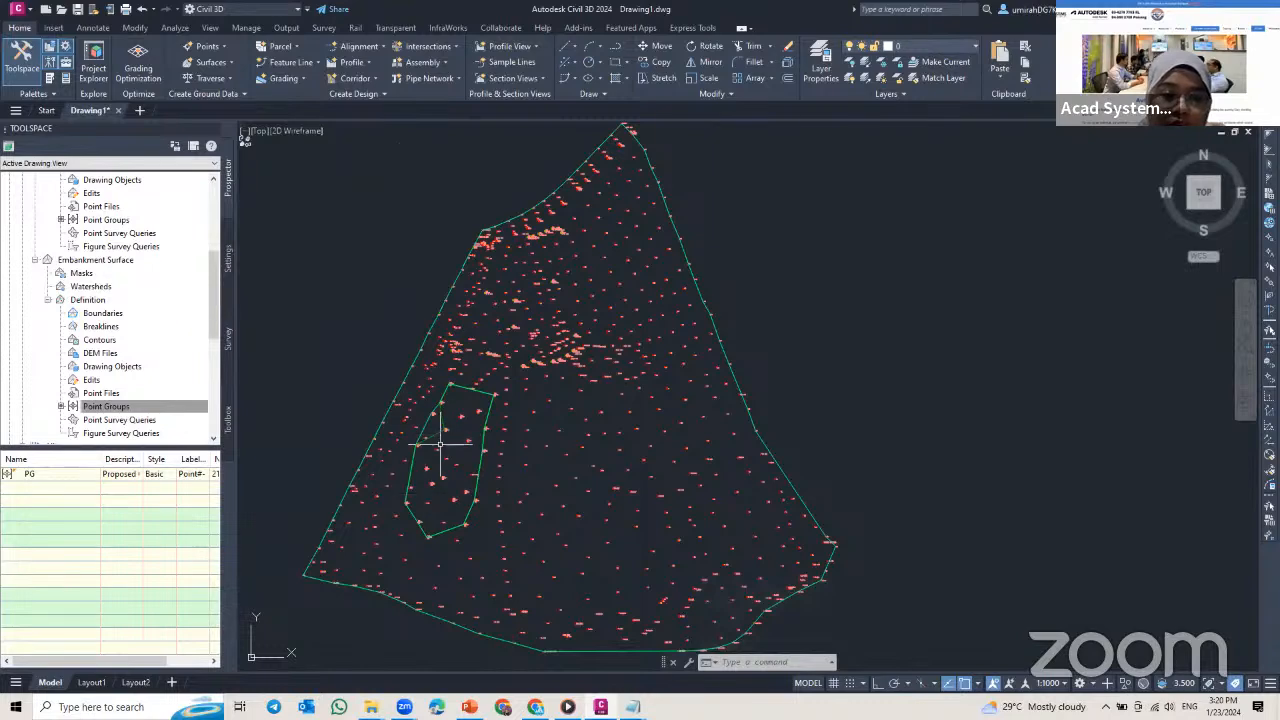
middle_click_drag(443, 440, 470, 403)
scroll(465, 450, "up", 2)
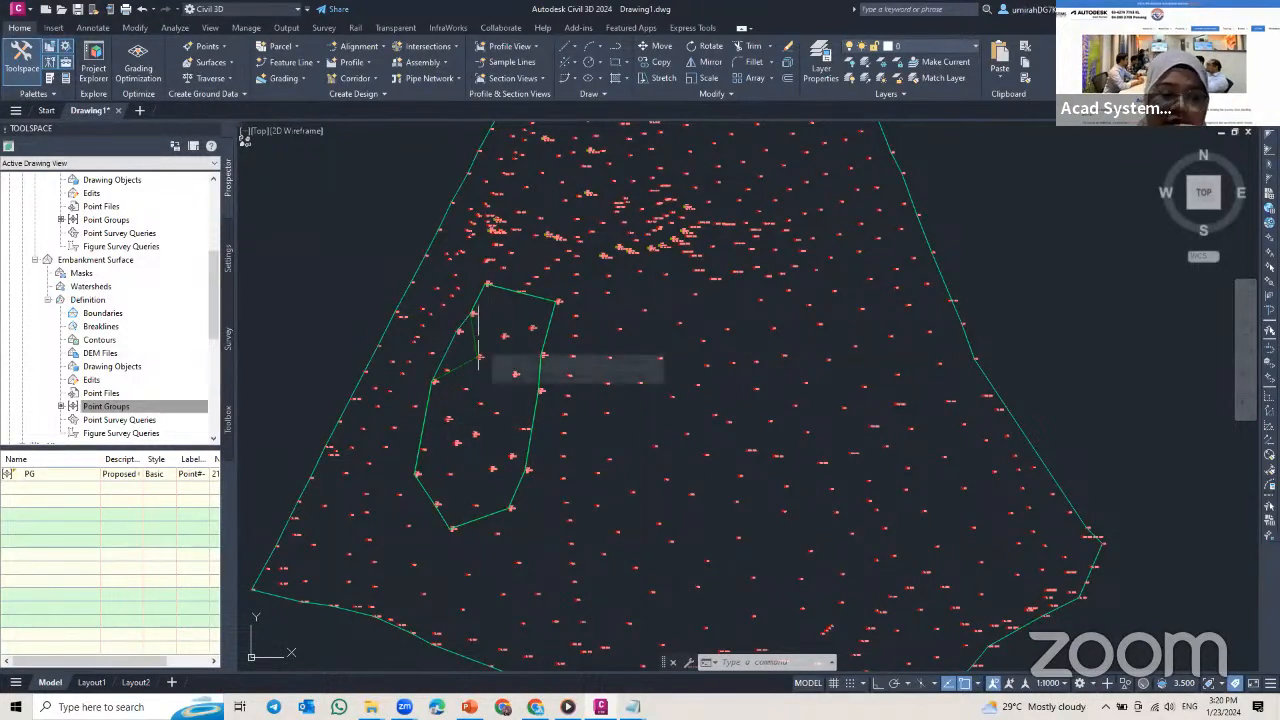
left_click(90, 260)
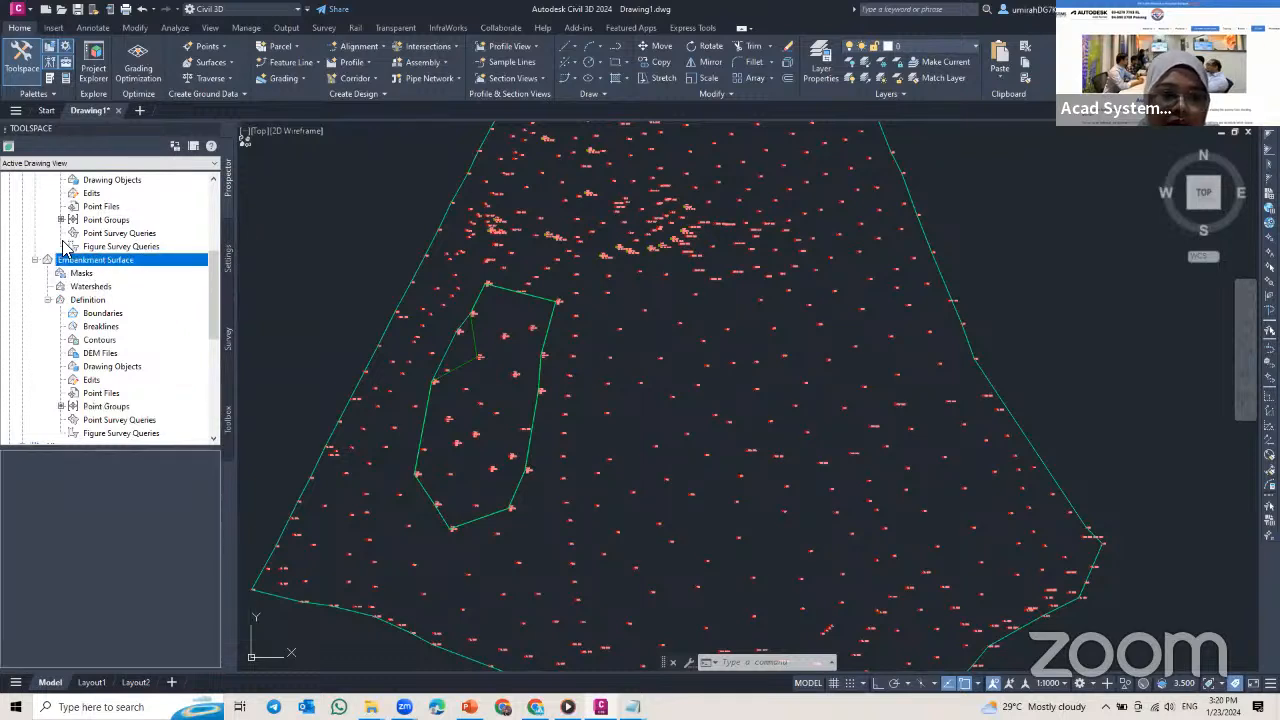
right_click(117, 263)
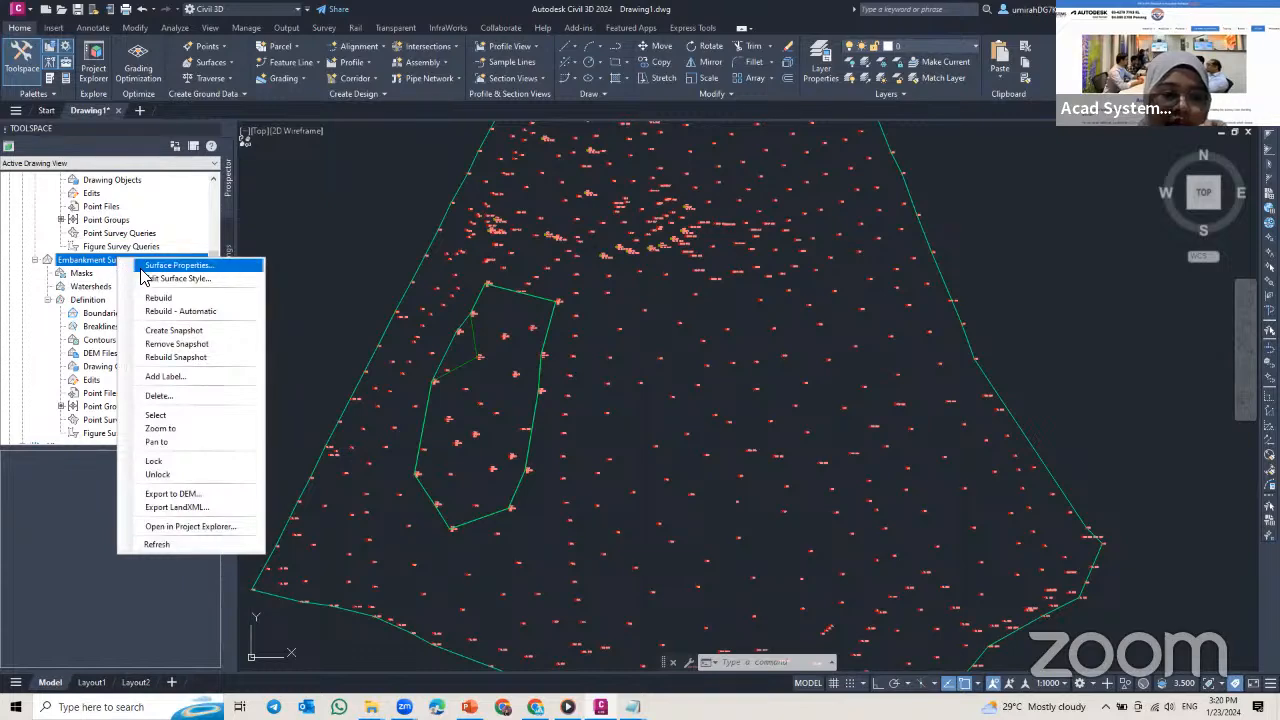
left_click(148, 267)
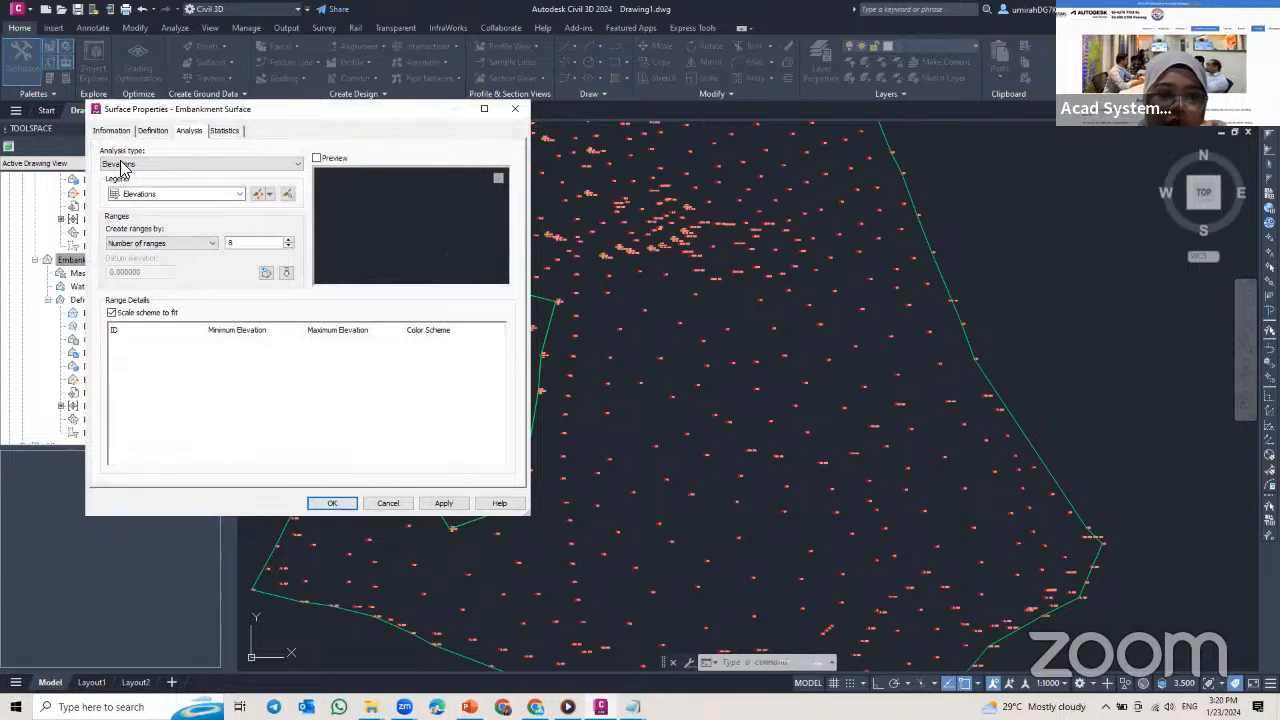
left_click_drag(296, 120, 490, 151)
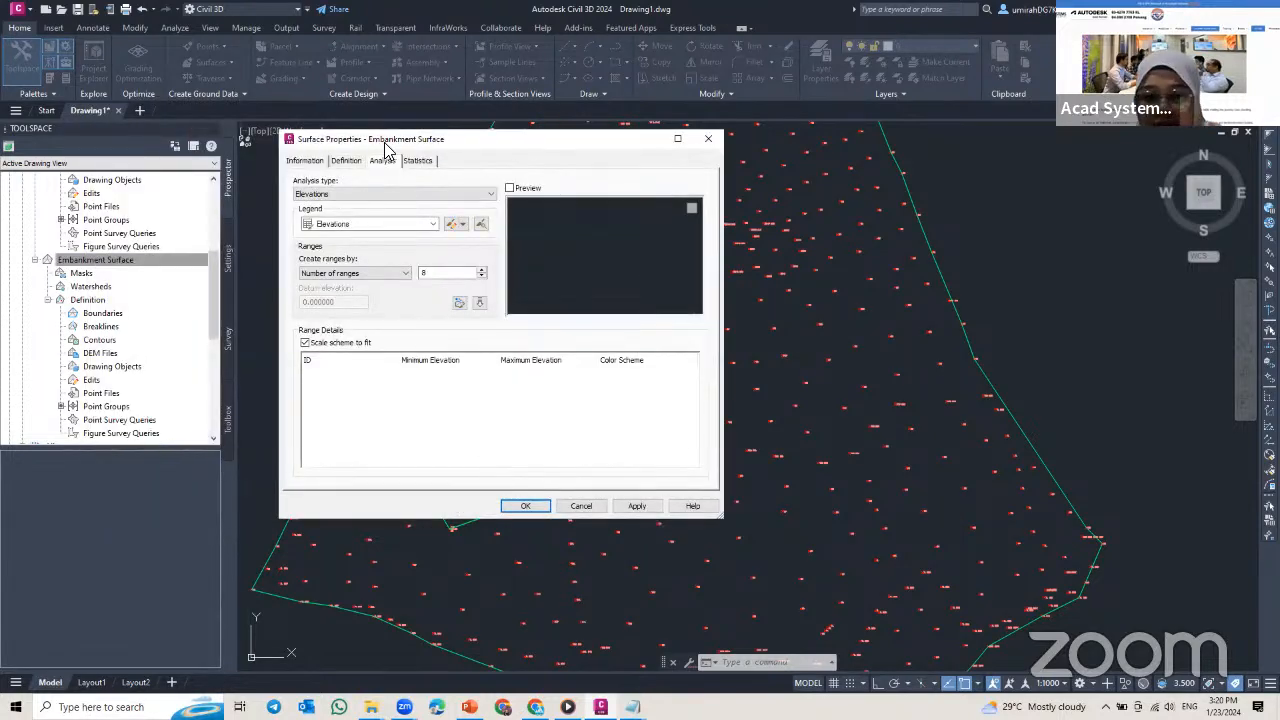
left_click(306, 163)
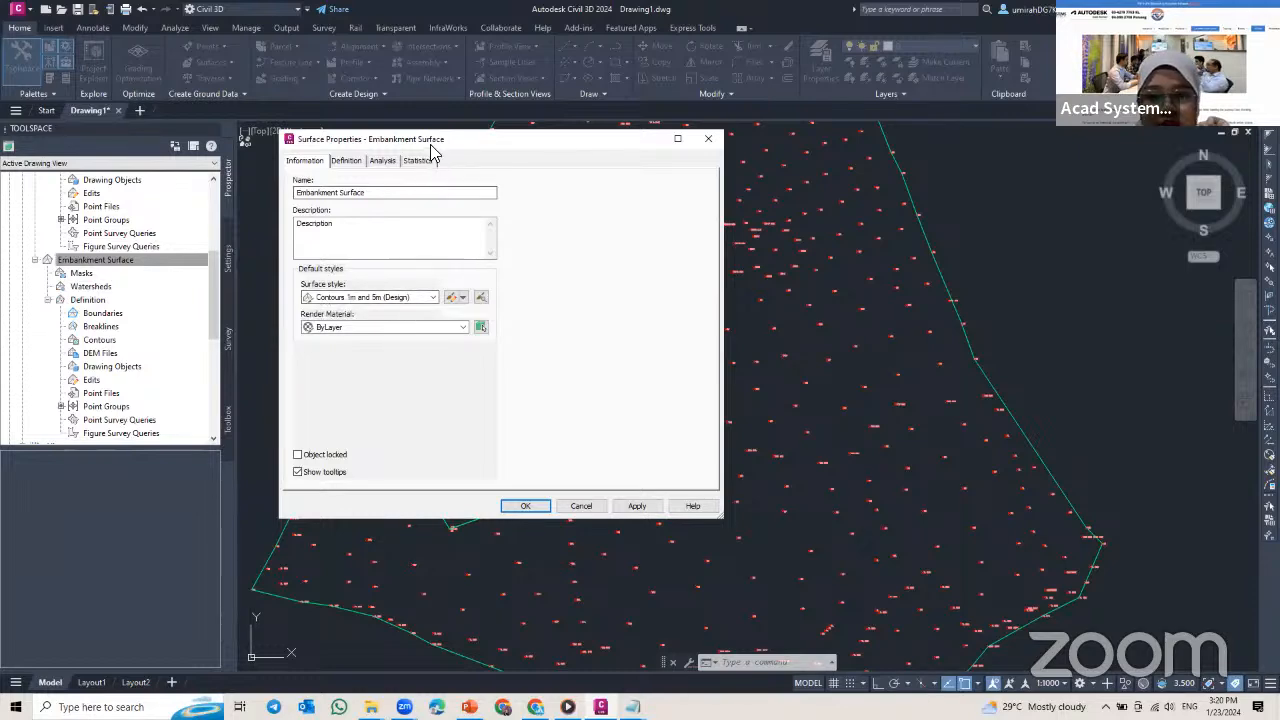
left_click_drag(432, 148, 793, 153)
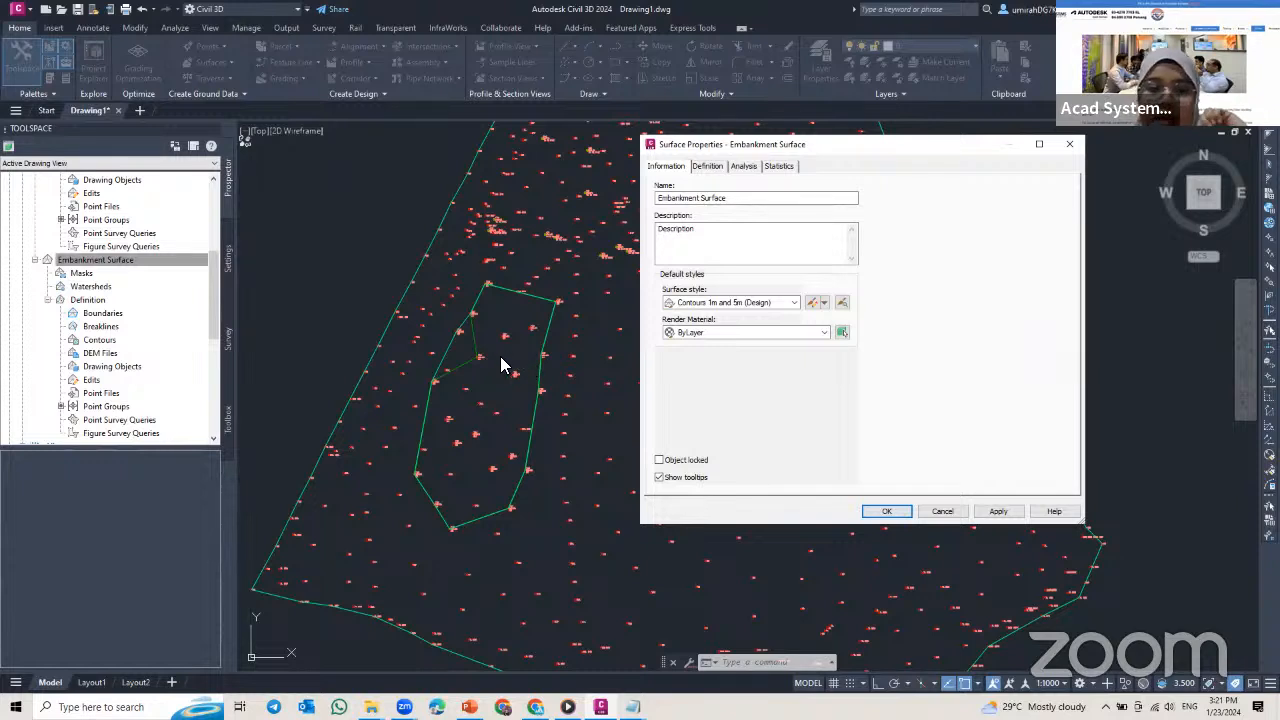
left_click(793, 303)
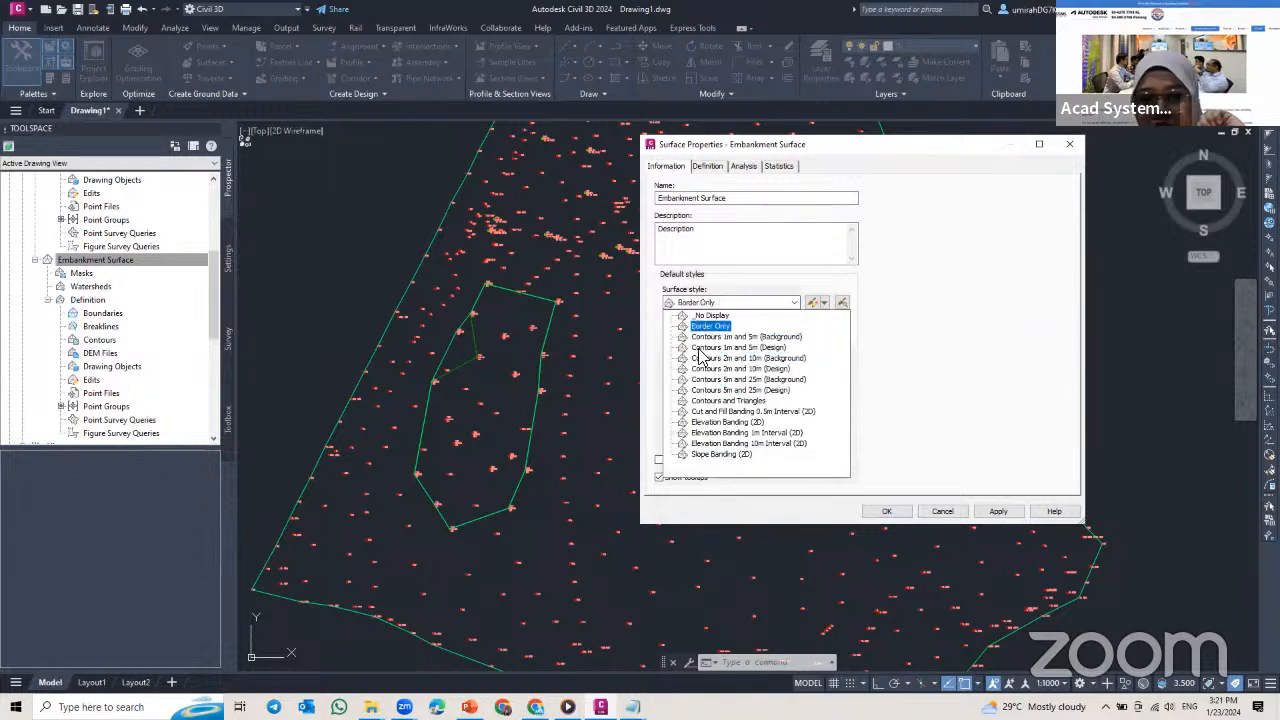
left_click(759, 403)
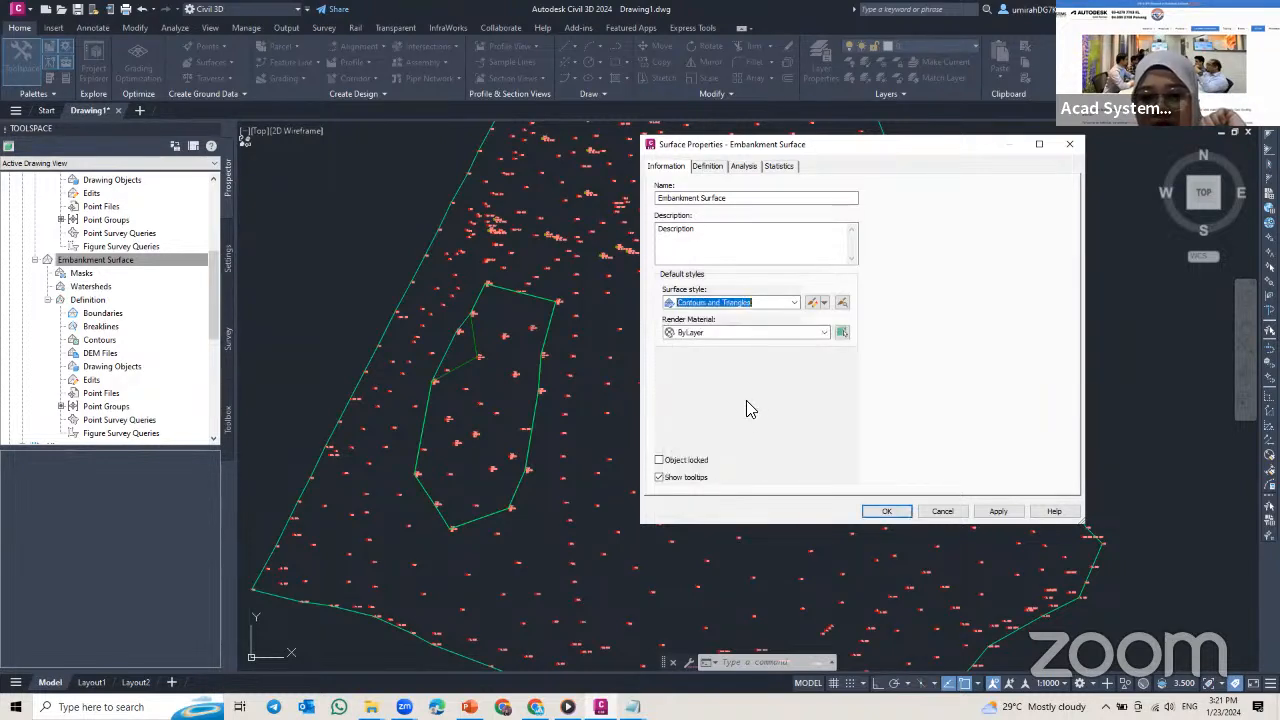
left_click(886, 511)
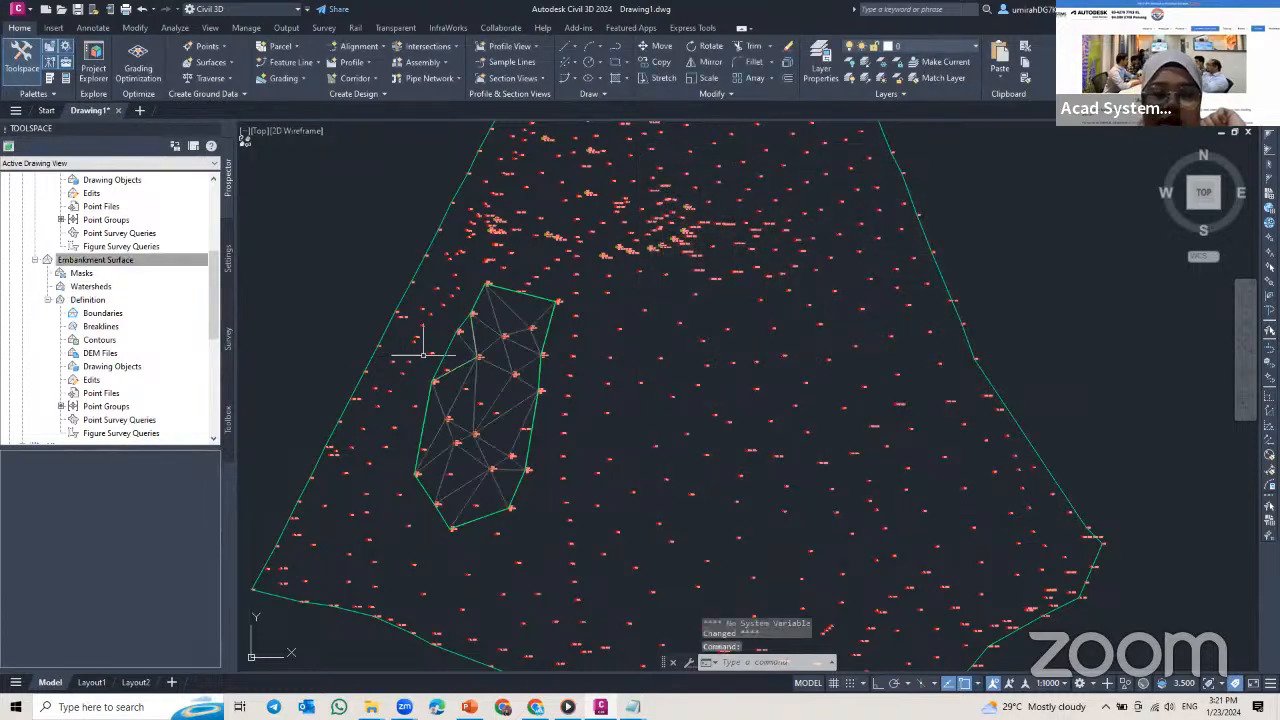
Step: Start another new surface in the Surfaces collection and set its type to TIN volume surface
scroll(479, 471, "up", 3)
scroll(506, 357, "down", 5)
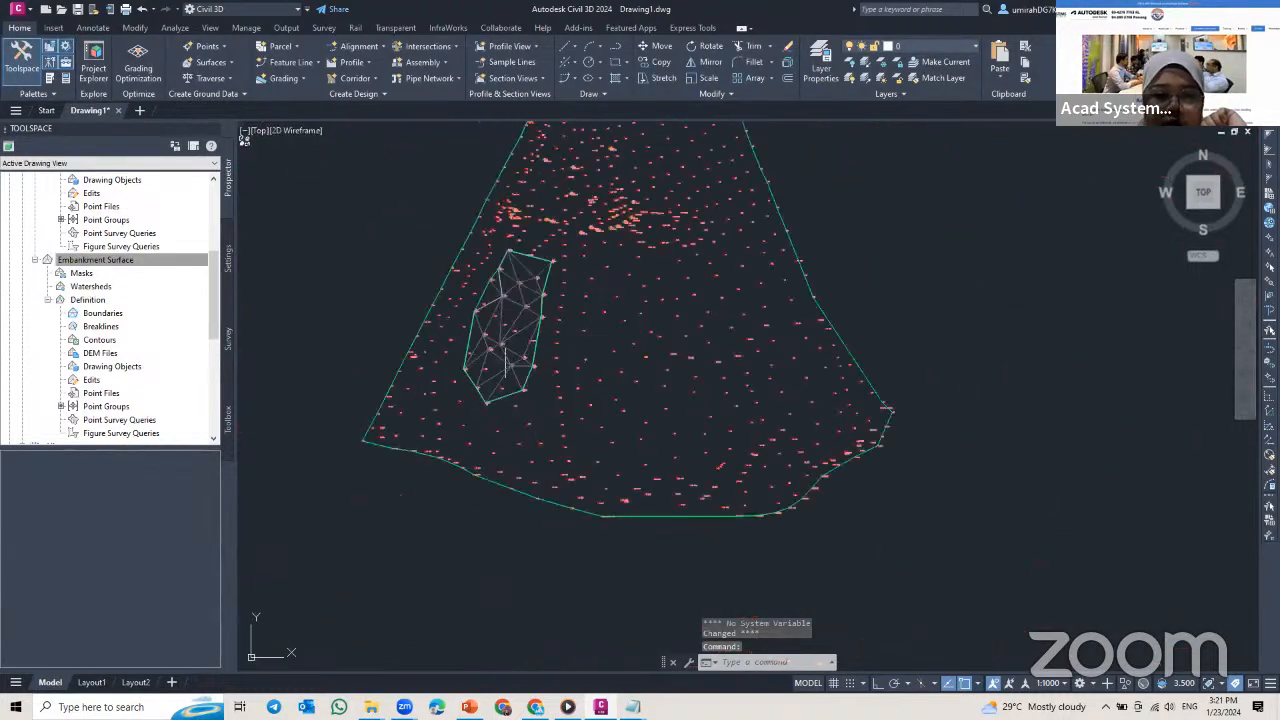
scroll(490, 300, "up", 5)
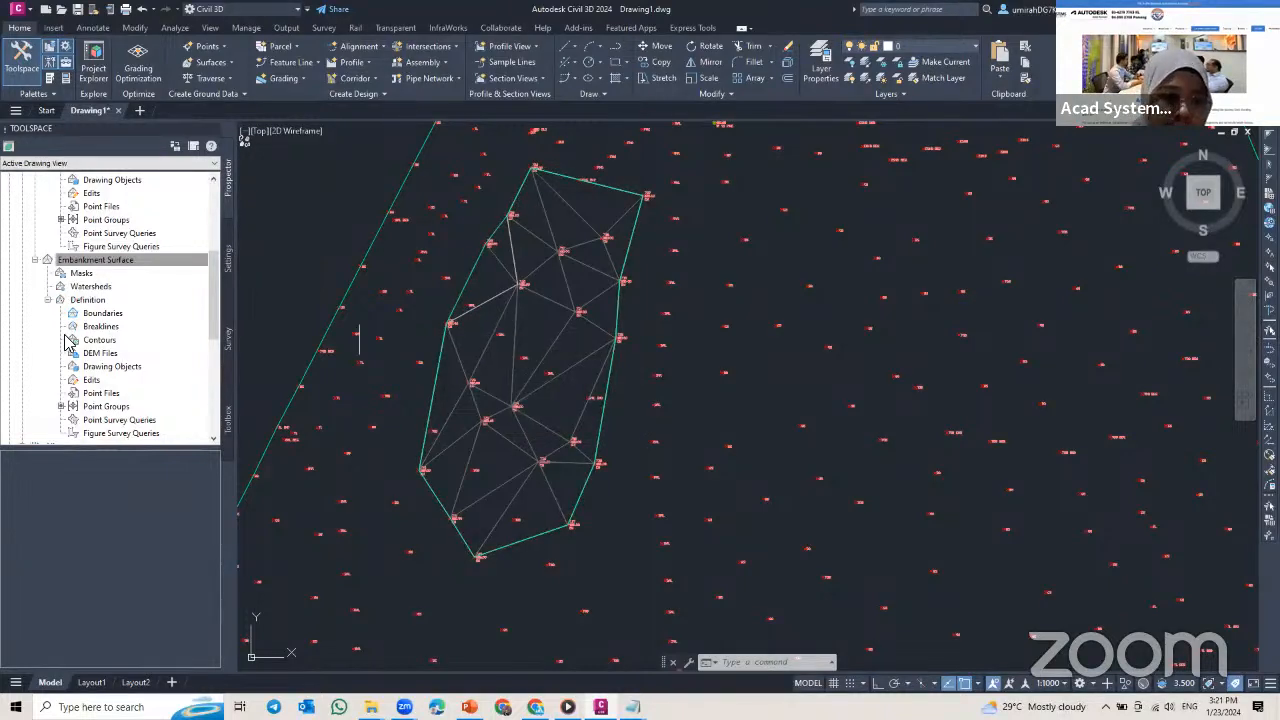
scroll(103, 355, "up", 4)
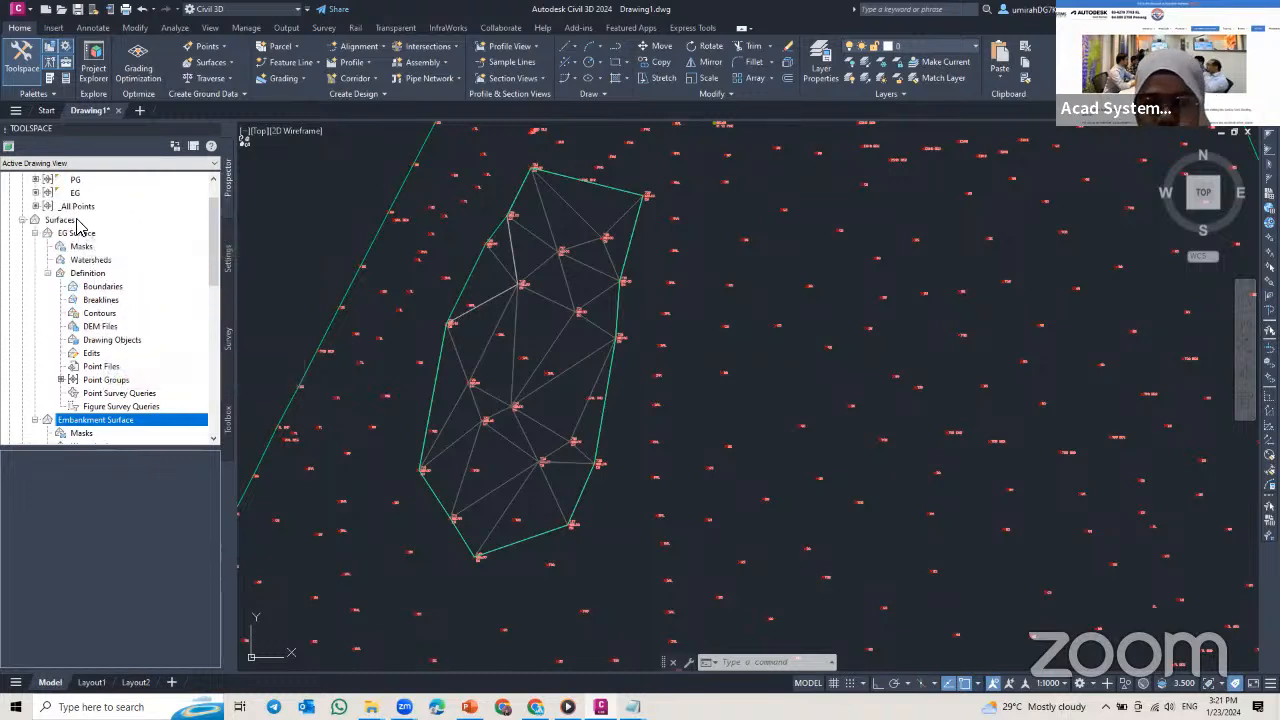
scroll(72, 222, "up", 1)
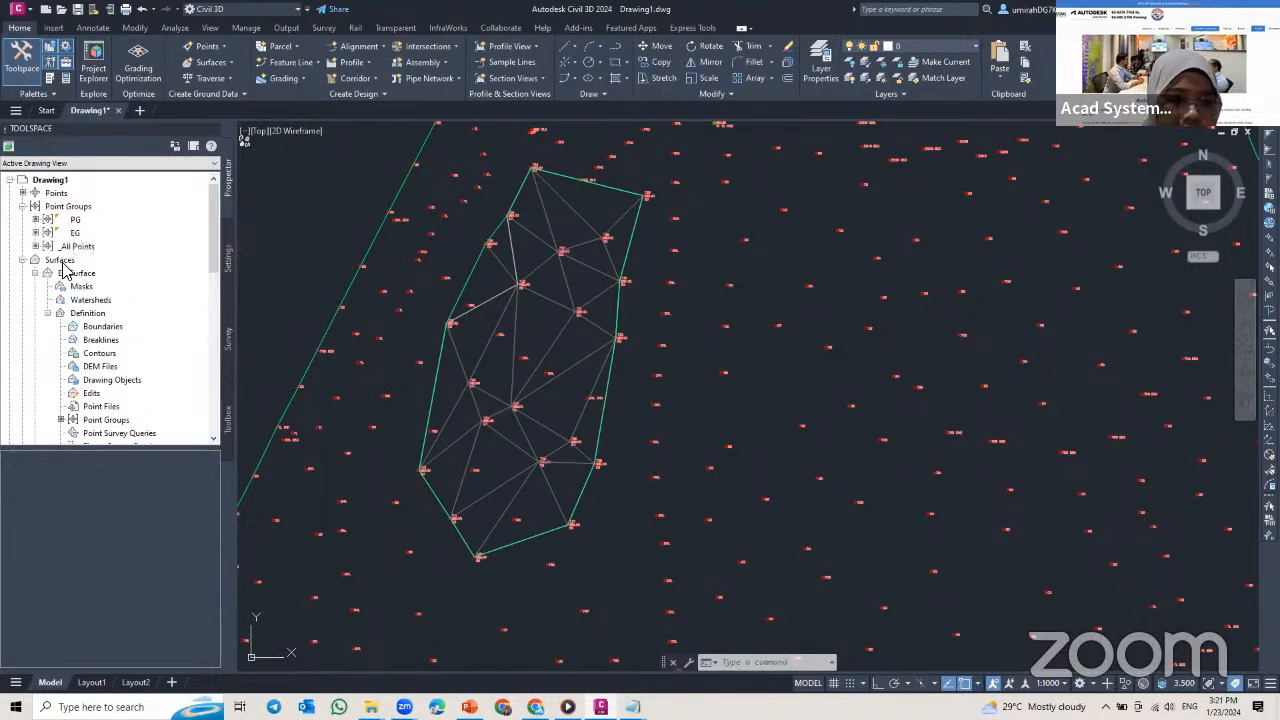
left_click(68, 262)
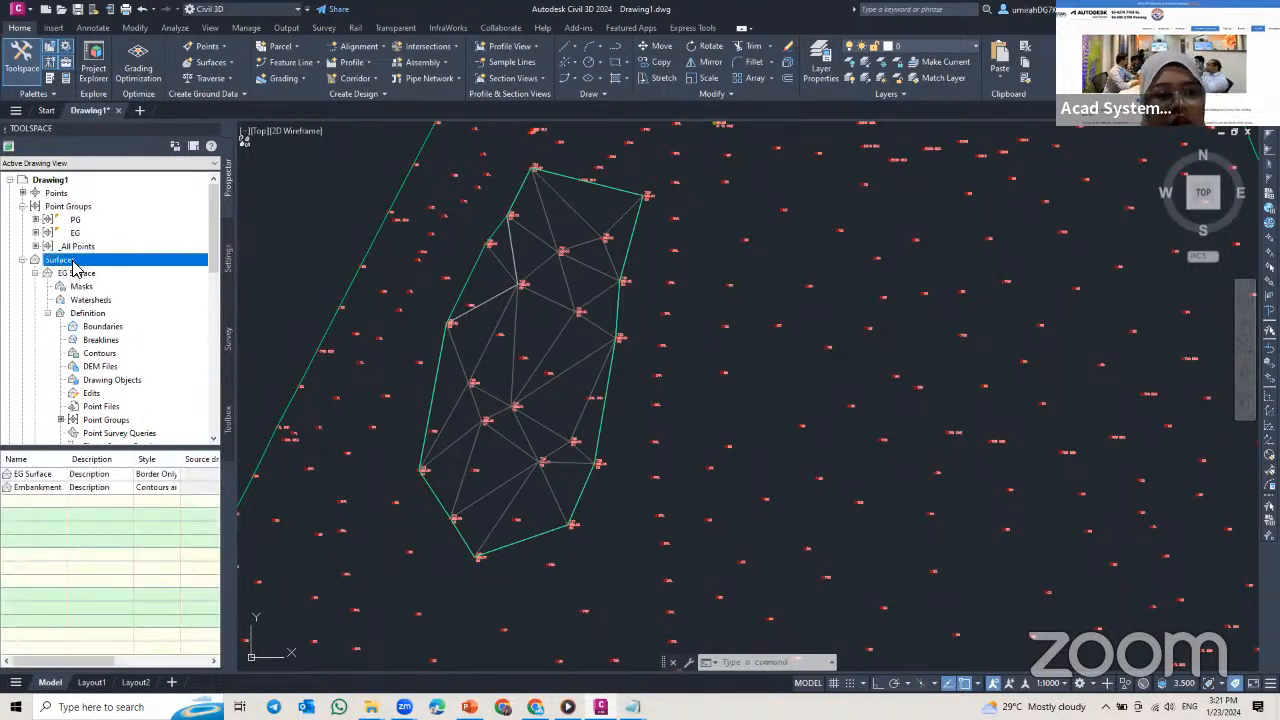
right_click(72, 268)
left_click(128, 270)
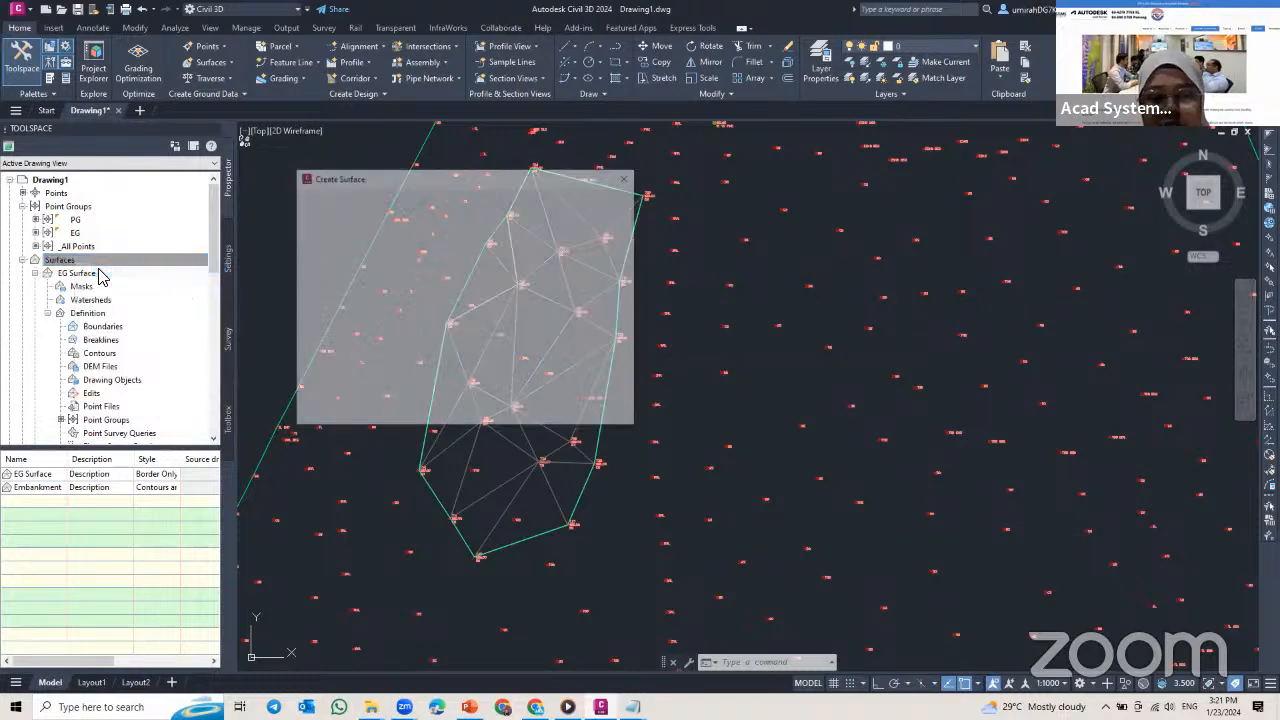
left_click_drag(438, 173, 573, 190)
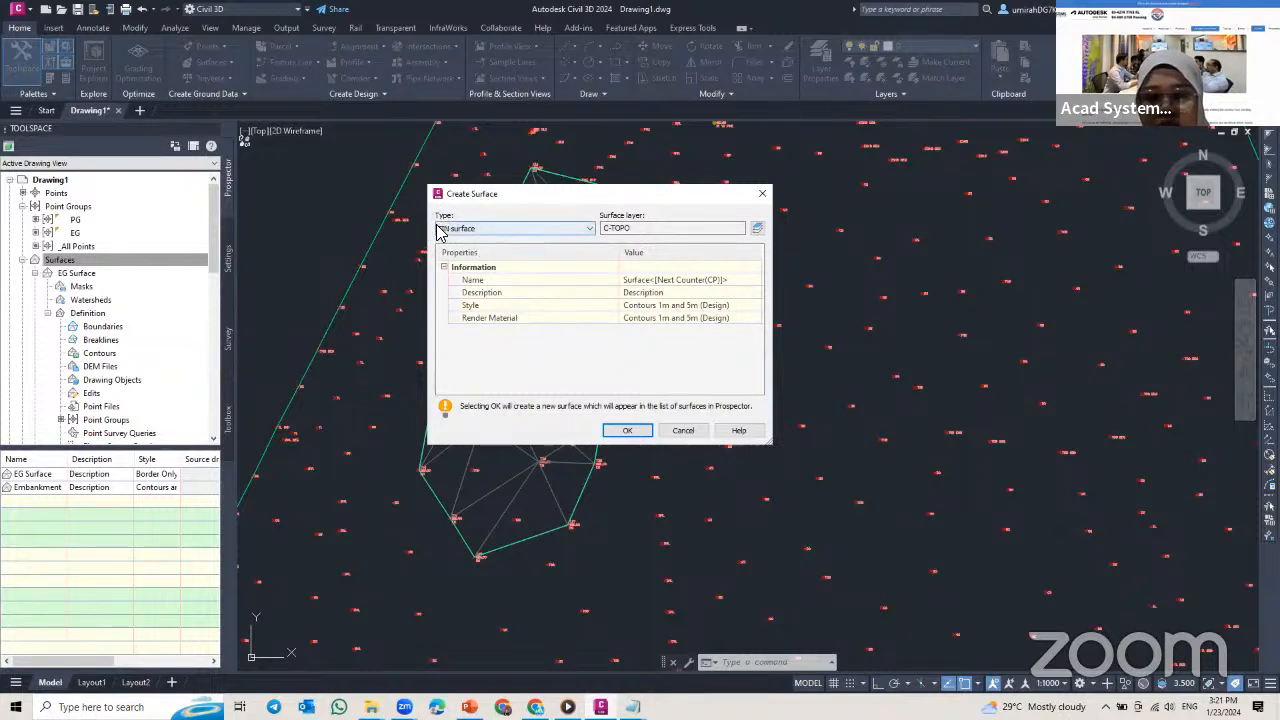
left_click(489, 231)
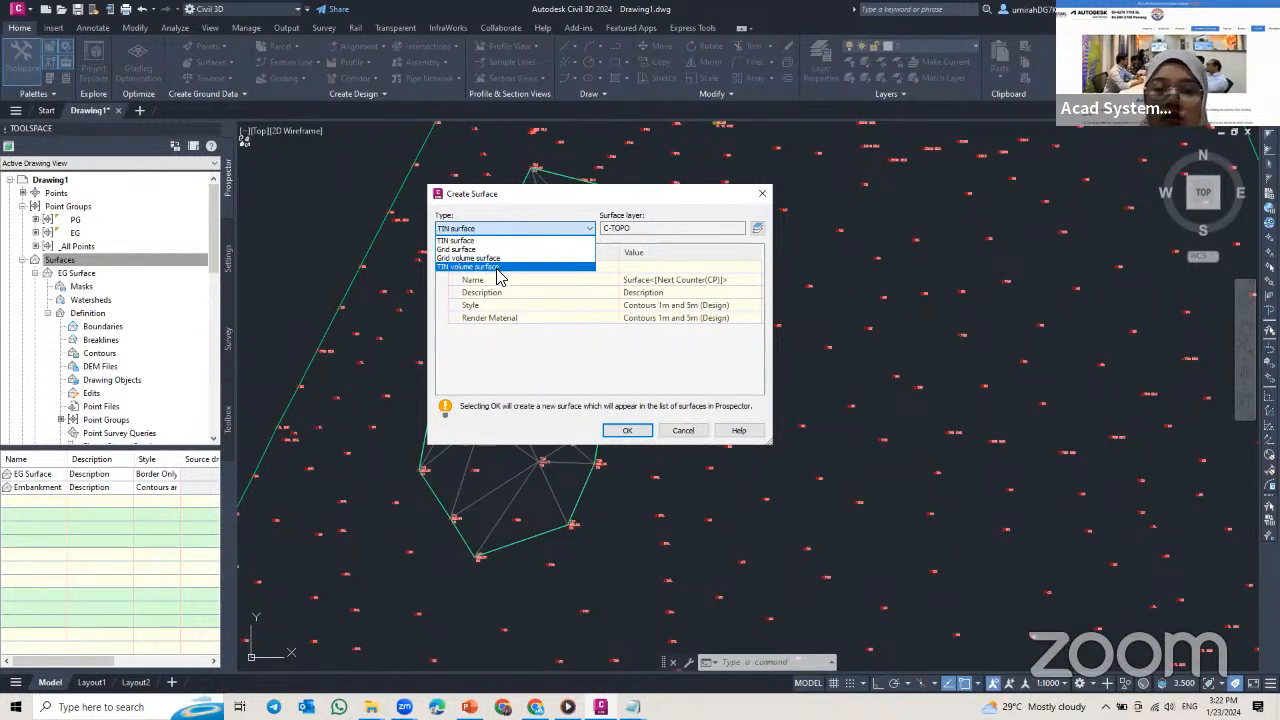
left_click(497, 268)
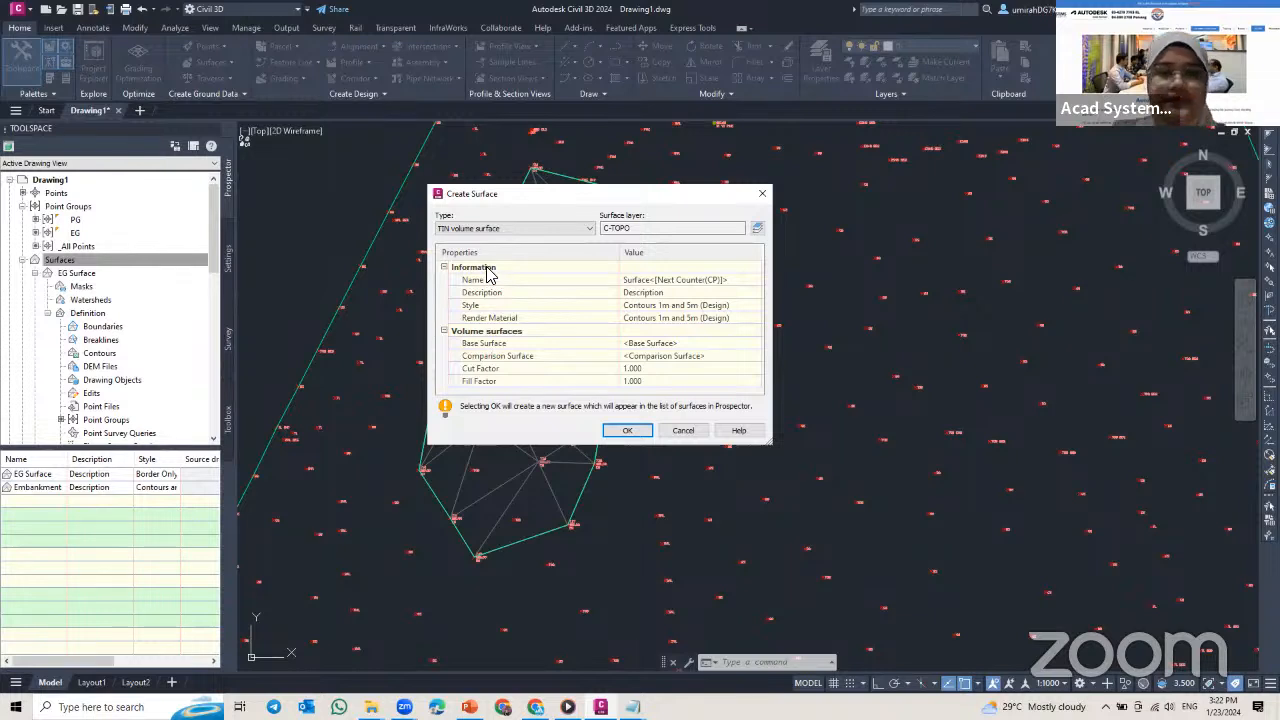
Step: Name the volume surface Volume Sufaces and set its base surface to EG Surface
left_click(720, 282)
type("Ve")
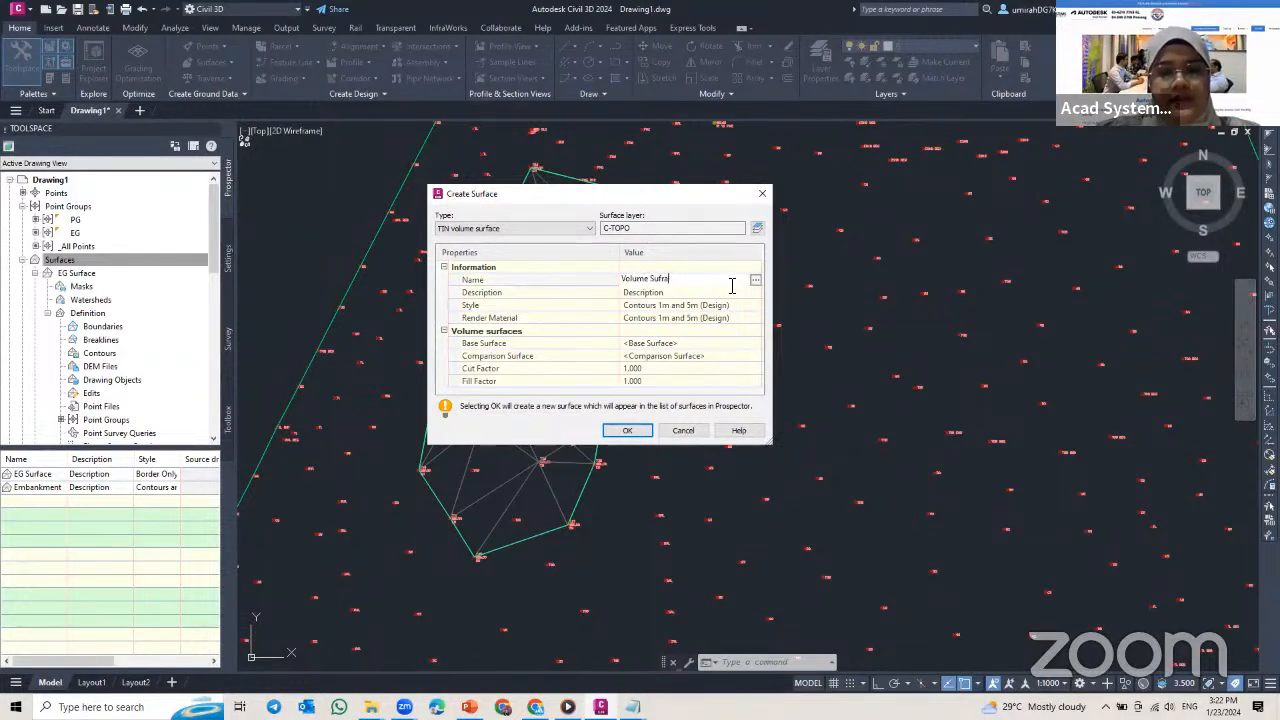
type("lume Surfaces")
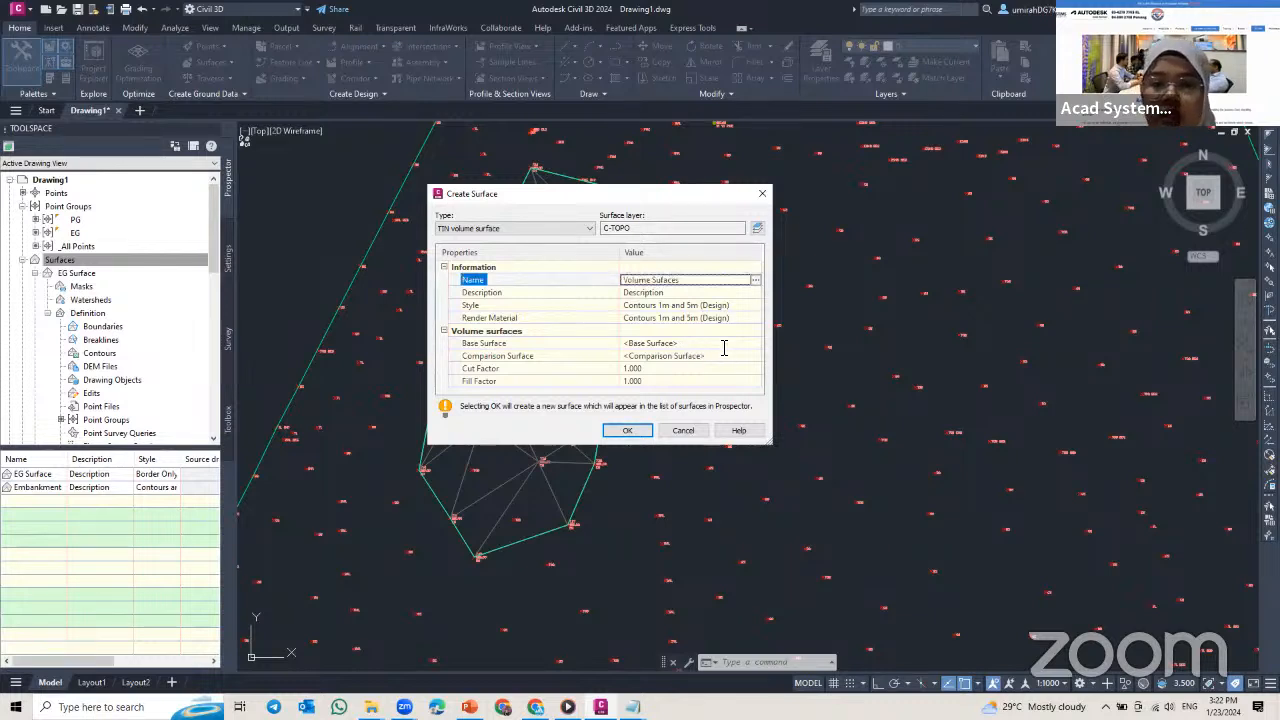
left_click(724, 347)
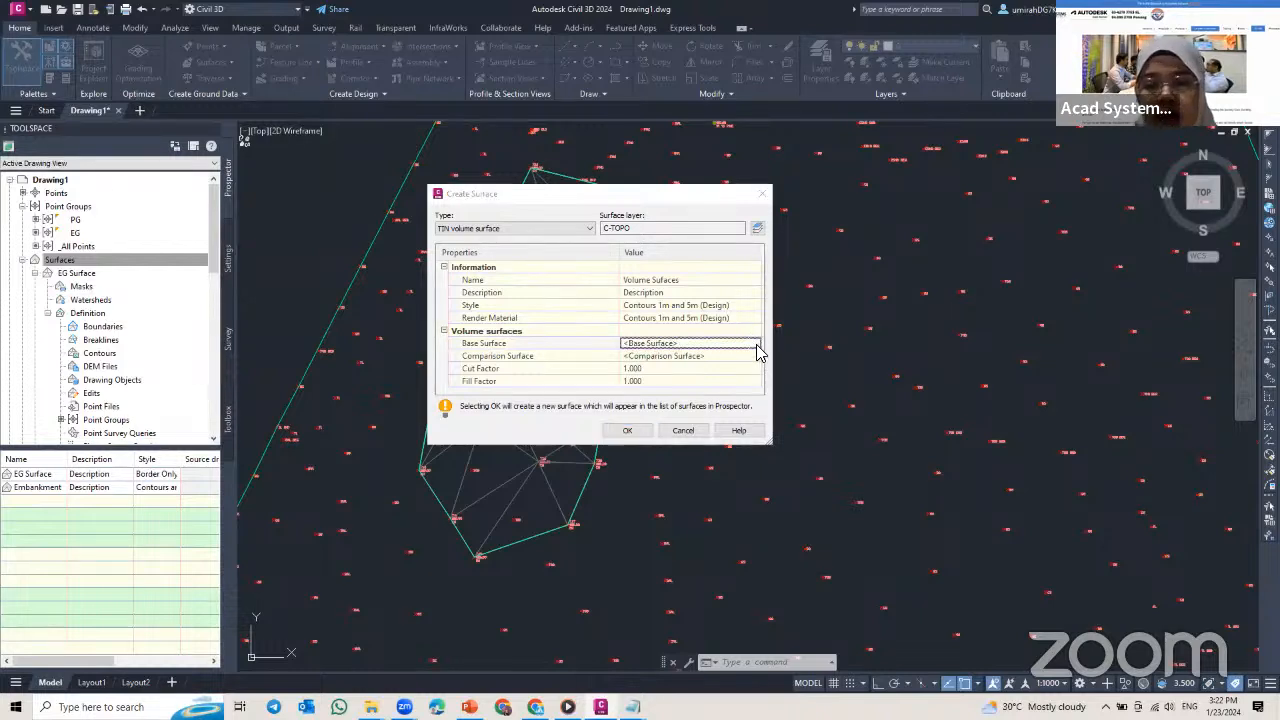
left_click(756, 344)
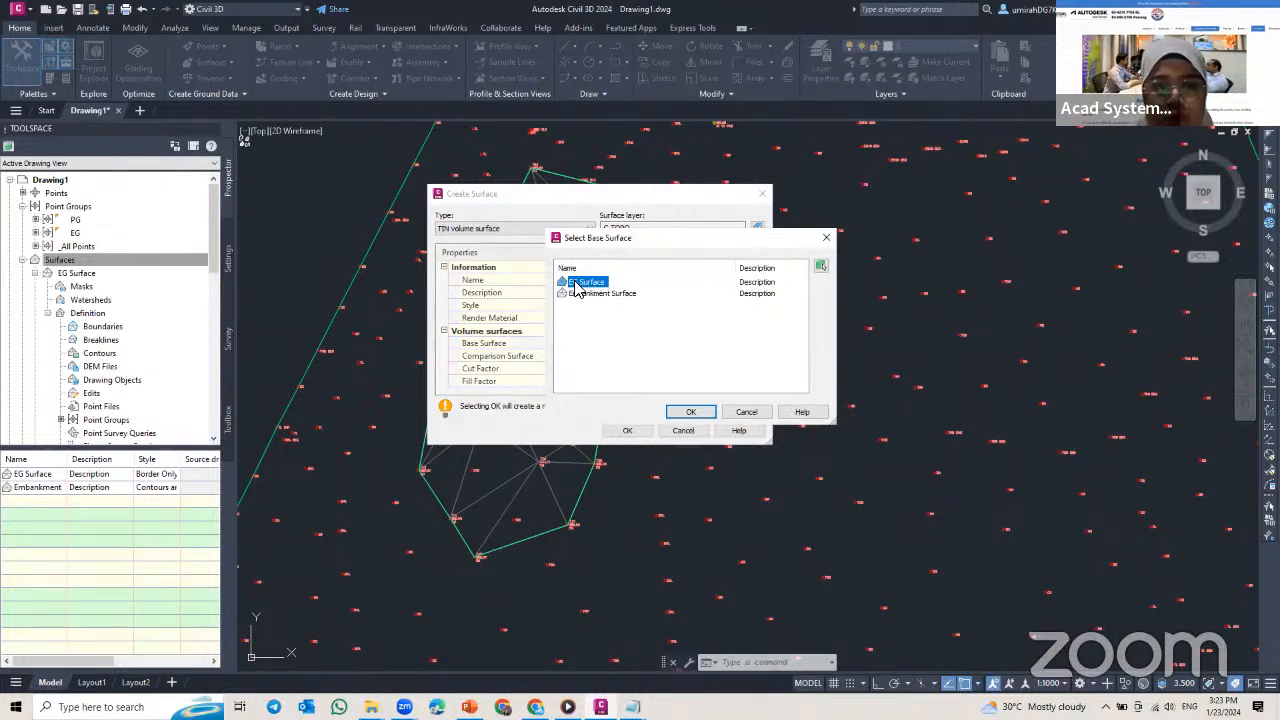
left_click(690, 412)
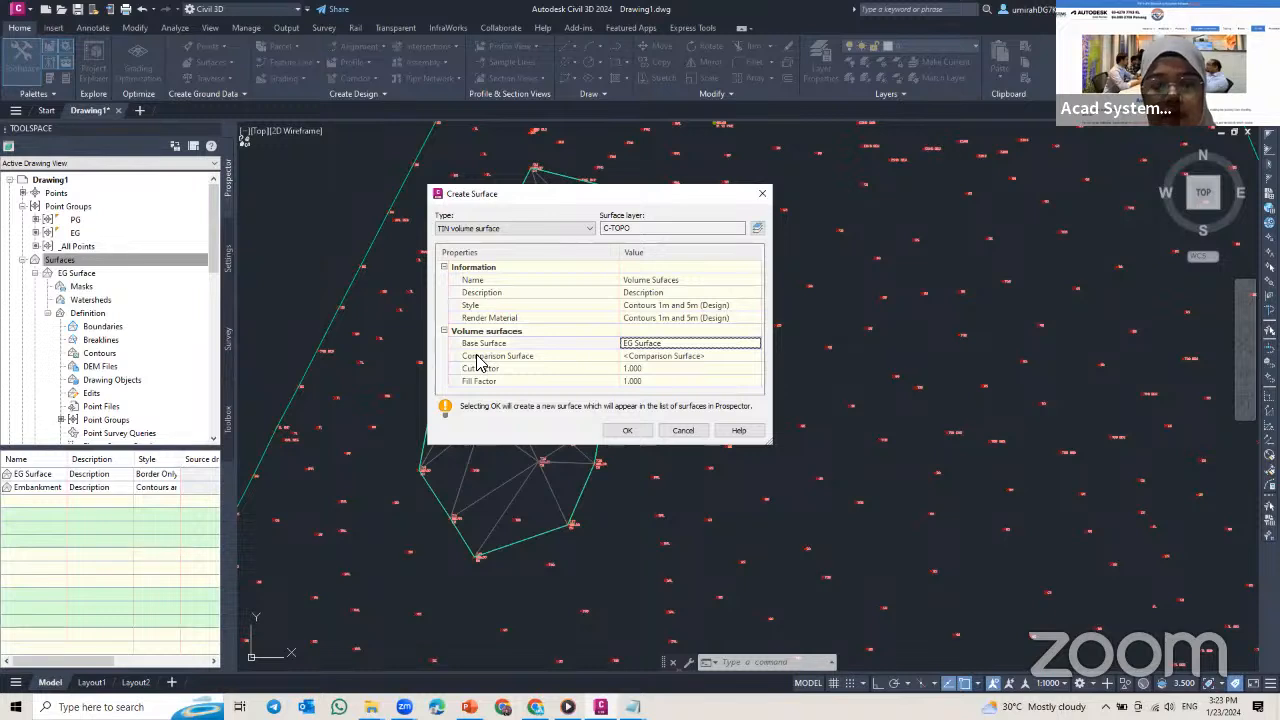
Step: Set the comparison surface to Embankment Surface, keep the cut and fill factors at 1.000, and create the volume surface
left_click(718, 357)
left_click(758, 357)
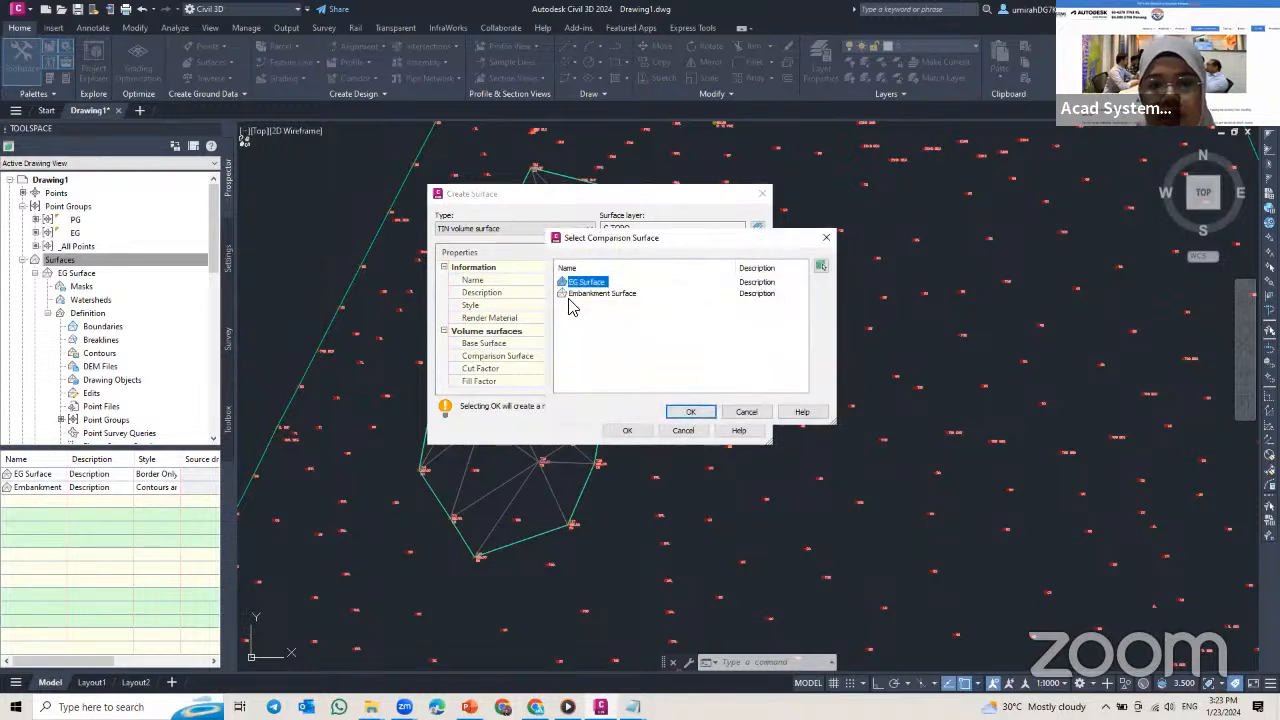
left_click(590, 293)
left_click(691, 412)
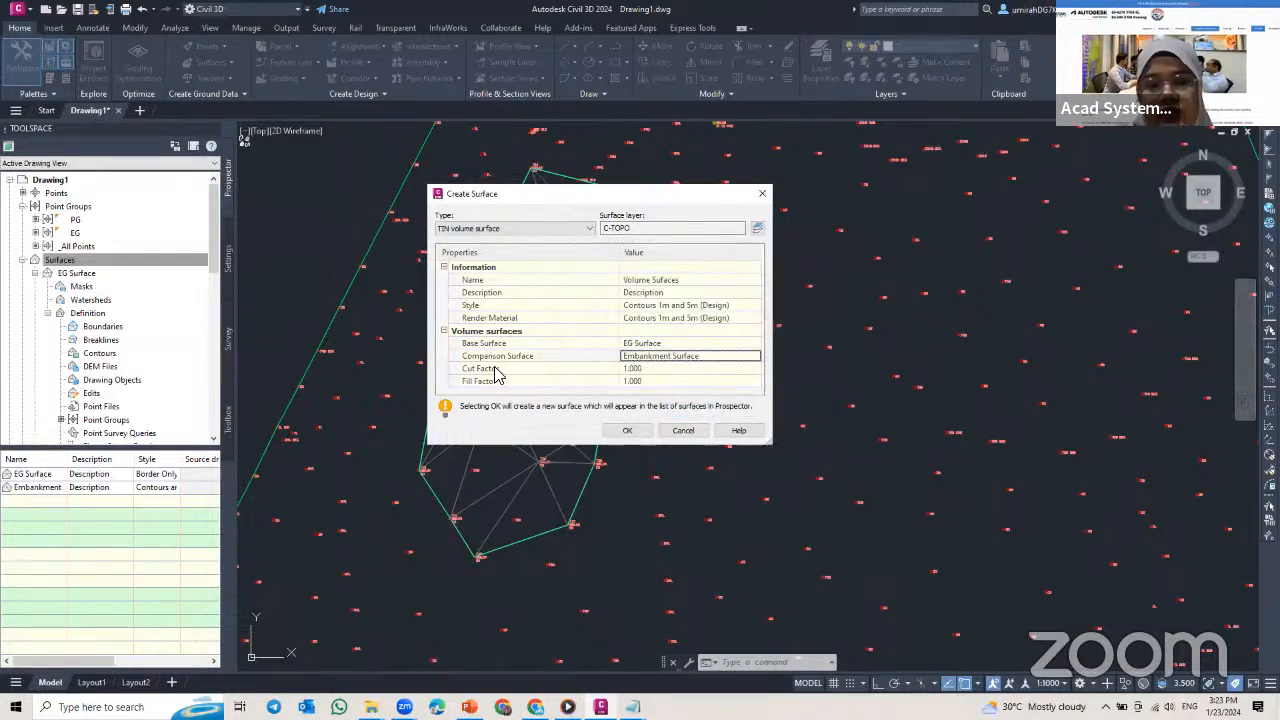
left_click(655, 380)
left_click(651, 367)
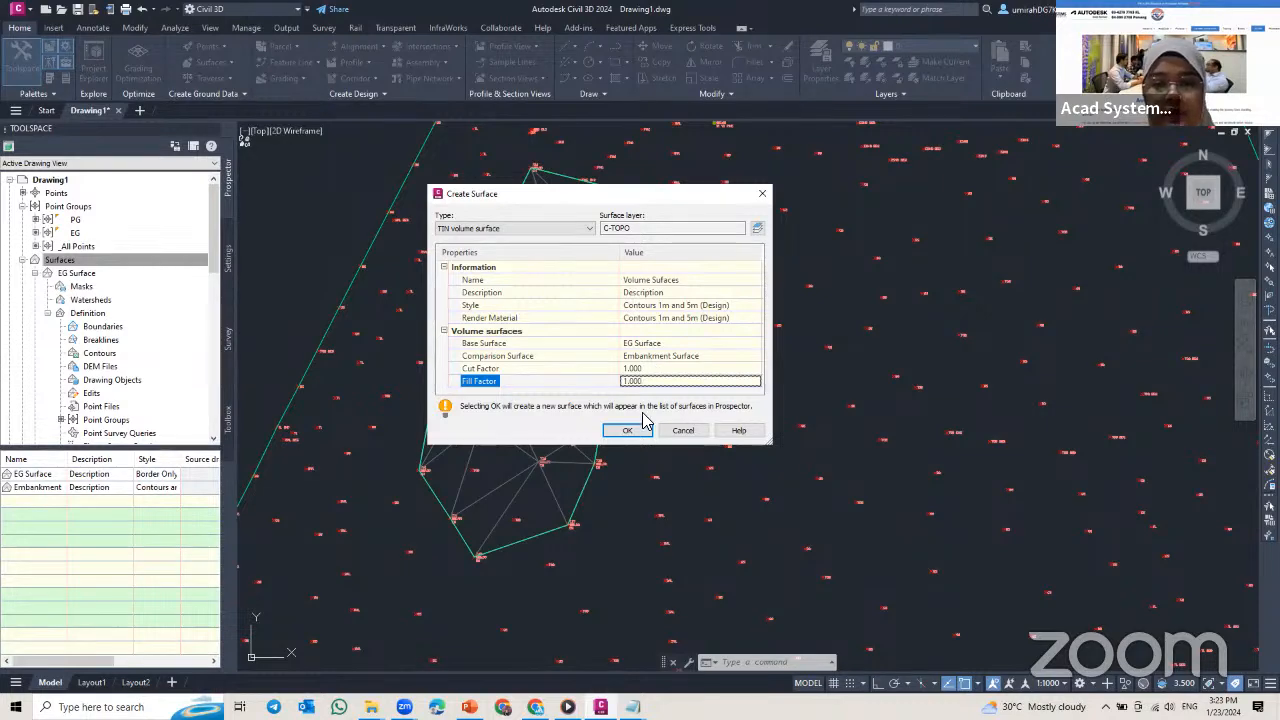
left_click(627, 431)
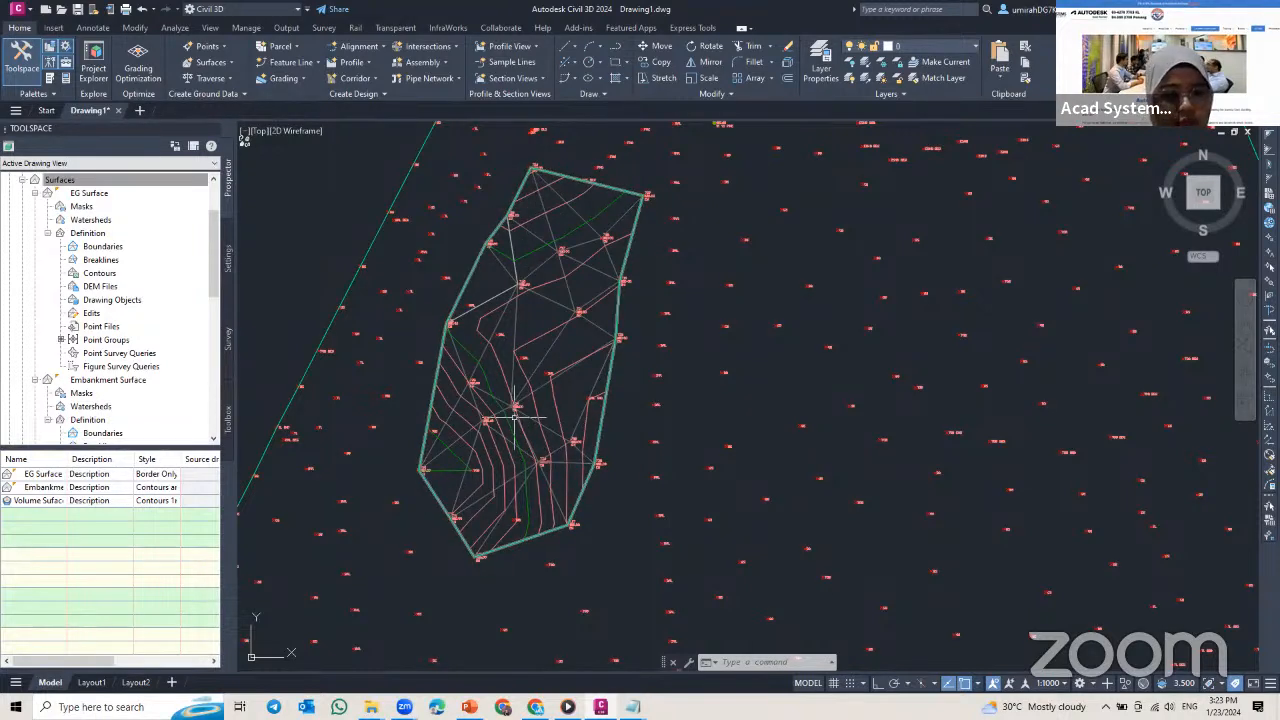
Step: Open the Volumes Dashboard and add the existing volume surface Volume Sufaces to it
mouse_move(497, 320)
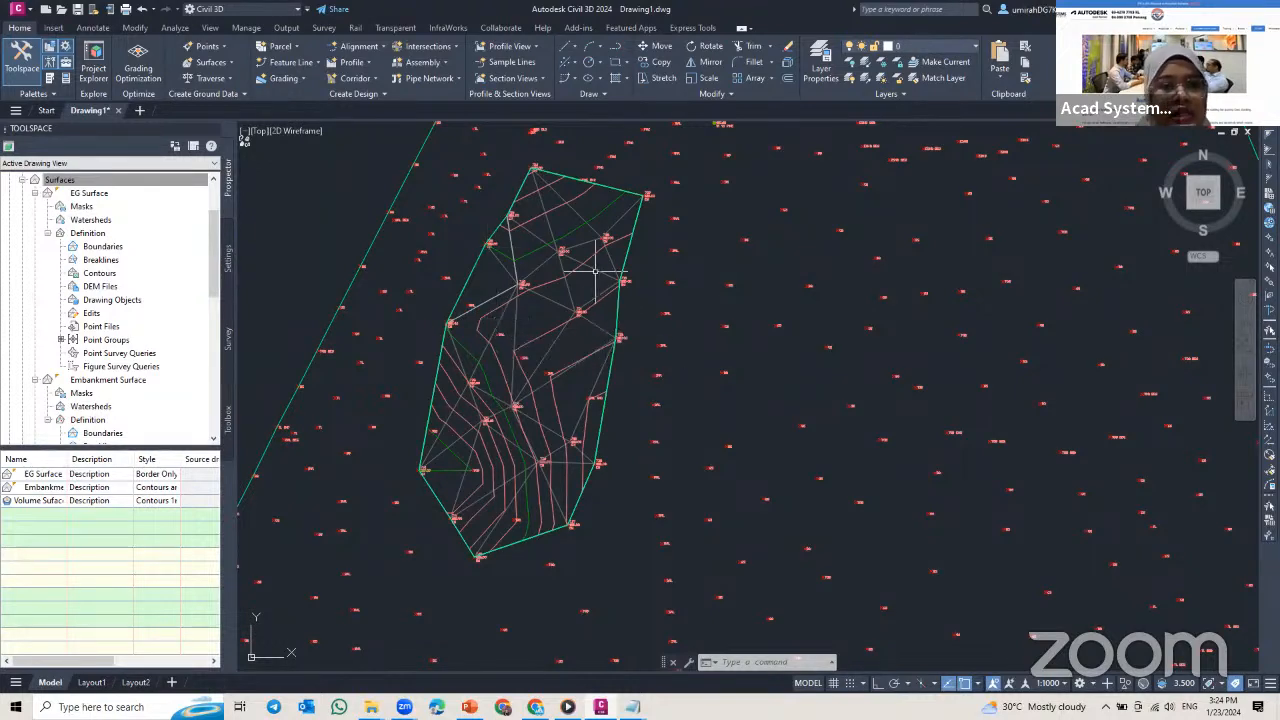
mouse_move(596, 271)
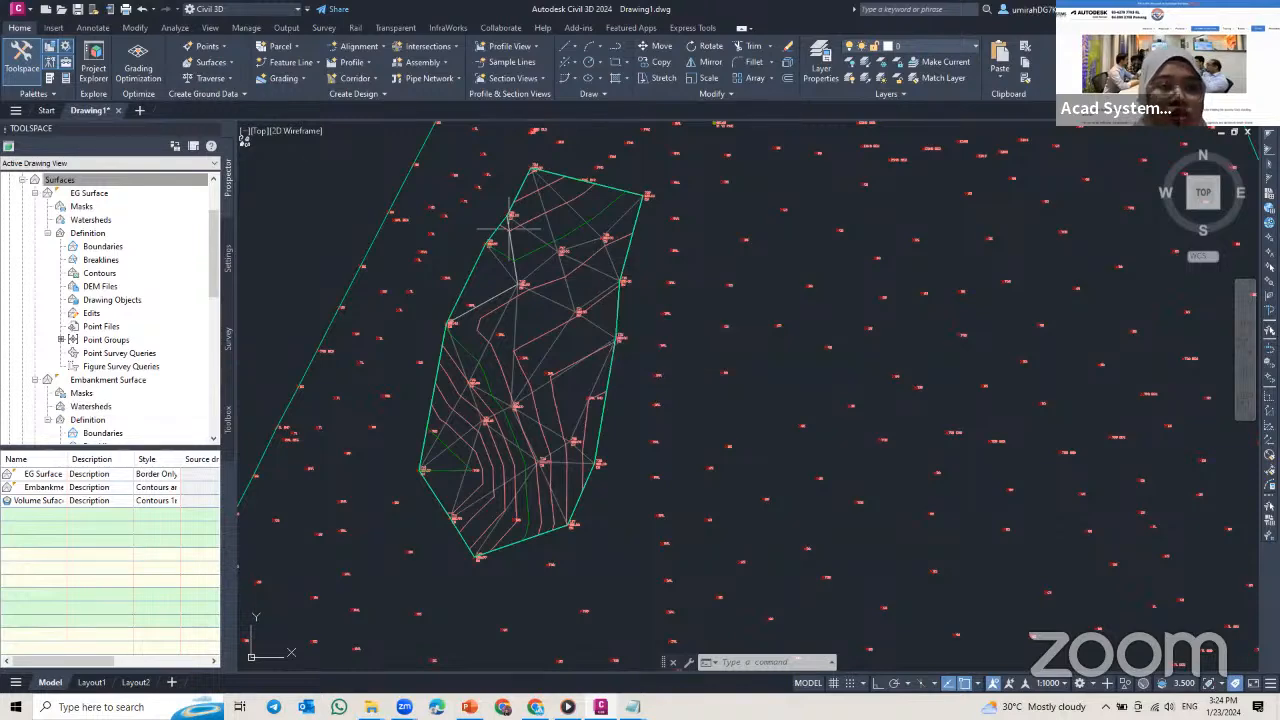
left_click(175, 28)
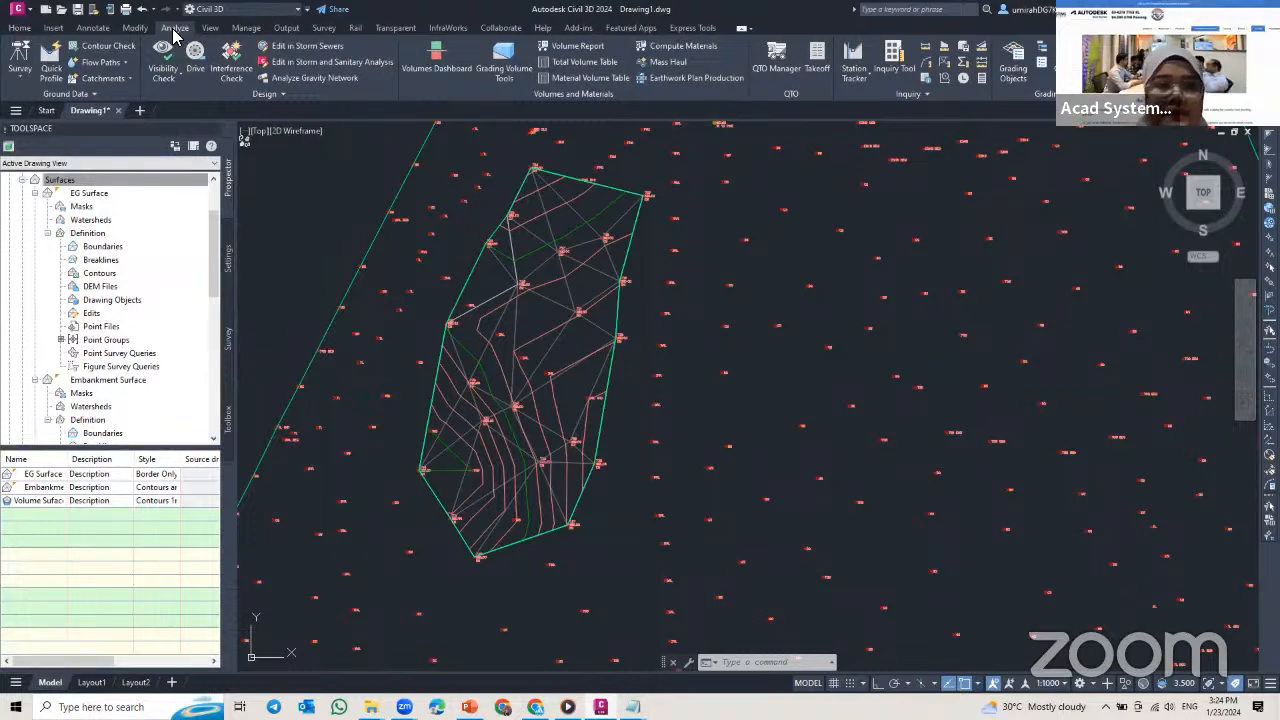
left_click(425, 68)
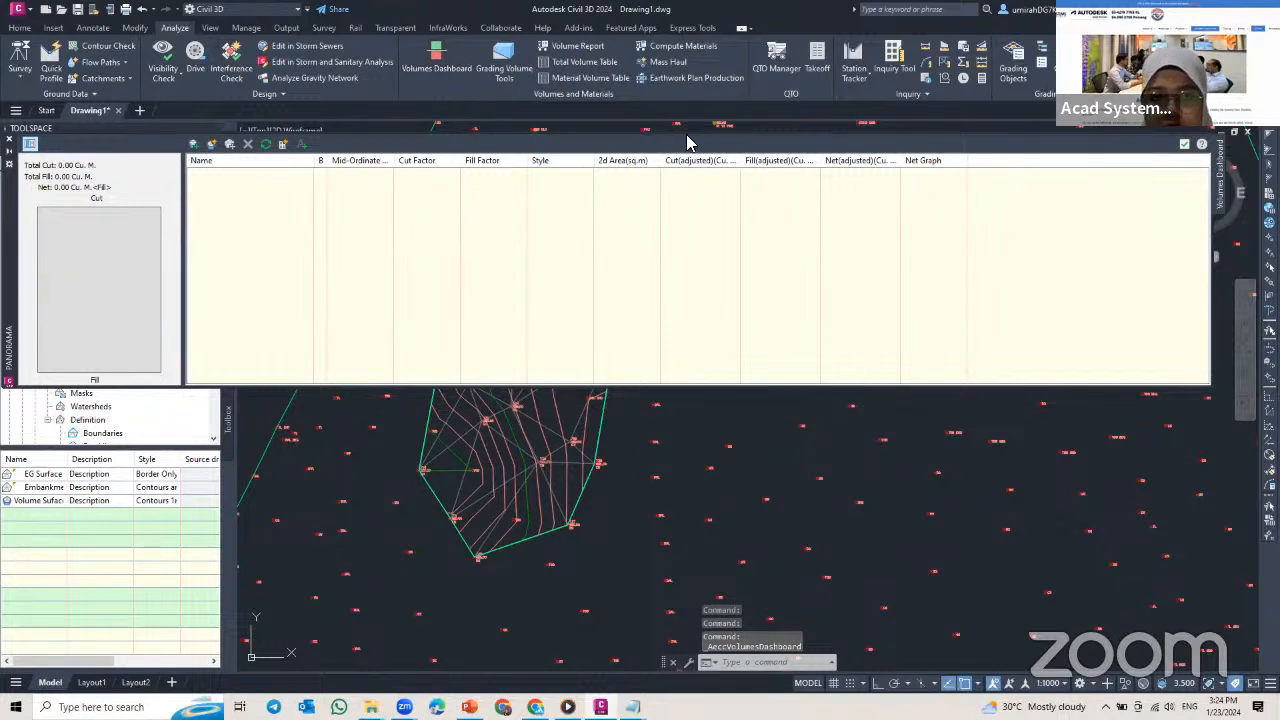
left_click(196, 146)
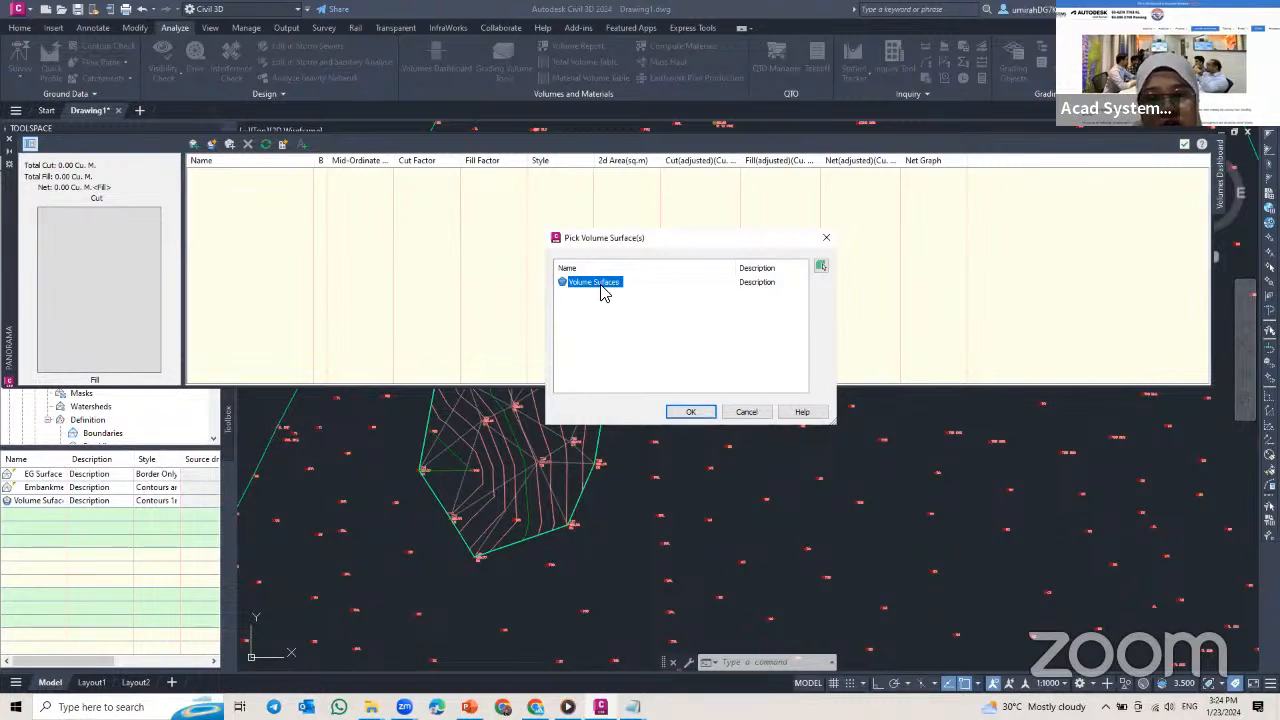
left_click(690, 412)
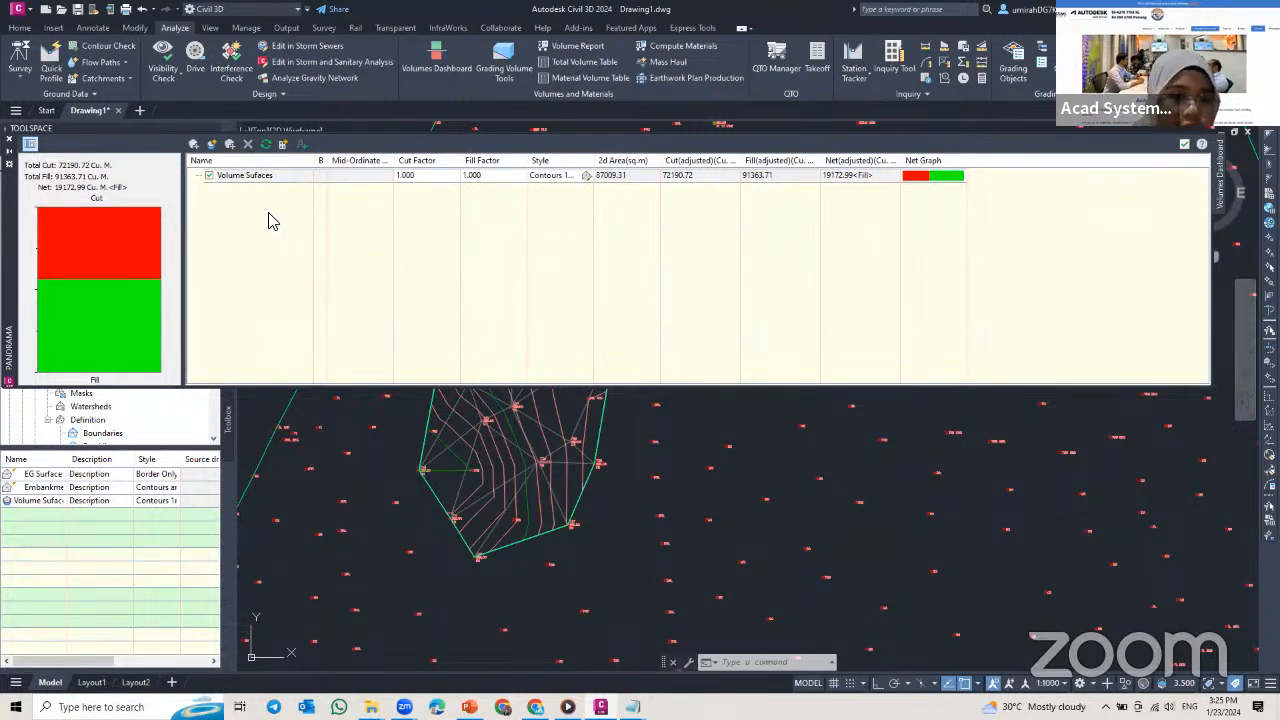
Step: Collapse the Volumes Dashboard to clear the drawing area over the embankment
scroll(477, 446, "down", 2)
middle_click_drag(478, 446, 488, 561)
scroll(515, 535, "up", 2)
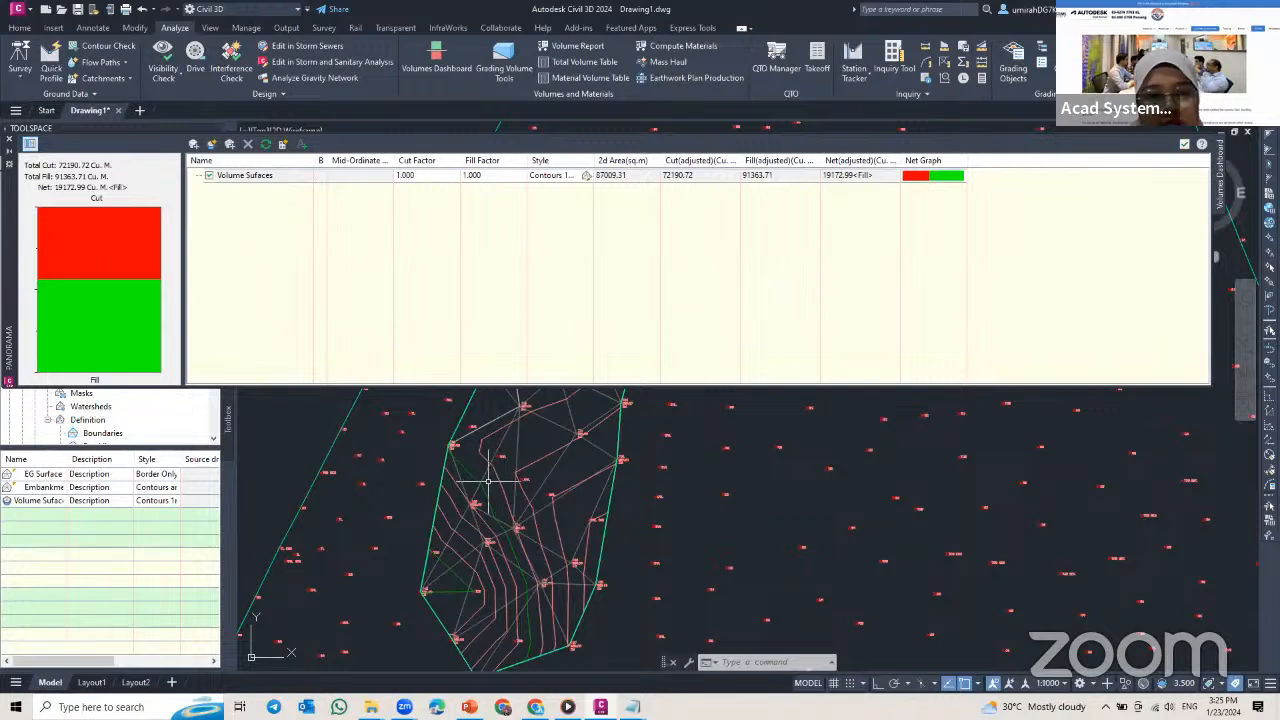
mouse_move(488, 481)
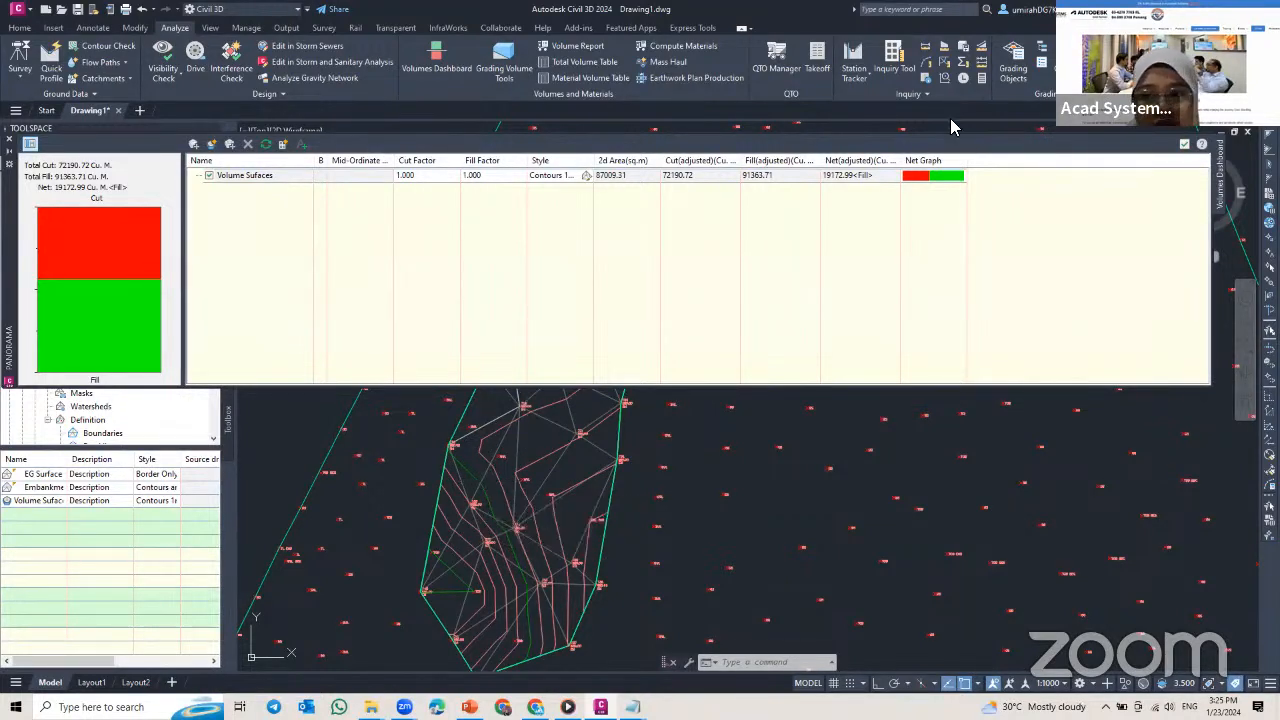
left_click(9, 143)
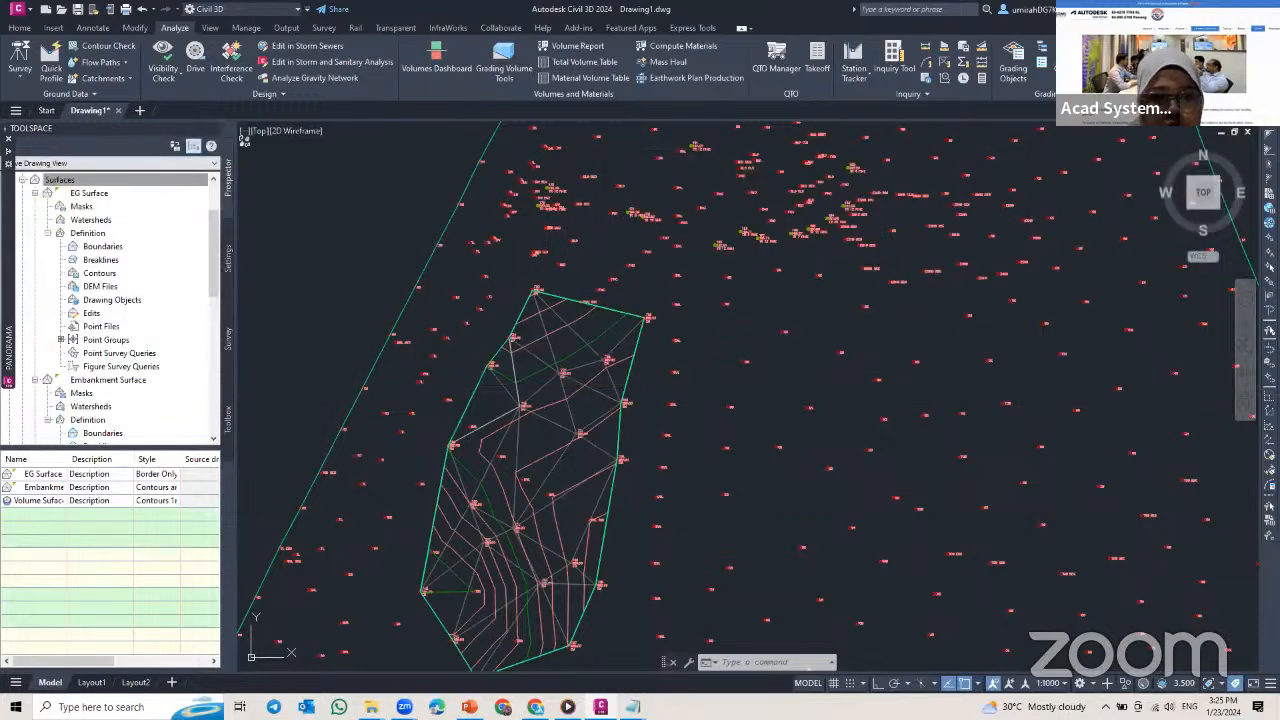
Step: Draw a closed four-sided polyline, about 180 m by 120 m, across the middle of the embankment as a bounding area
scroll(502, 300, "up", 5)
scroll(502, 300, "up", 4)
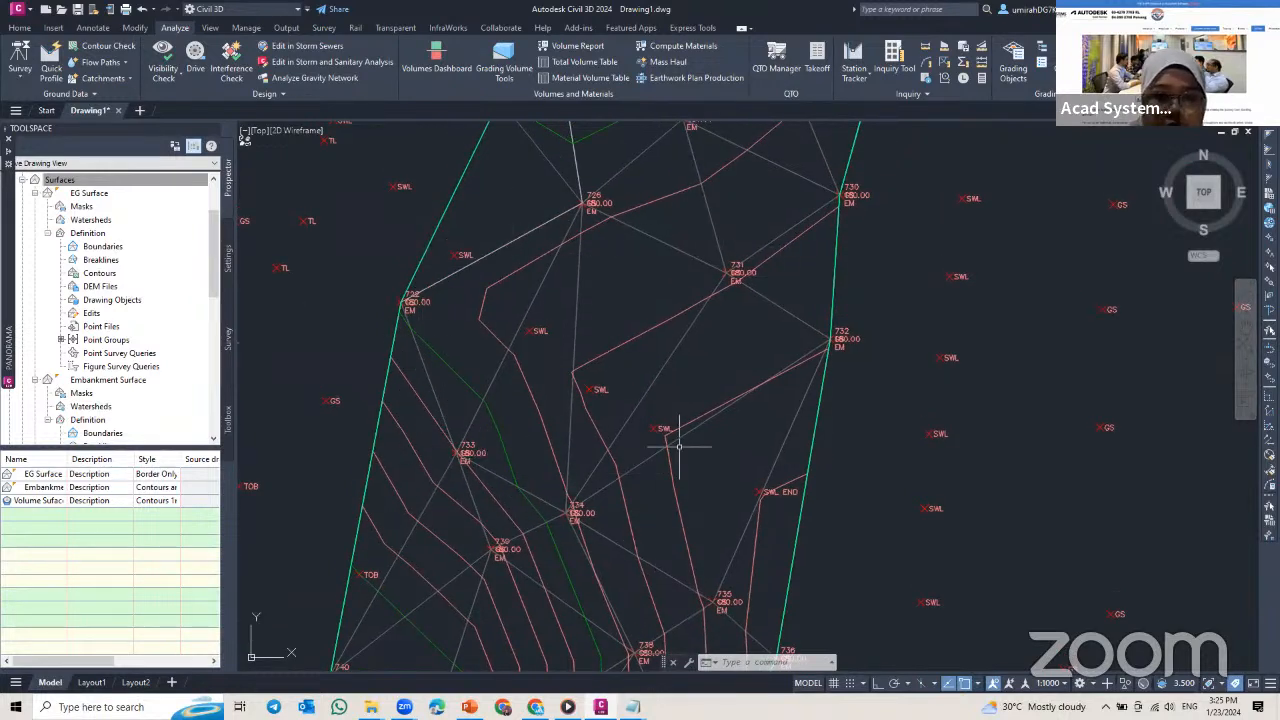
left_click(20, 28)
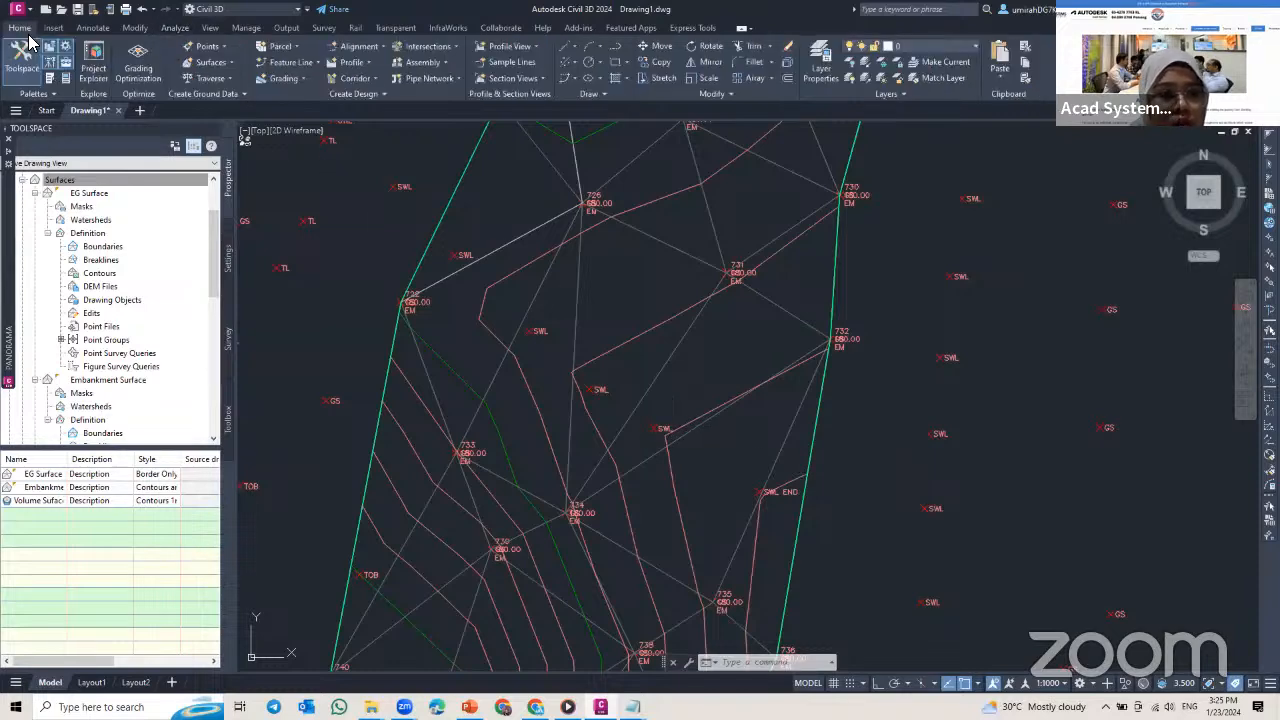
left_click(616, 50)
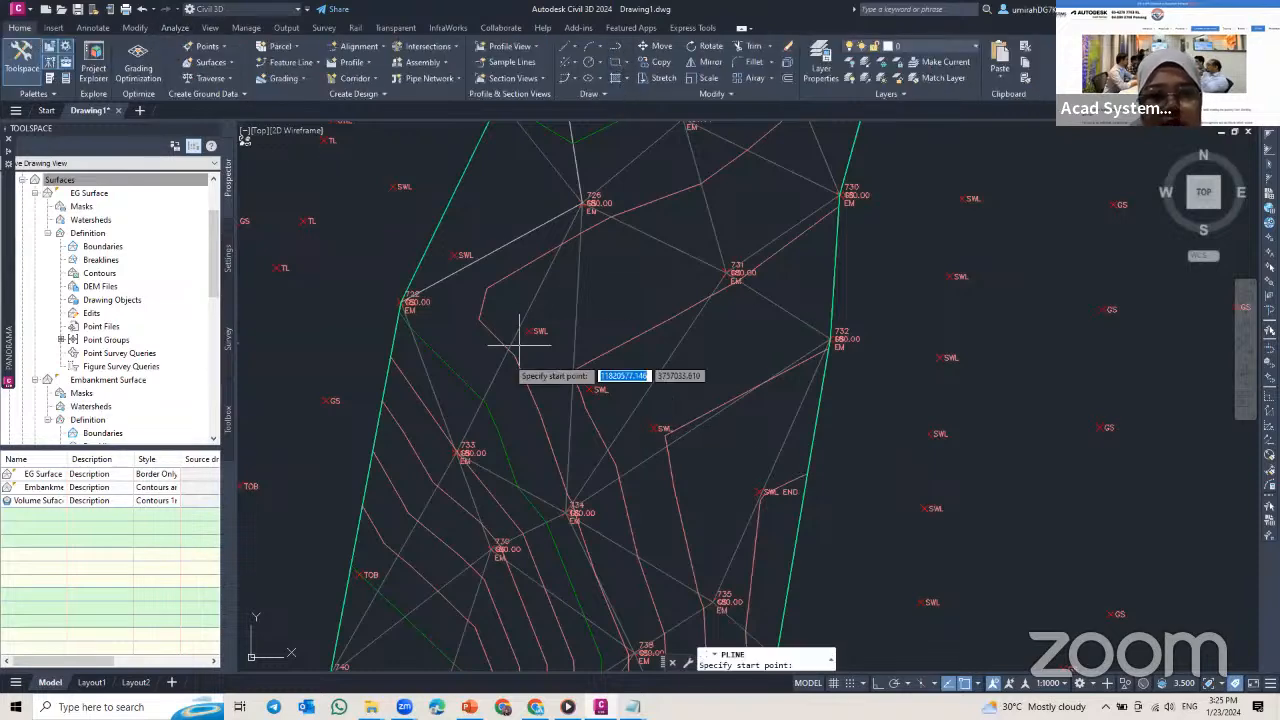
left_click(396, 487)
left_click(444, 242)
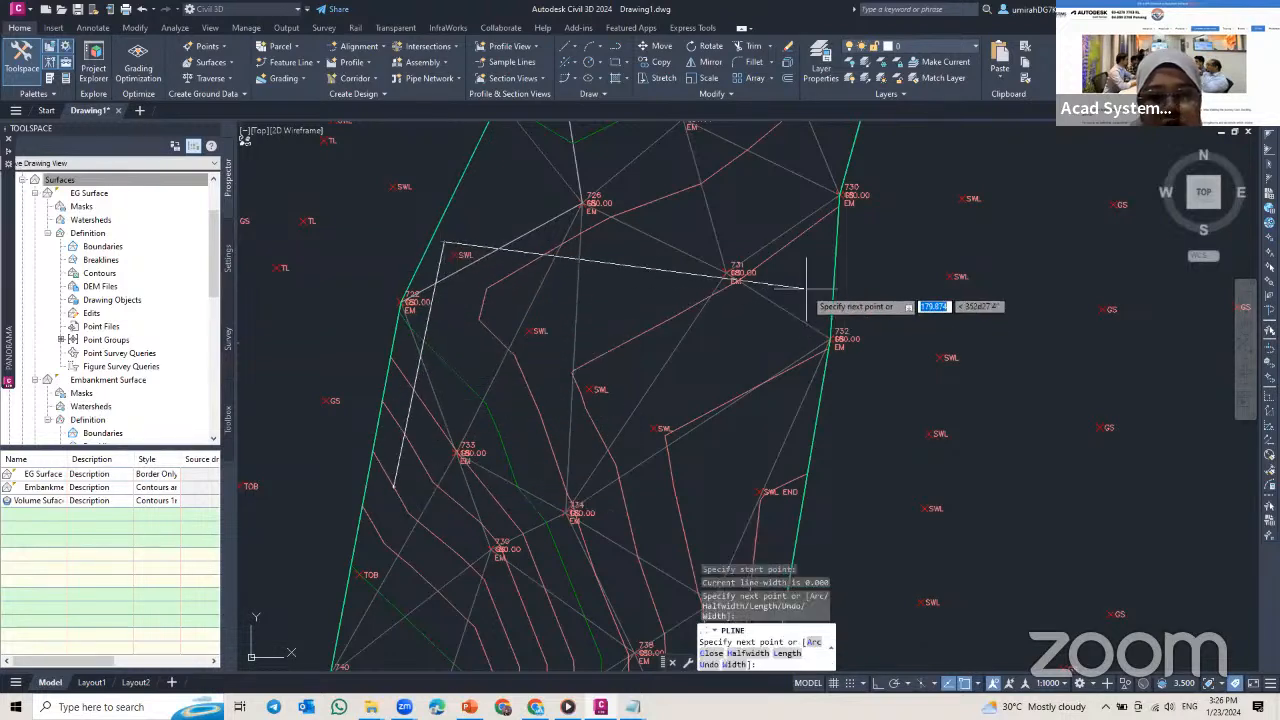
left_click(807, 286)
middle_click_drag(768, 524, 768, 470)
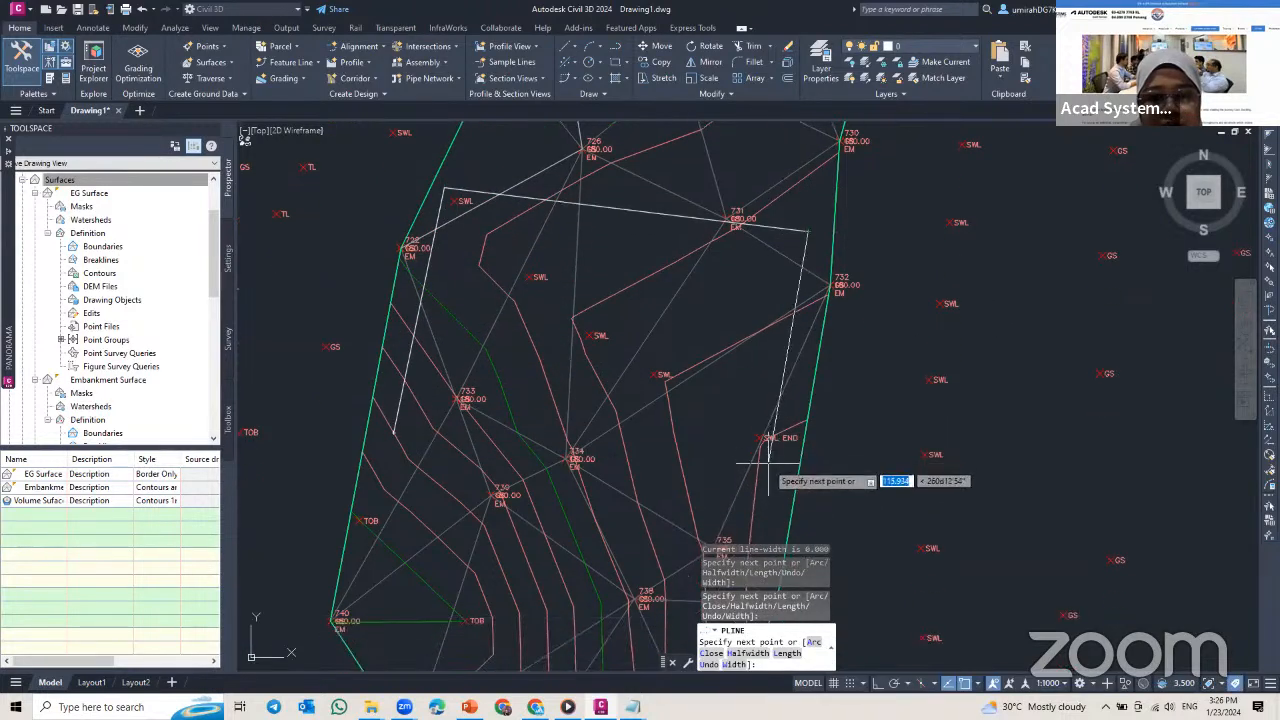
left_click(768, 460)
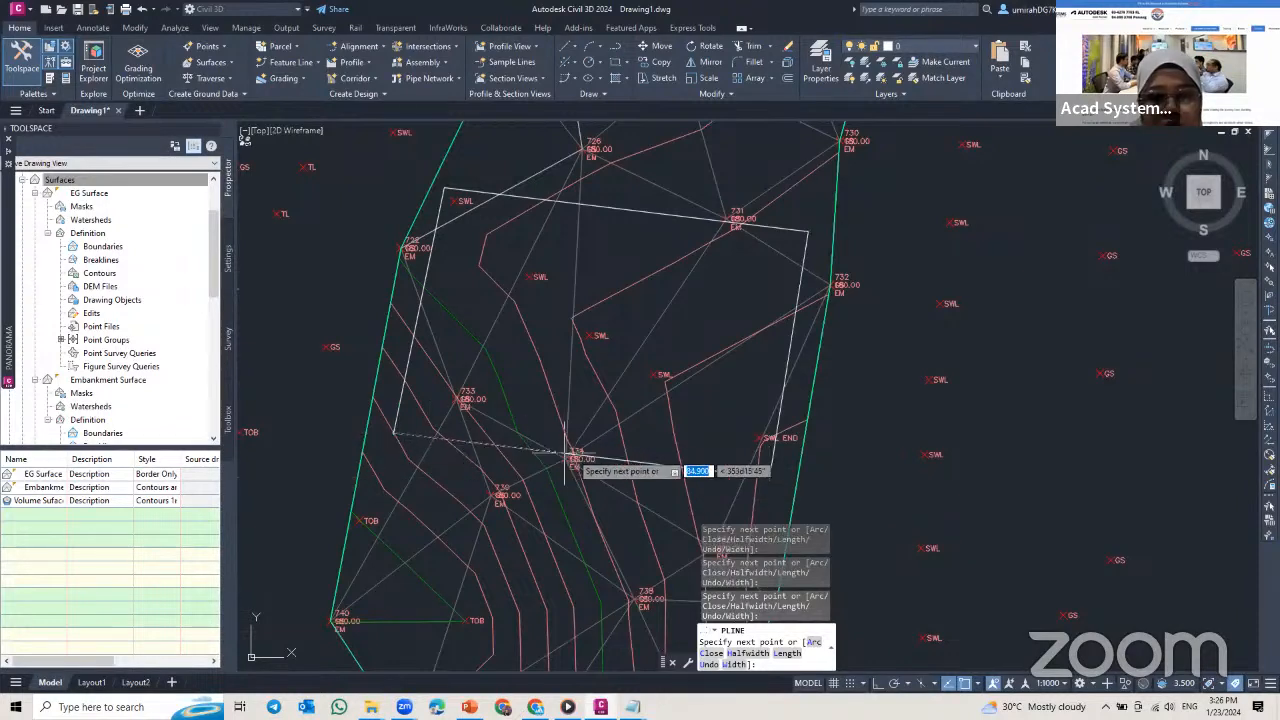
key("Escape")
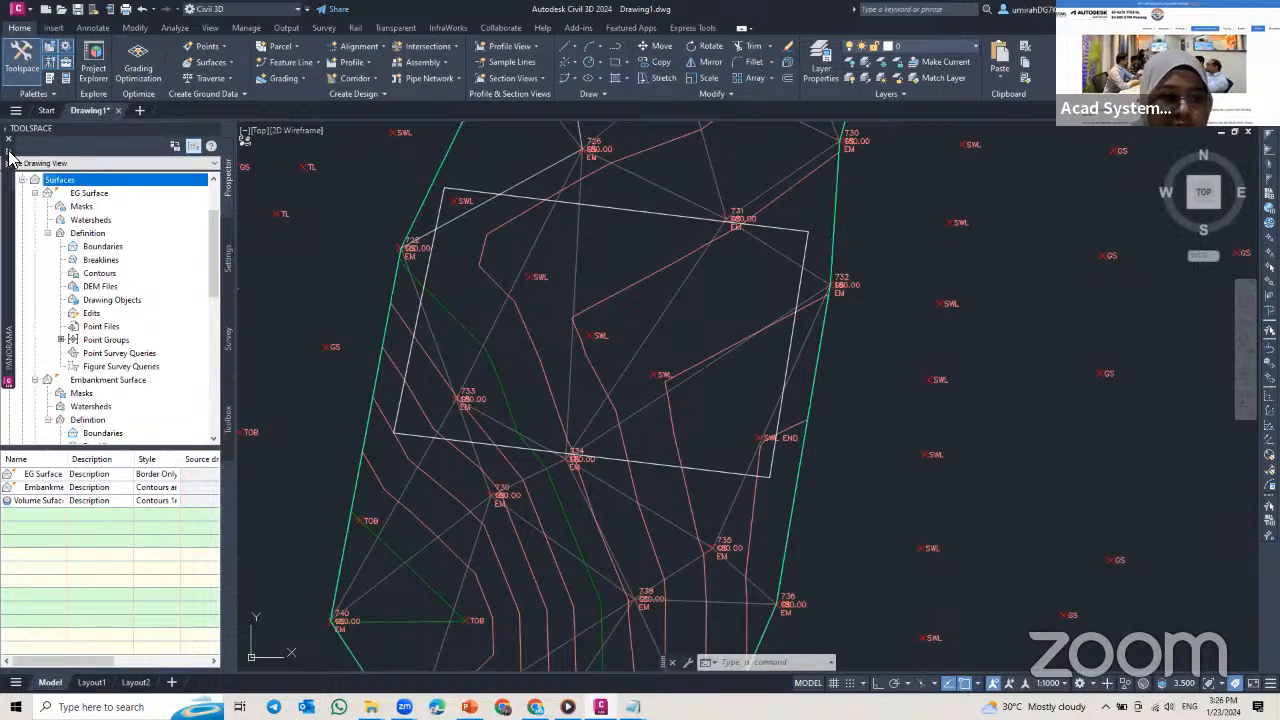
Step: Add a bounded volume to Volume Sufaces in the Volumes Dashboard, using the four-sided polyline as its bounding object
mouse_move(10, 158)
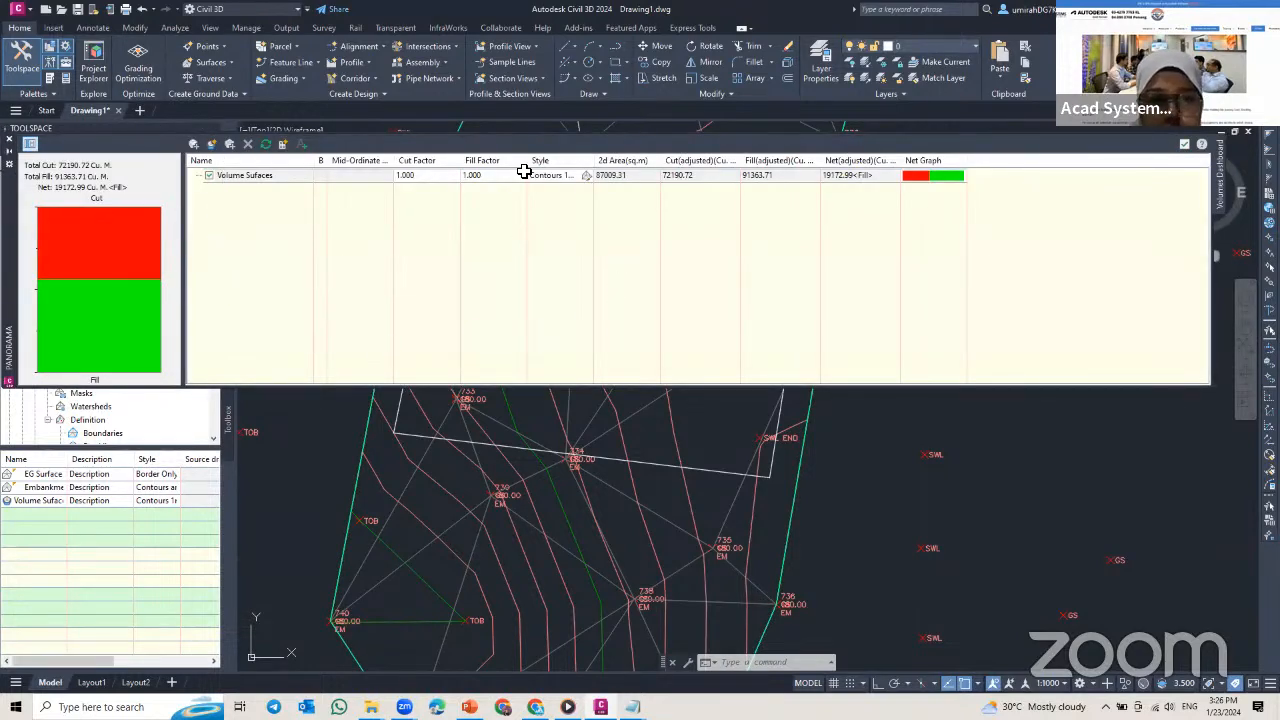
left_click(235, 177)
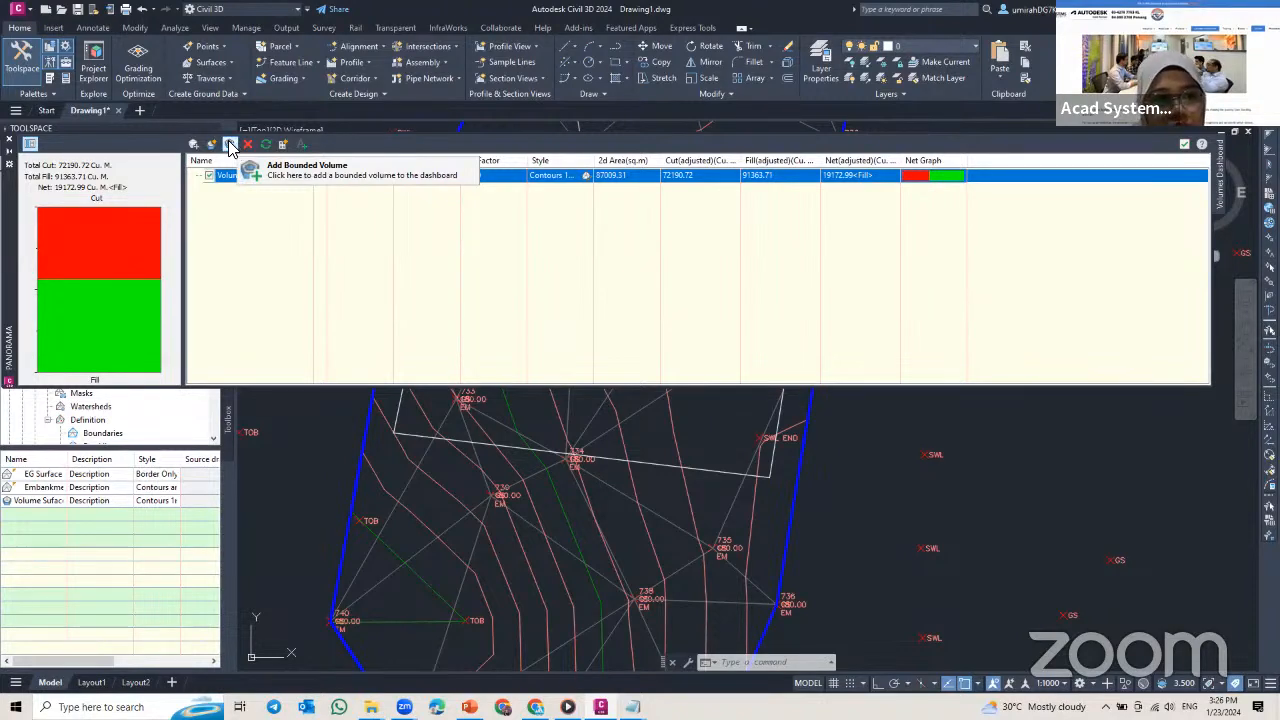
left_click(229, 146)
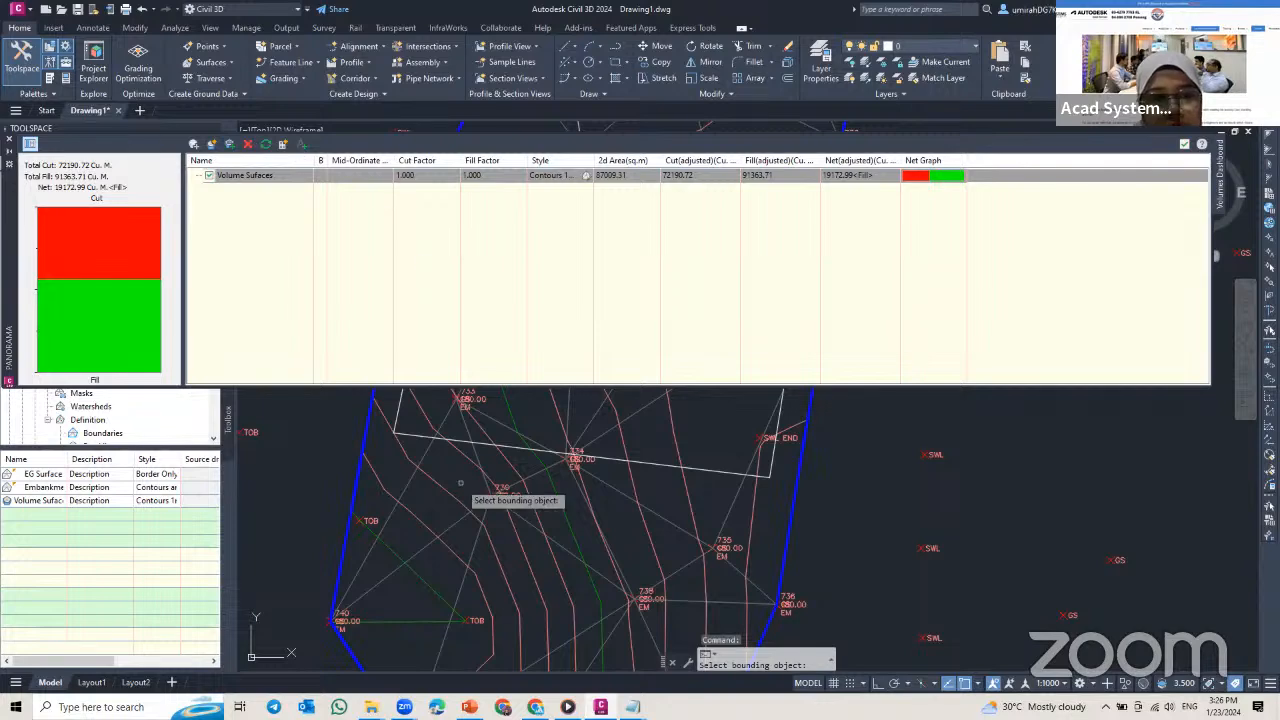
scroll(460, 483, "down", 3)
scroll(430, 480, "up", 4)
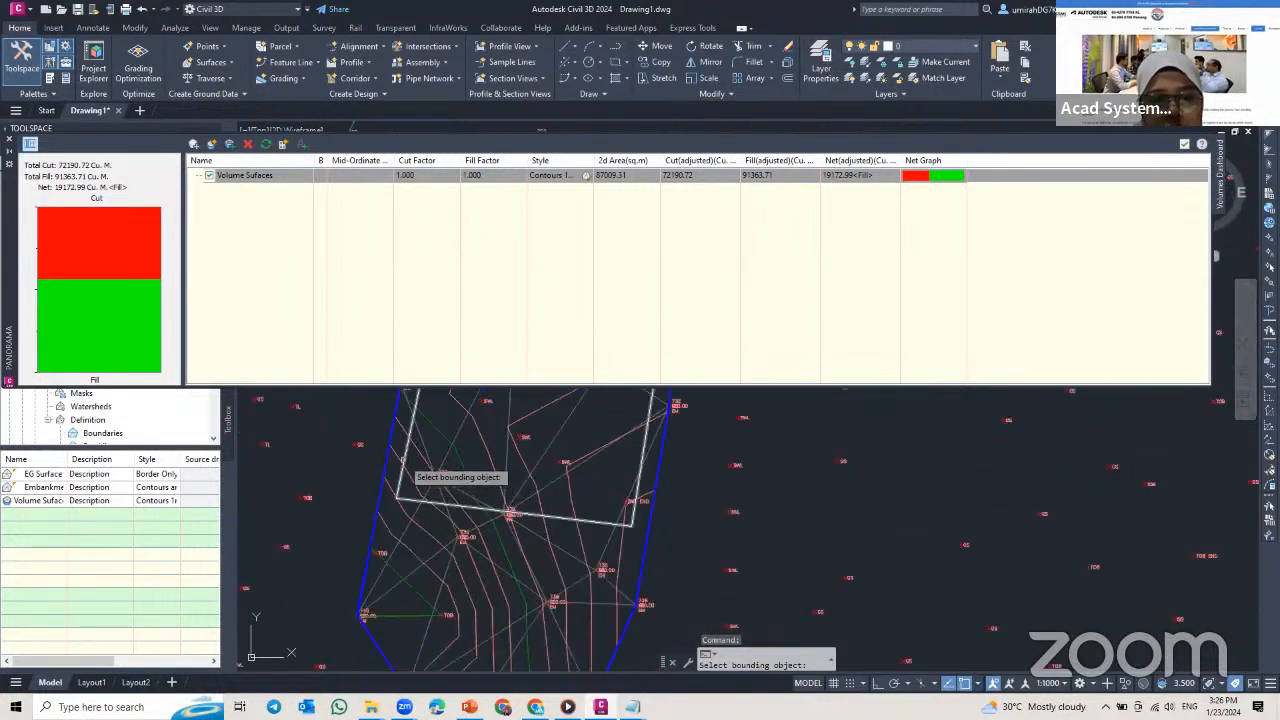
left_click(402, 462)
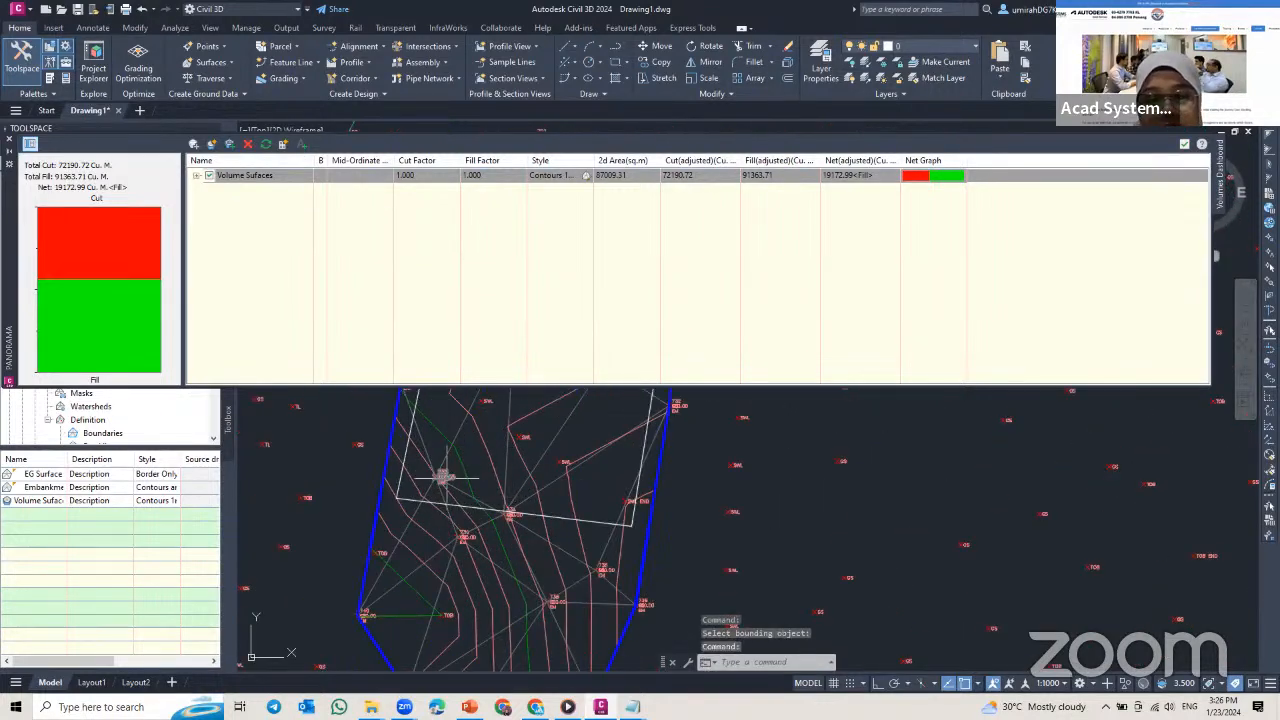
middle_click_drag(446, 478, 429, 527)
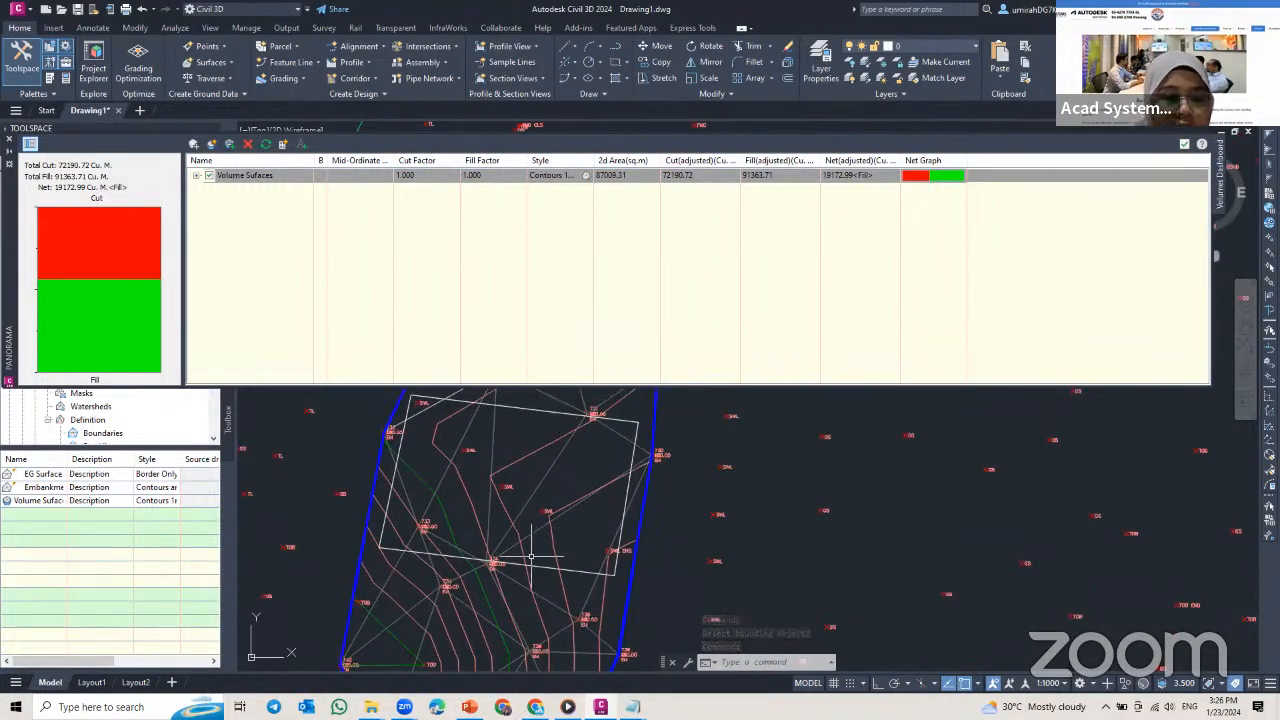
mouse_move(531, 556)
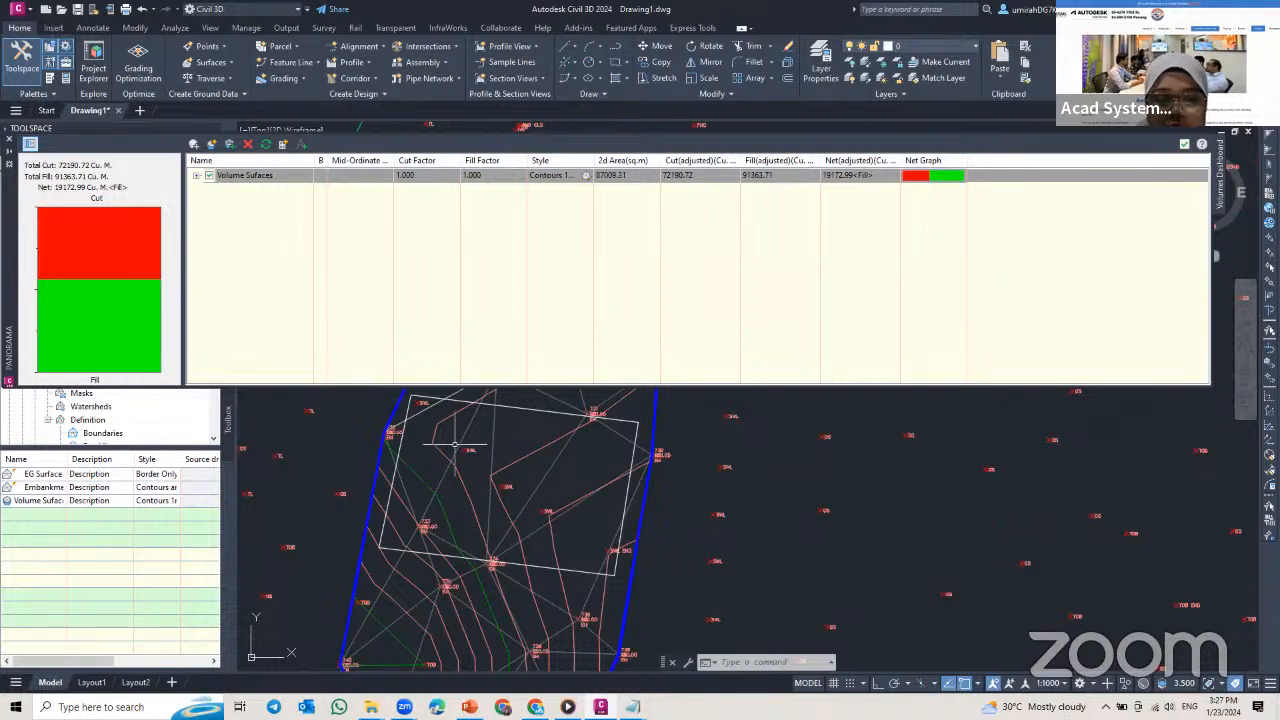
Step: Expand Volume Sufaces in the Volumes Dashboard and rename its bounded volume to Property Site
type("pl")
key("Return")
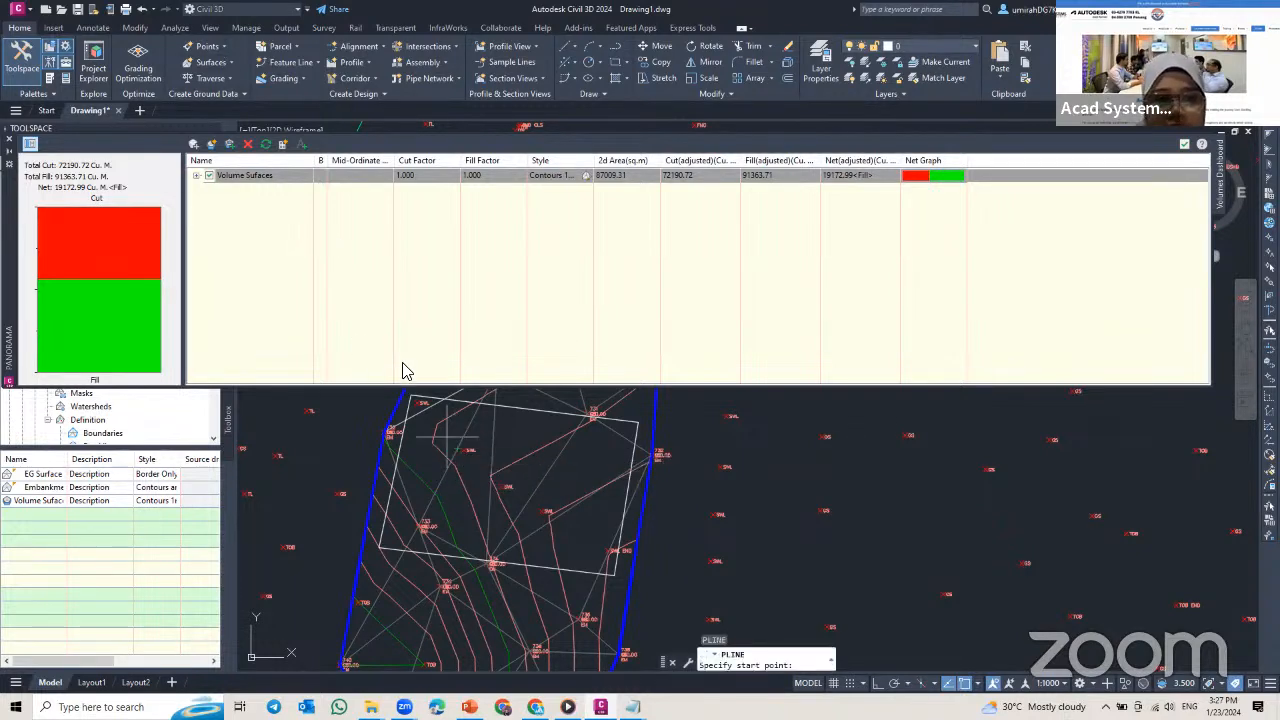
left_click(196, 177)
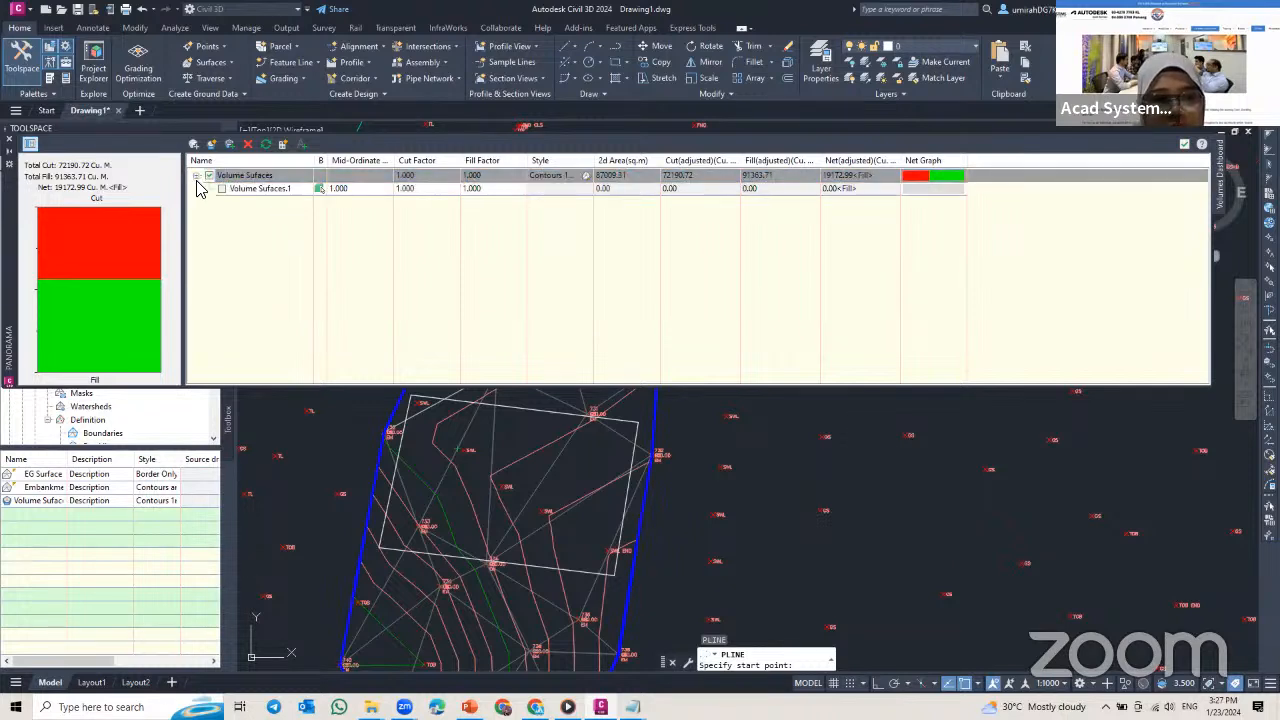
left_click(260, 190)
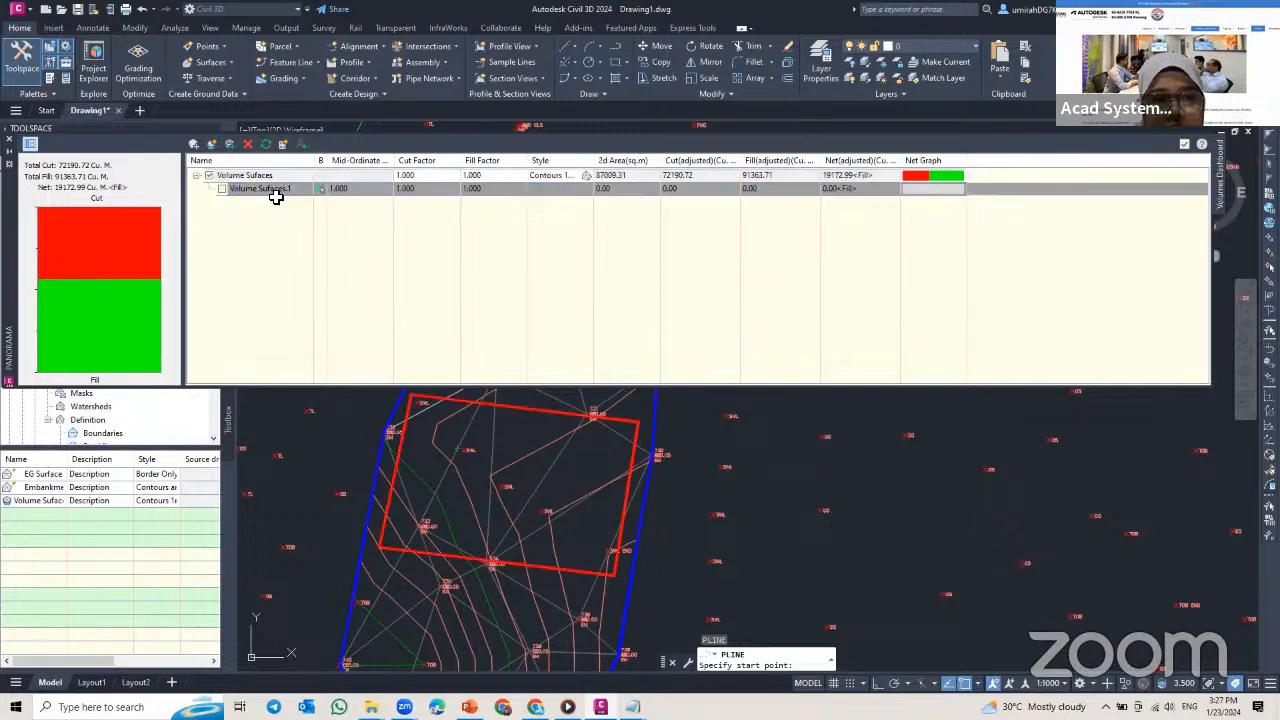
left_click(280, 194)
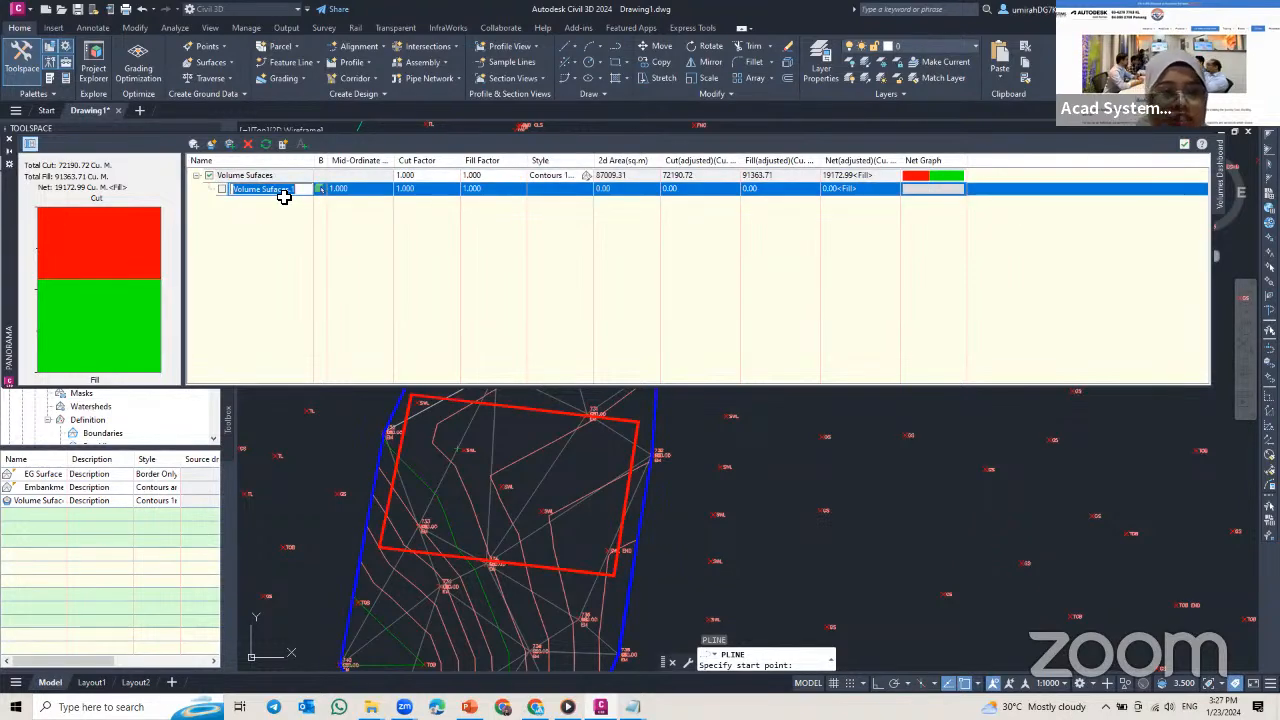
type("PRO")
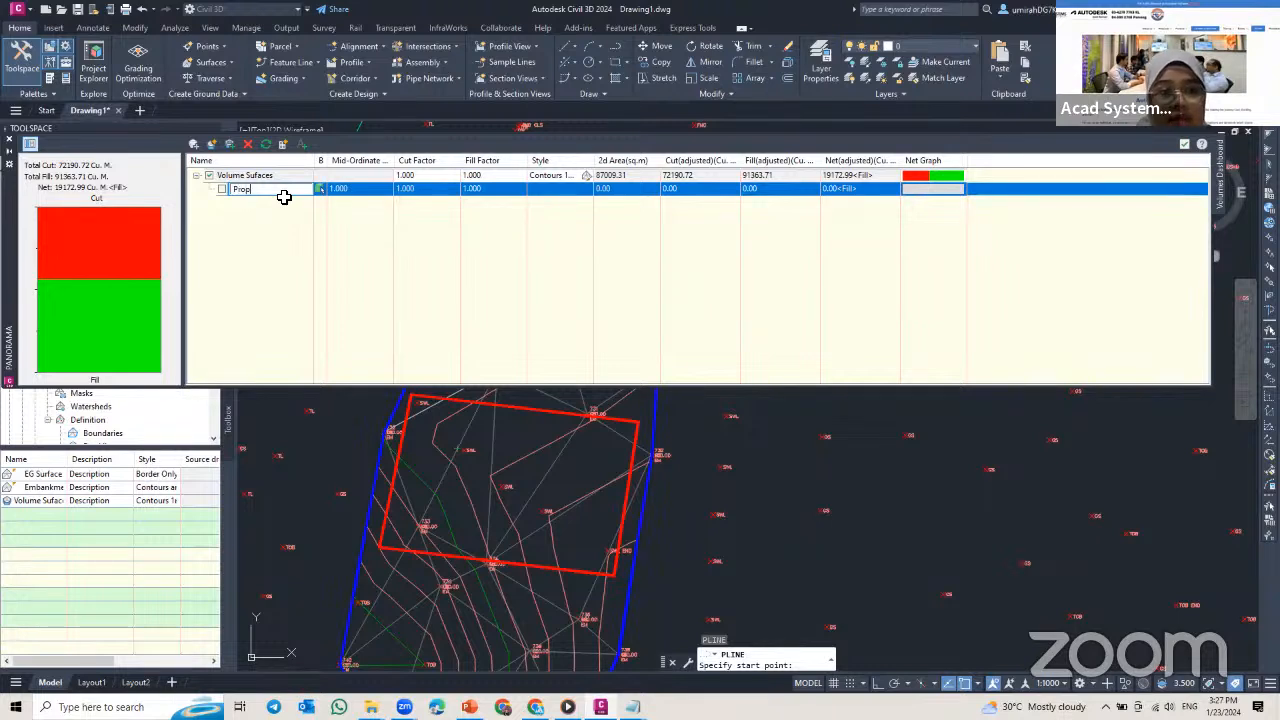
type("perty Site")
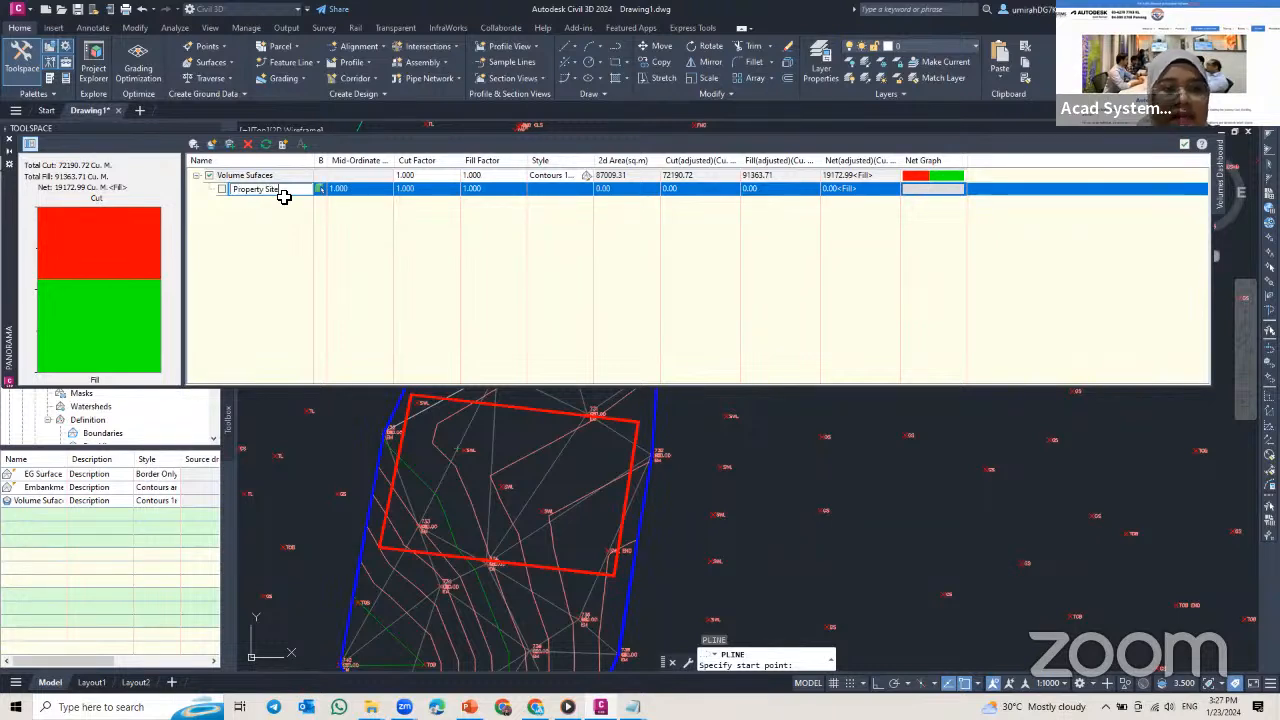
left_click(274, 243)
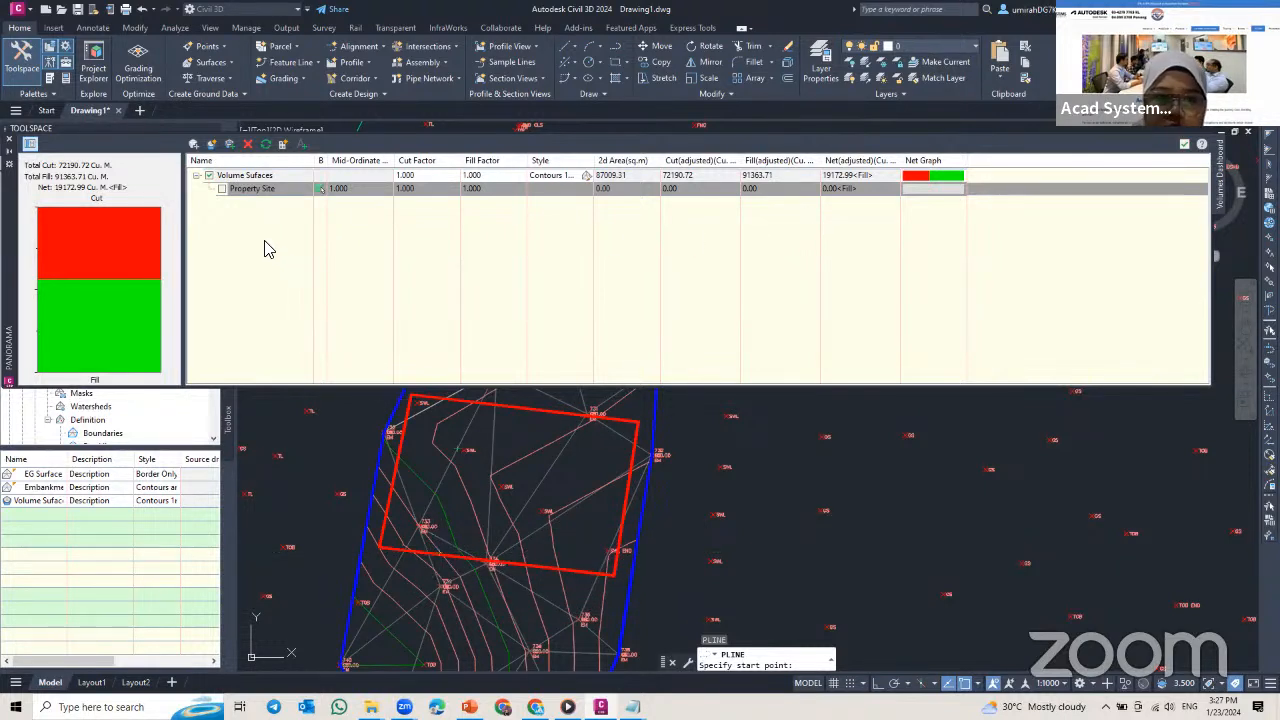
key("Escape")
key("Escape")
key("Escape")
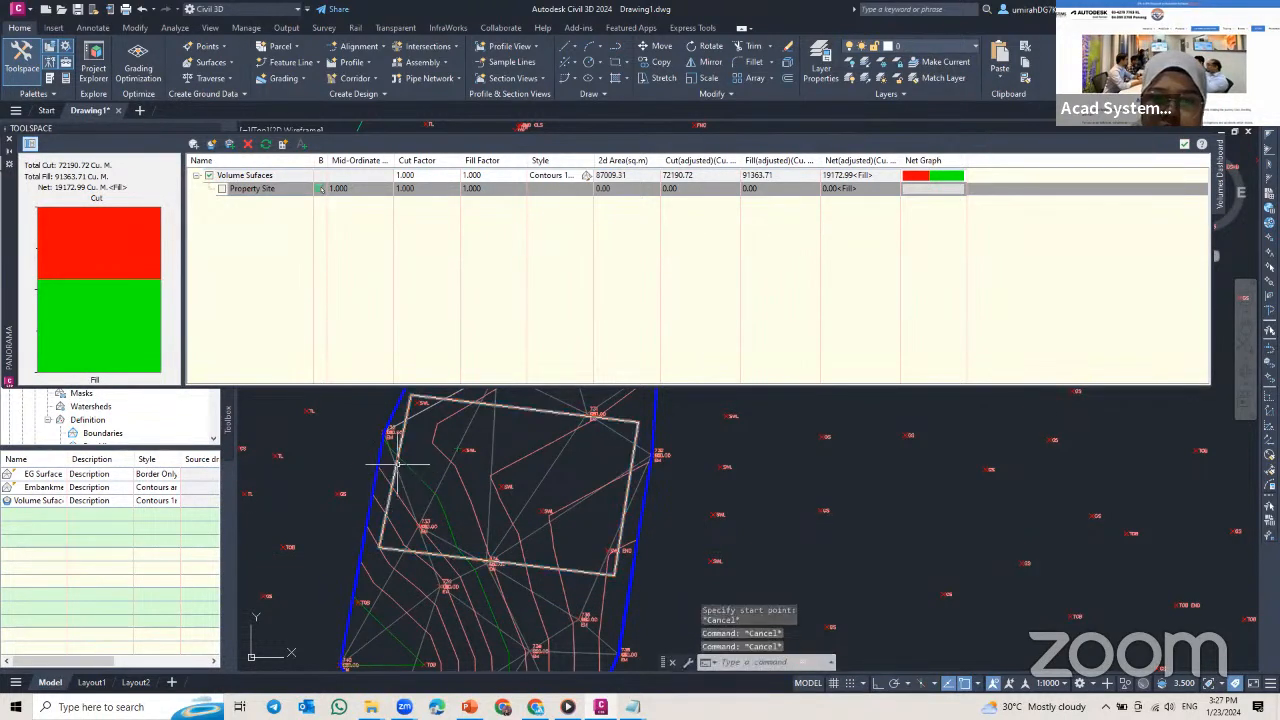
Step: Exclude both Volume Sufaces and its Property Site bounded volume from the Volumes Dashboard totals
left_click(397, 463)
left_click(223, 188)
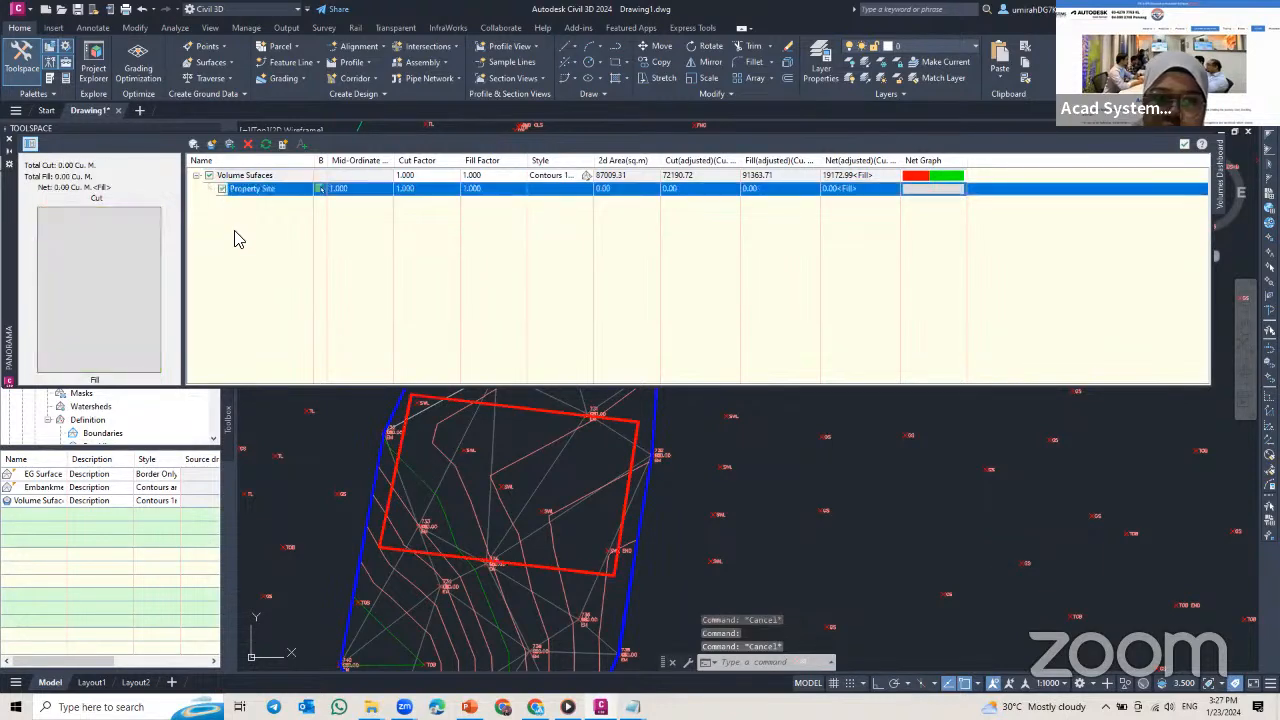
left_click(224, 189)
left_click(224, 189)
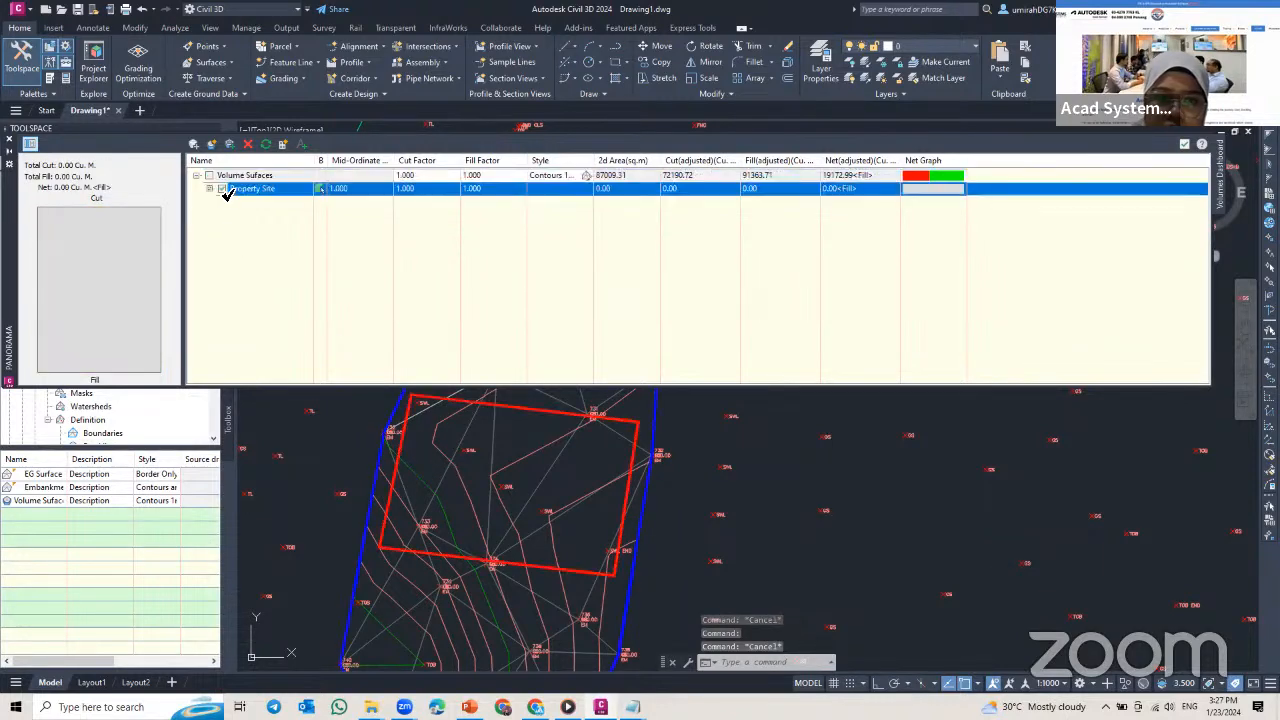
left_click(223, 189)
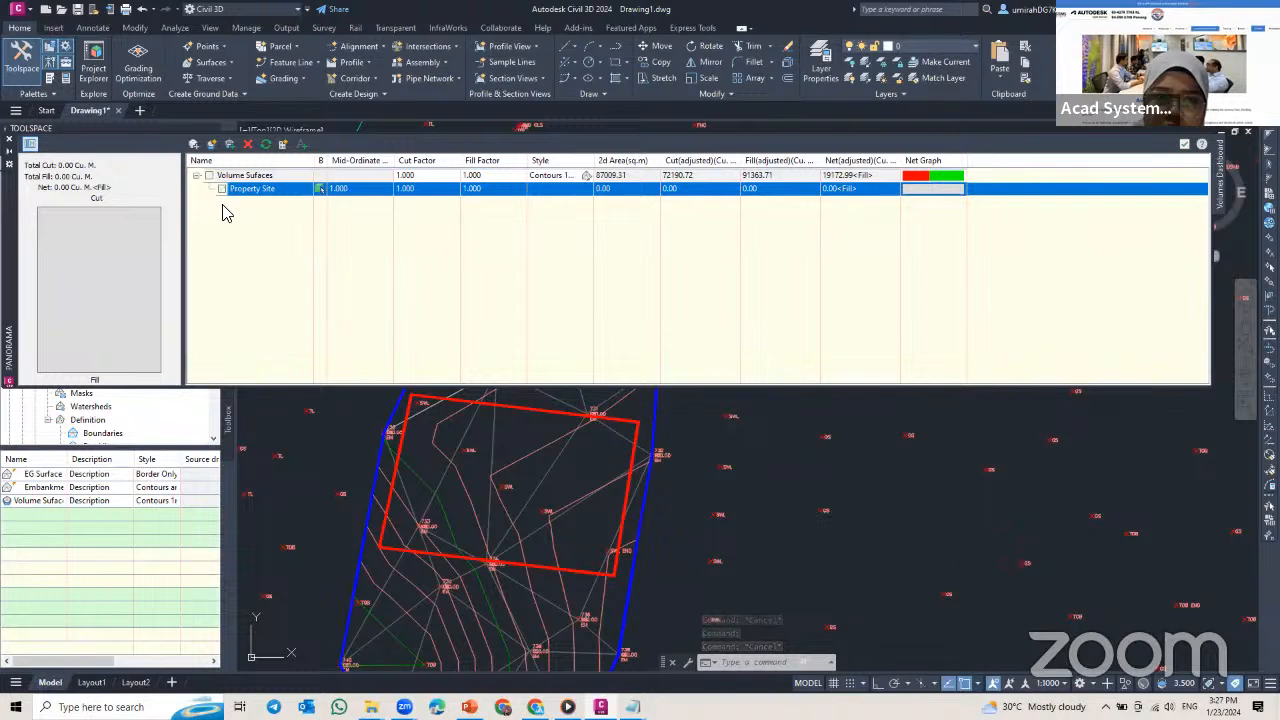
Step: Stretch the east edge of the four-sided bounding polyline outward past the embankment boundary
left_click(630, 475)
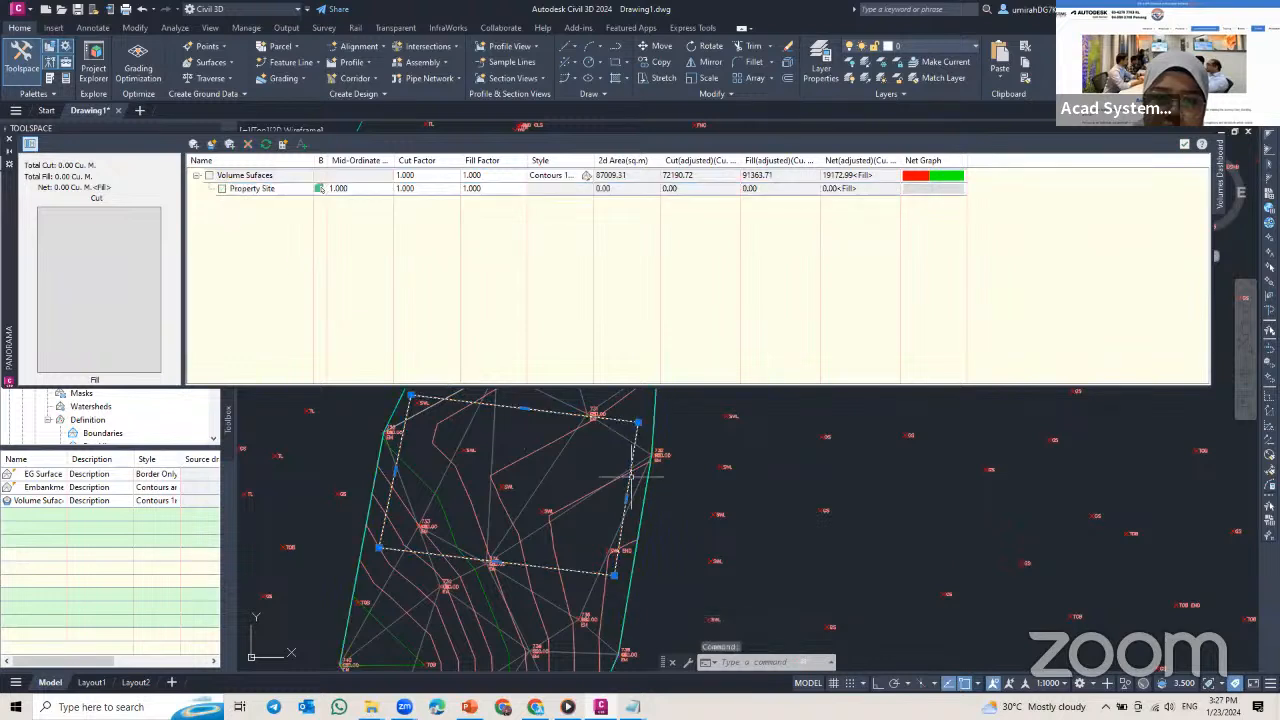
left_click(627, 499)
left_click(685, 509)
key("Escape")
key("Escape")
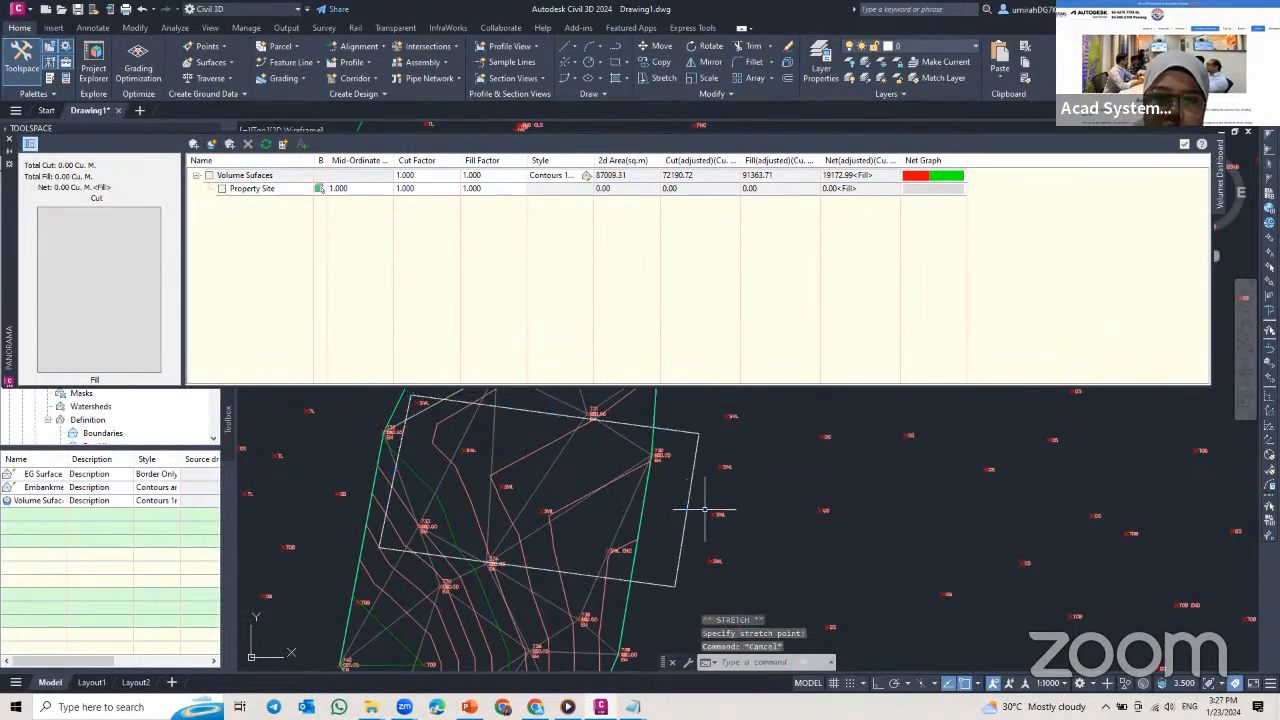
Step: Delete the four-sided bounding polyline and include Volume Sufaces in the Volumes Dashboard totals
left_click(624, 425)
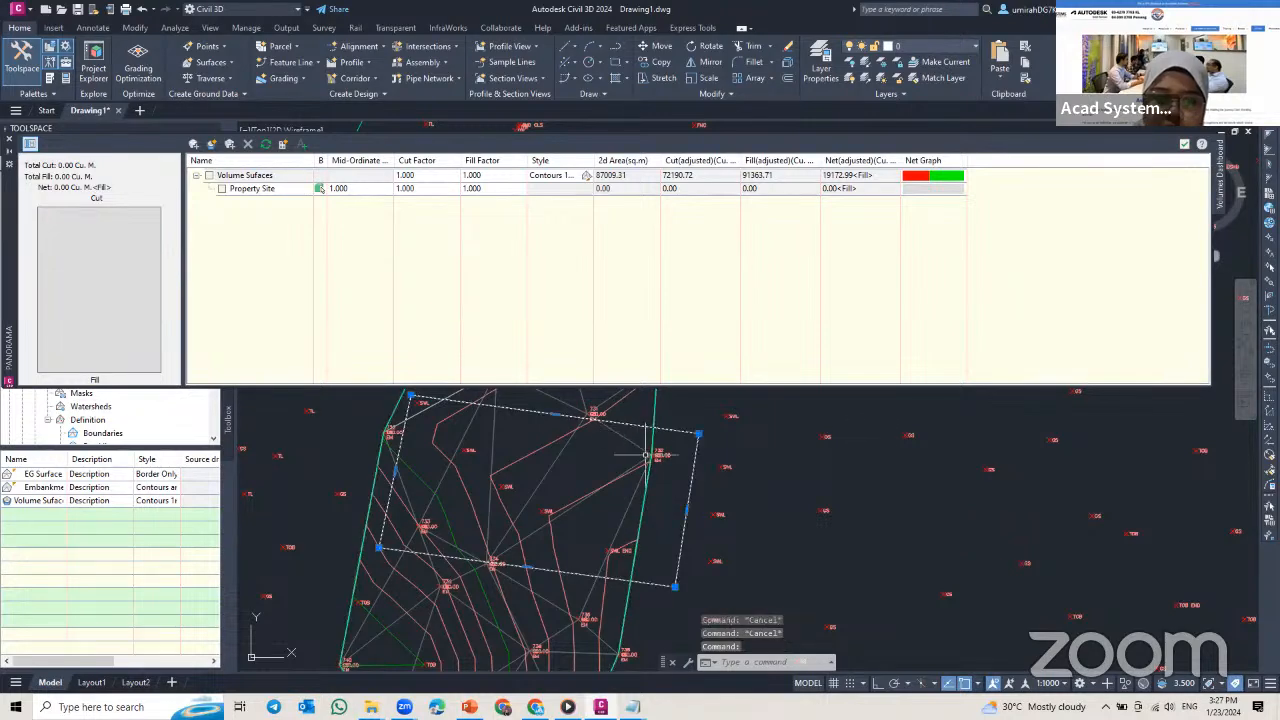
key("Delete")
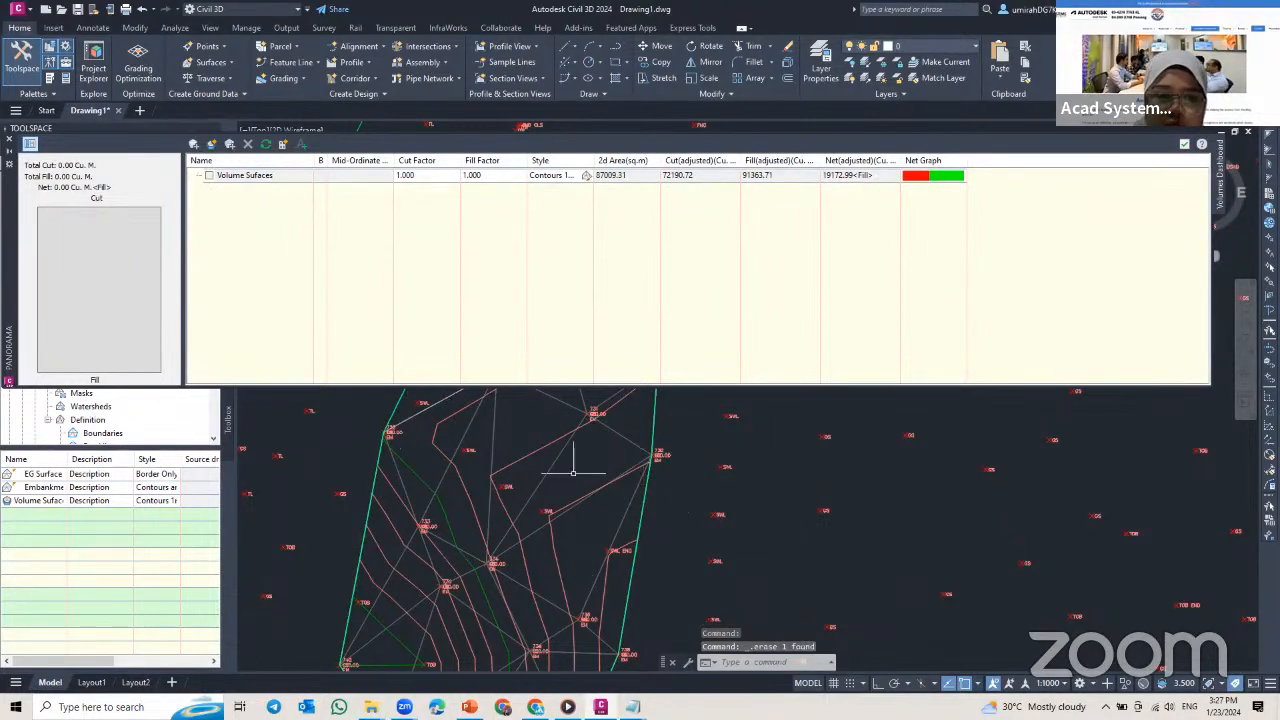
scroll(580, 449, "down", 5)
key("Escape")
left_click(210, 176)
scroll(620, 470, "up", 4)
key("Escape")
key("Escape")
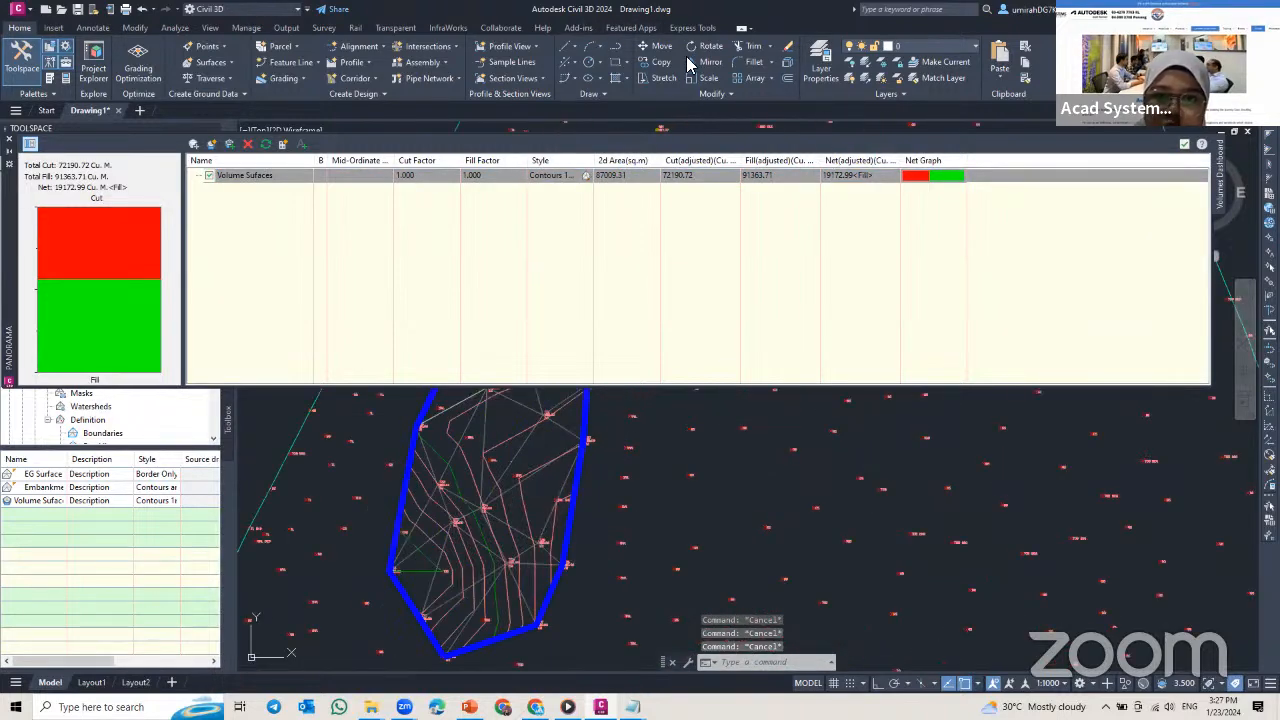
Step: Draw a rectangle about 220 m by 143 m from inside the embankment across its eastern boundary
left_click(619, 48)
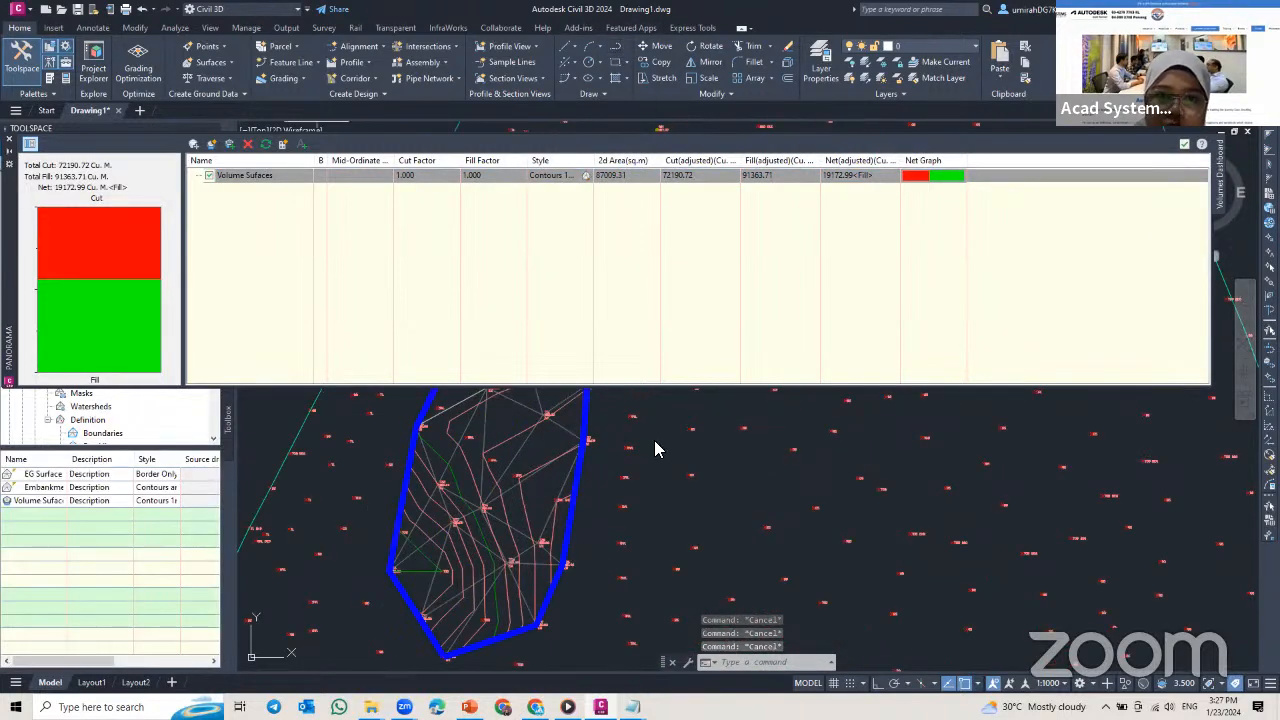
left_click(10, 140)
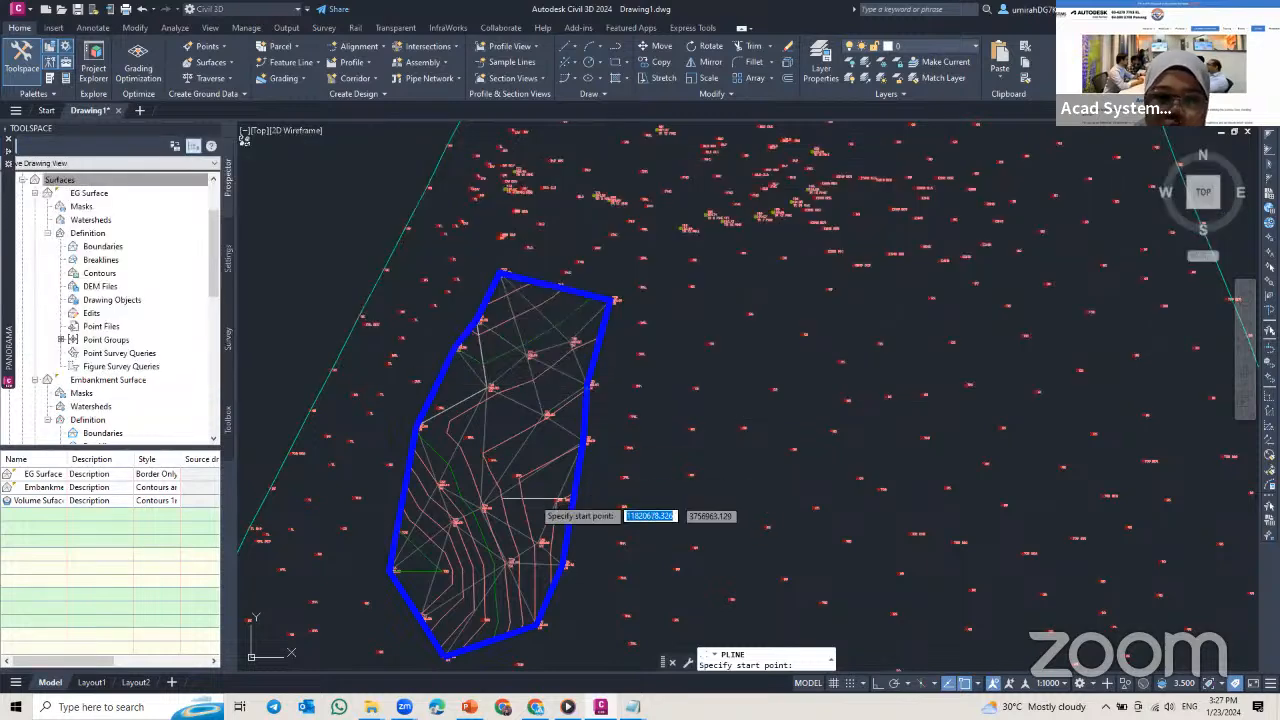
left_click(622, 65)
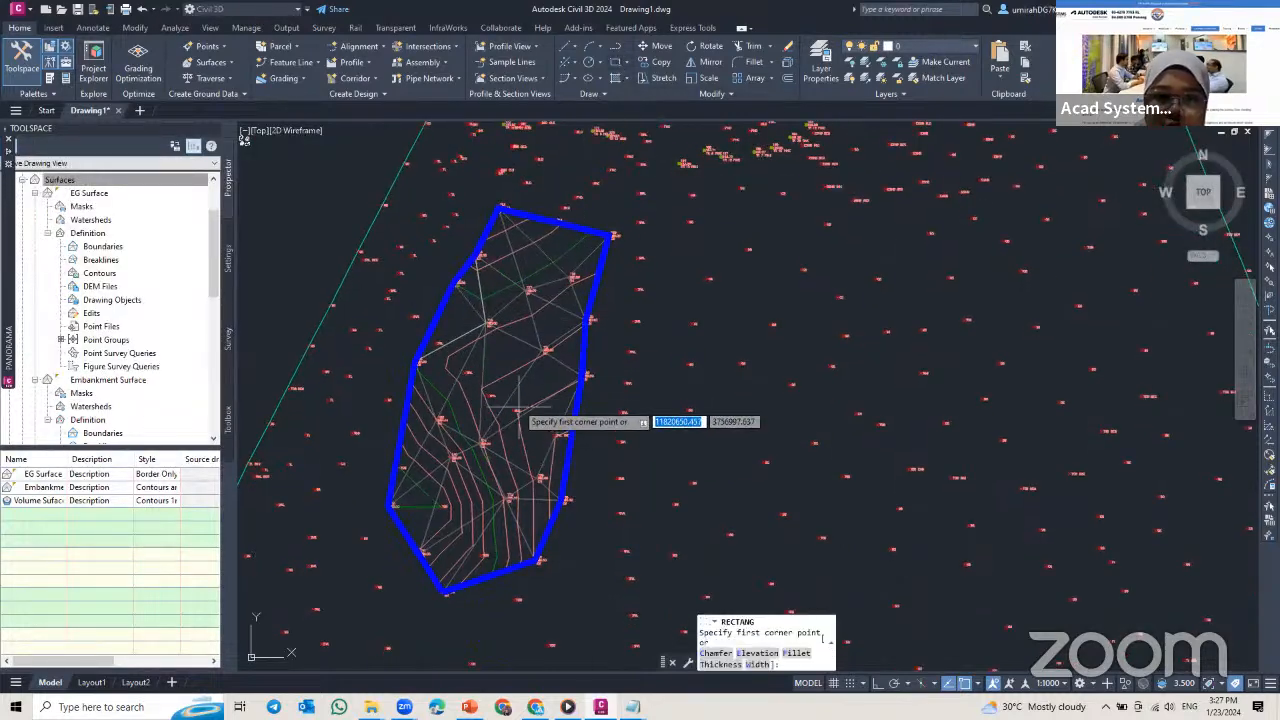
left_click(477, 380)
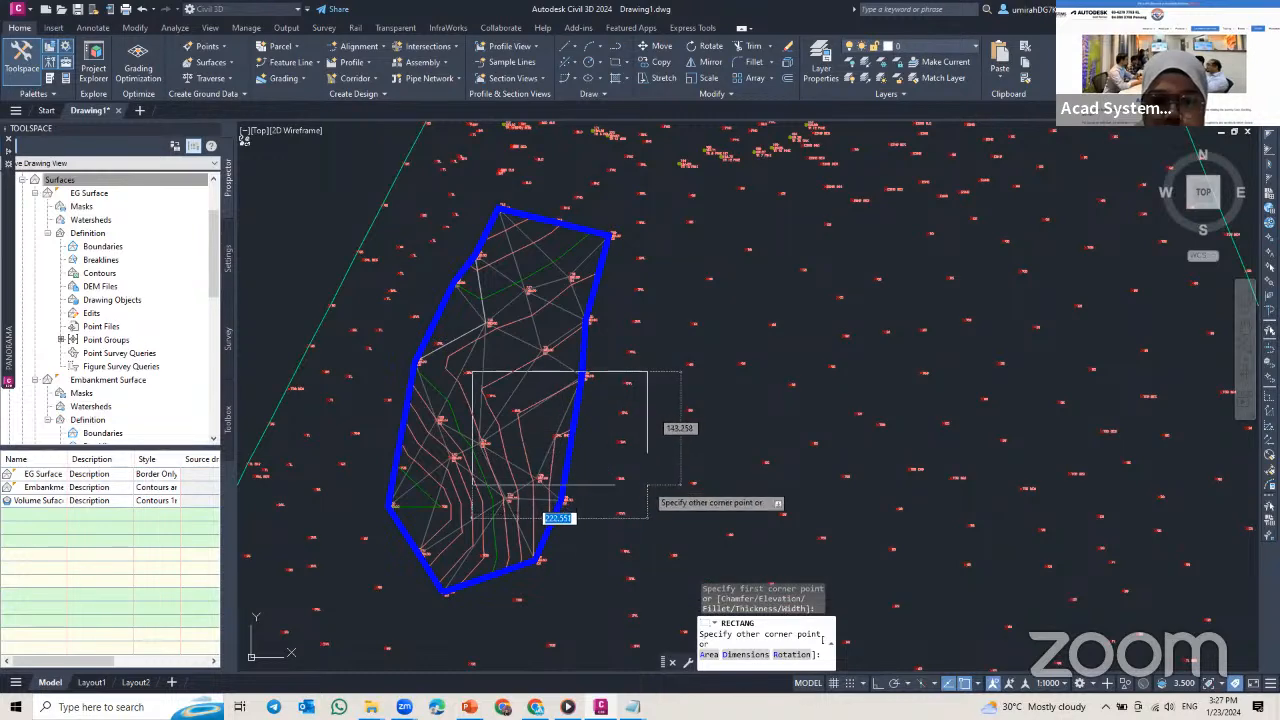
left_click(647, 484)
key("Escape")
key("Escape")
key("Escape")
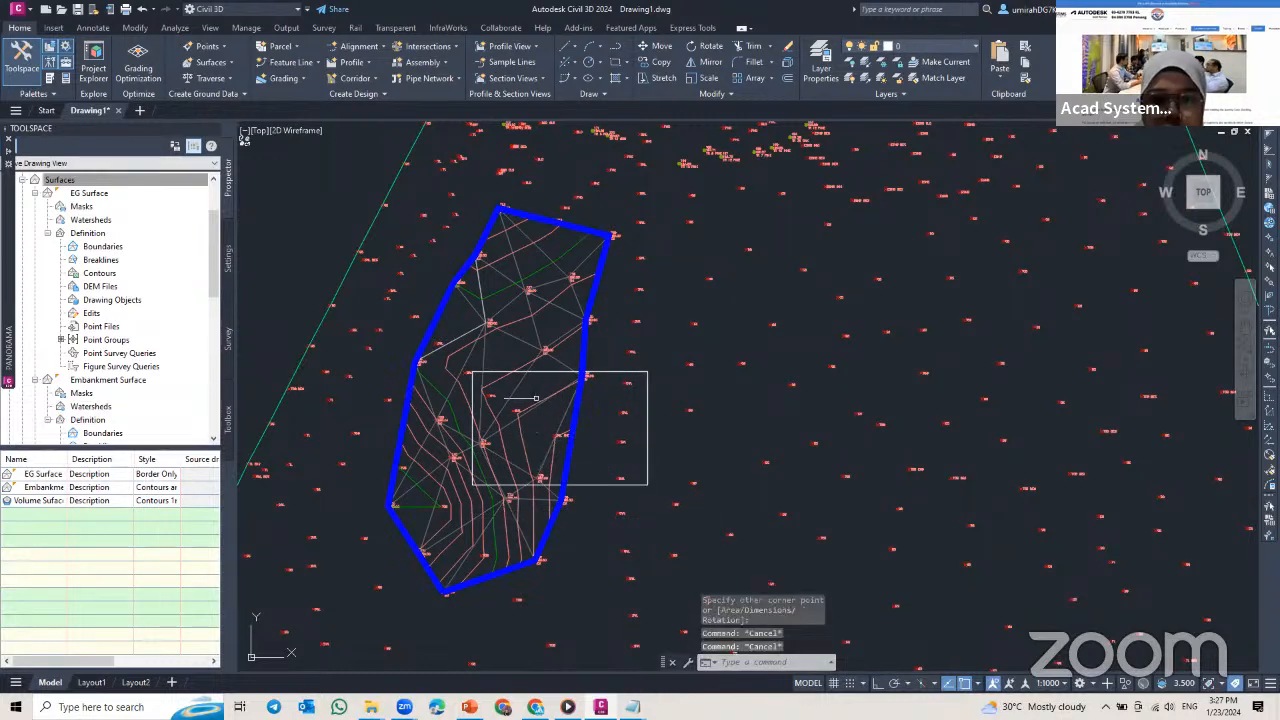
Step: Add a bounded volume to Volume Sufaces in the Volumes Dashboard, using the rectangle as its bounding object
scroll(537, 410, "up", 4)
mouse_move(4, 173)
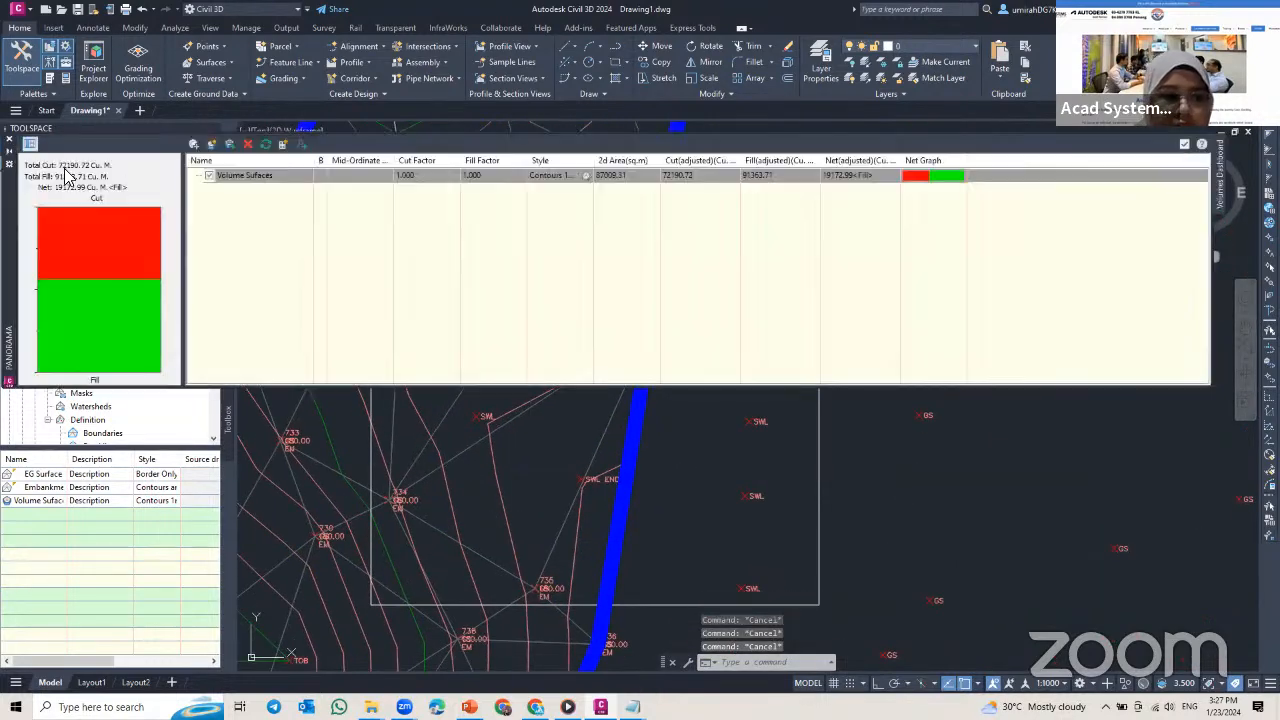
left_click(250, 180)
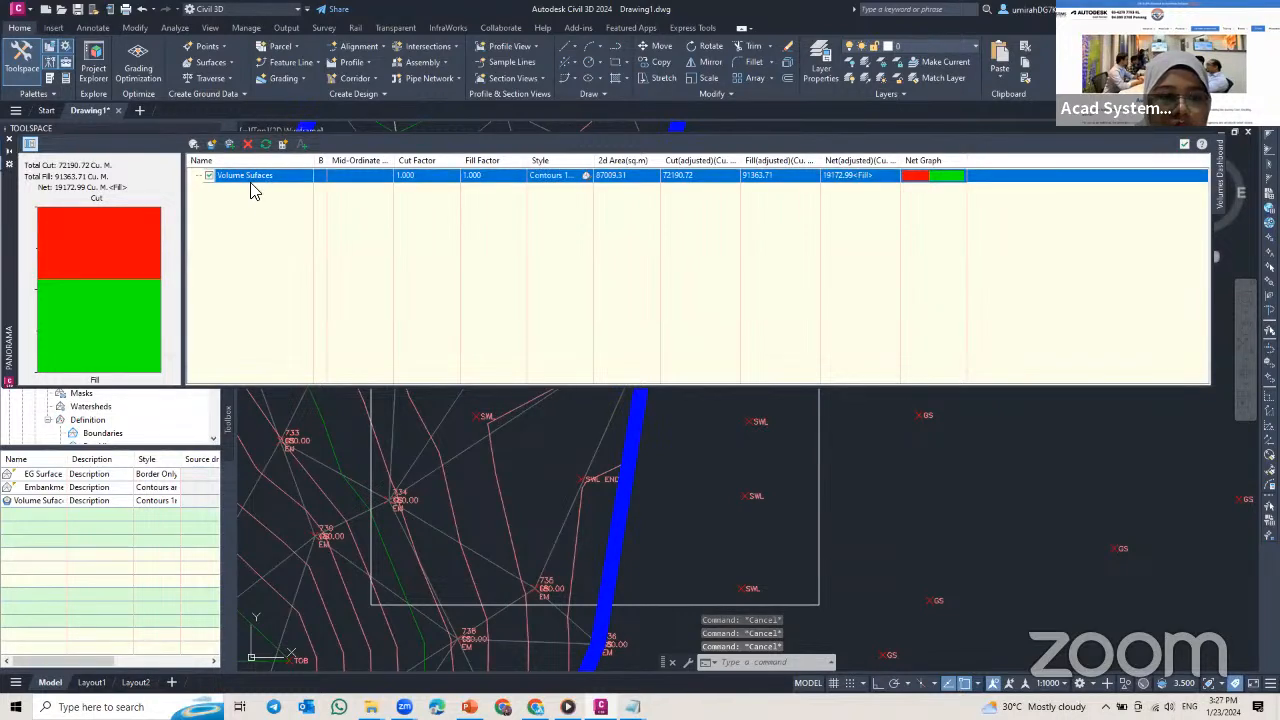
left_click(231, 146)
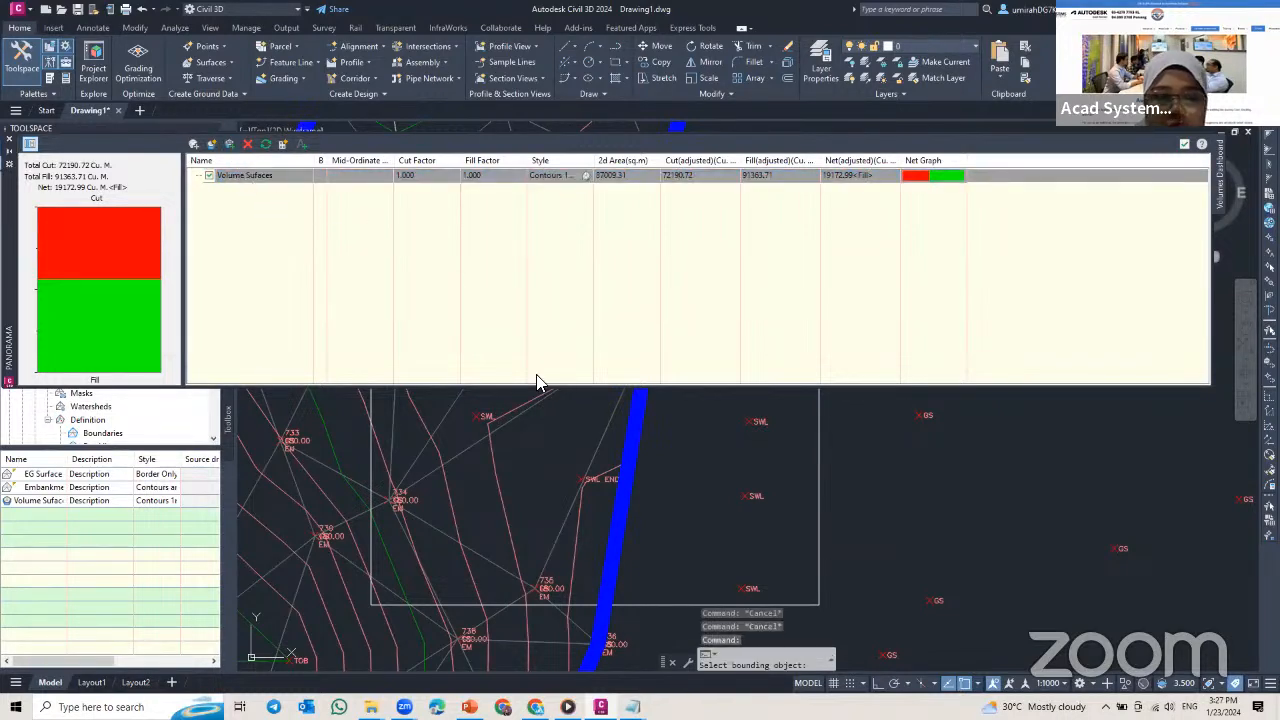
left_click(820, 604)
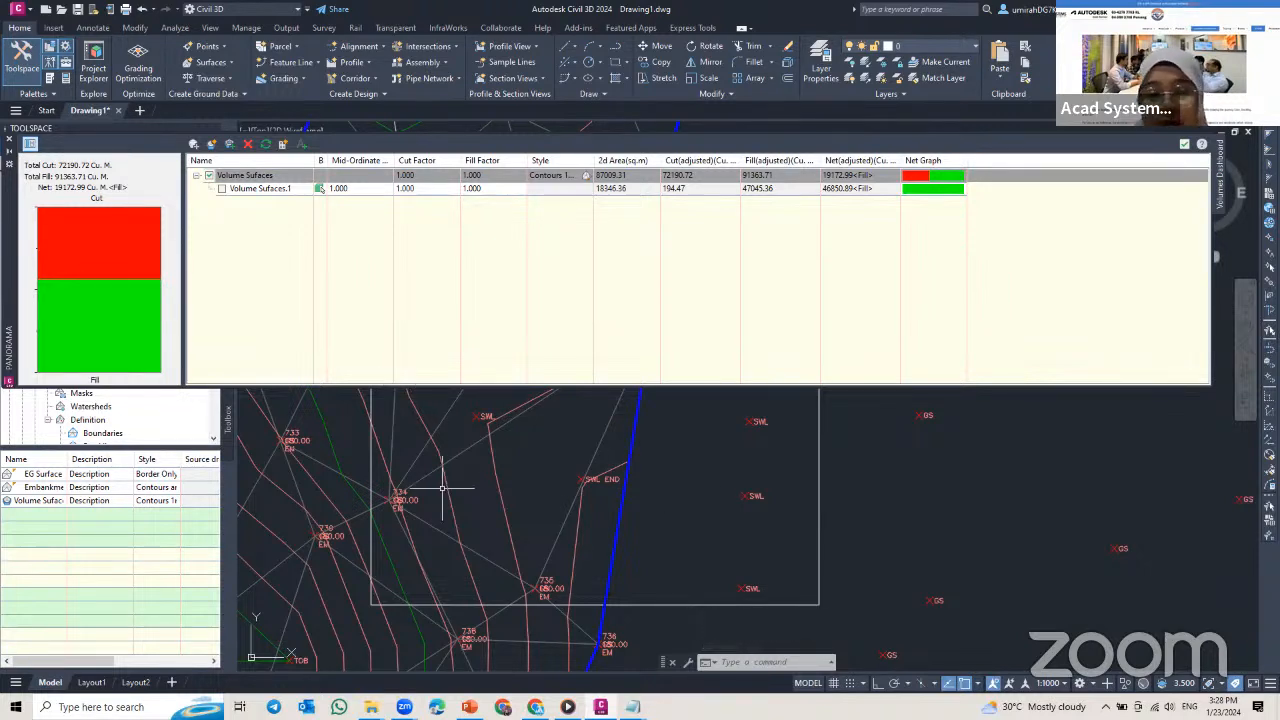
mouse_move(442, 488)
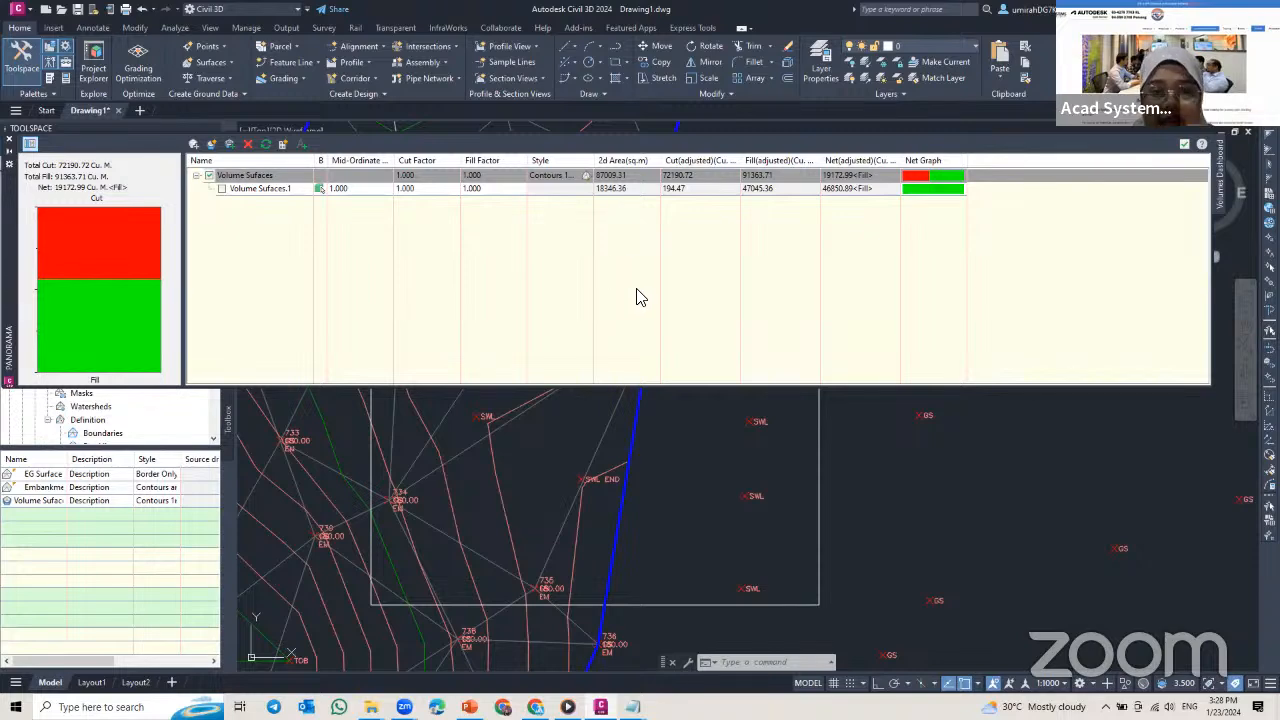
scroll(416, 507, "down", 2)
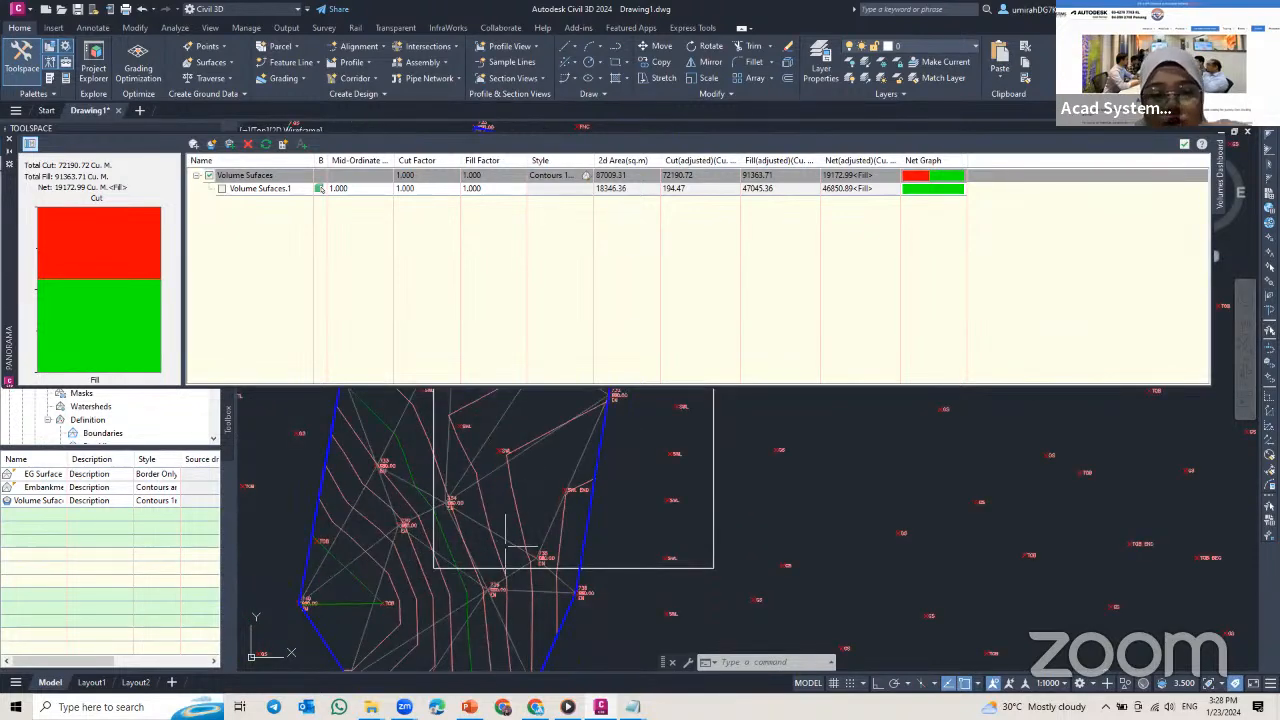
scroll(465, 515, "down", 3)
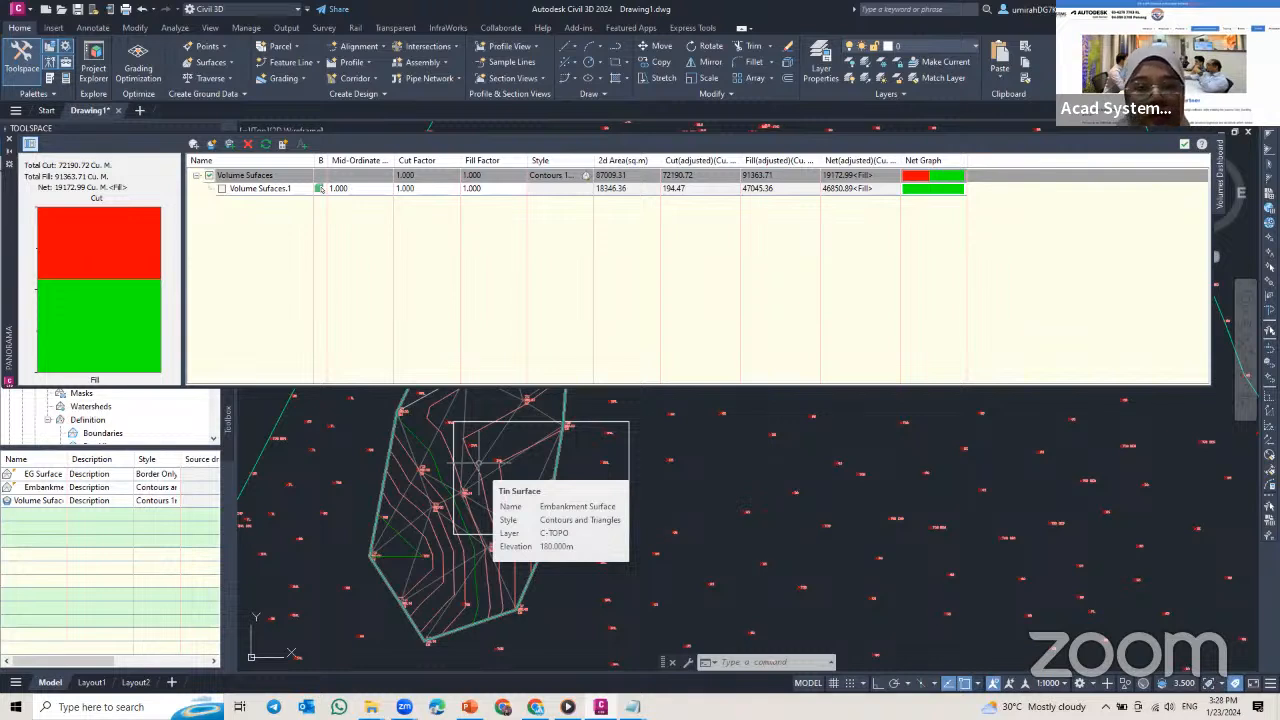
Step: Rename the bounded volume under Volume Sufaces as Property site
left_click(264, 190)
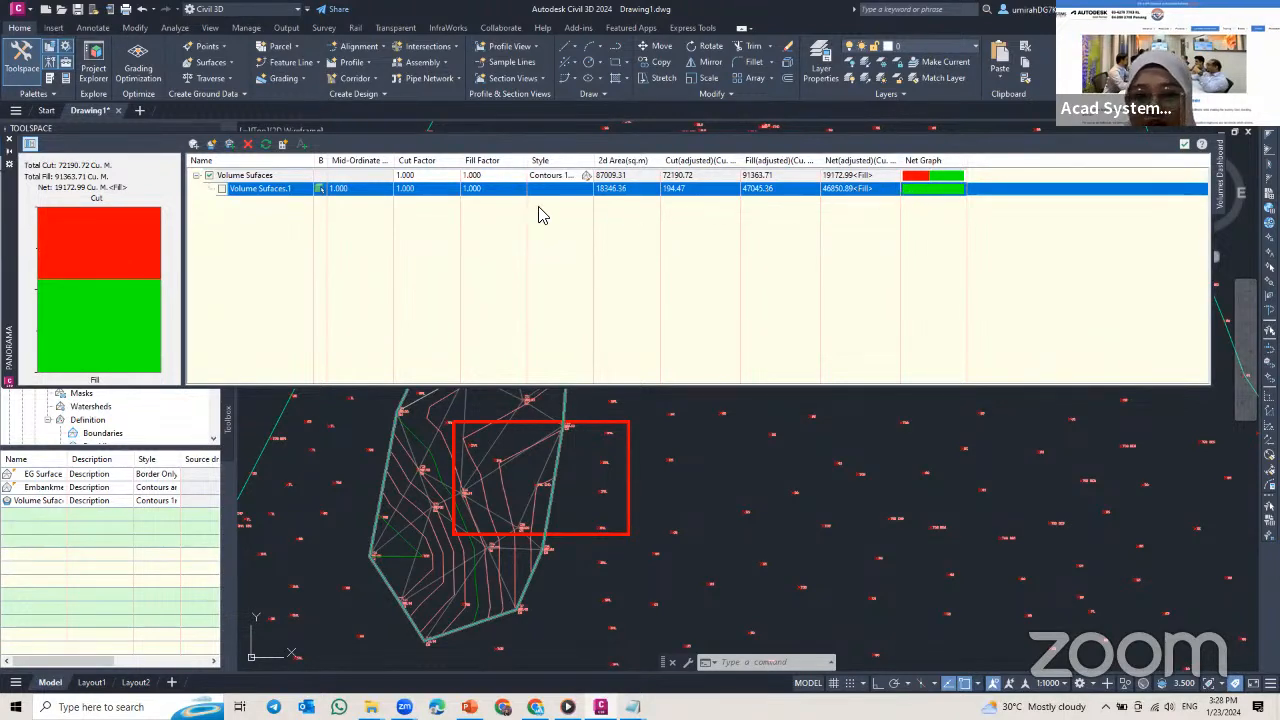
left_click(252, 189)
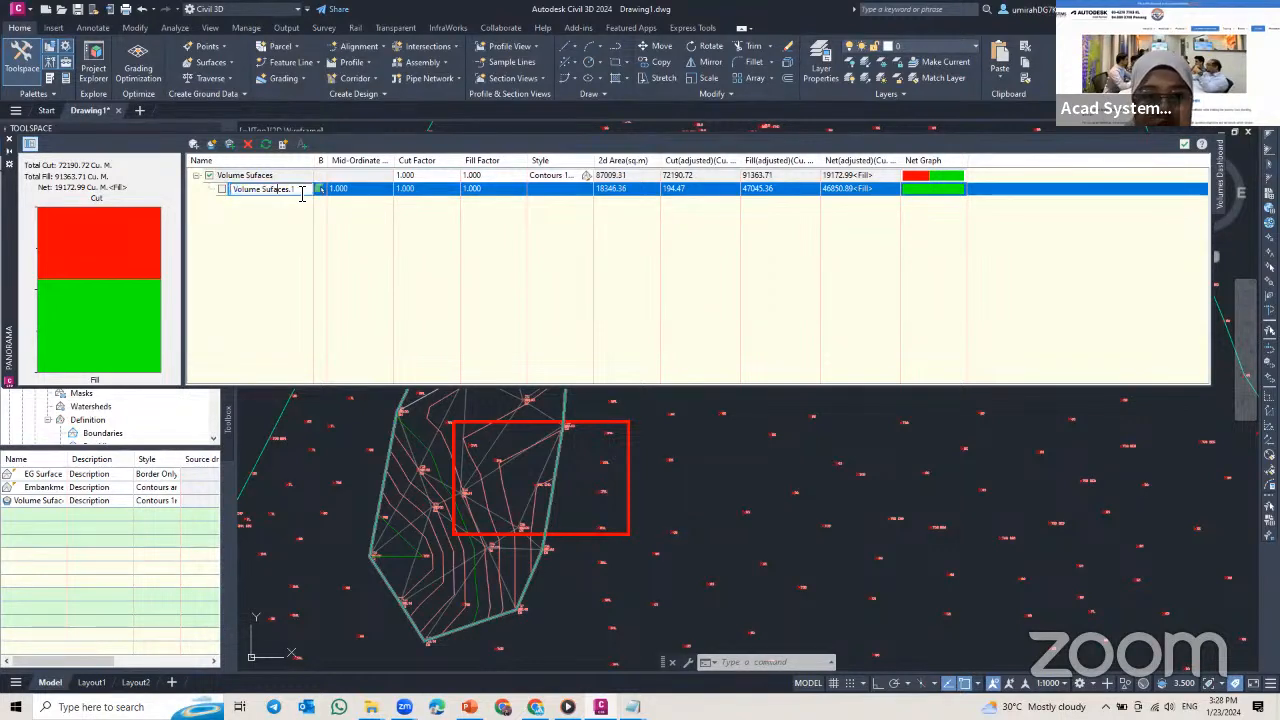
left_click_drag(302, 194, 205, 192)
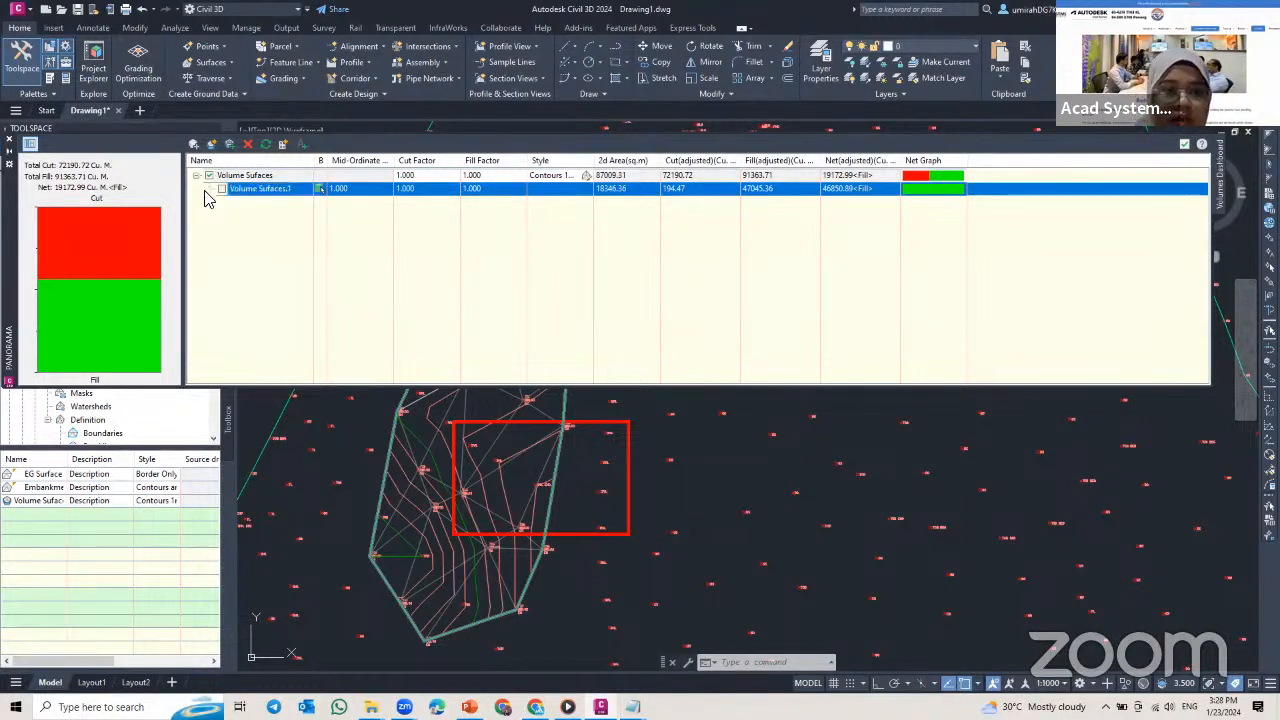
left_click(257, 196)
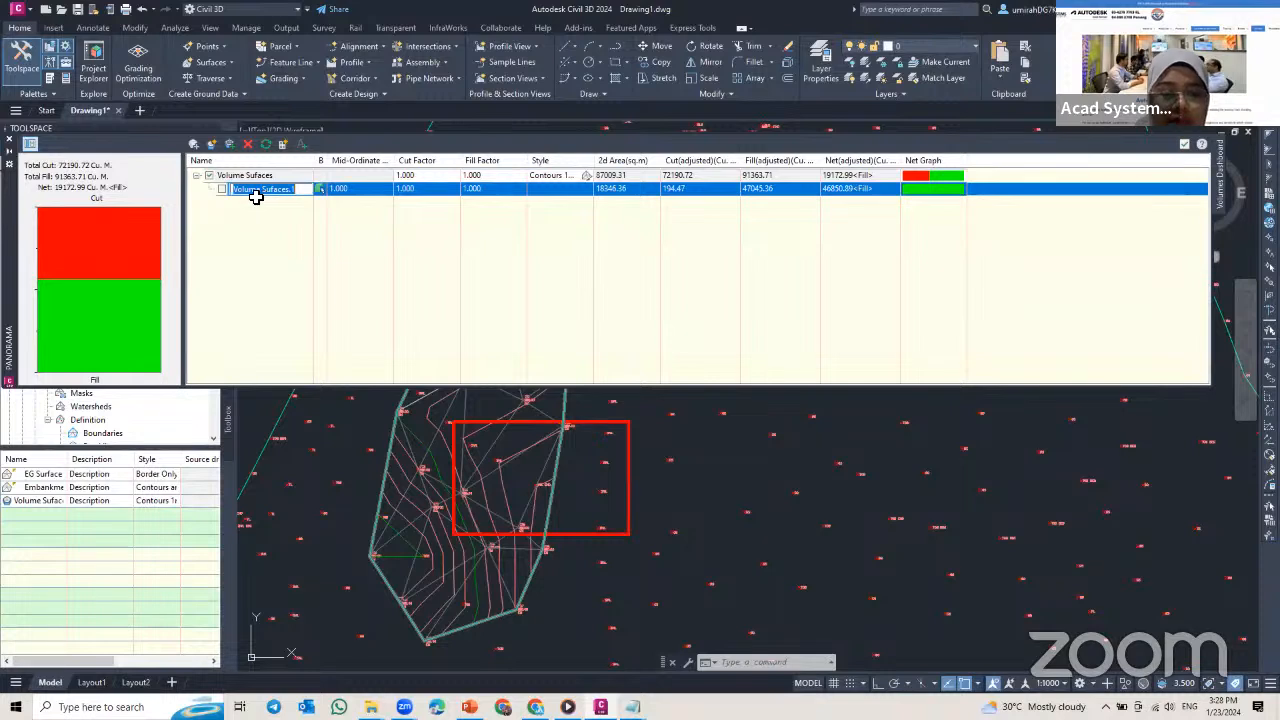
type("Property site")
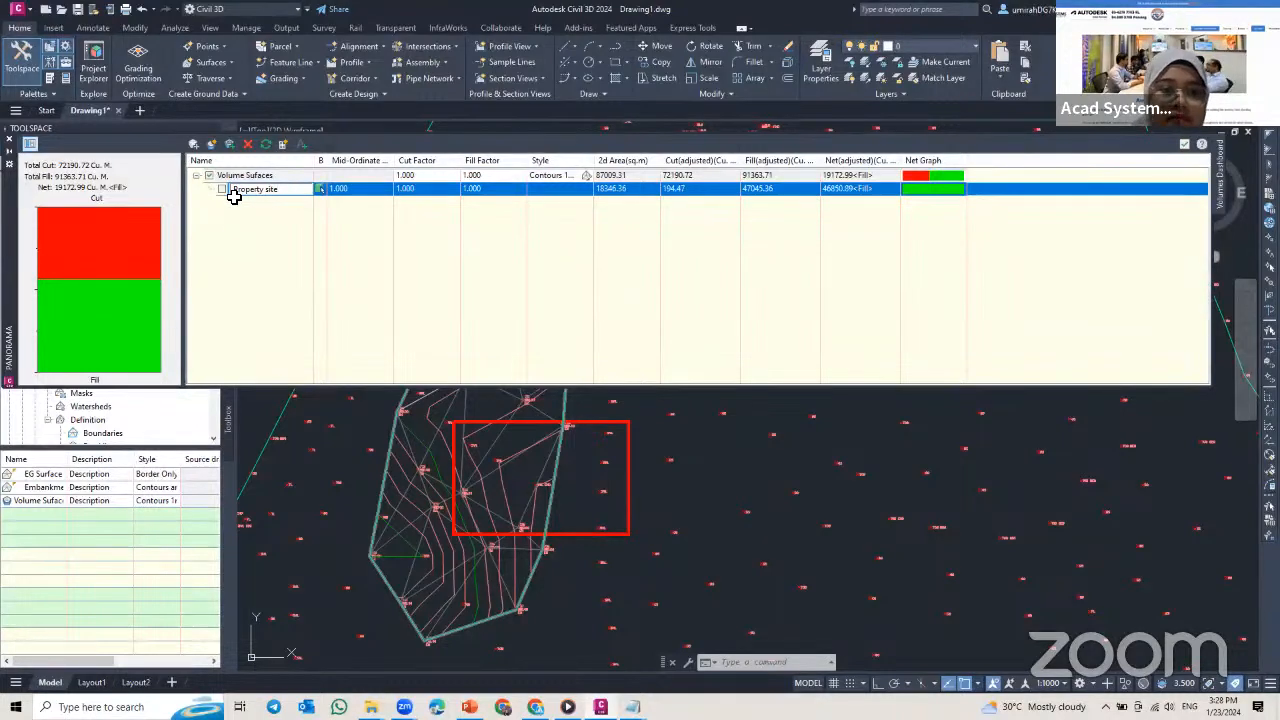
left_click(239, 236)
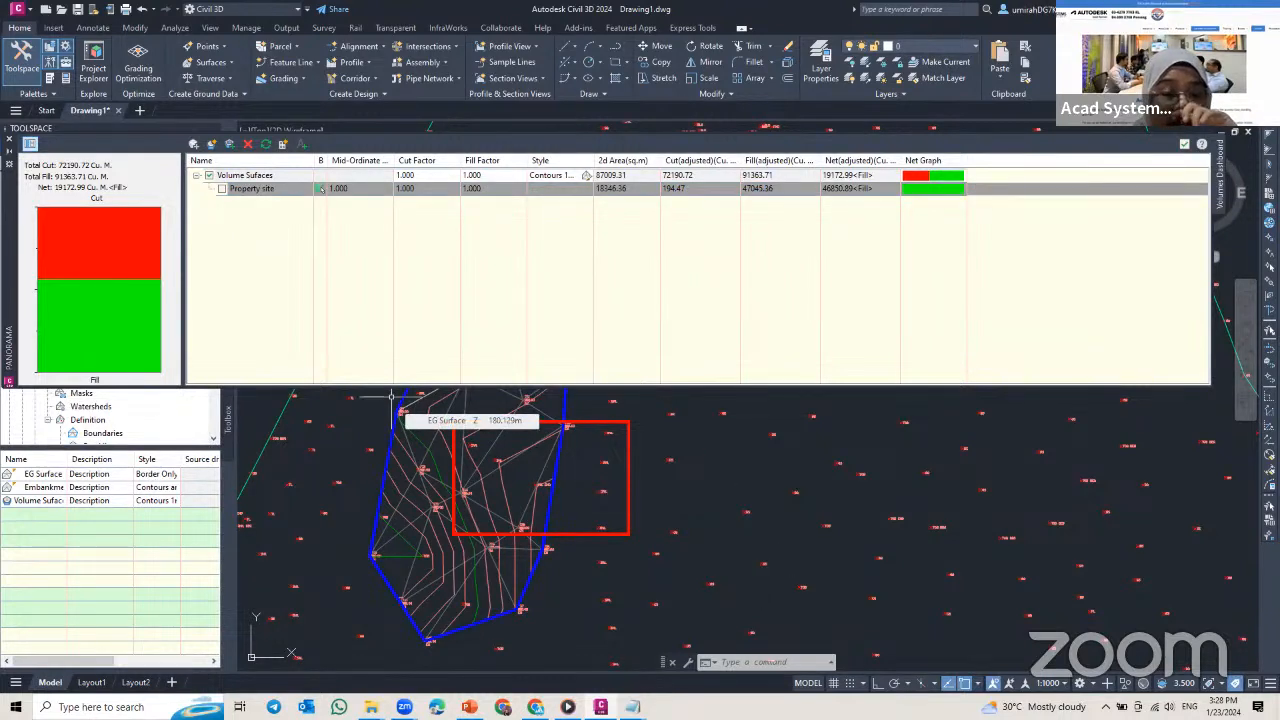
key("Escape")
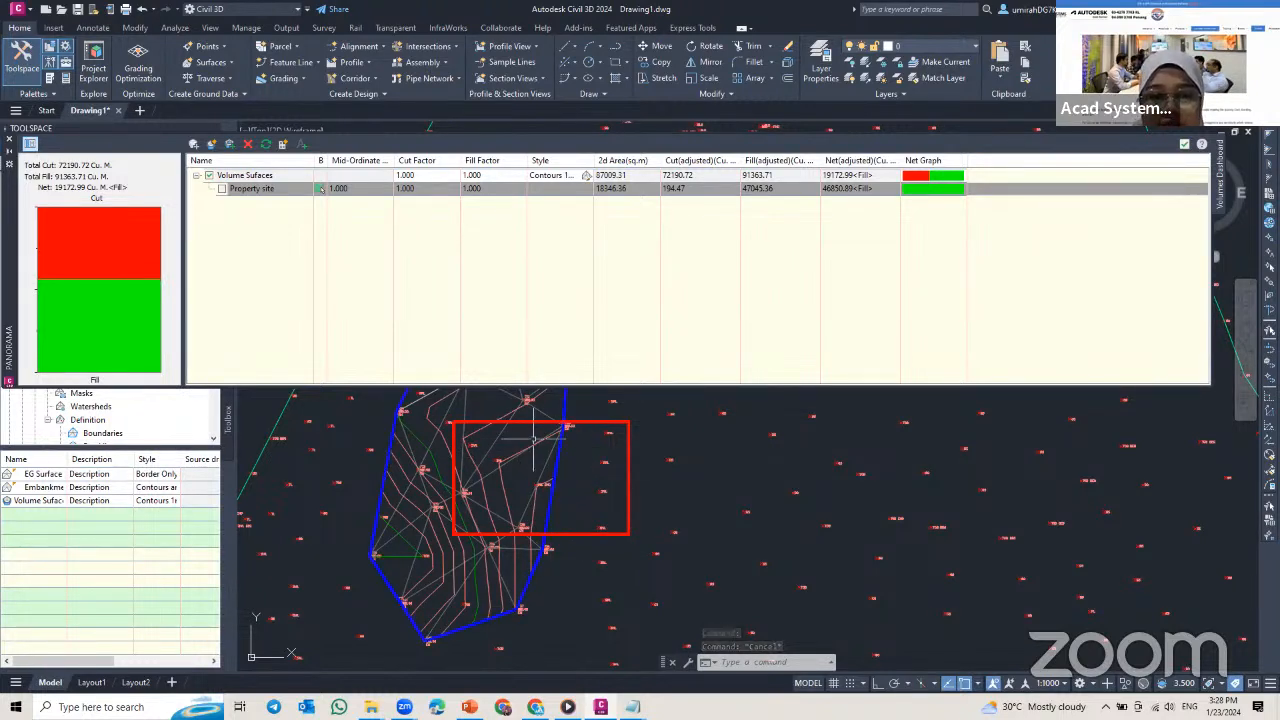
Step: Toggle which volumes count toward the dashboard totals, ending with both Volume Sufaces and Property site included
mouse_move(503, 498)
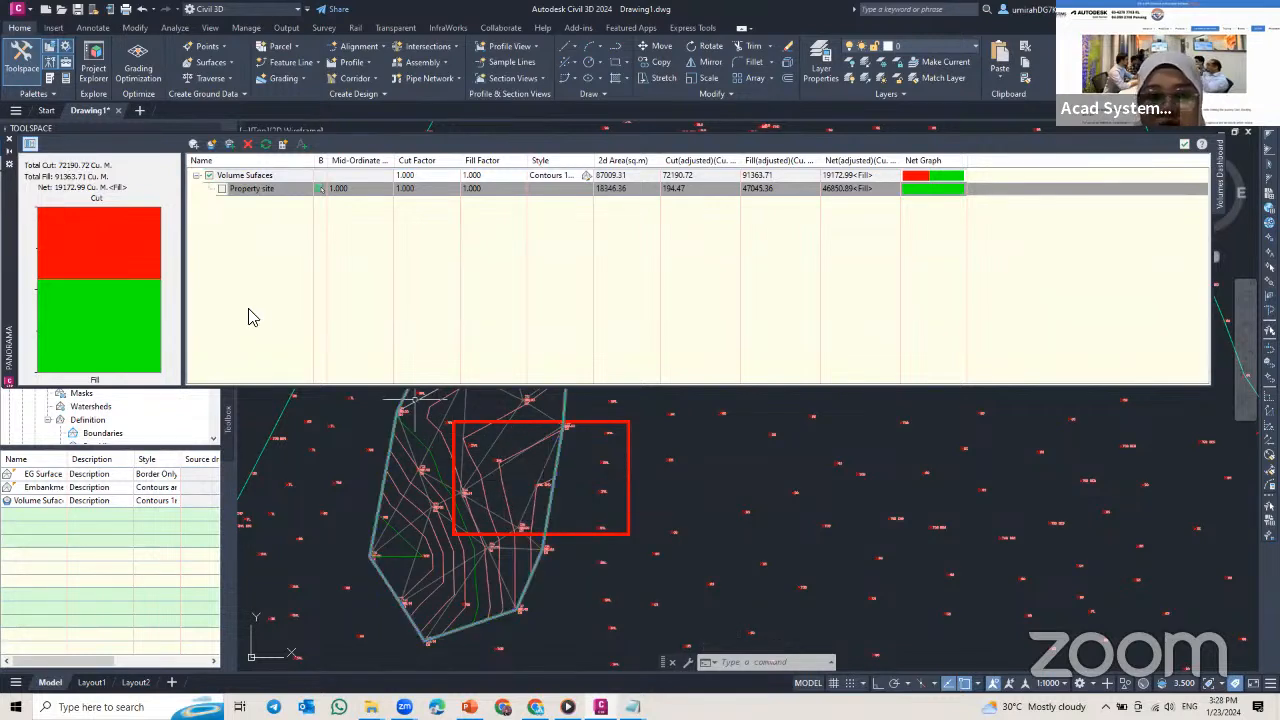
left_click(221, 188)
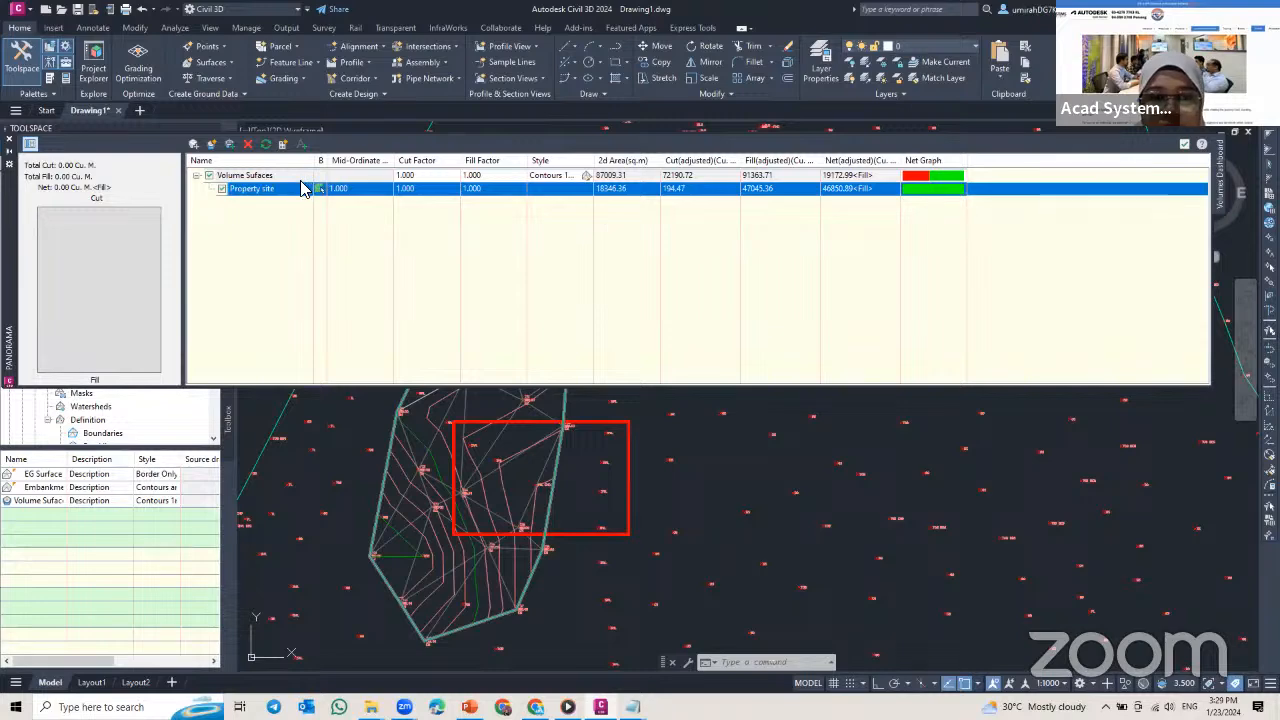
left_click(211, 176)
left_click(221, 188)
left_click(211, 179)
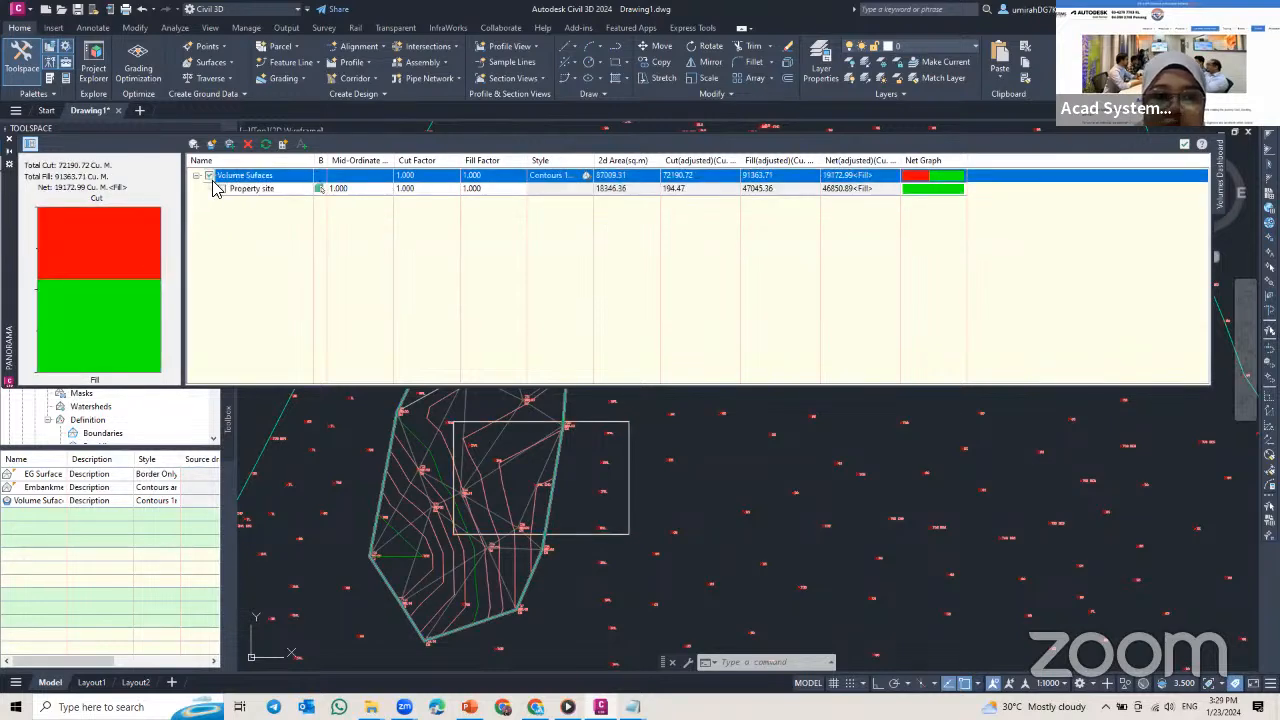
left_click(222, 189)
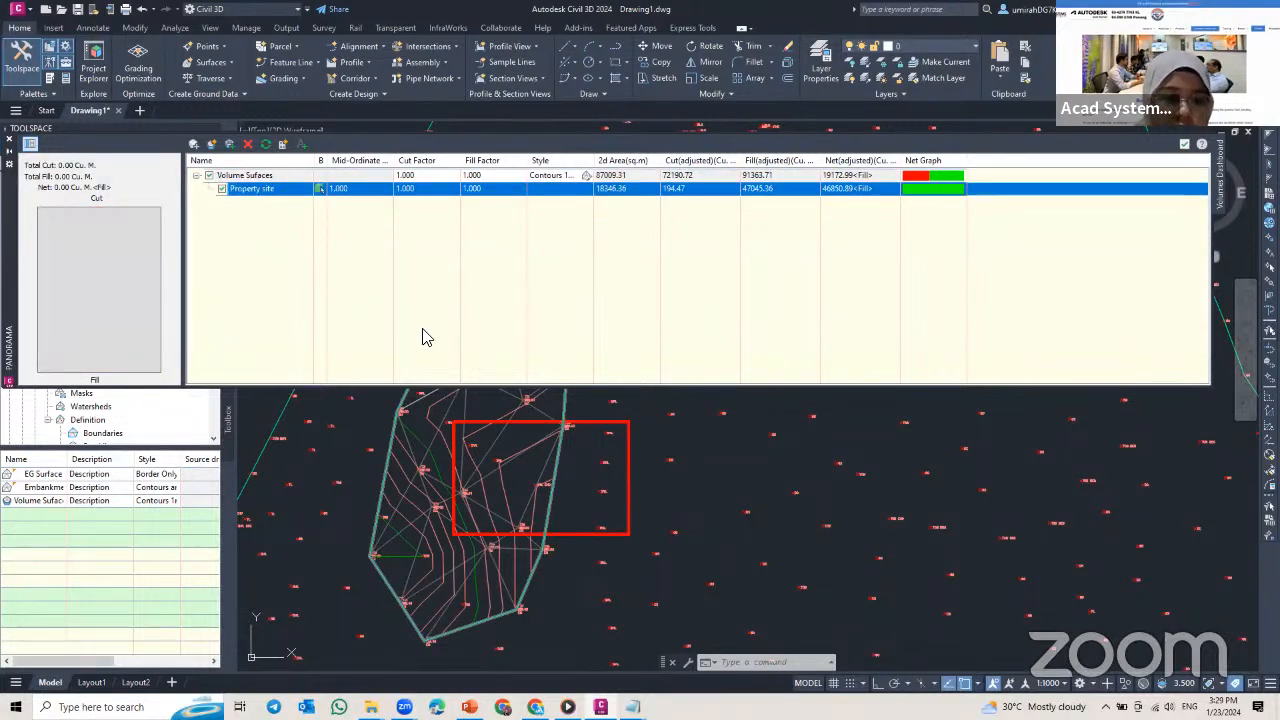
key("Escape")
key("Escape")
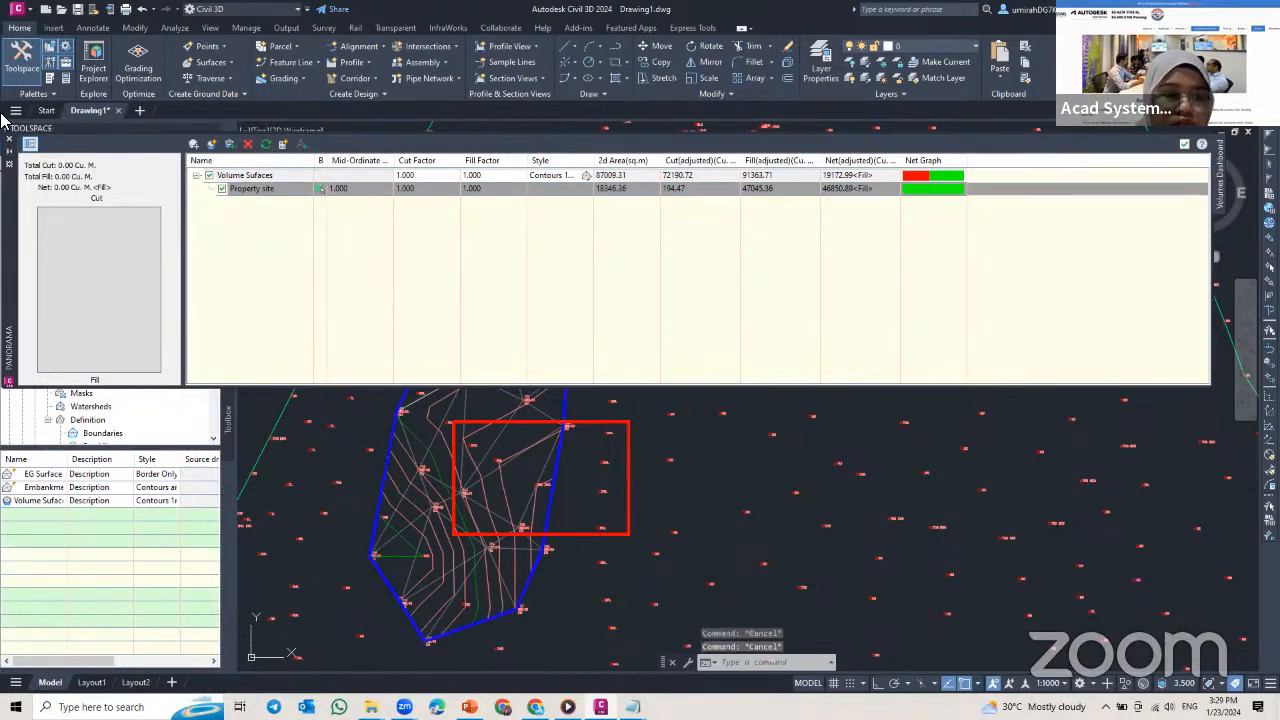
Step: View the whole rectangle over the embankment, and deselect Property site in the Volumes Dashboard
left_click(9, 149)
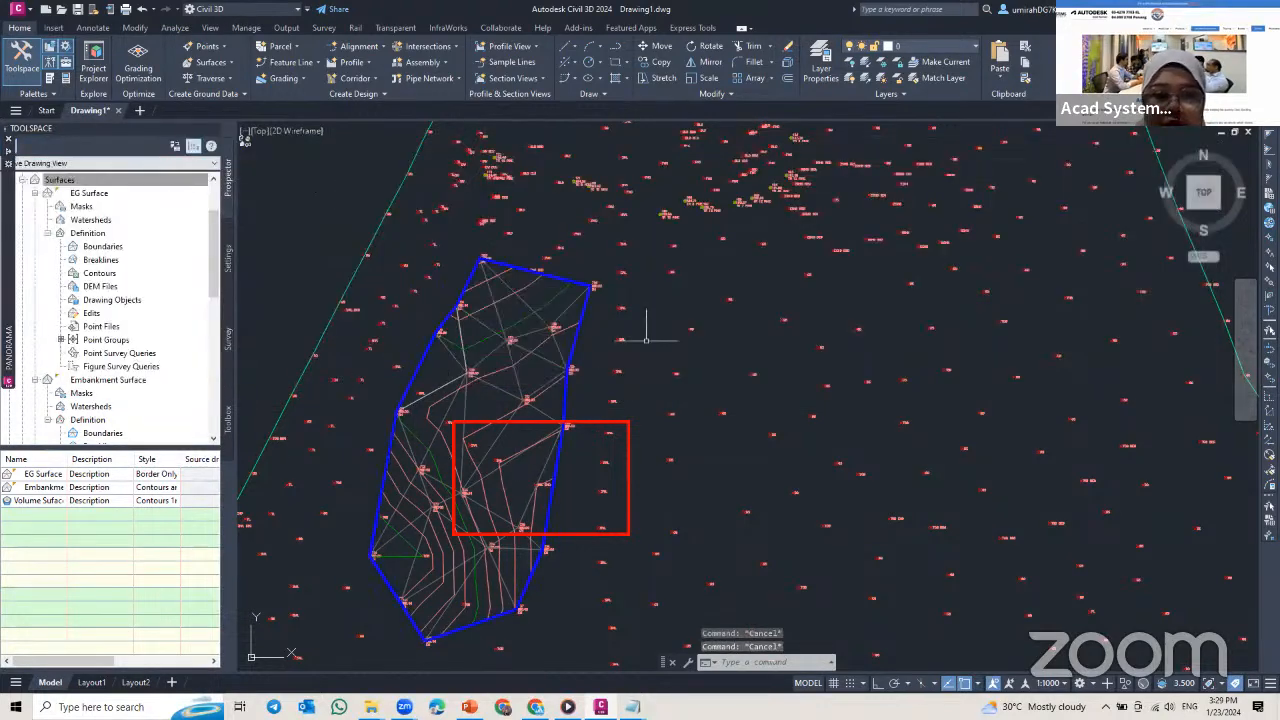
middle_click_drag(592, 375, 621, 286)
key("Escape")
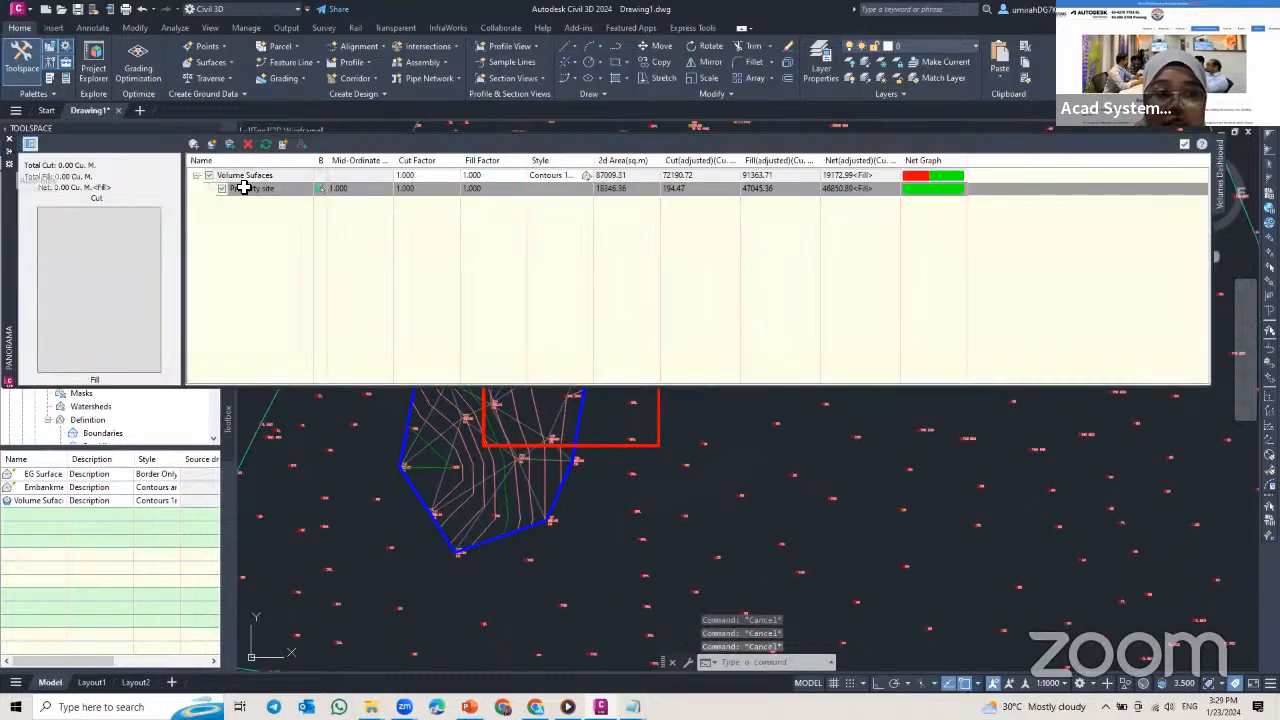
left_click(344, 266)
left_click(343, 267)
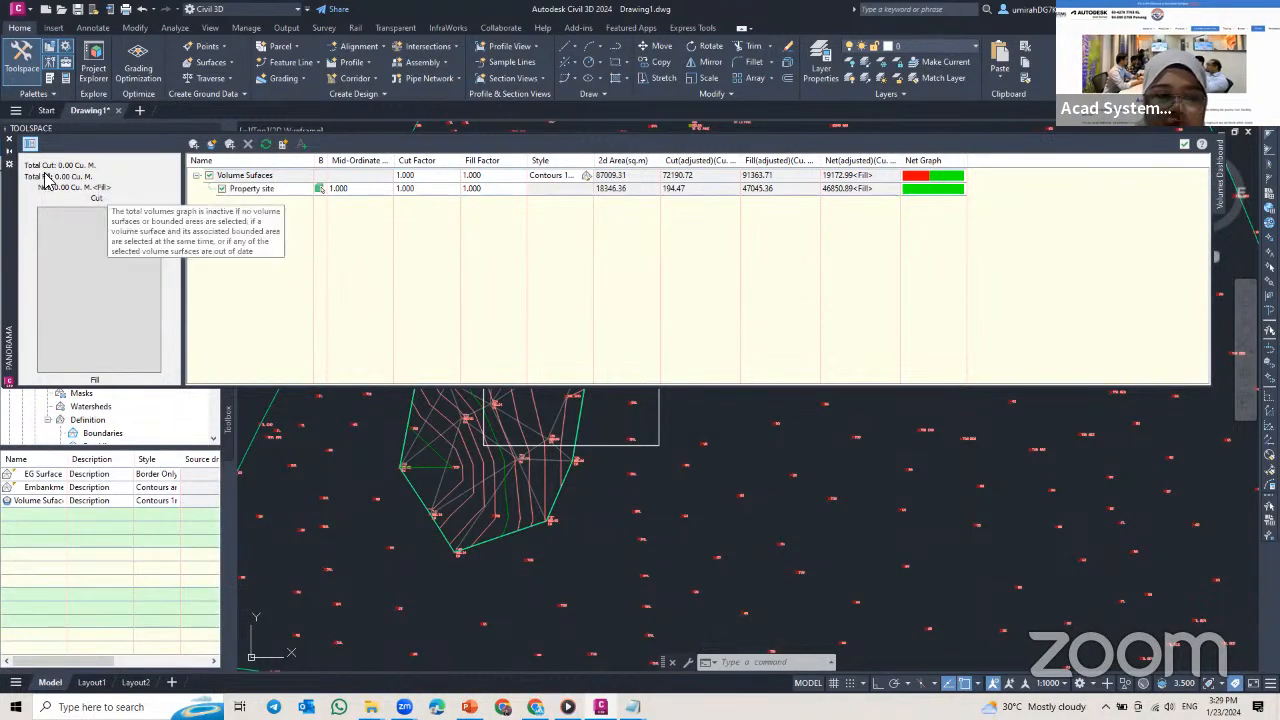
Step: Change the surface style of Volume Sufaces to Cut and Fill Banding 0.5m Interval (2D) in its surface properties
left_click(9, 150)
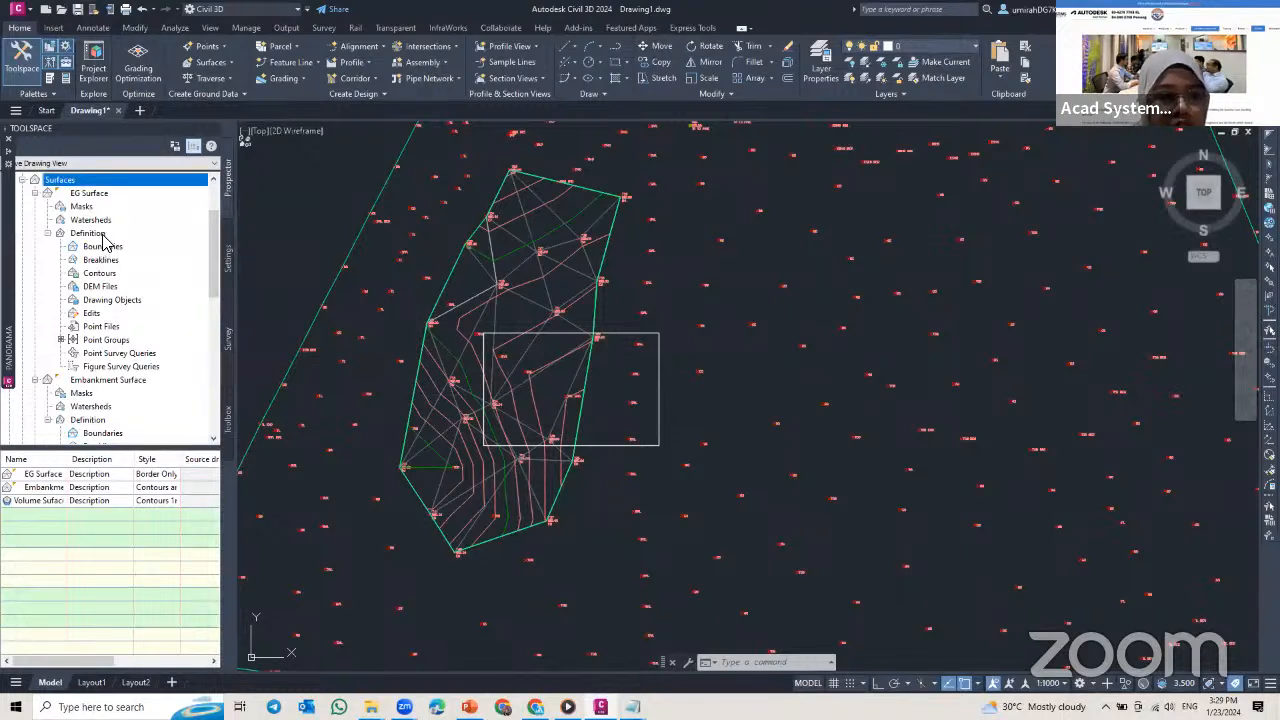
scroll(76, 300, "down", 5)
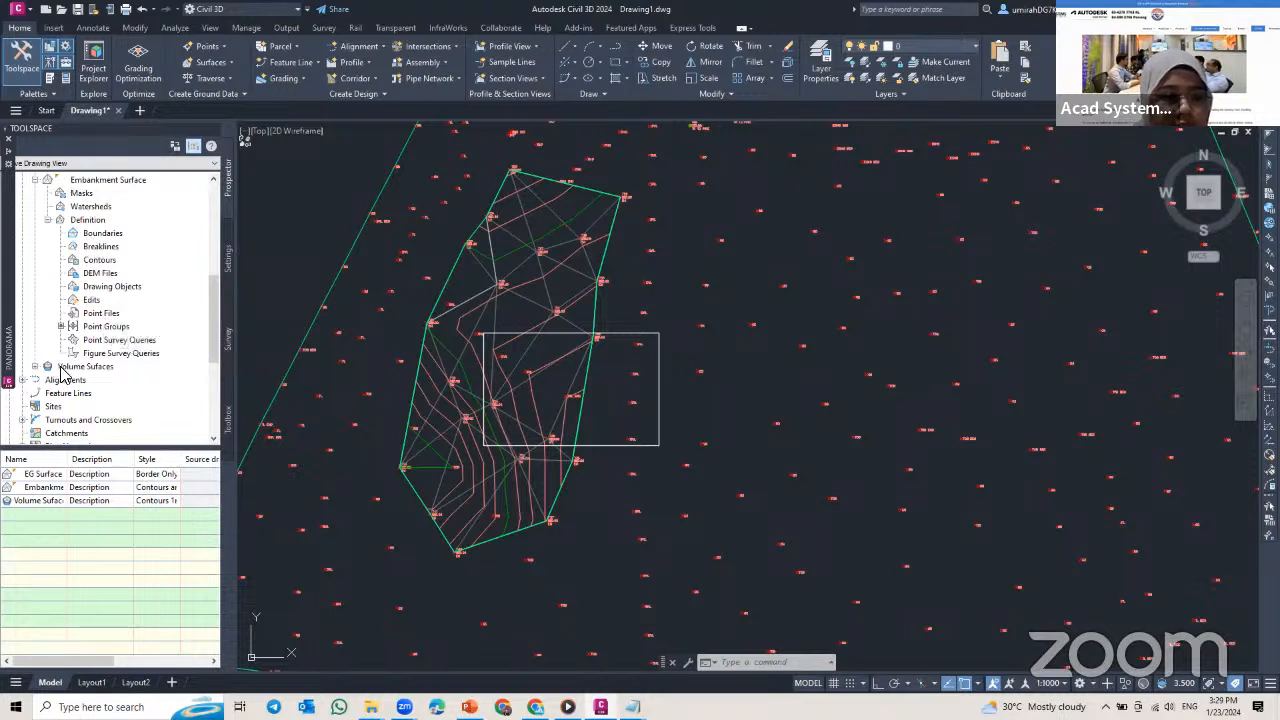
left_click(75, 367)
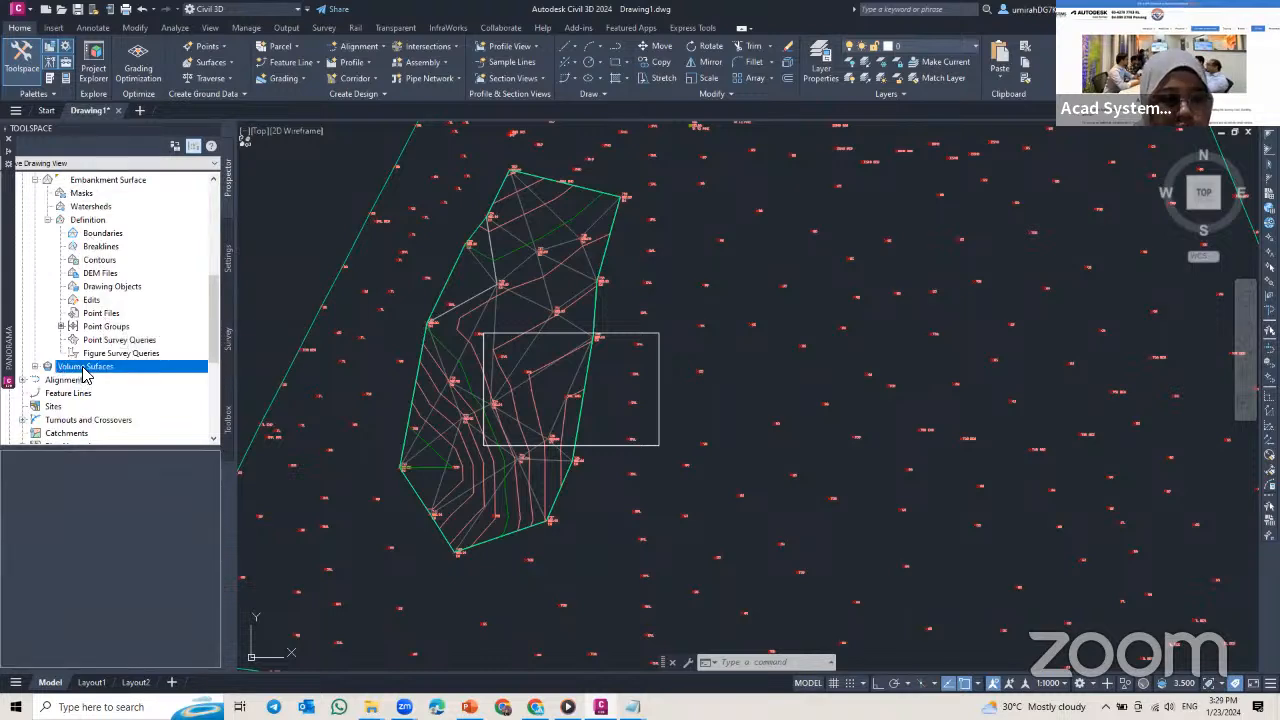
right_click(83, 369)
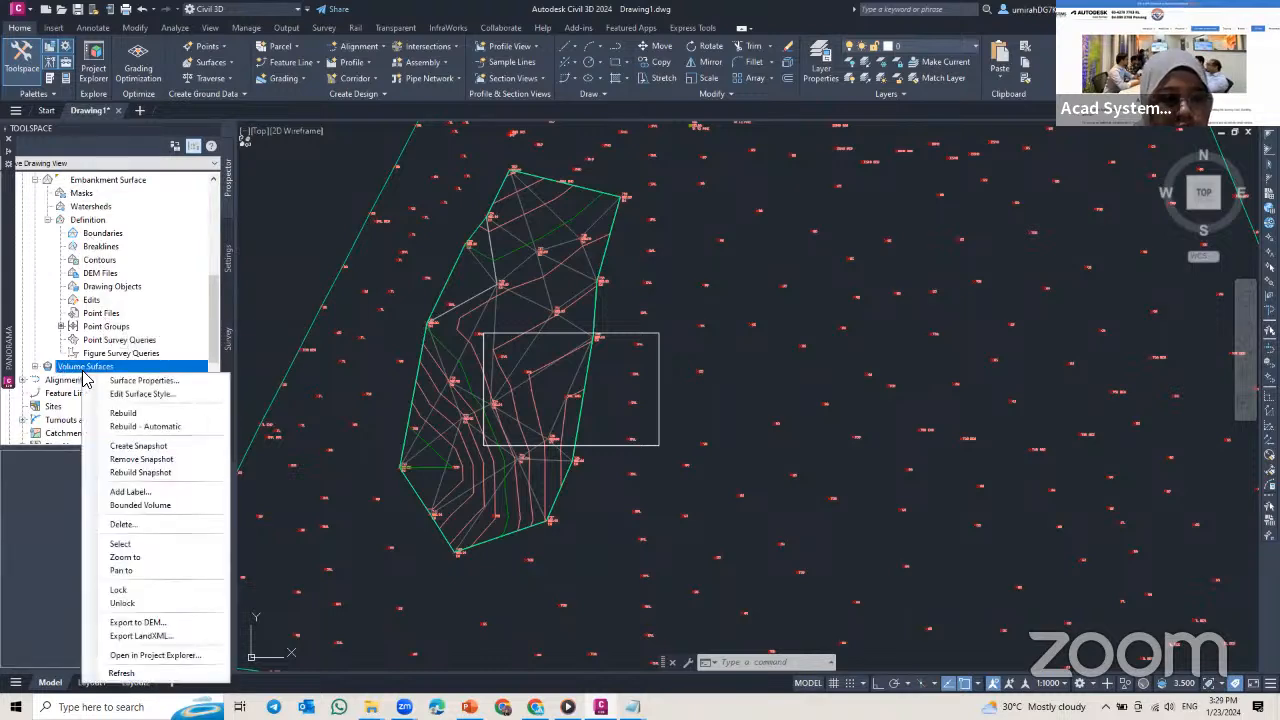
left_click(140, 381)
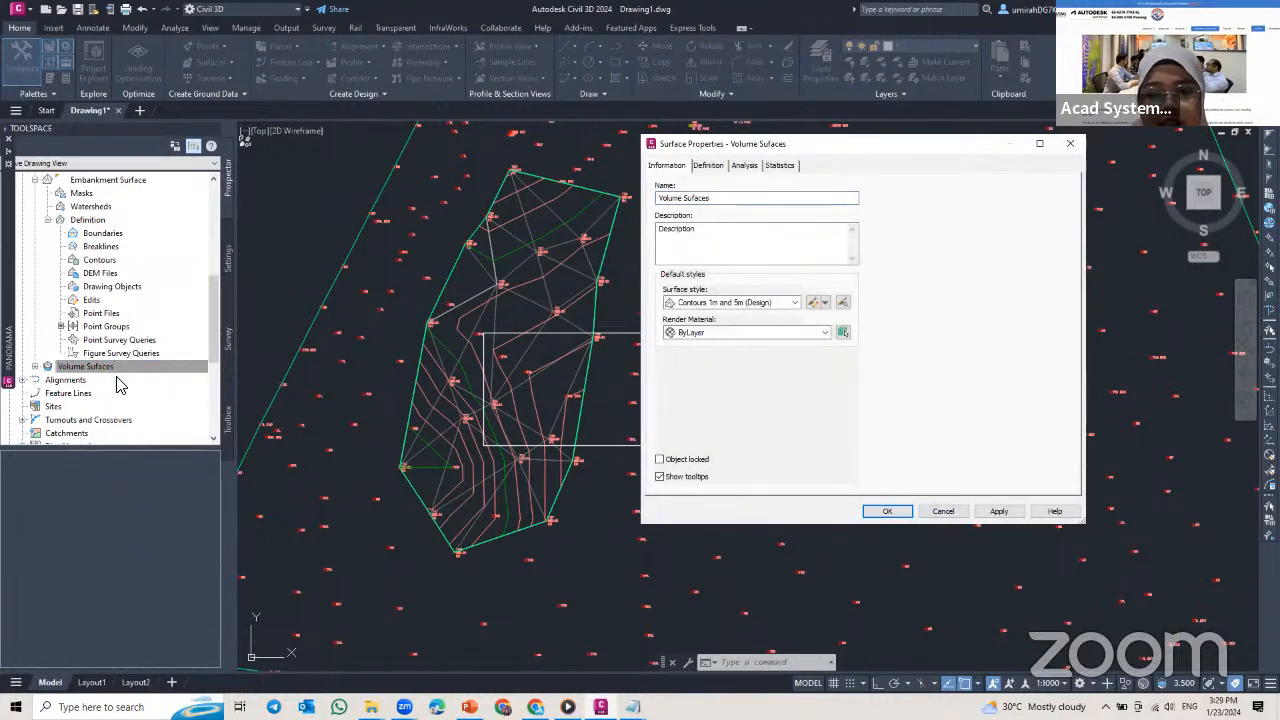
left_click(690, 254)
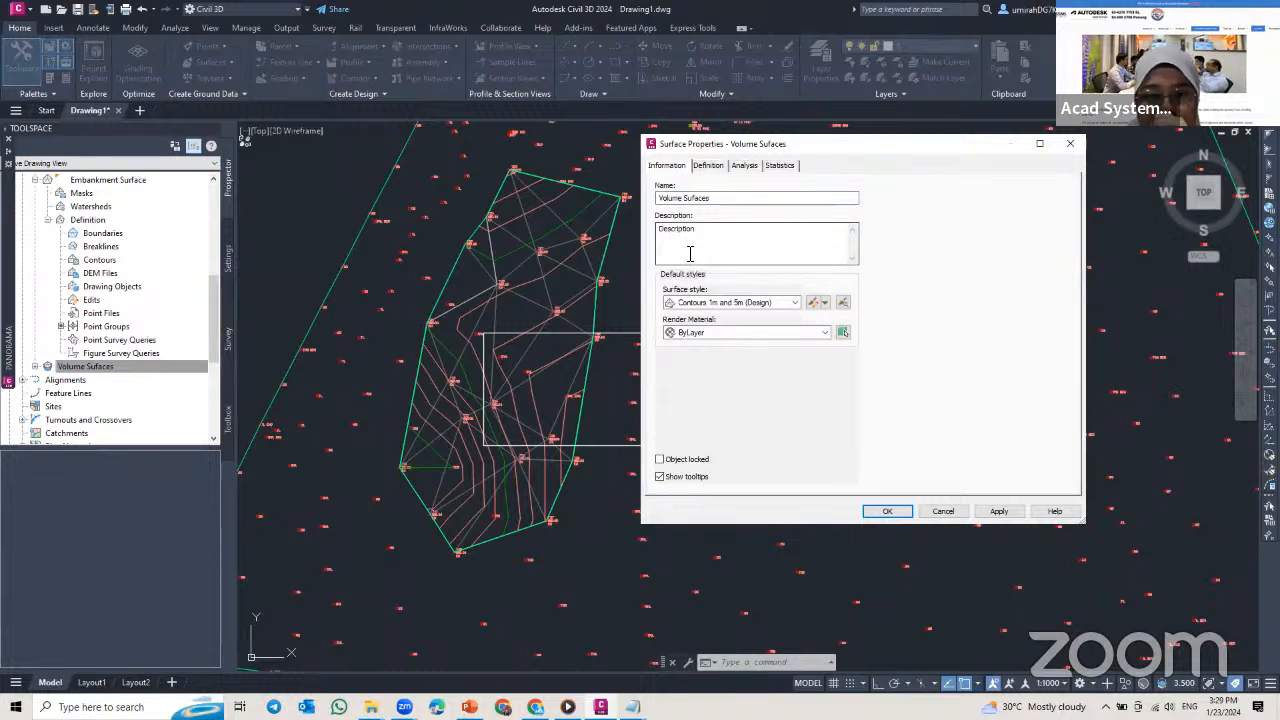
left_click(789, 306)
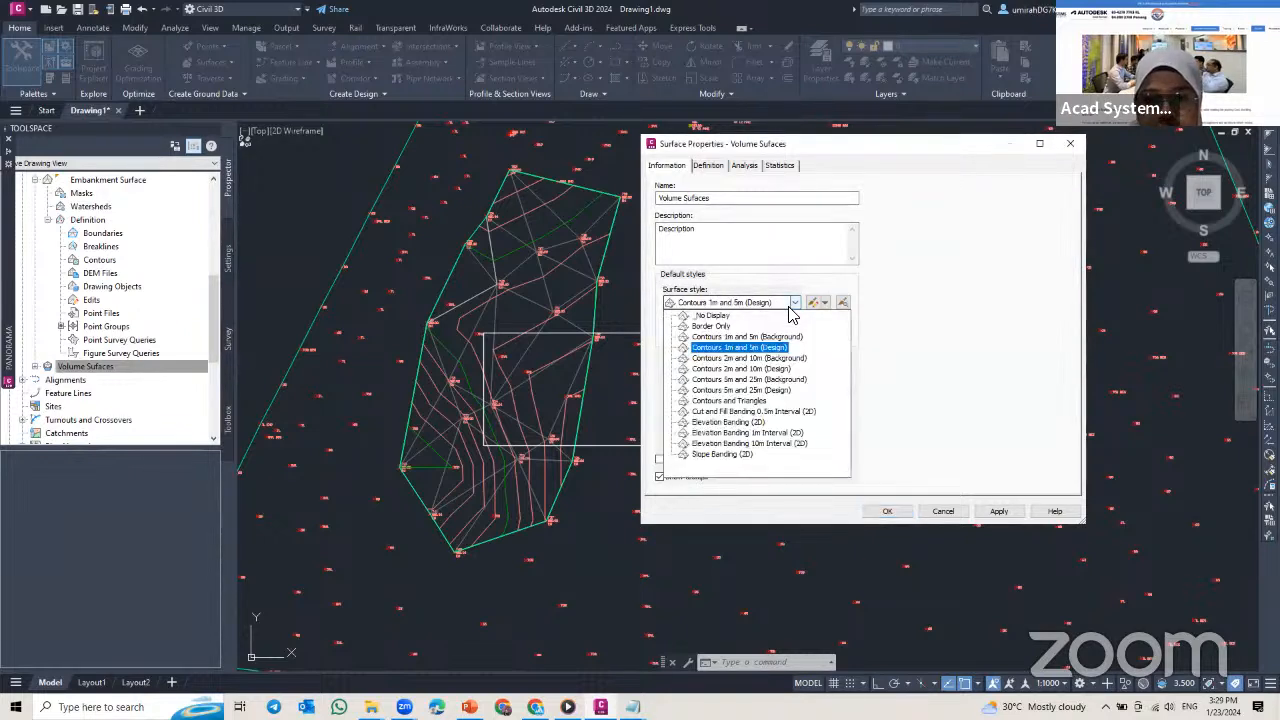
left_click(762, 417)
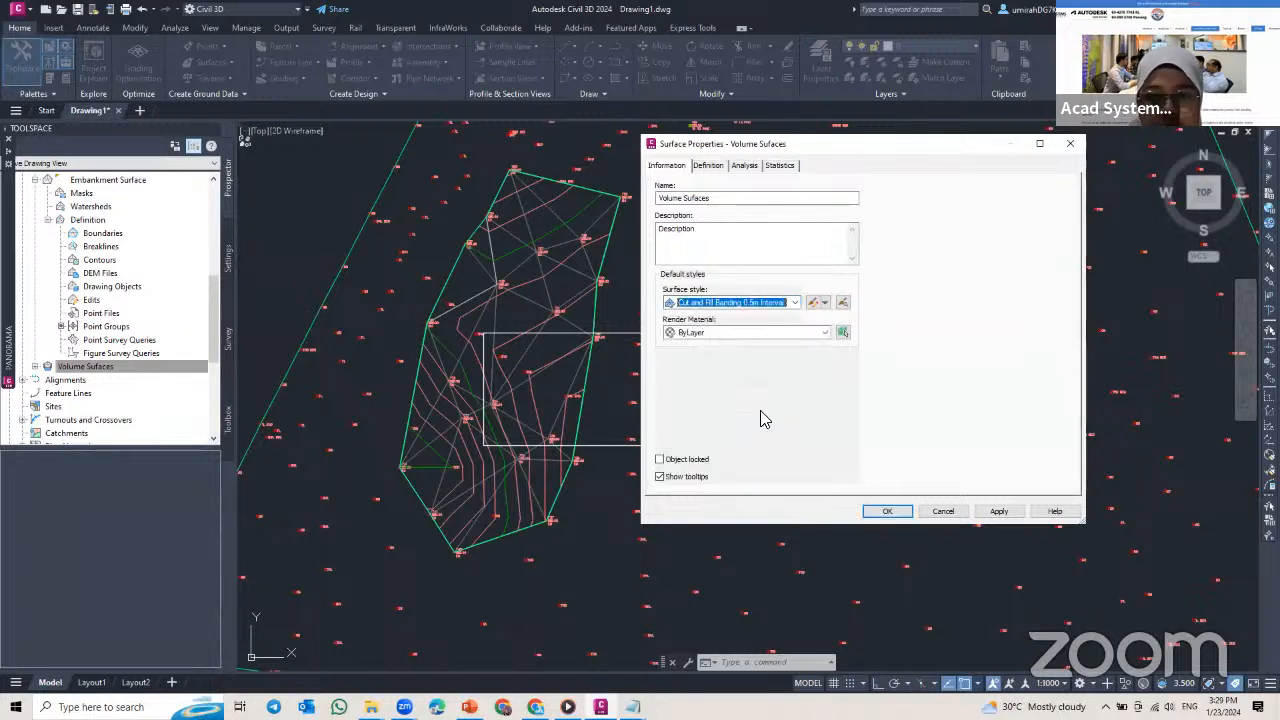
left_click(1000, 511)
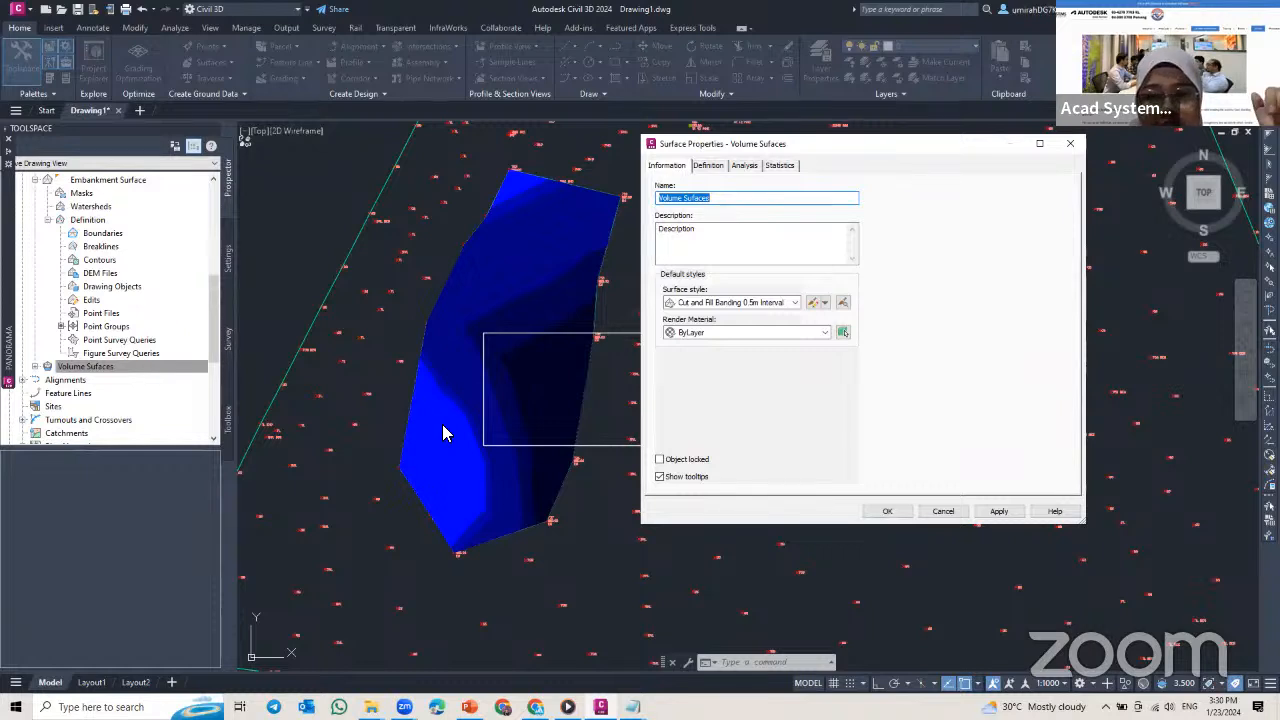
Step: Run an Elevations analysis on Volume Sufaces using range interval with datum, interval 1 and datum elevation 0, and apply the ranges
left_click(748, 168)
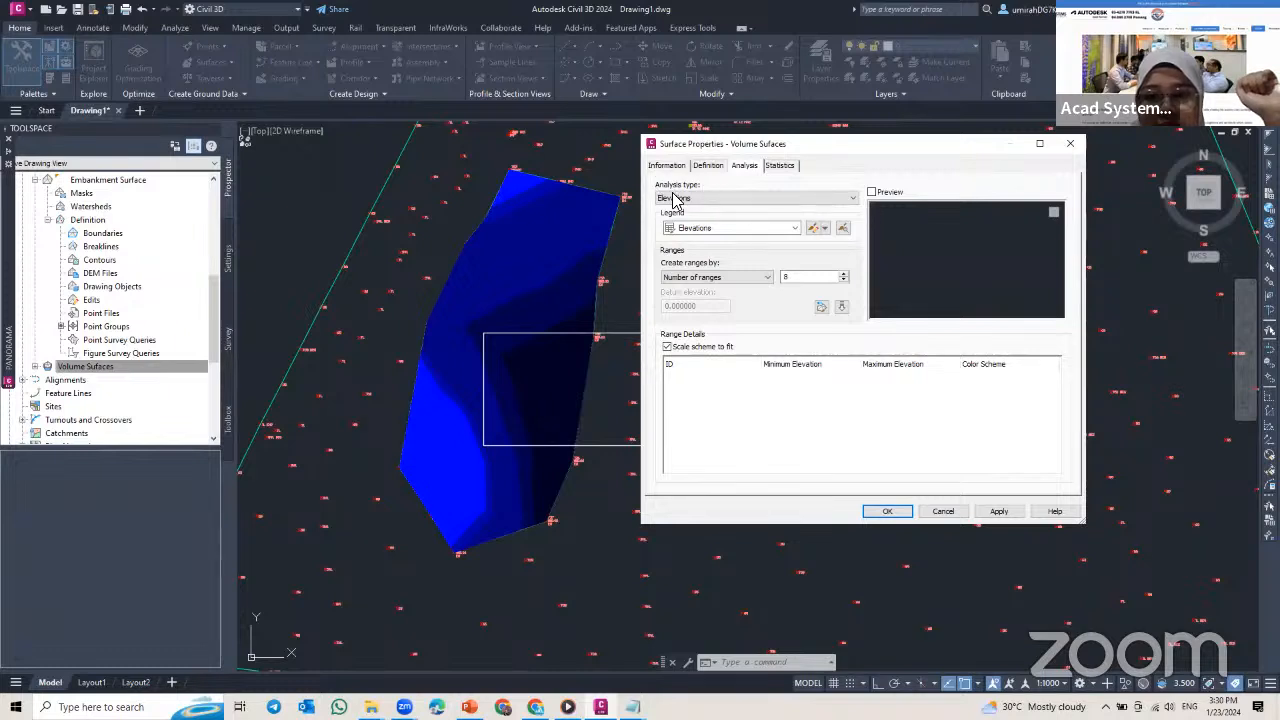
left_click(712, 284)
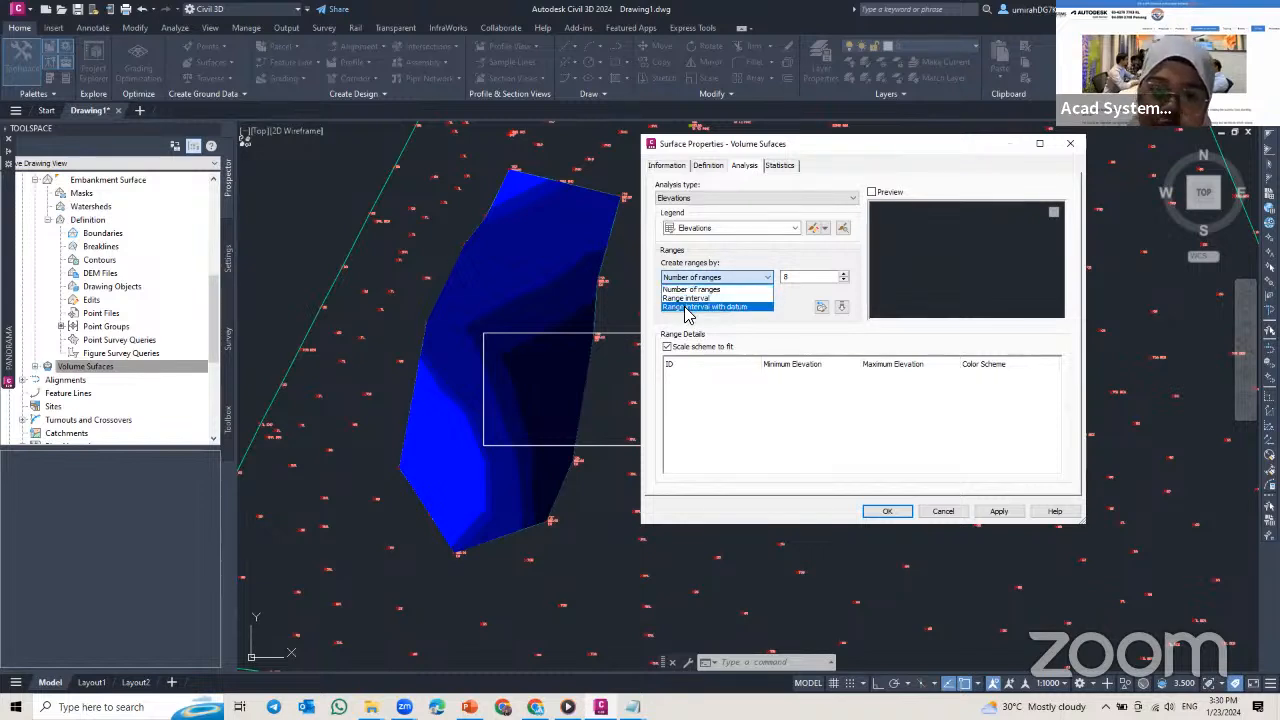
left_click(688, 307)
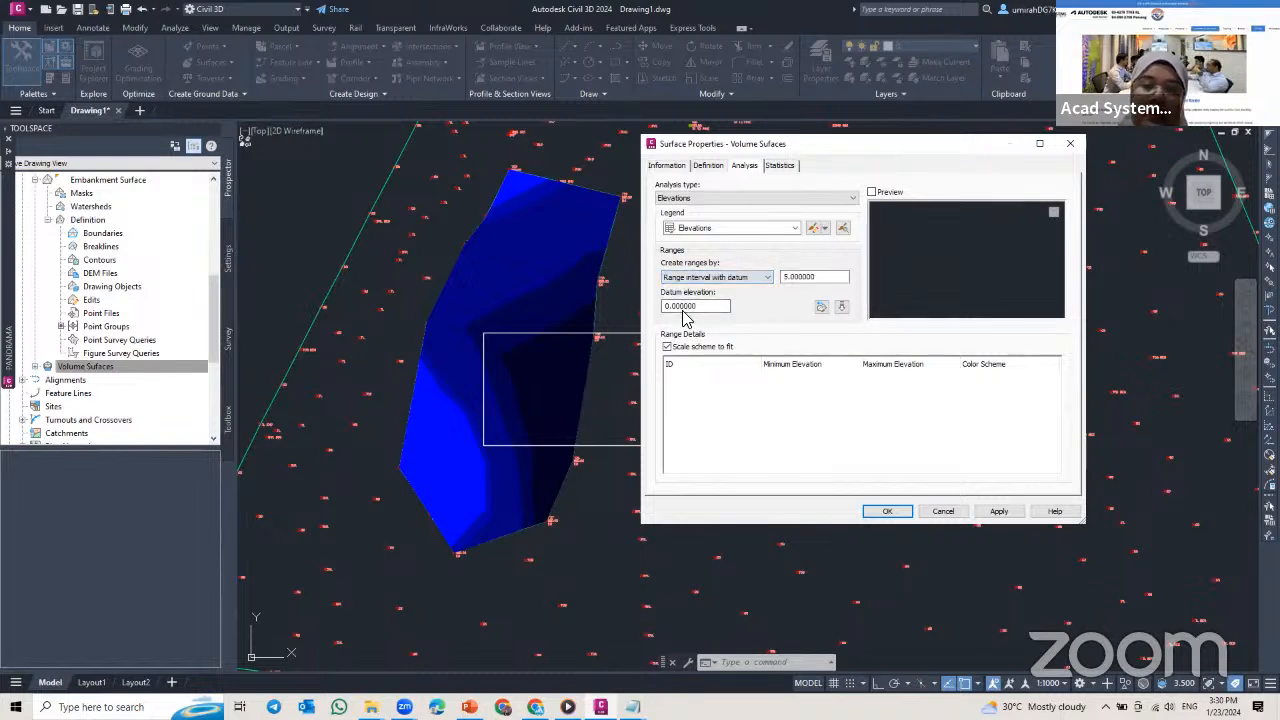
double_click(815, 277)
type("1")
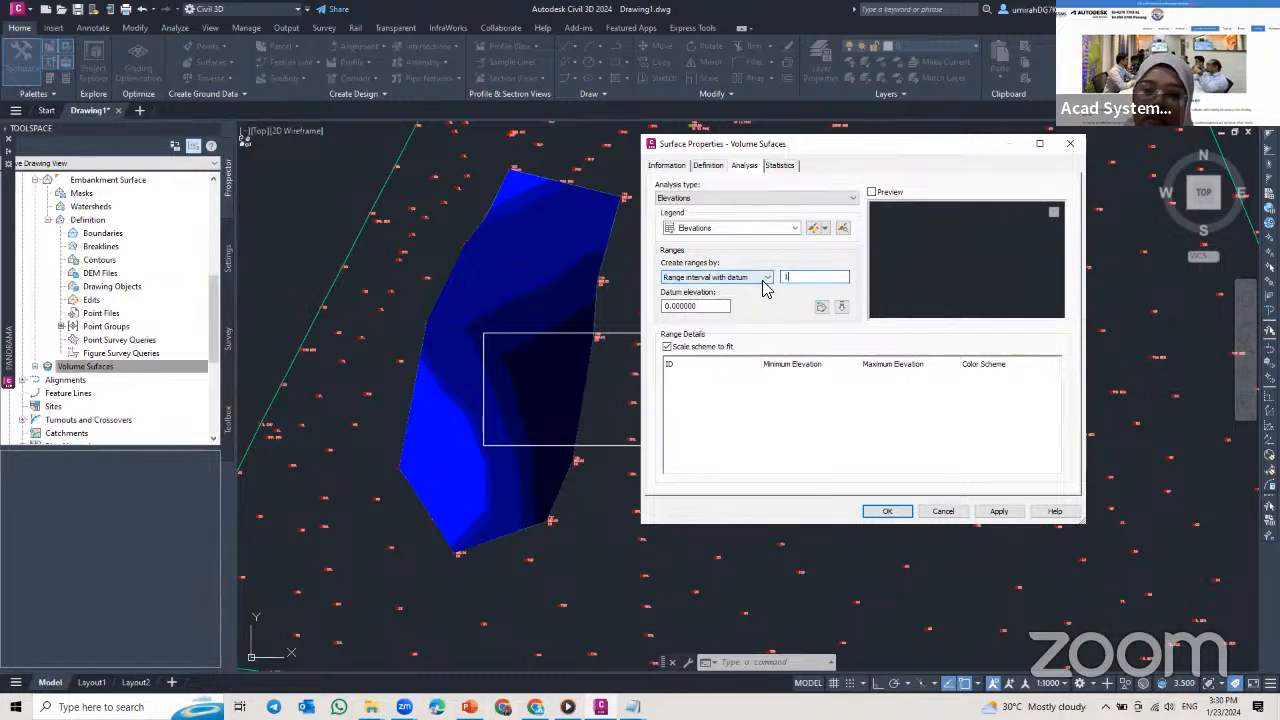
left_click(702, 312)
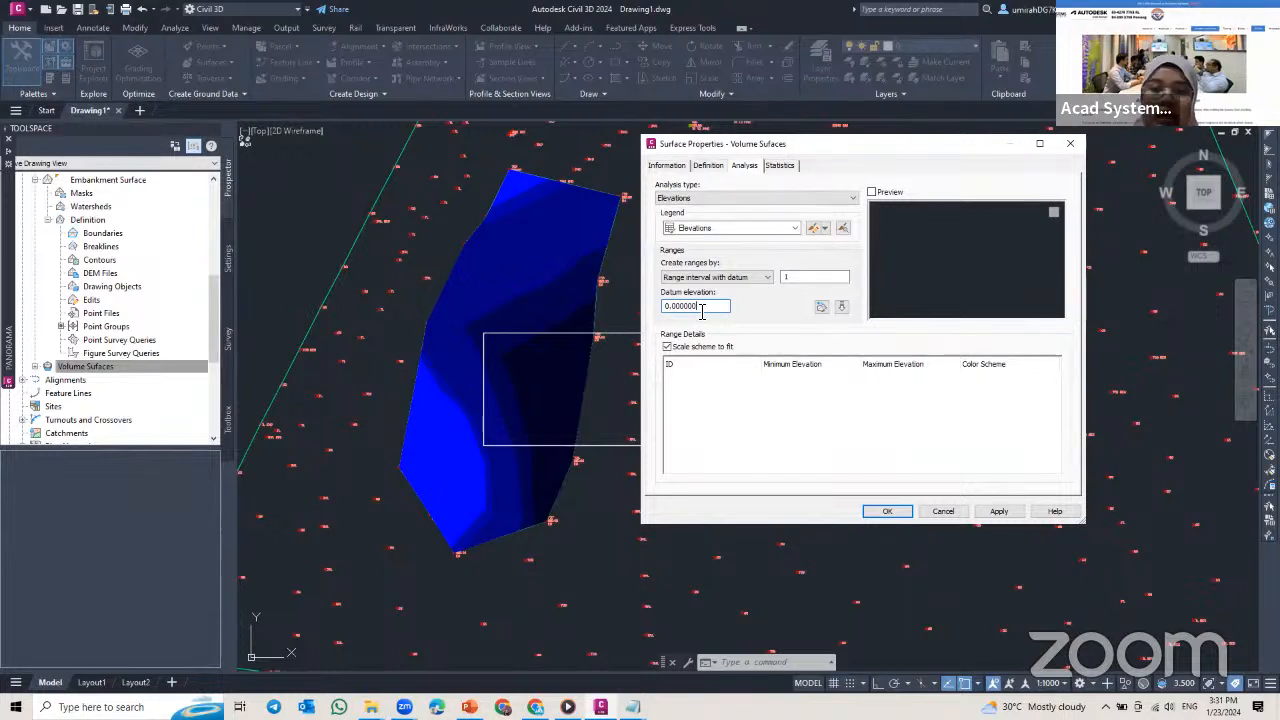
left_click(842, 309)
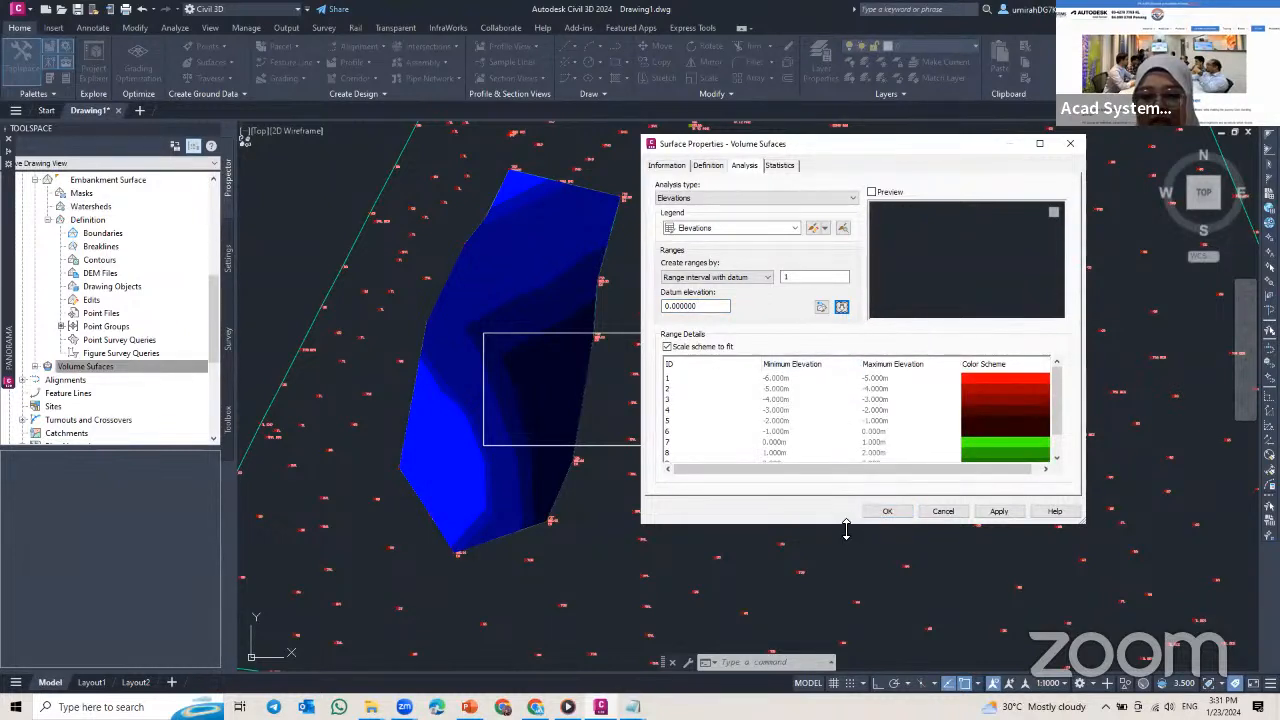
left_click_drag(846, 530, 848, 613)
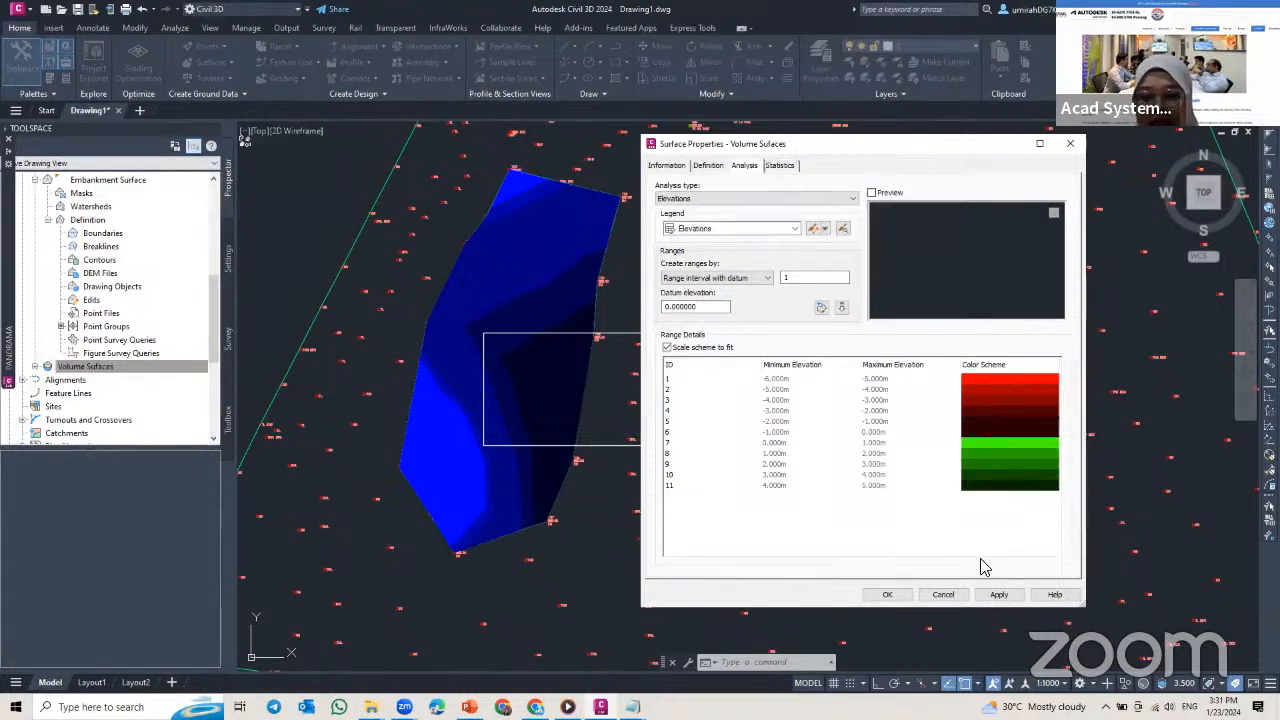
left_click(992, 594)
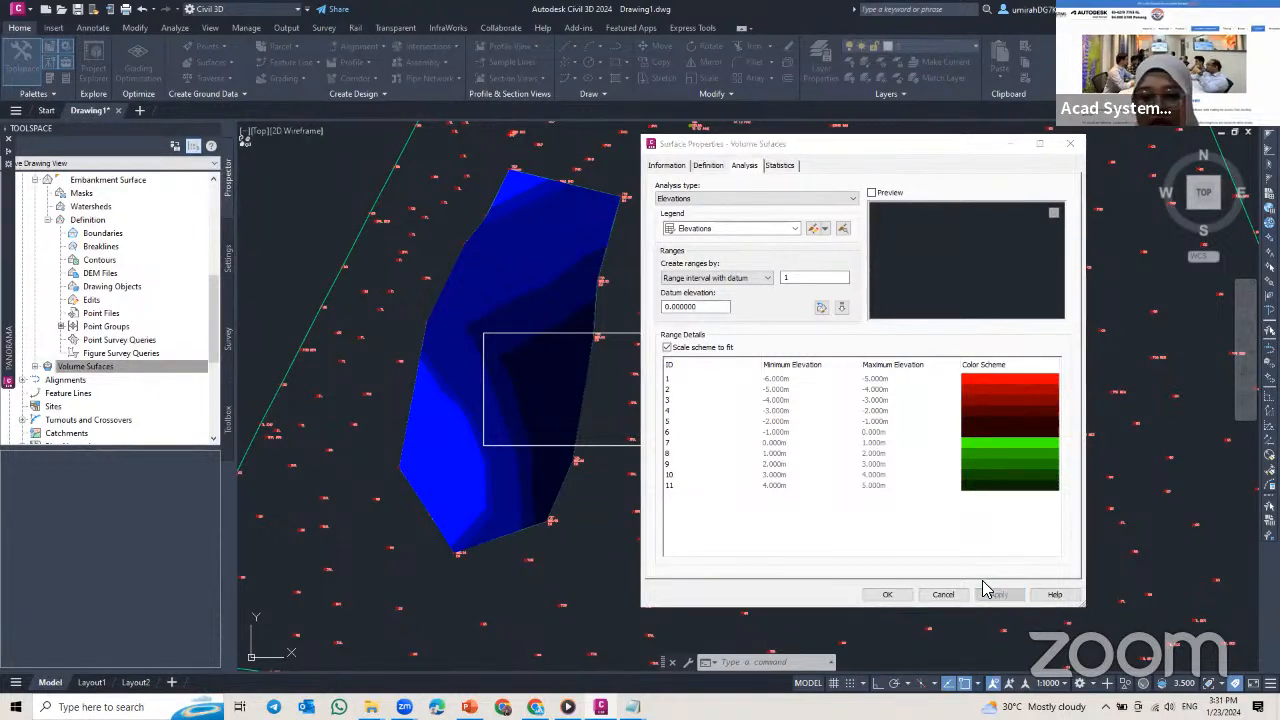
left_click(887, 594)
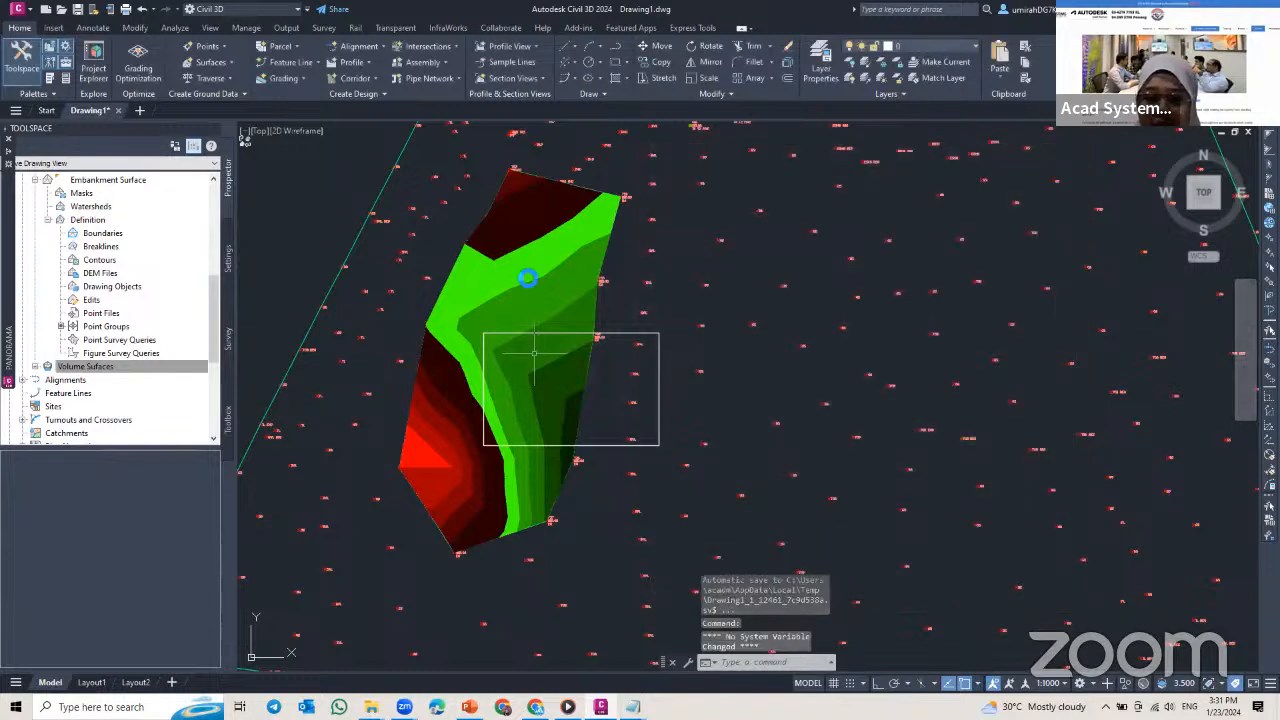
Step: Widen the Boundary column in the Volumes Dashboard and generate a cut/fill report for Volume Sufaces and Property site
middle_click_drag(507, 369, 579, 362)
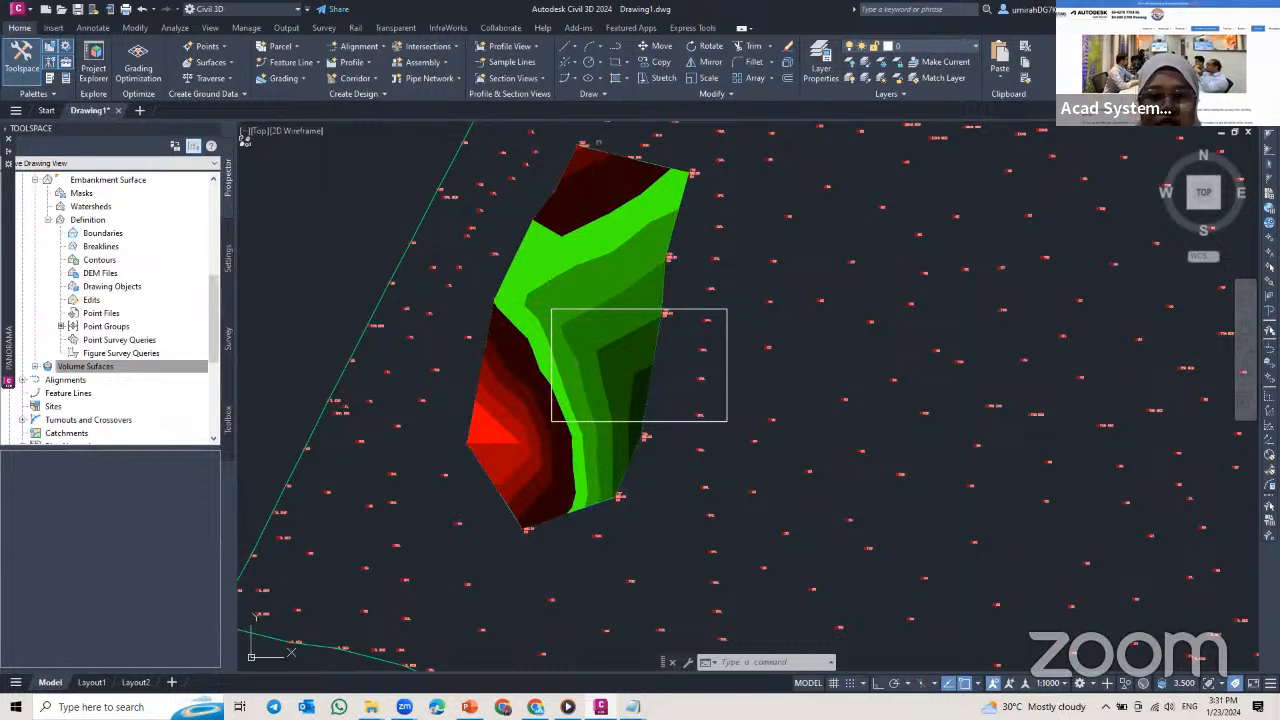
middle_click_drag(573, 291, 563, 268)
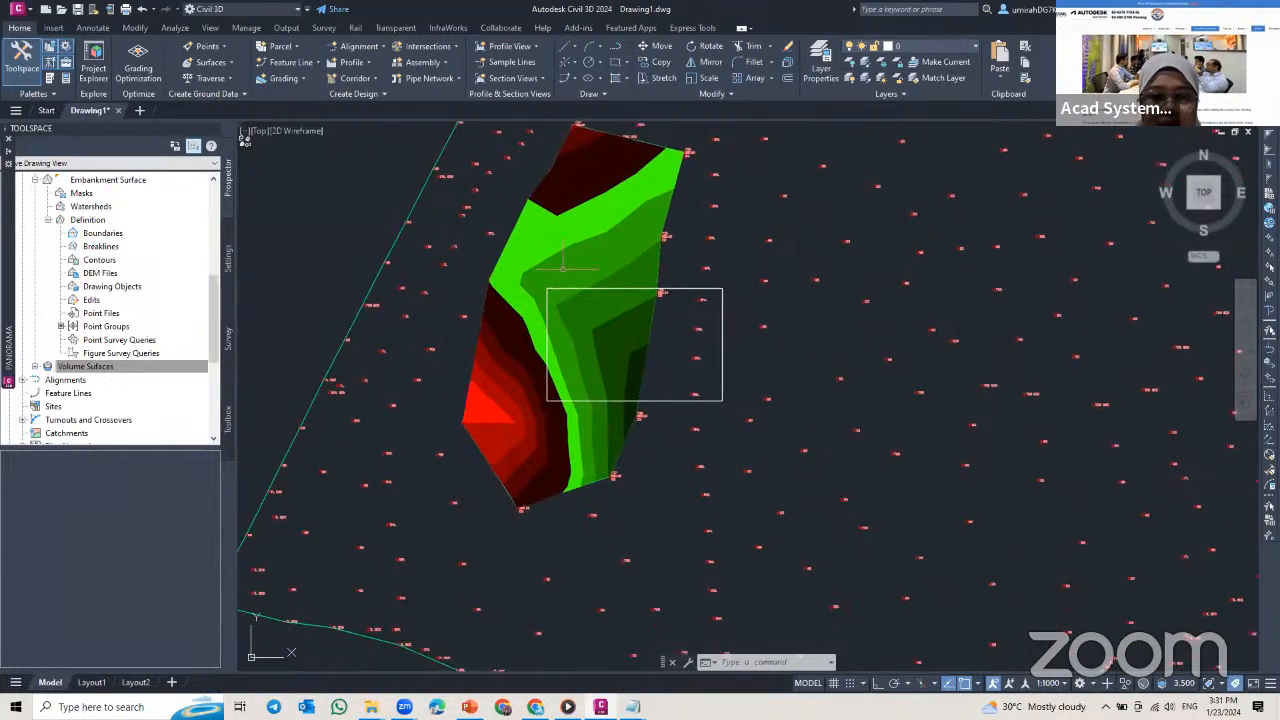
scroll(561, 268, "up", 2)
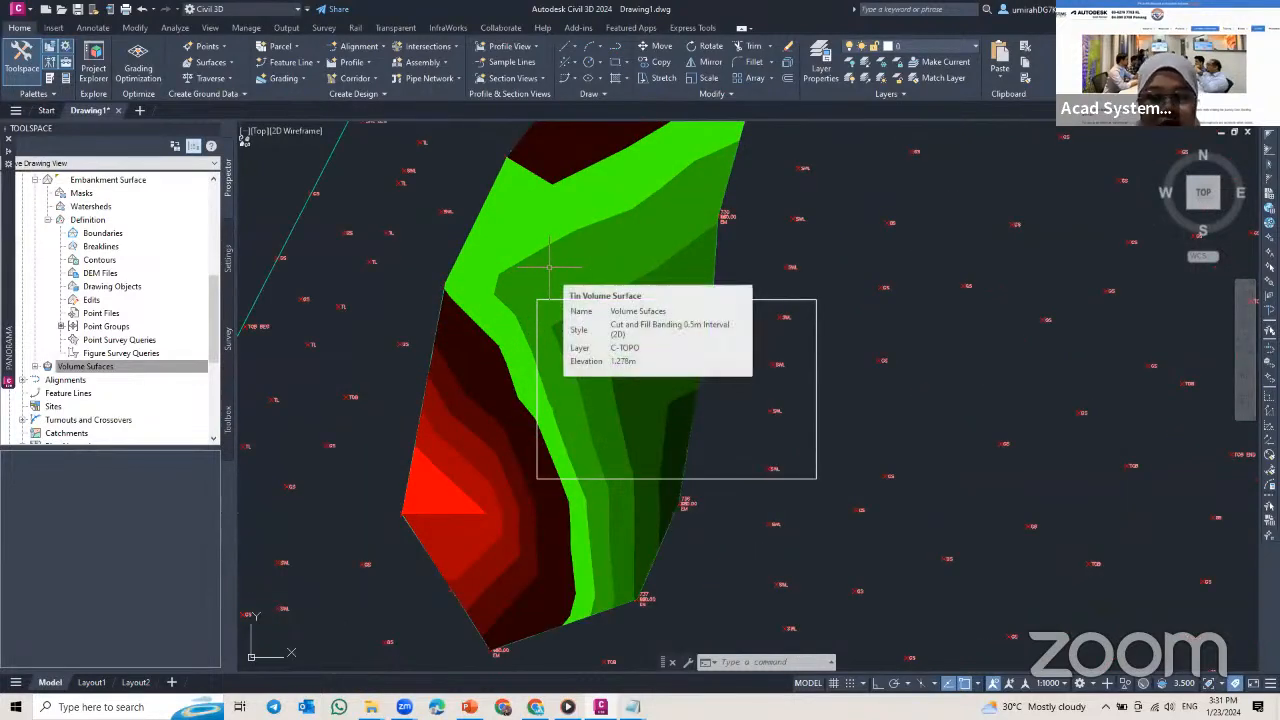
scroll(549, 267, "down", 2)
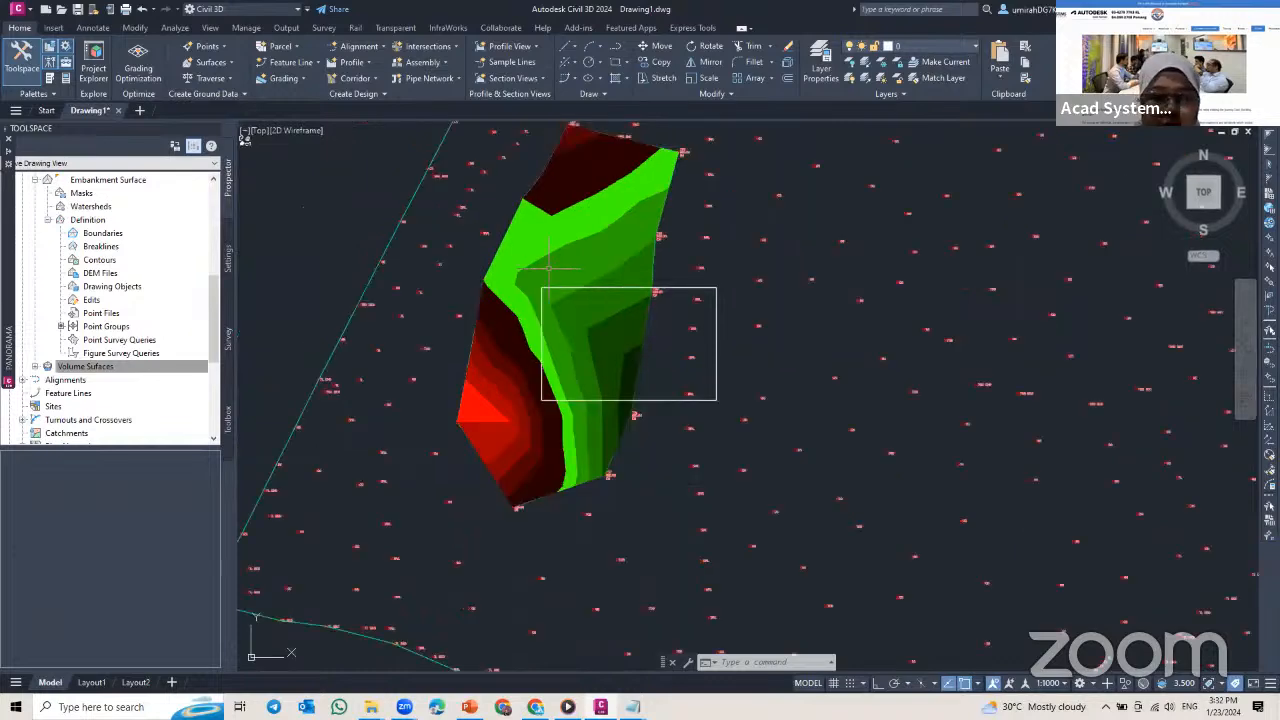
scroll(549, 267, "down", 2)
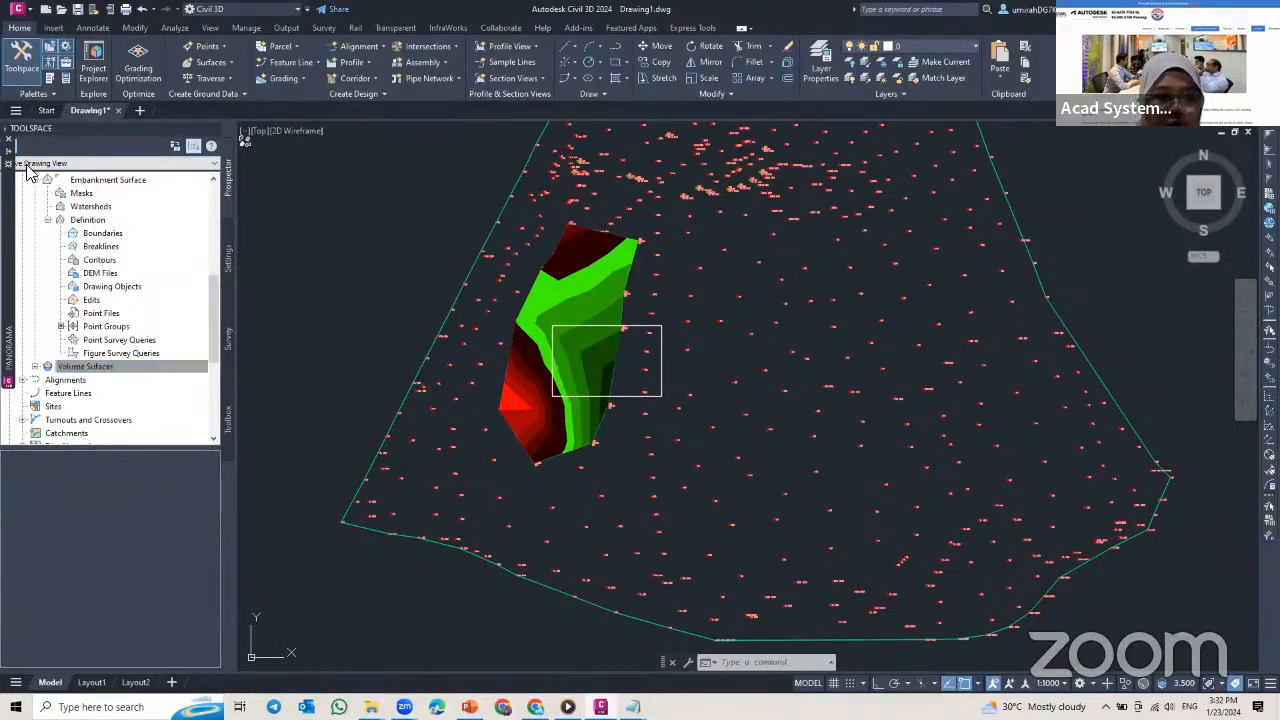
mouse_move(10, 148)
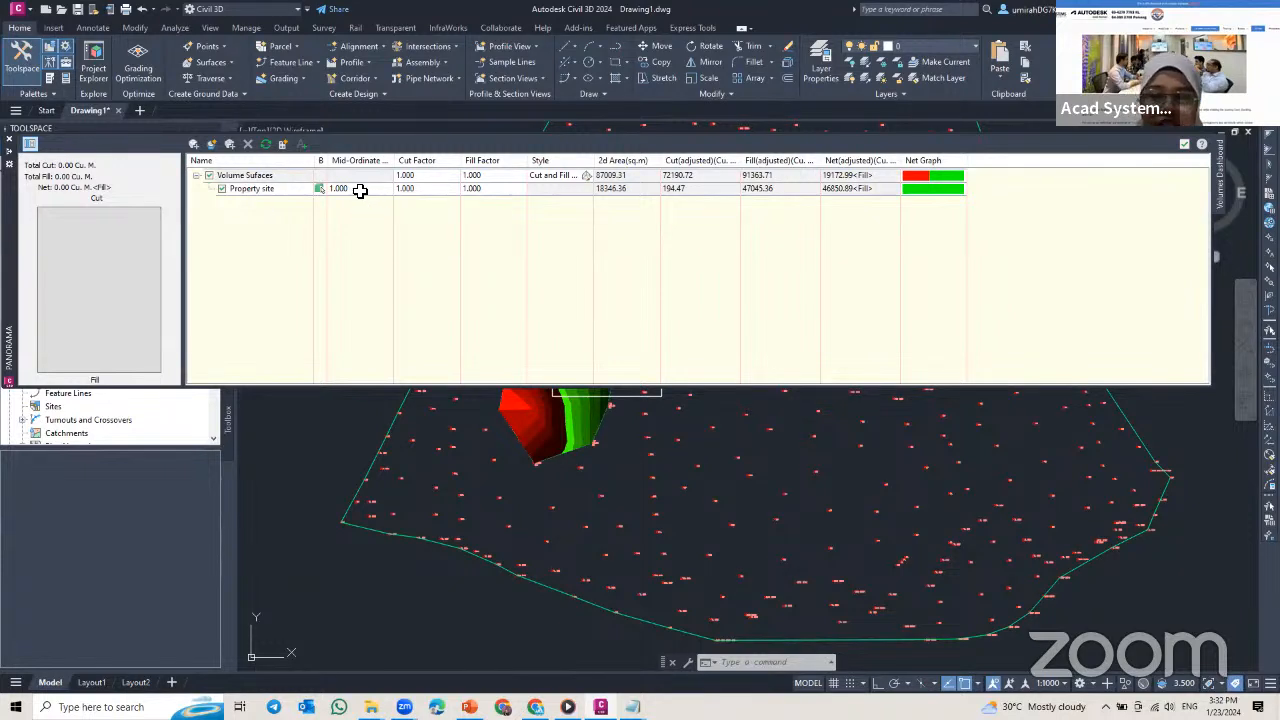
left_click_drag(328, 163, 386, 164)
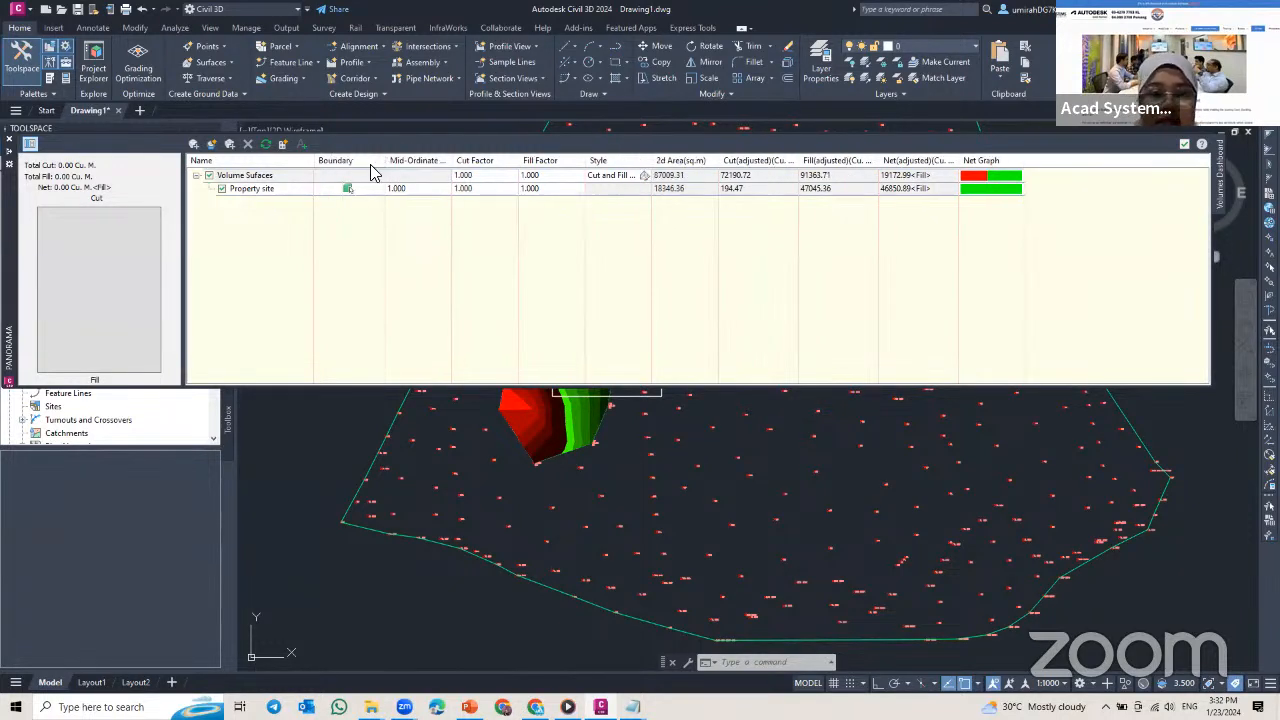
left_click(286, 146)
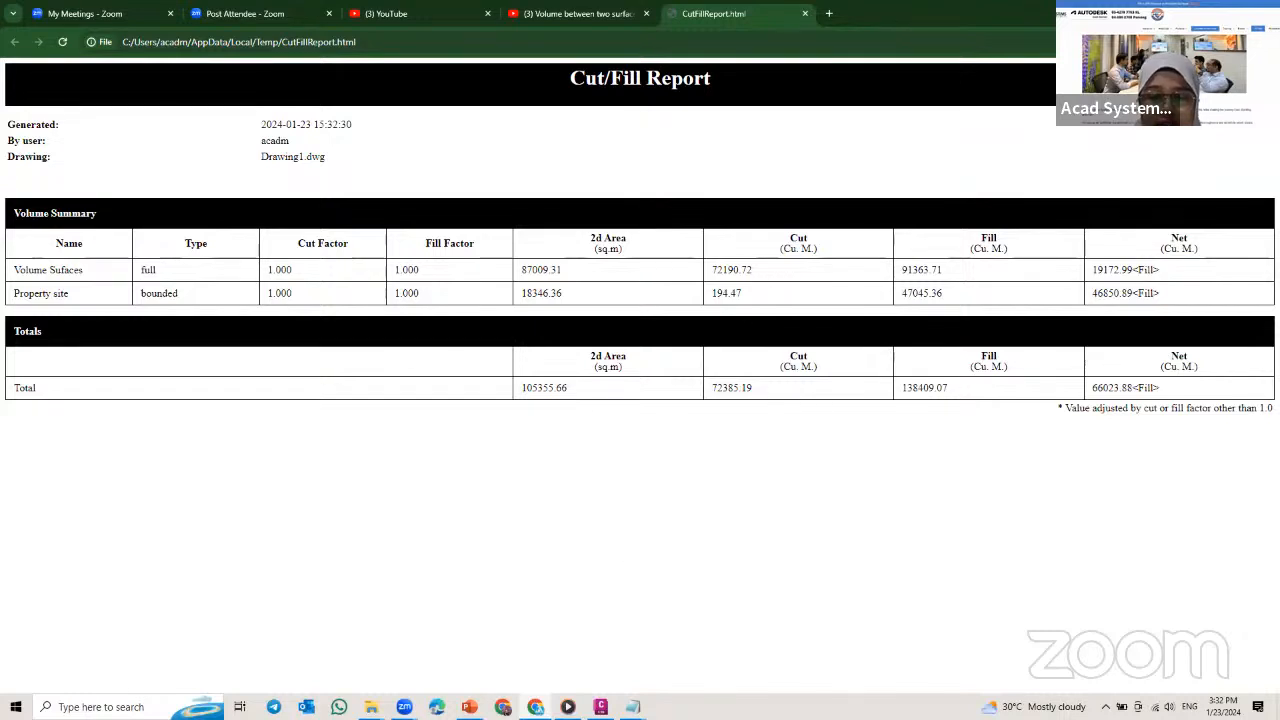
Step: Return to Civil 3D and insert the dashboard's cut/fill summary in the empty drawing area east of the EG surface boundary
key("alt+Tab")
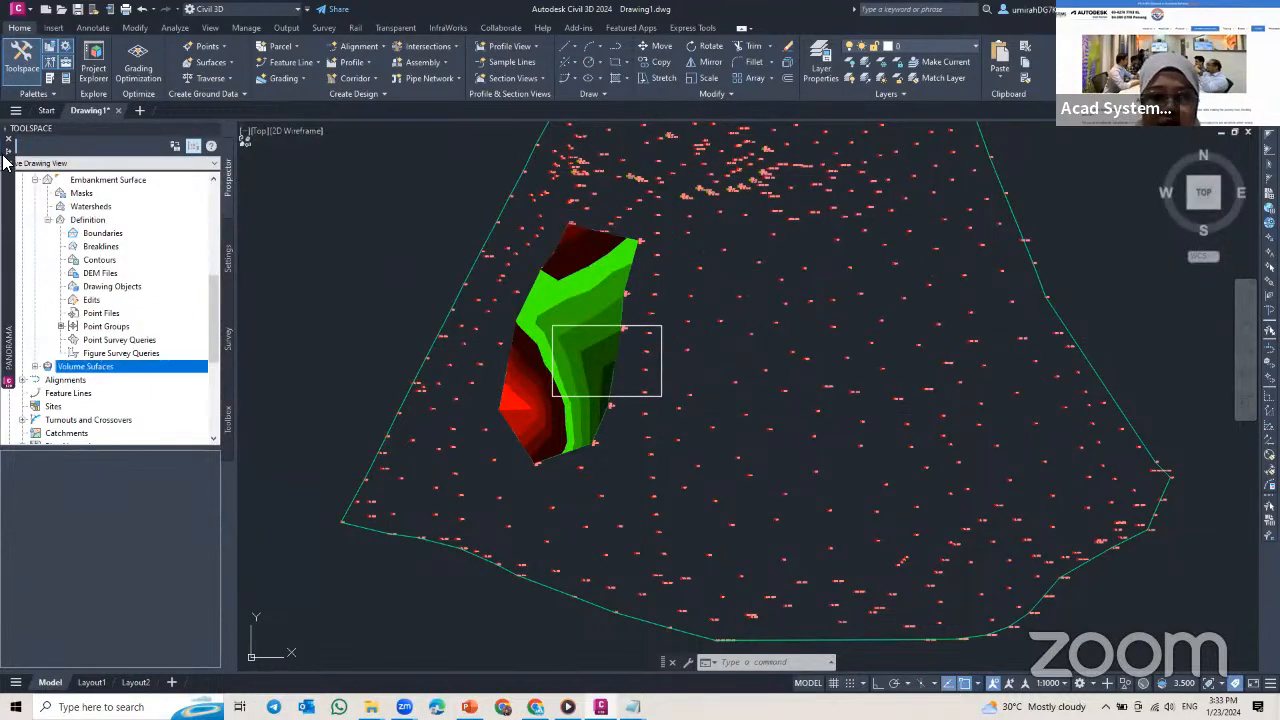
mouse_move(8, 162)
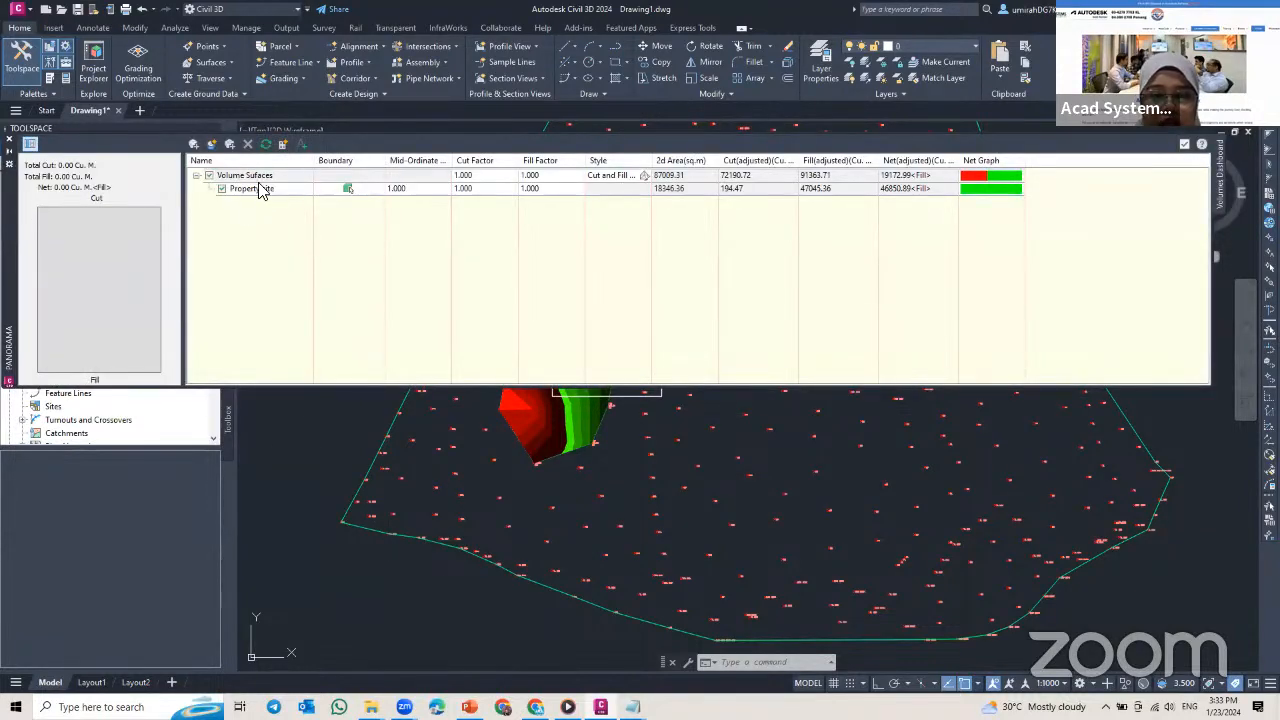
left_click(203, 175)
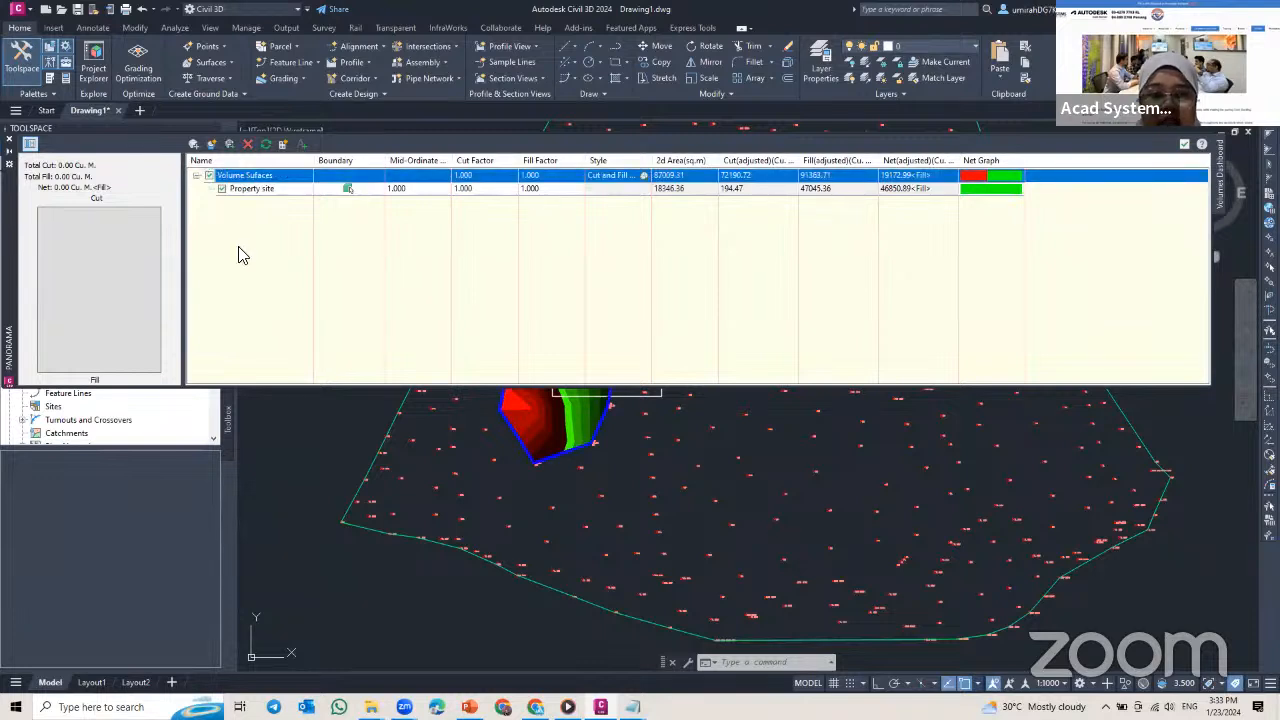
left_click(245, 190)
left_click(262, 177)
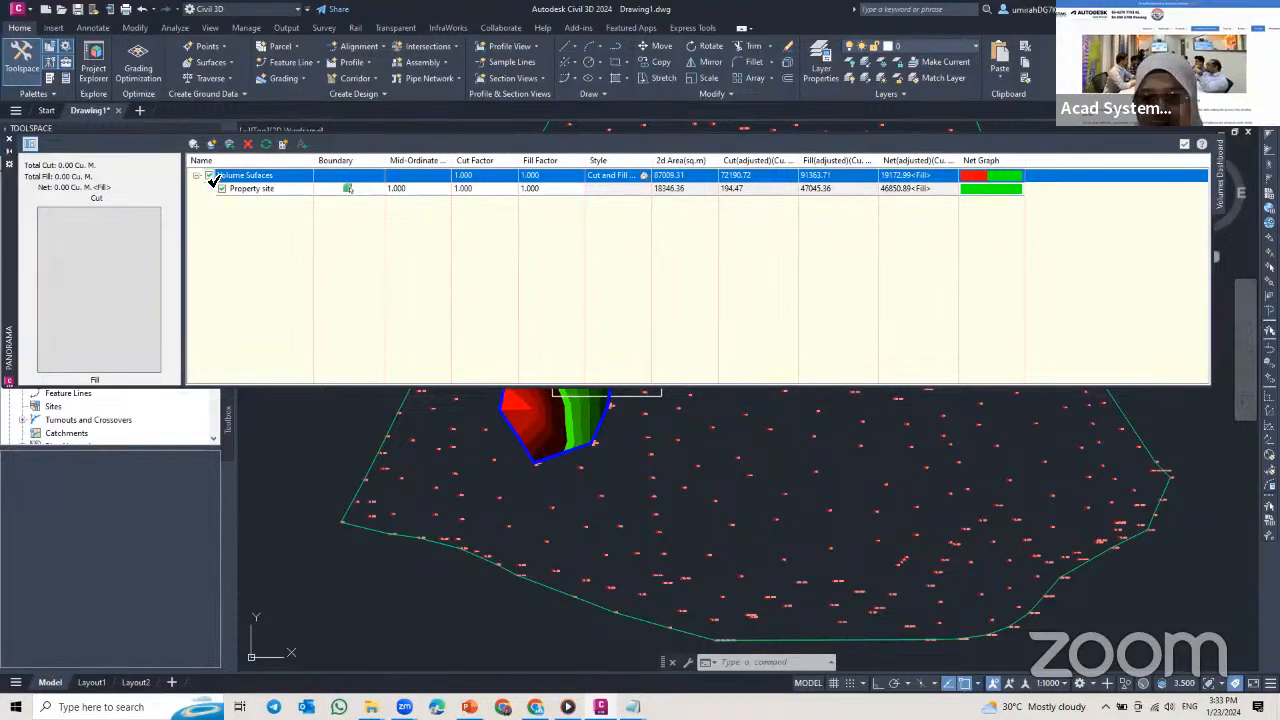
left_click(302, 146)
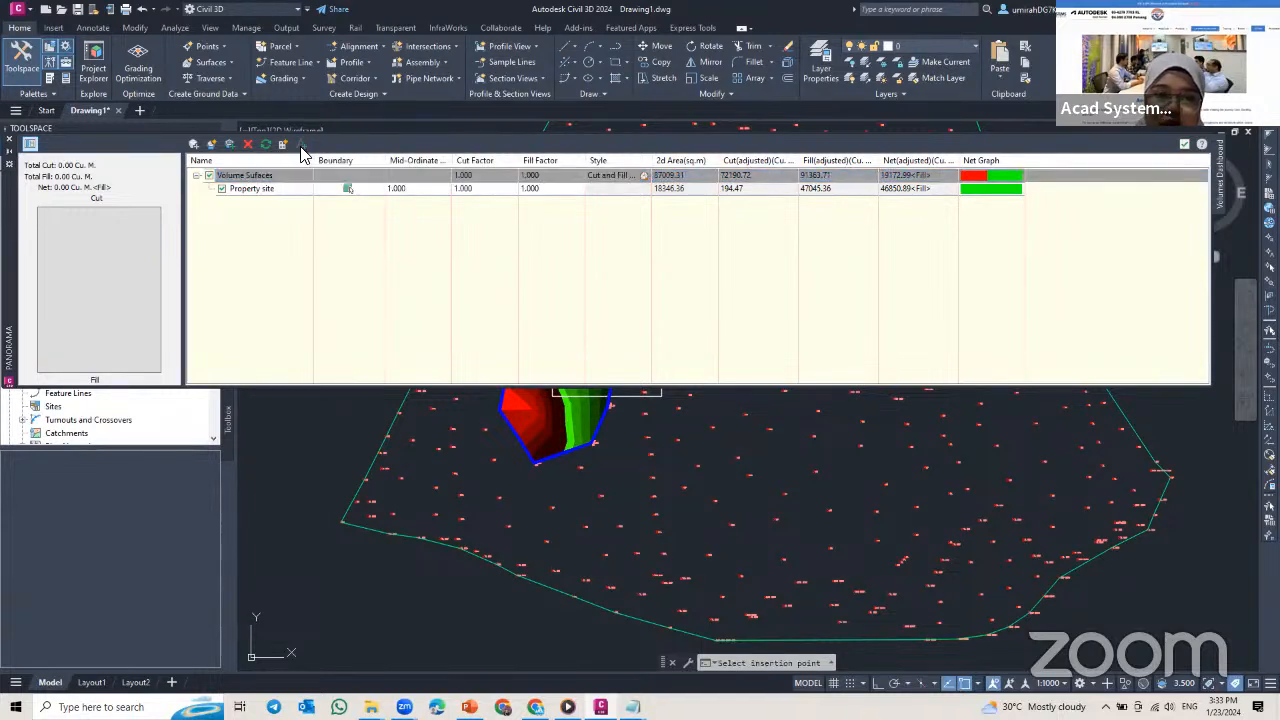
middle_click_drag(351, 470, 266, 572)
middle_click_drag(354, 477, 270, 623)
middle_click_drag(418, 502, 342, 540)
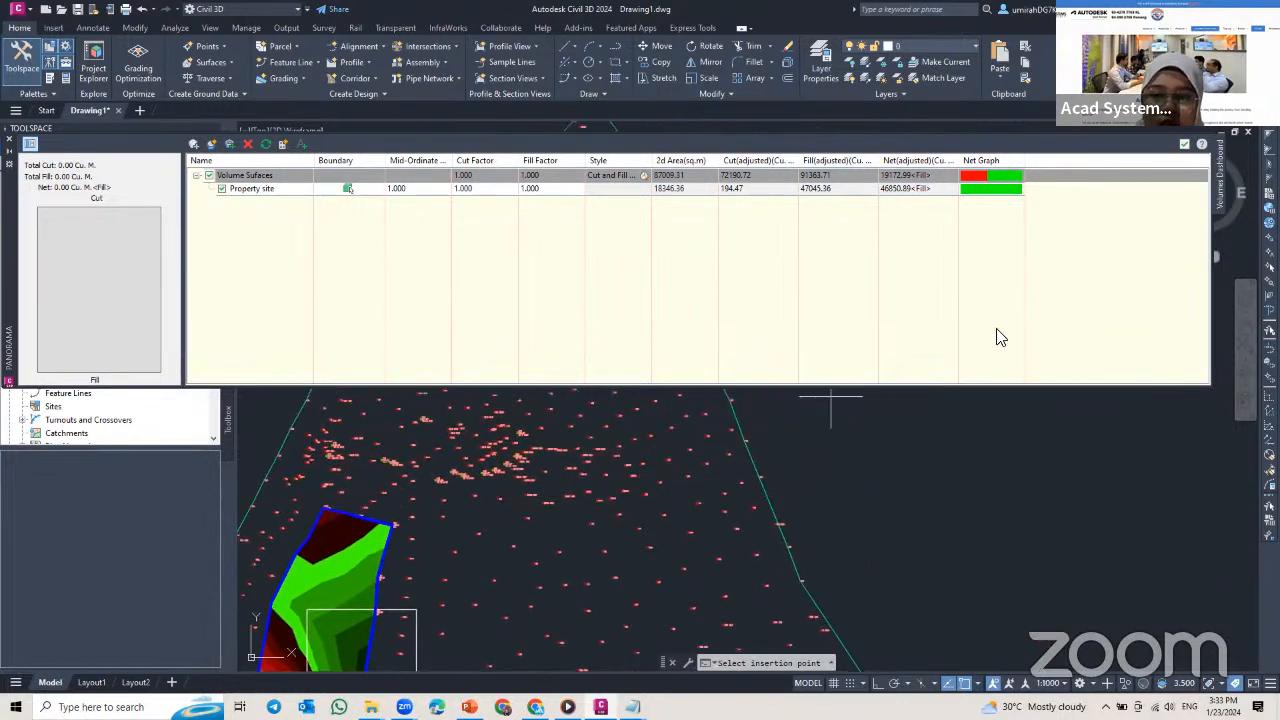
scroll(812, 475, "down", 2)
mouse_move(802, 473)
middle_mouse_down()
mouse_move(634, 465)
mouse_move(645, 518)
middle_mouse_up()
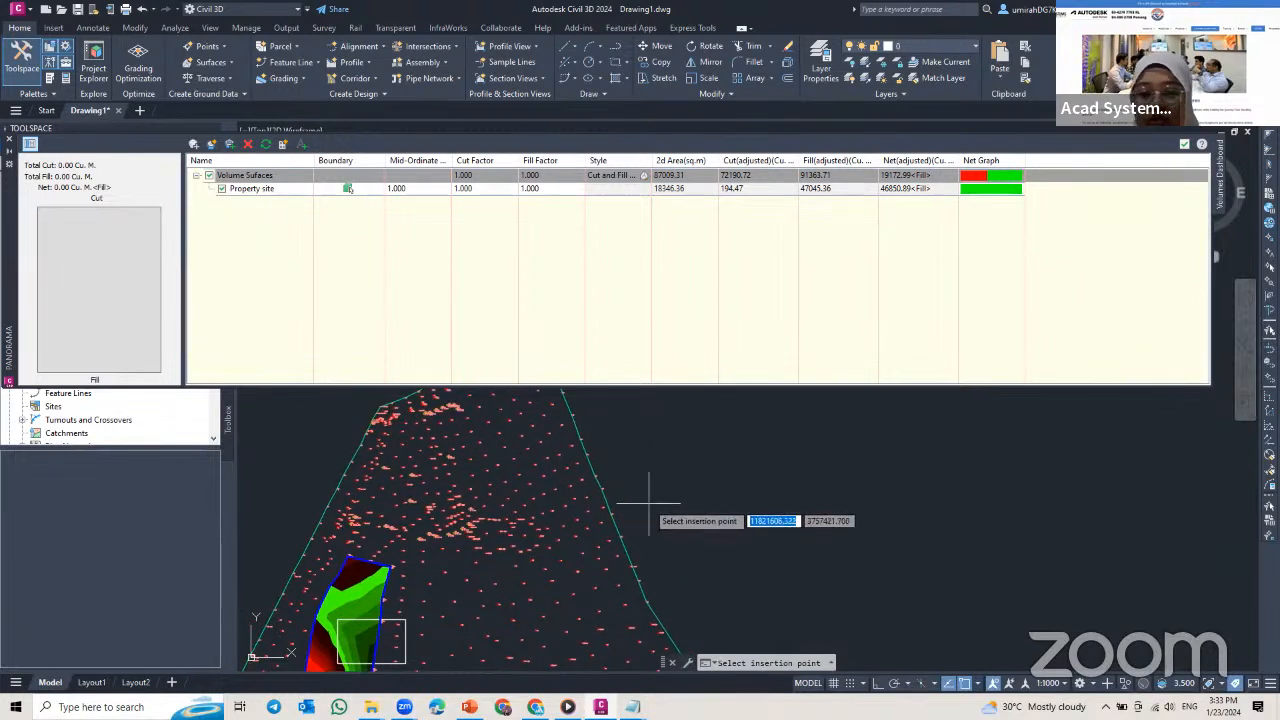
scroll(648, 500, "up", 2)
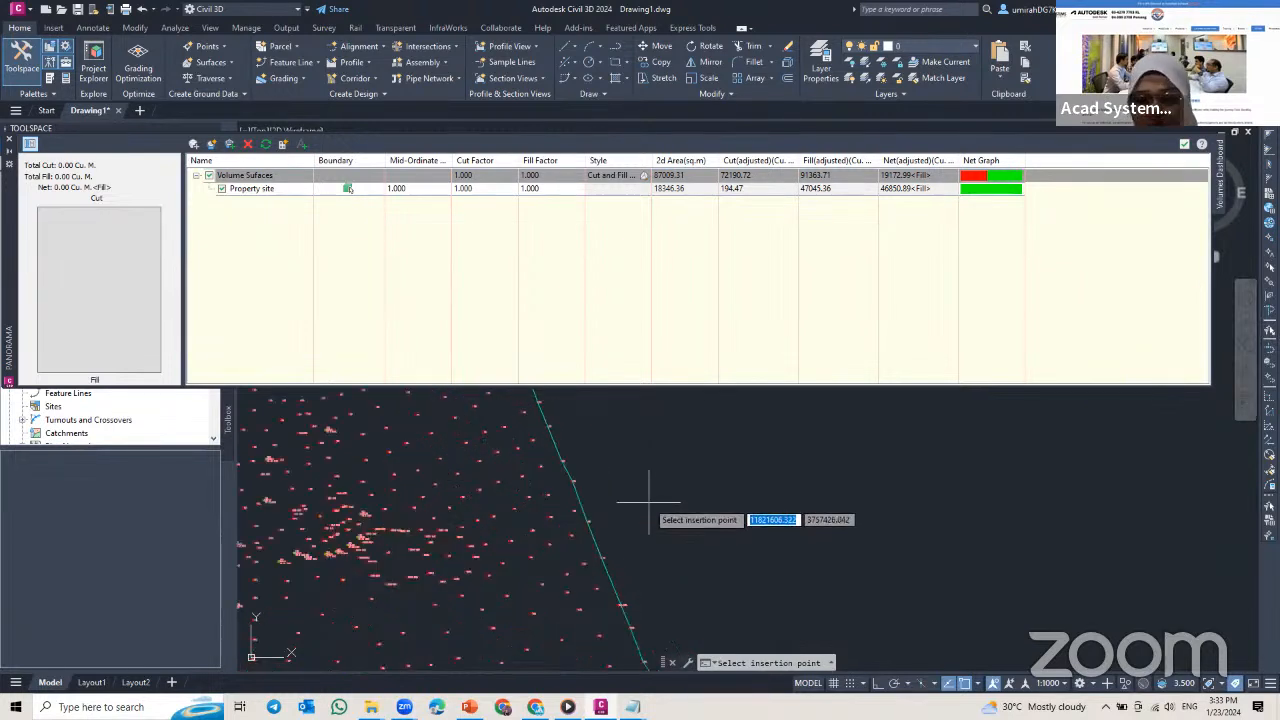
left_click(654, 497)
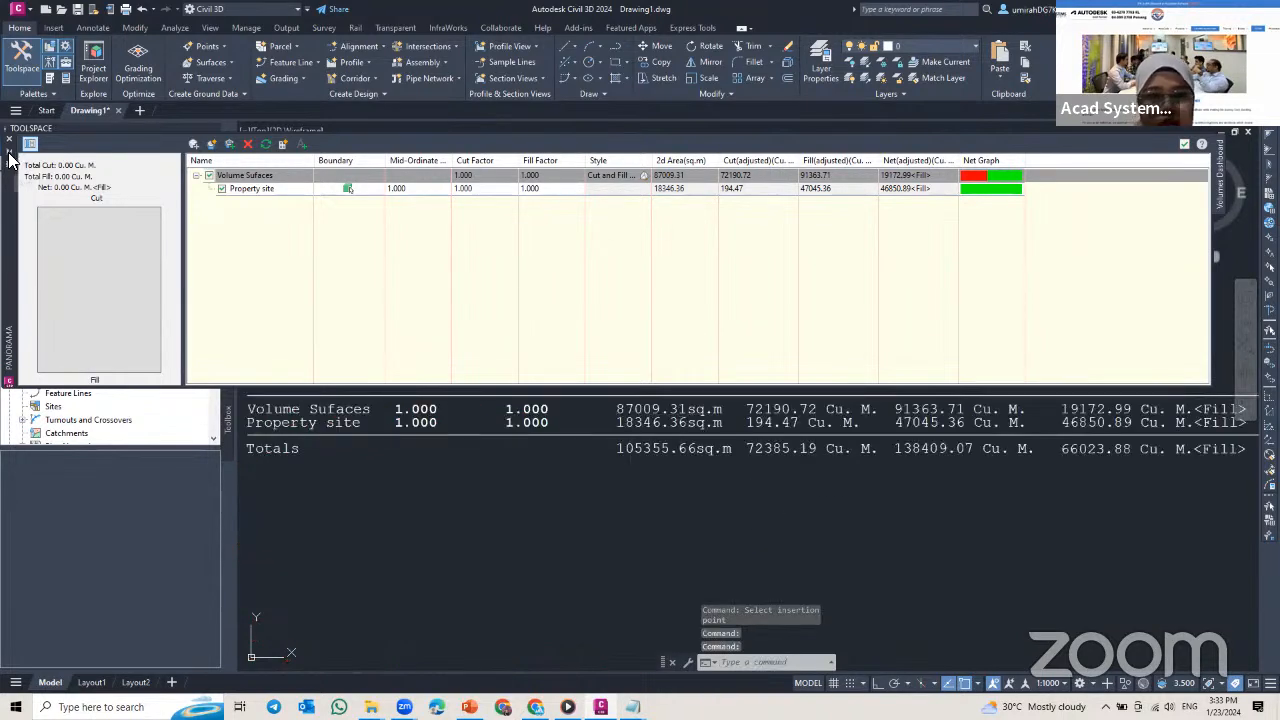
Step: Close the Volumes Dashboard and examine the areas and the cut, fill and net volumes in the inserted Cut/Fill Summary
left_click(7, 137)
scroll(673, 450, "down", 10)
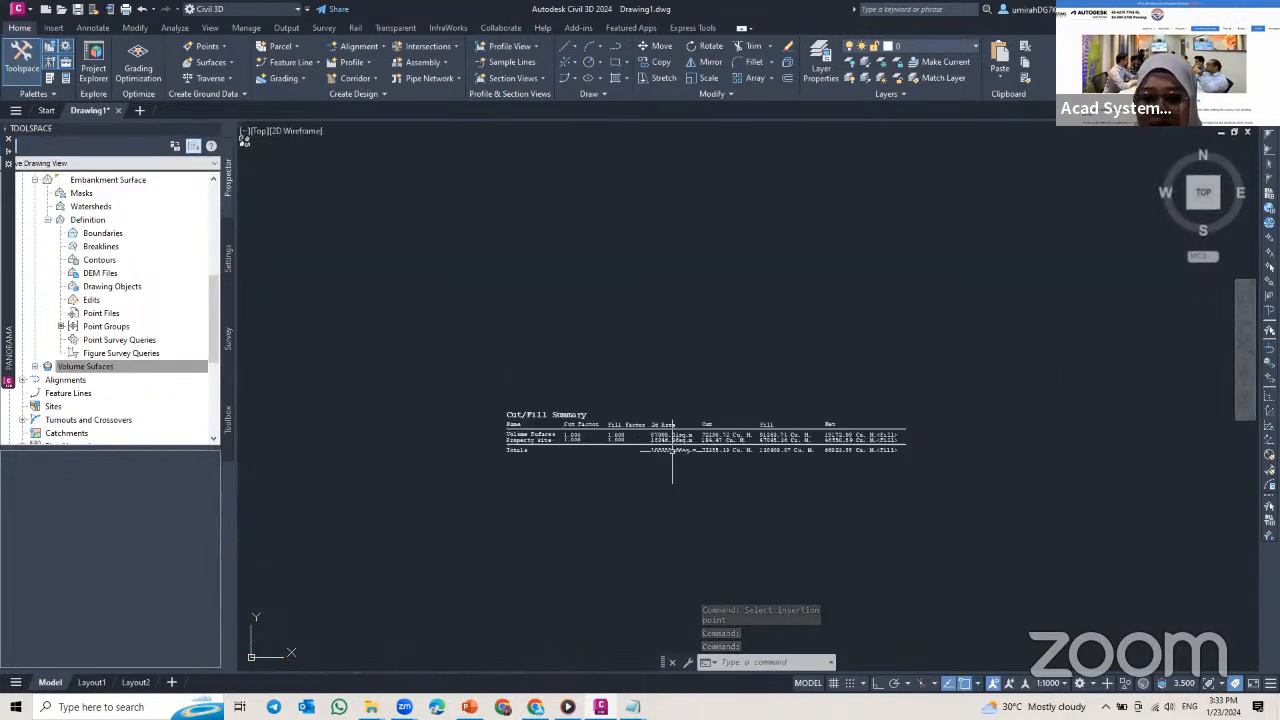
scroll(673, 450, "up", 10)
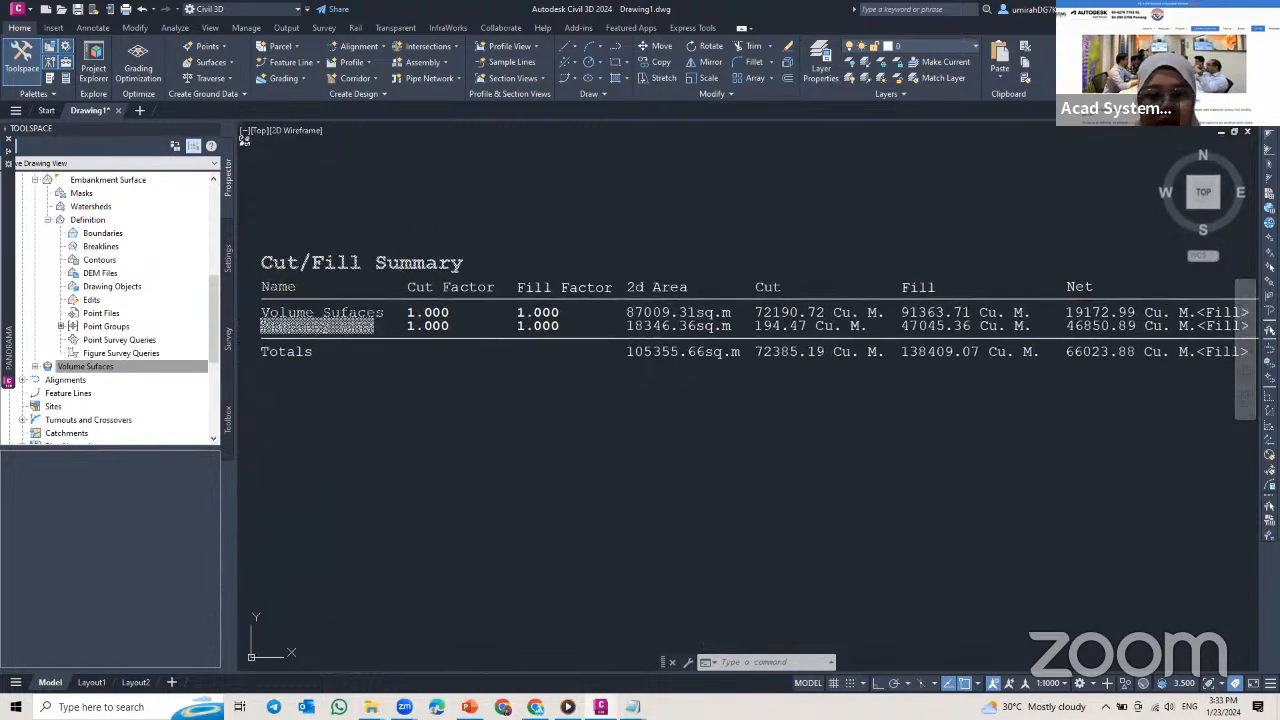
middle_click_drag(755, 313, 611, 313)
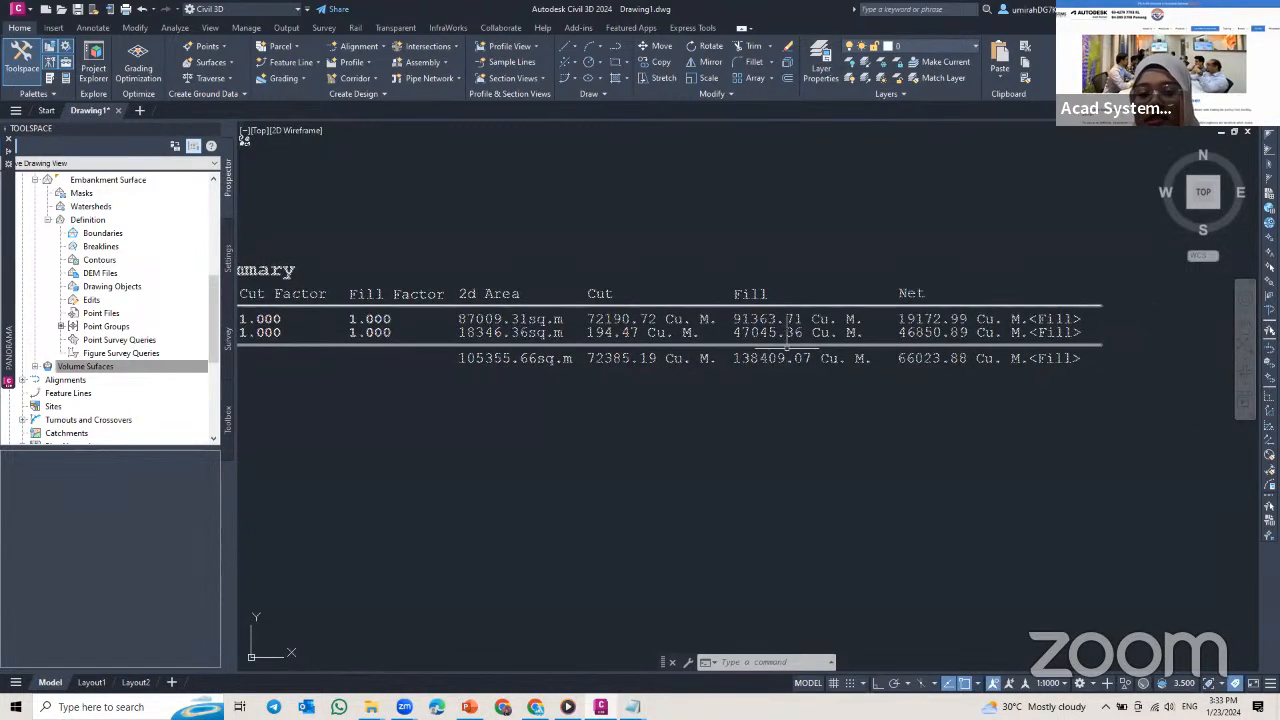
middle_click_drag(576, 392, 694, 403)
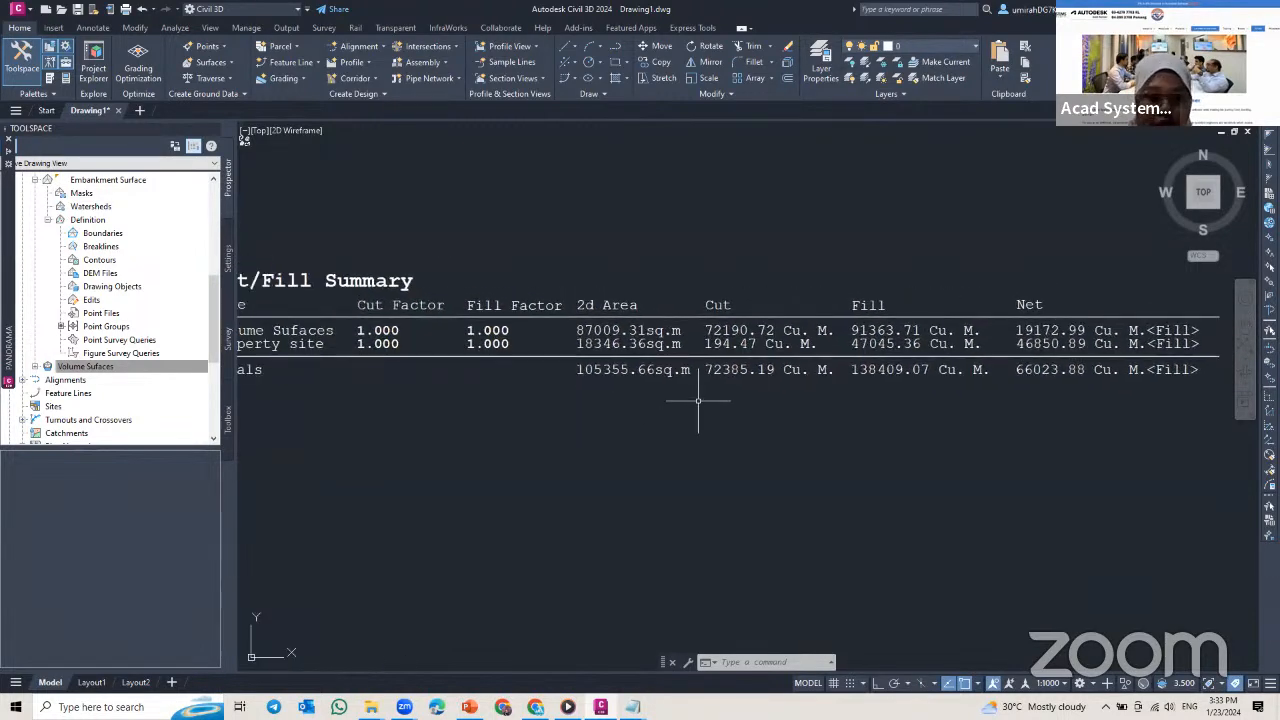
scroll(698, 401, "down", 2)
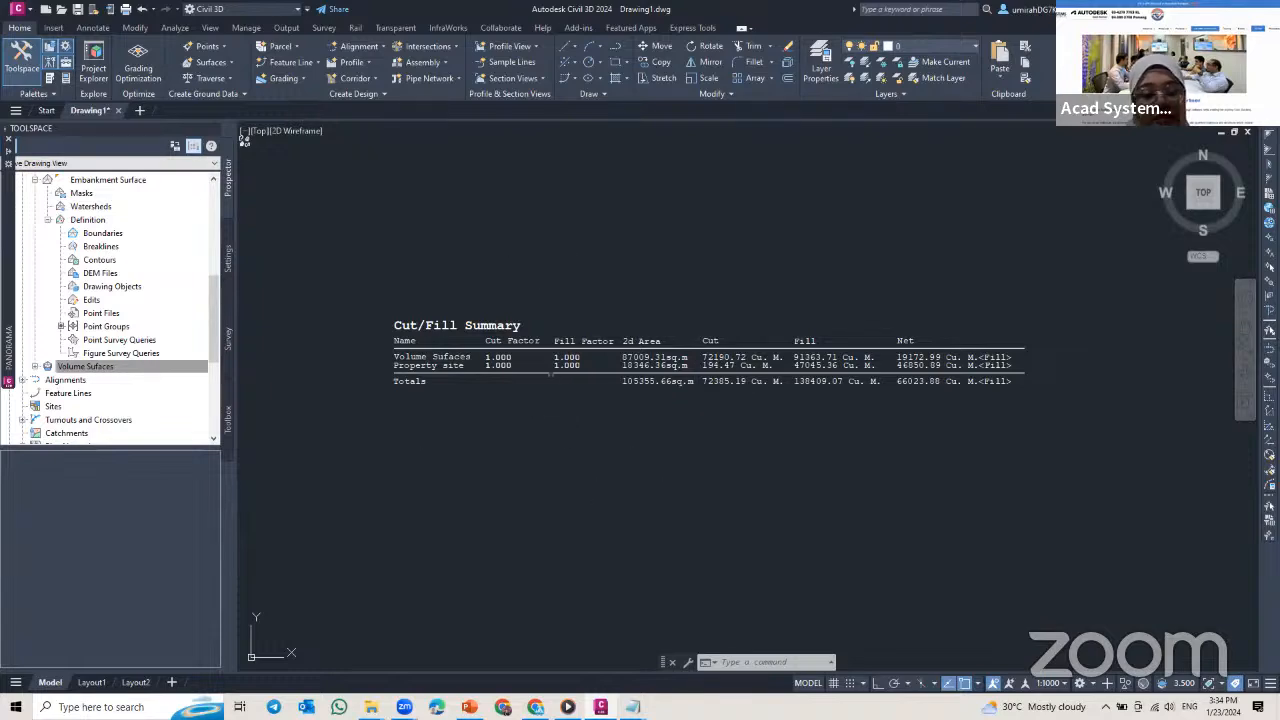
Step: Compare the cut/fill banding and the property site boundary with the Cut/Fill Summary table placed east of the surface
scroll(546, 330, "down", 5)
middle_click_drag(475, 362, 749, 246)
scroll(450, 325, "down", 4)
mouse_move(450, 325)
middle_mouse_down()
mouse_move(557, 337)
mouse_move(855, 305)
middle_mouse_up()
scroll(625, 302, "down", 4)
middle_click_drag(628, 302, 772, 260)
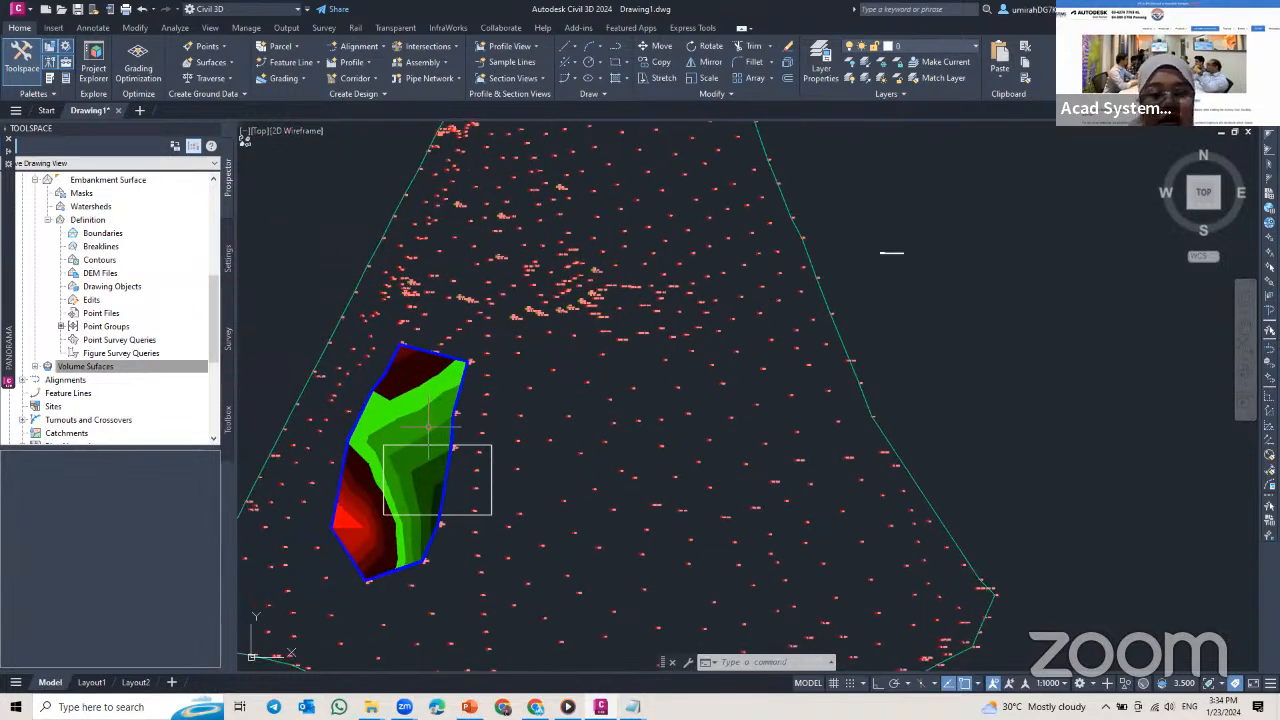
middle_click_drag(428, 410, 481, 360)
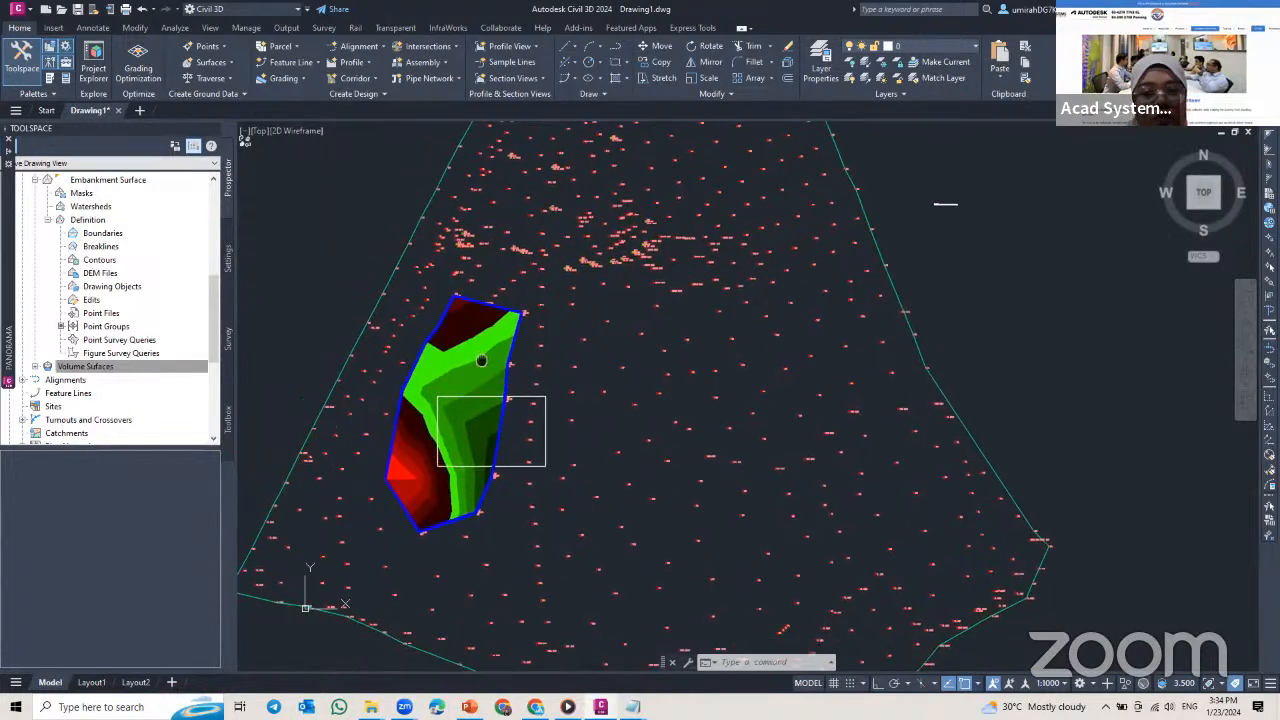
middle_click_drag(868, 262, 596, 408)
scroll(663, 370, "up", 8)
scroll(751, 271, "up", 4)
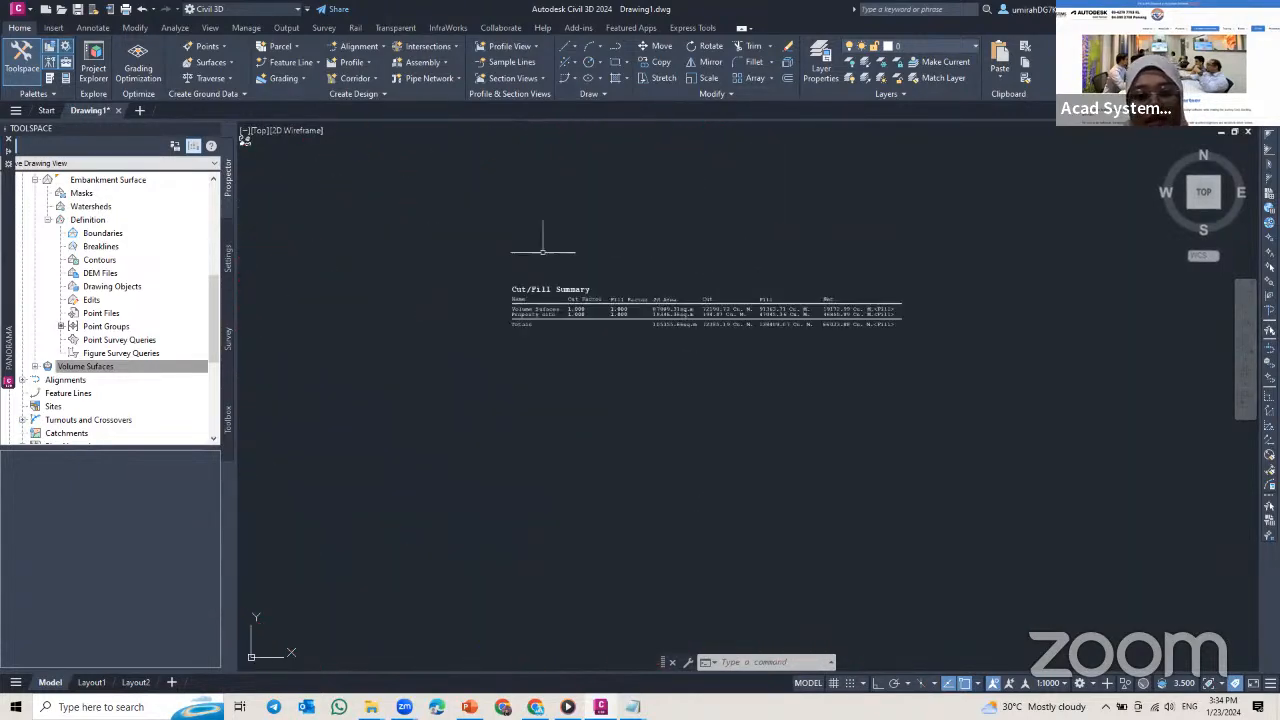
scroll(723, 346, "up", 4)
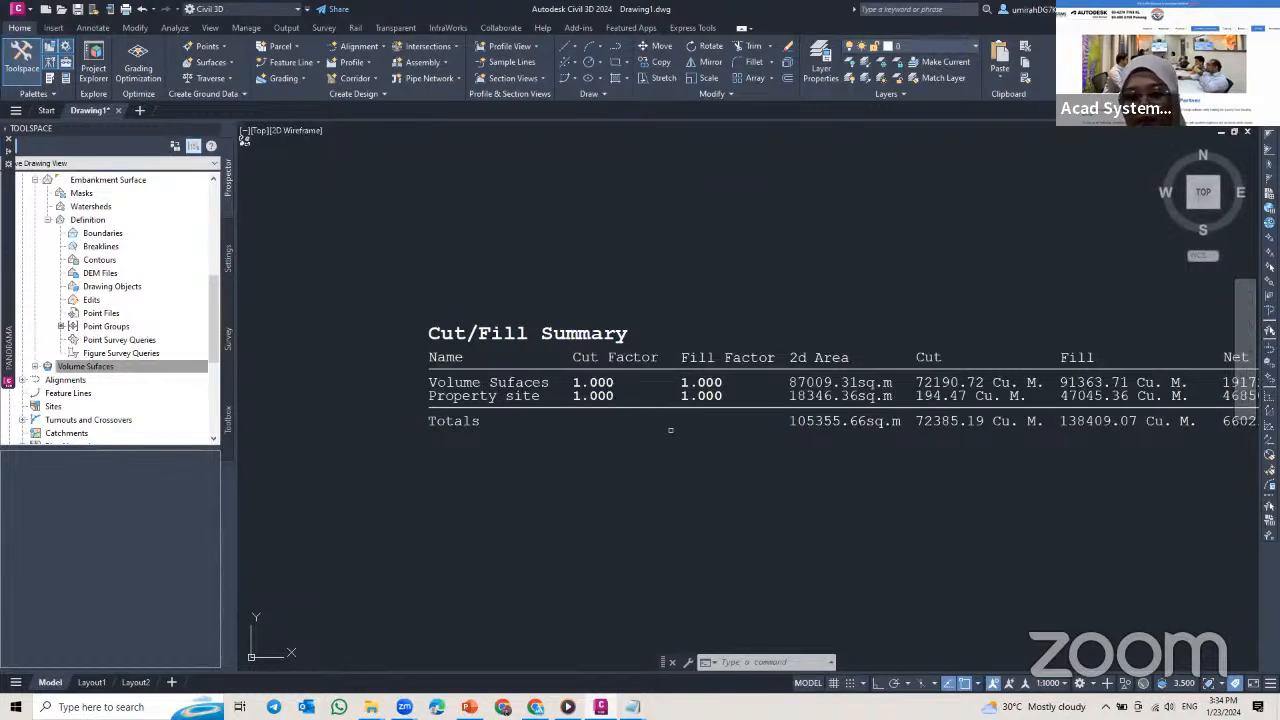
scroll(677, 432, "down", 5)
mouse_move(680, 430)
middle_mouse_down()
mouse_move(703, 354)
mouse_move(708, 222)
middle_mouse_up()
scroll(564, 412, "down", 4)
mouse_move(564, 406)
middle_mouse_down()
mouse_move(619, 356)
mouse_move(724, 341)
middle_mouse_up()
scroll(724, 341, "down", 2)
scroll(503, 376, "down", 6)
middle_click_drag(500, 380, 688, 306)
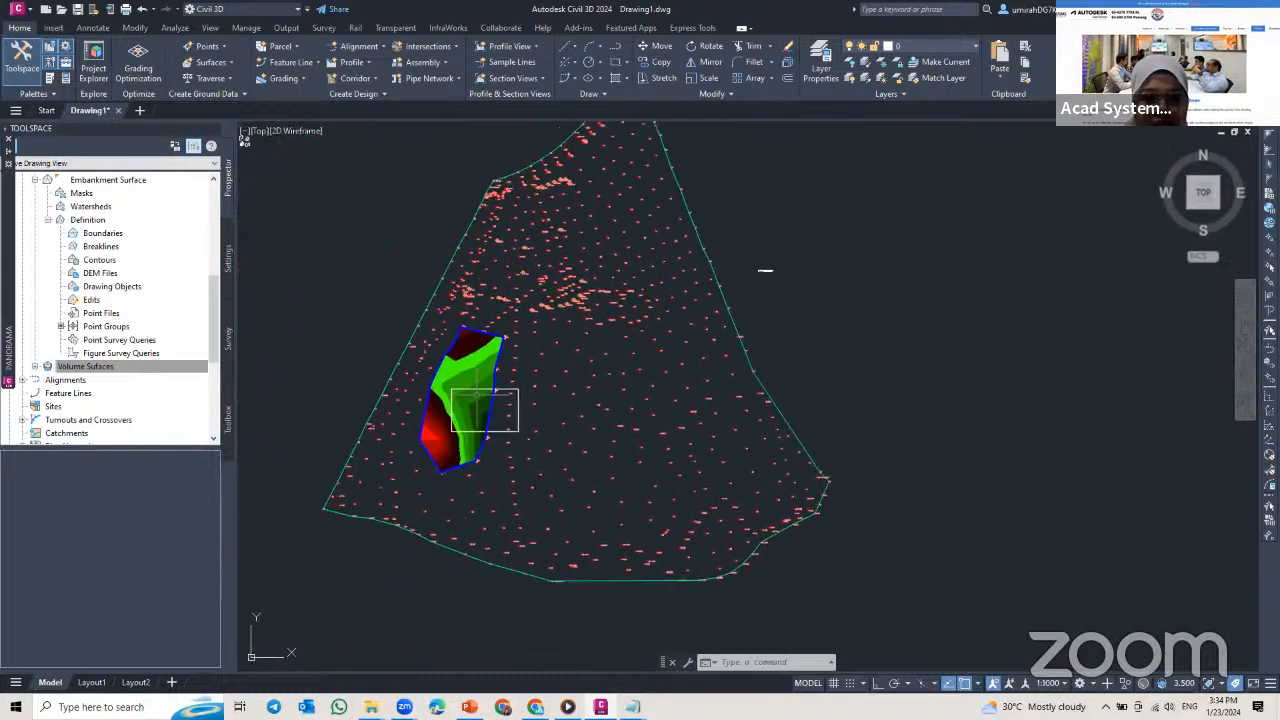
scroll(478, 398, "up", 4)
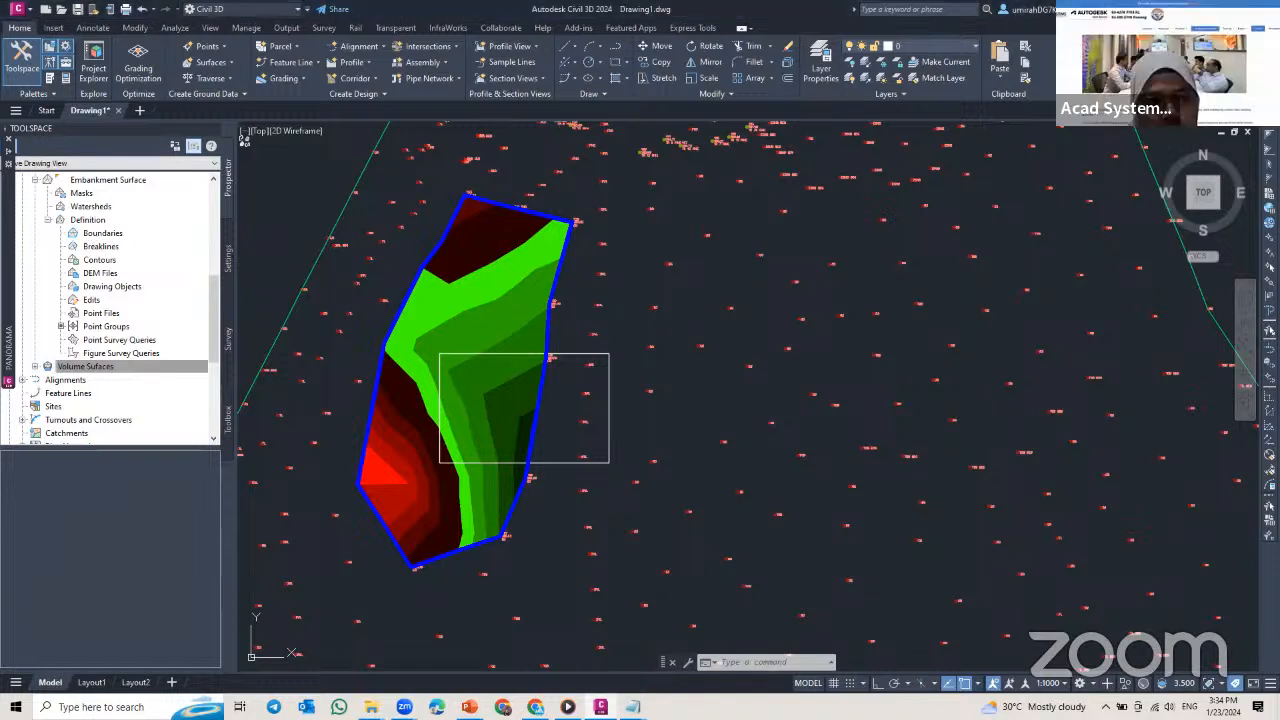
key("Escape")
key("Escape")
key("Escape")
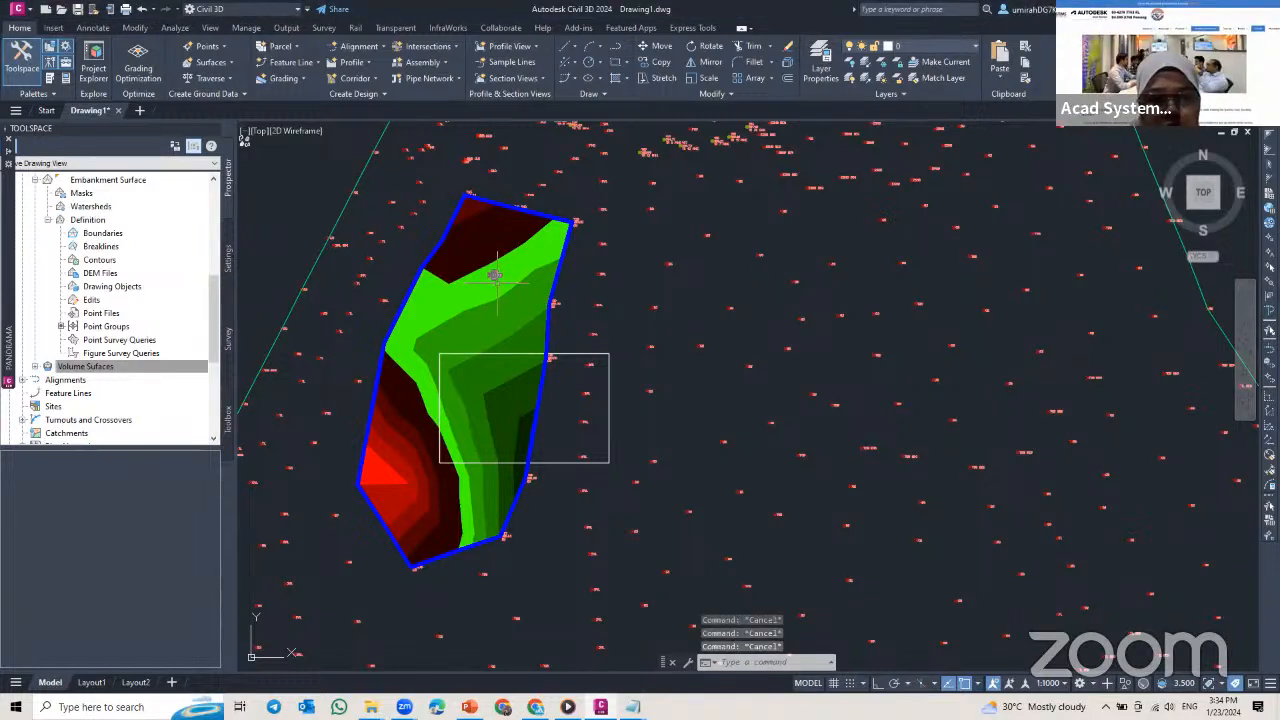
Step: Start creating a TIN surface and open the new-layer properties from the layer selection for its surface layer
scroll(86, 249, "up", 3)
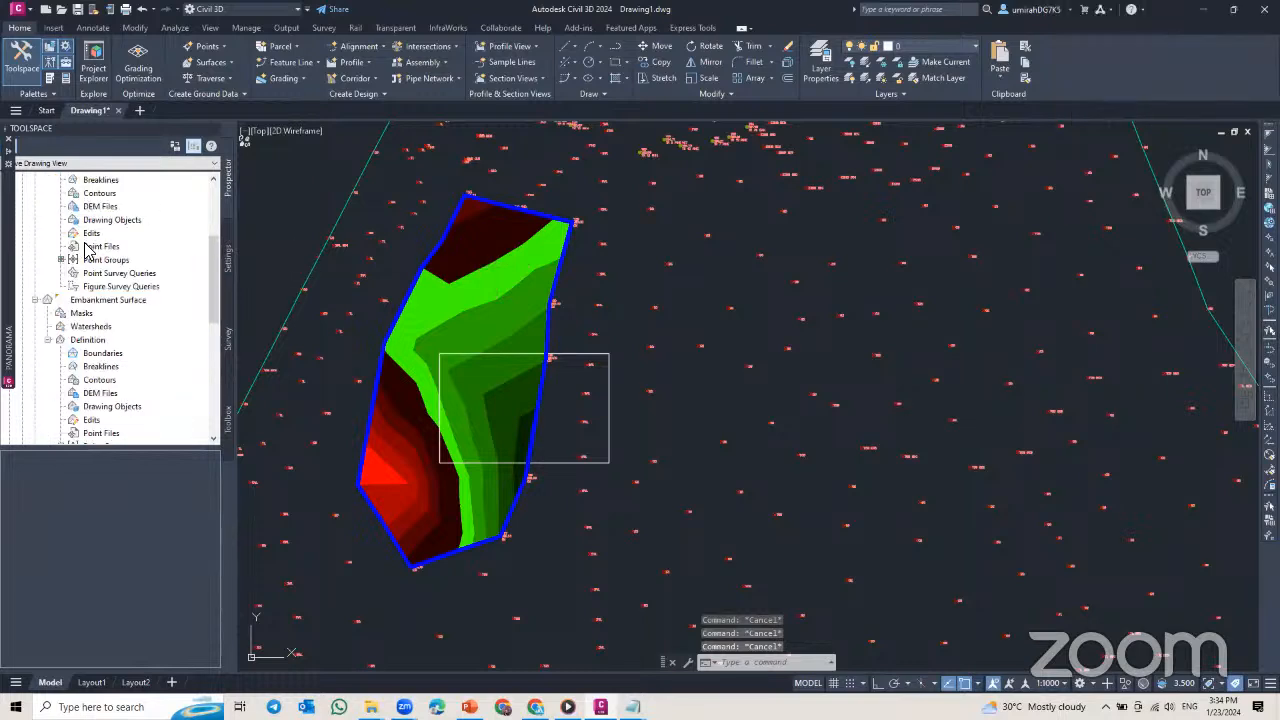
scroll(86, 268, "up", 4)
left_click(62, 260)
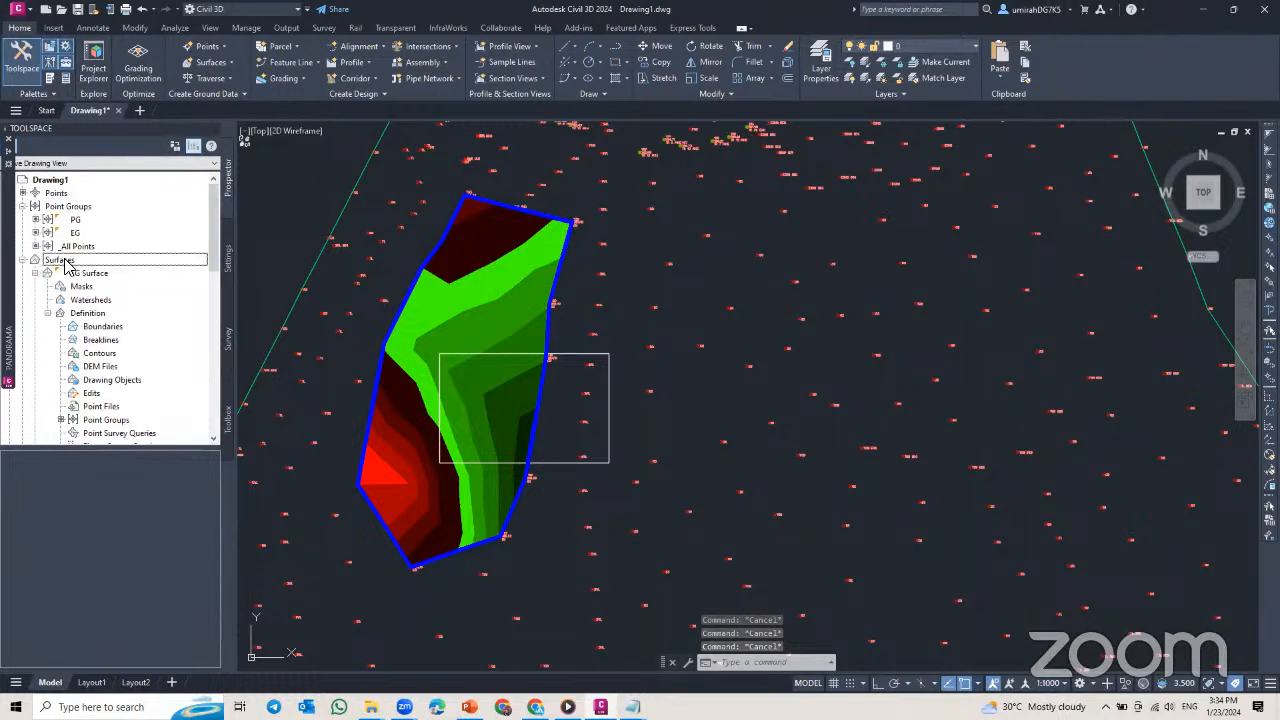
right_click(64, 262)
left_click(110, 270)
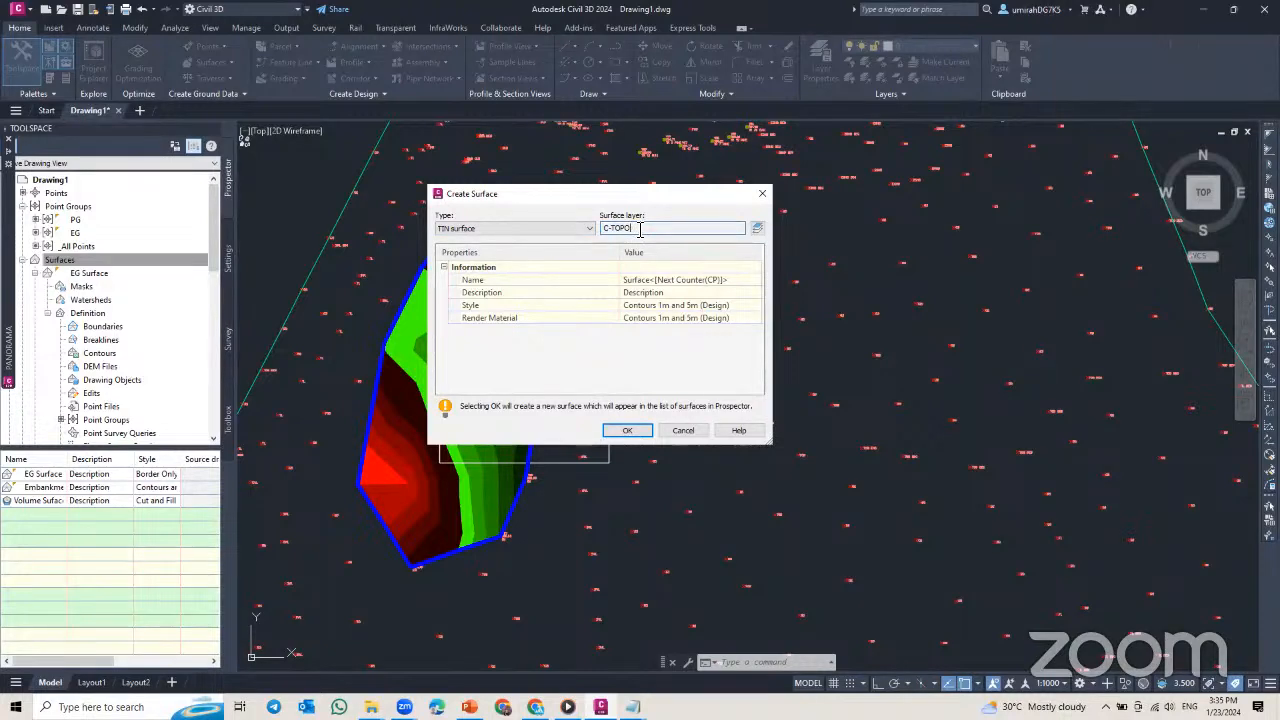
left_click(757, 232)
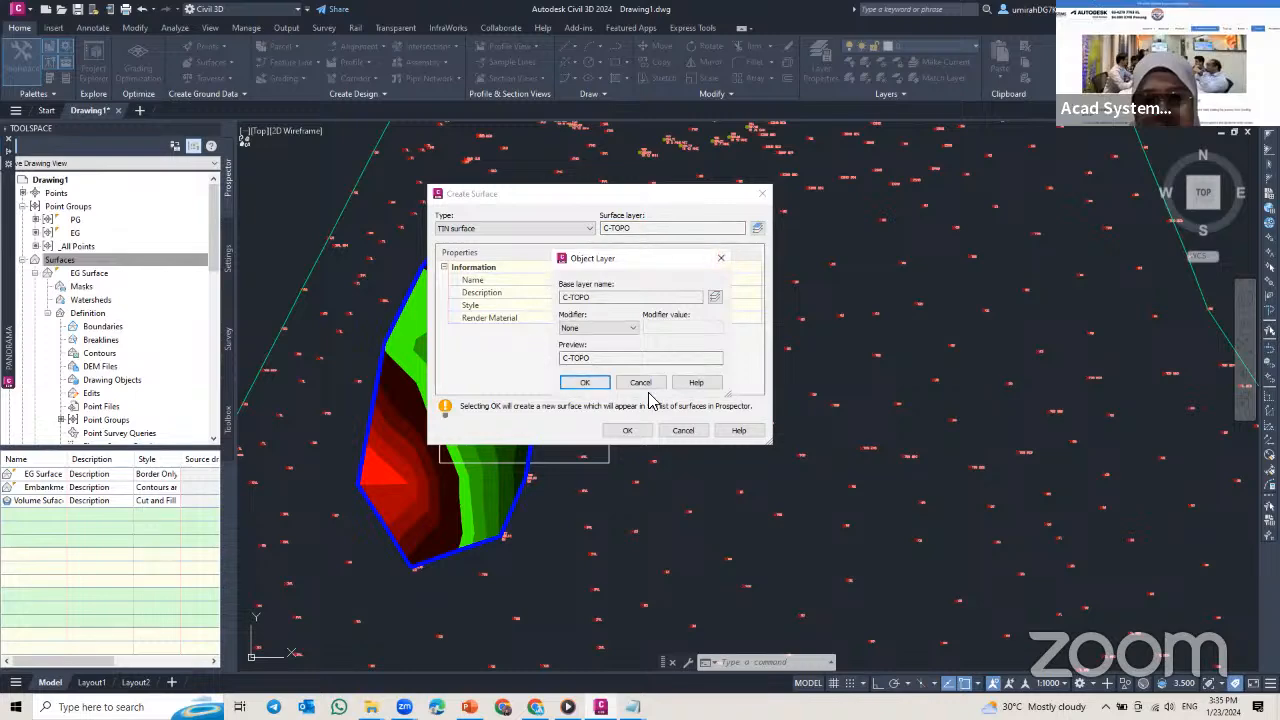
left_click(714, 298)
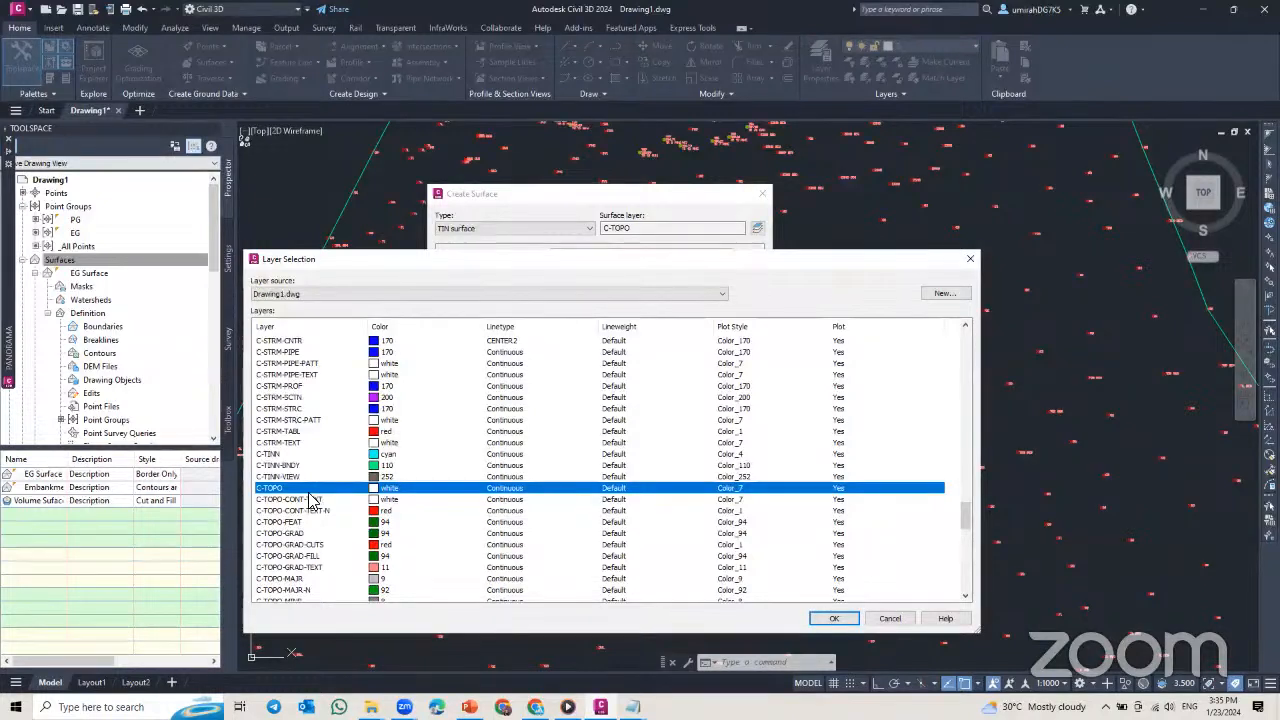
left_click(943, 294)
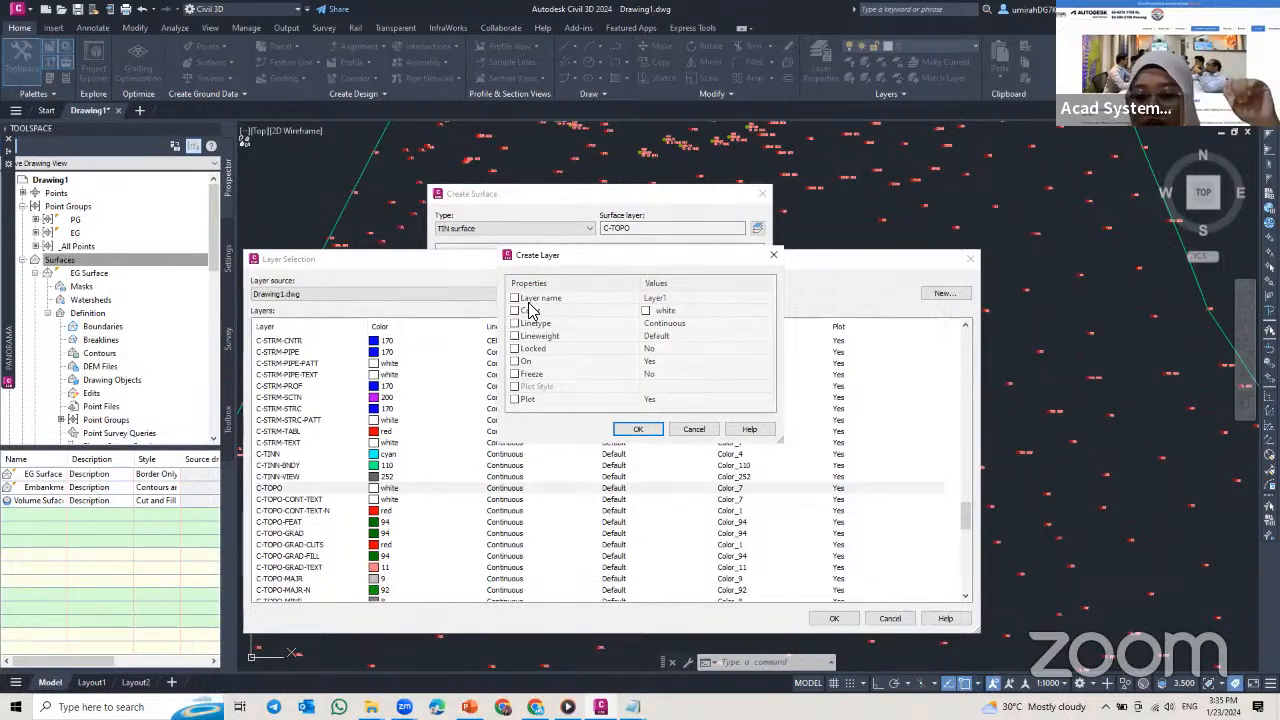
Step: Examine the name and color properties for a new layer, and cancel the layer creation, layer selection and object layer dialogs
left_click(652, 298)
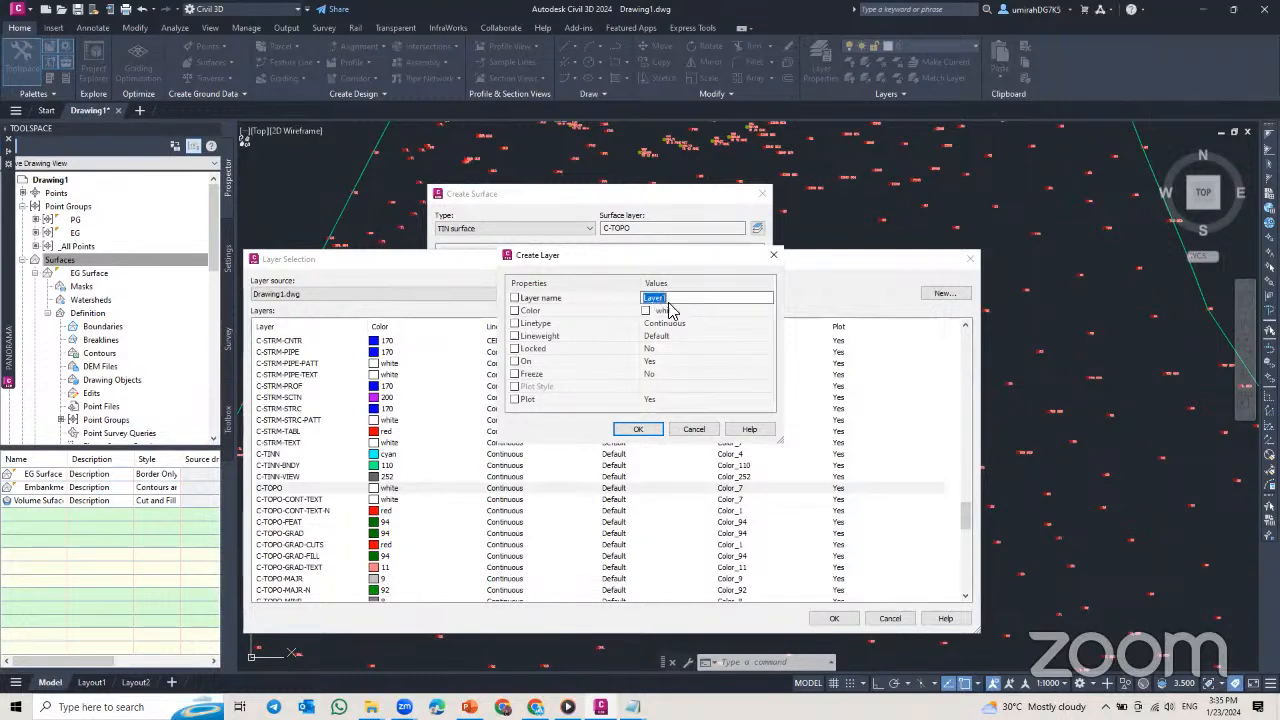
left_click(681, 314)
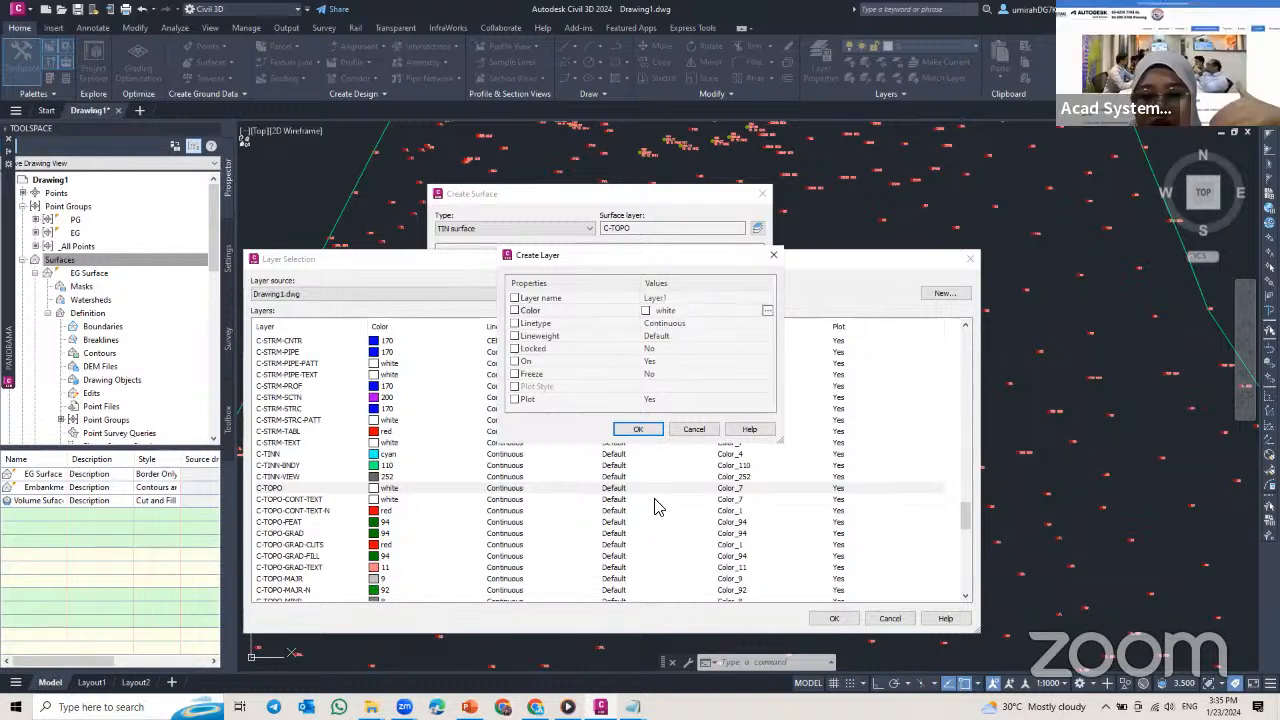
left_click(688, 433)
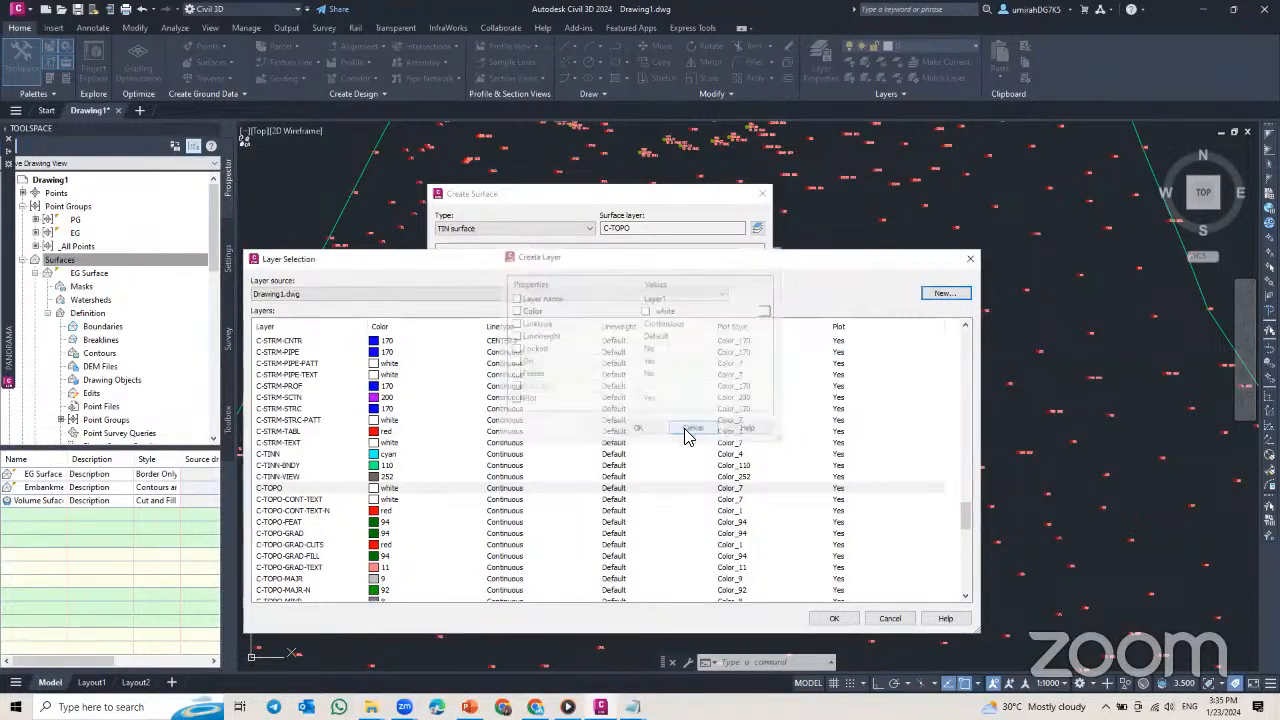
left_click(884, 620)
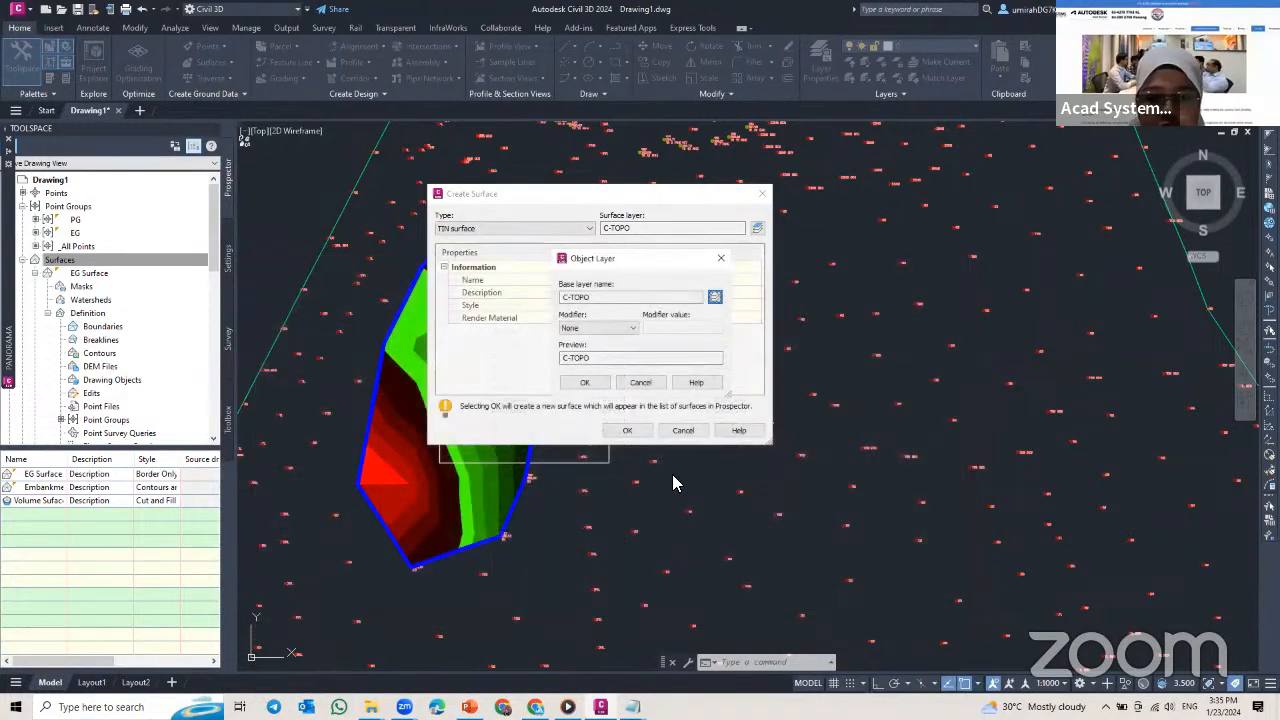
left_click(639, 384)
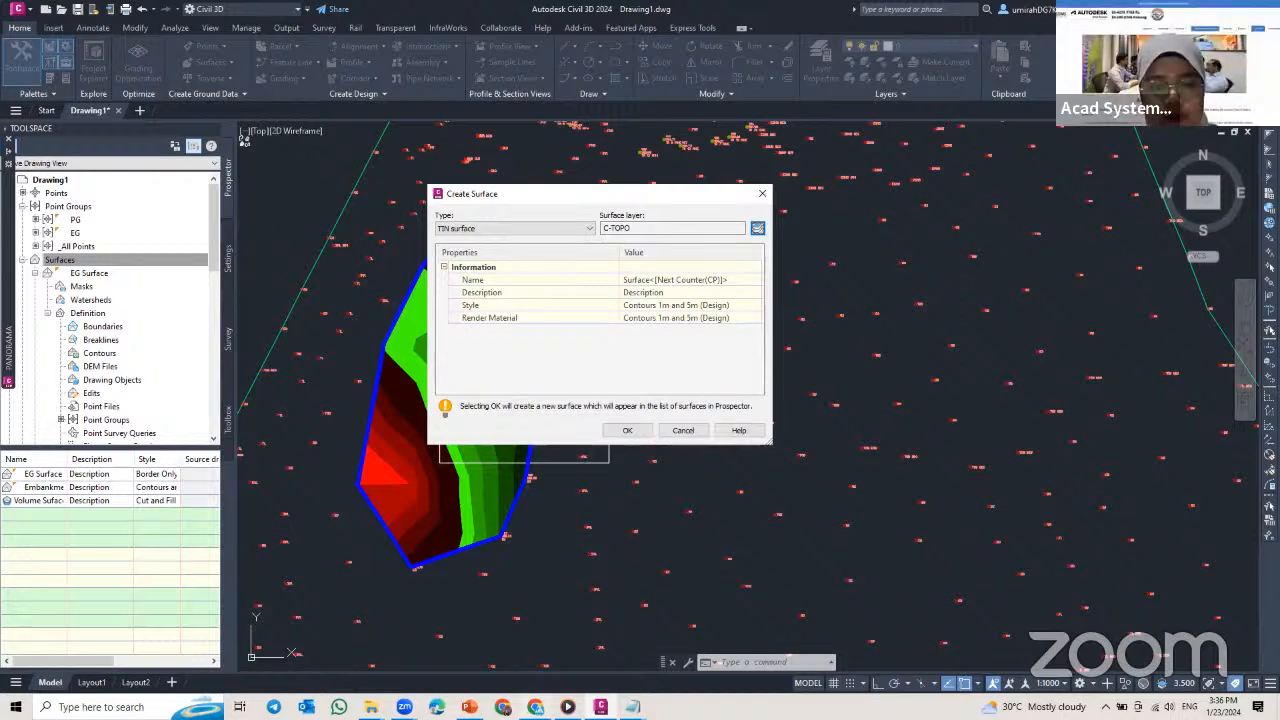
Step: Switch to the Chrome browser and open acadsystems.com in a new tab
key("alt+Tab")
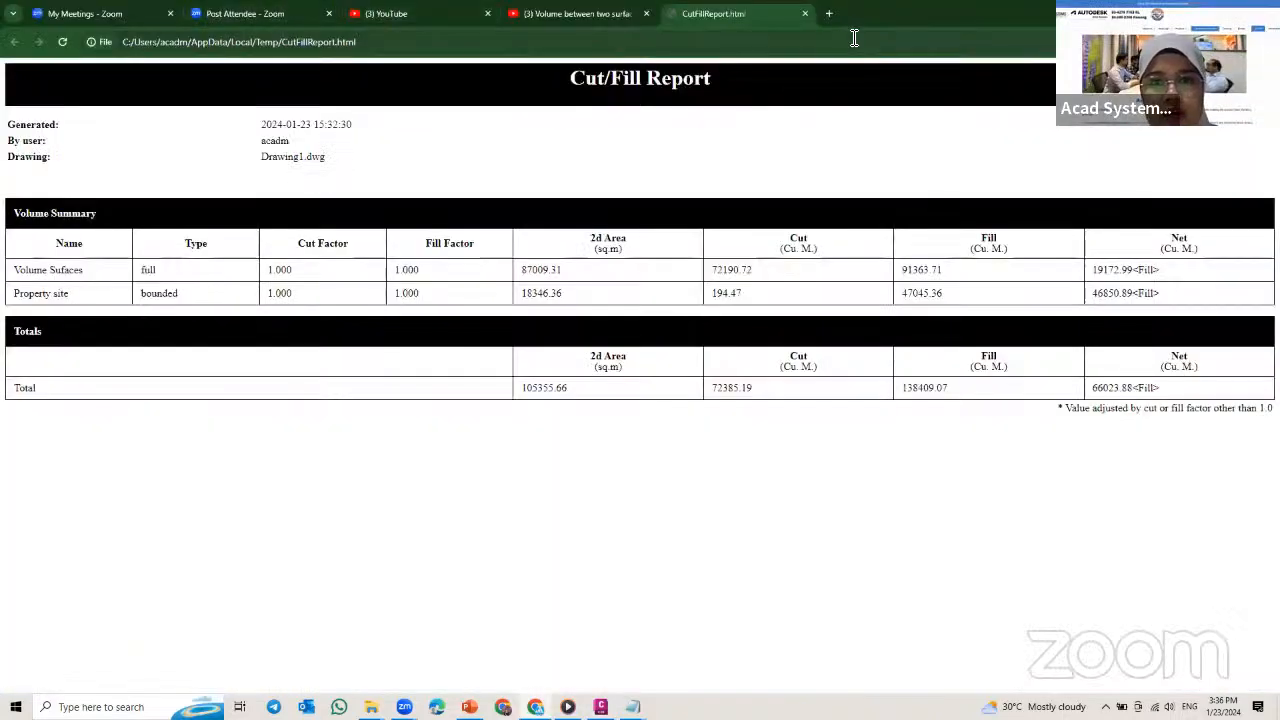
left_click(828, 15)
left_click(826, 46)
type("acad")
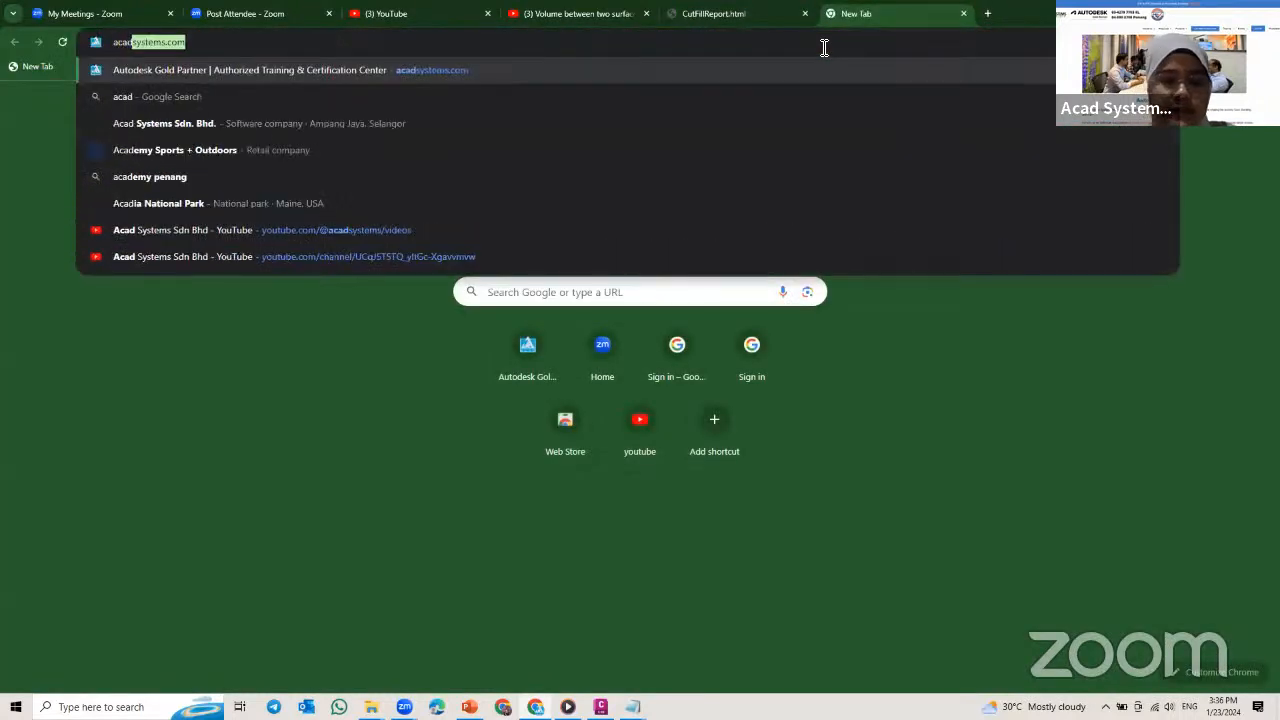
type("systems.com")
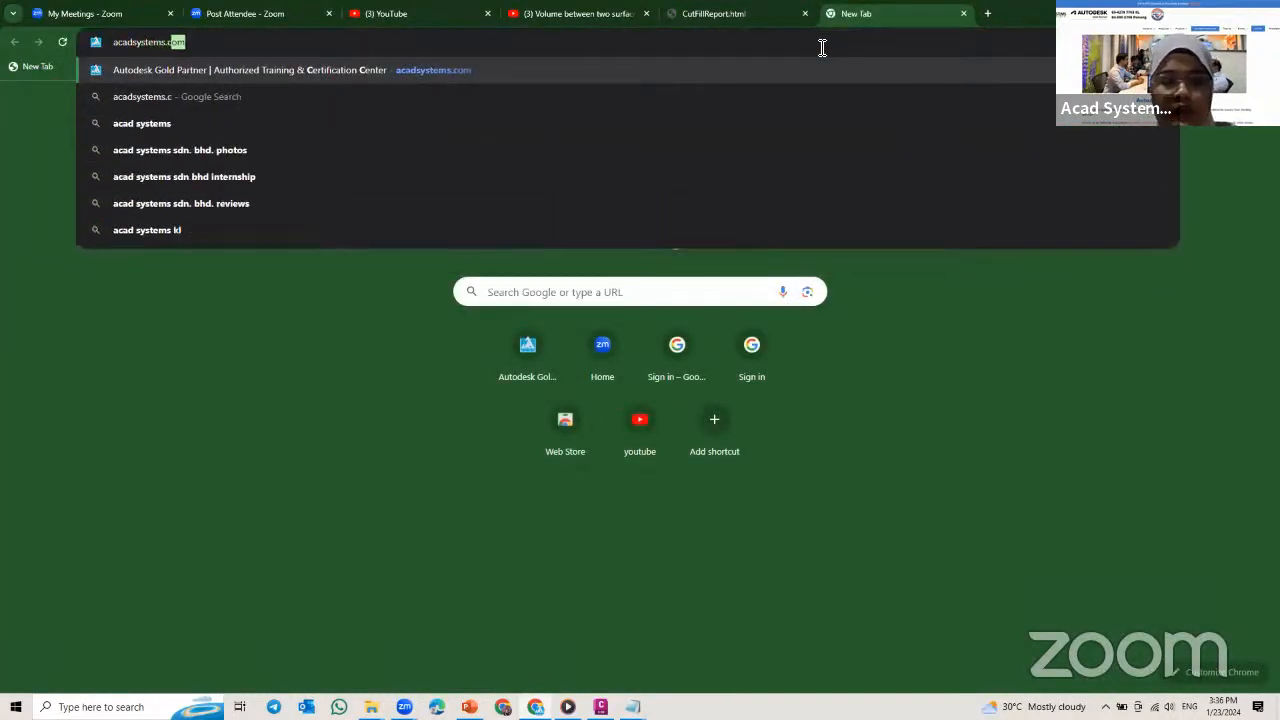
key("Return")
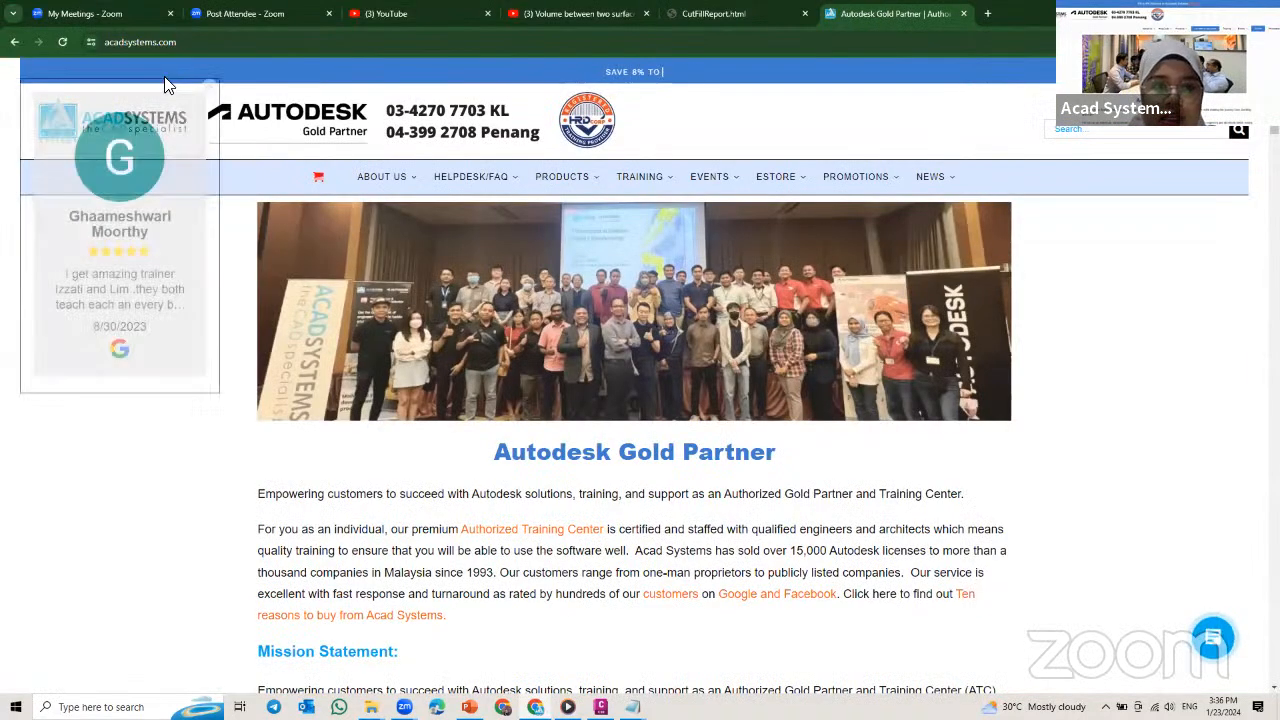
Step: Look through the homepage's Autodesk promotions, upcoming online lessons and 2024 training schedules
scroll(720, 266, "down", 2)
scroll(720, 264, "down", 9)
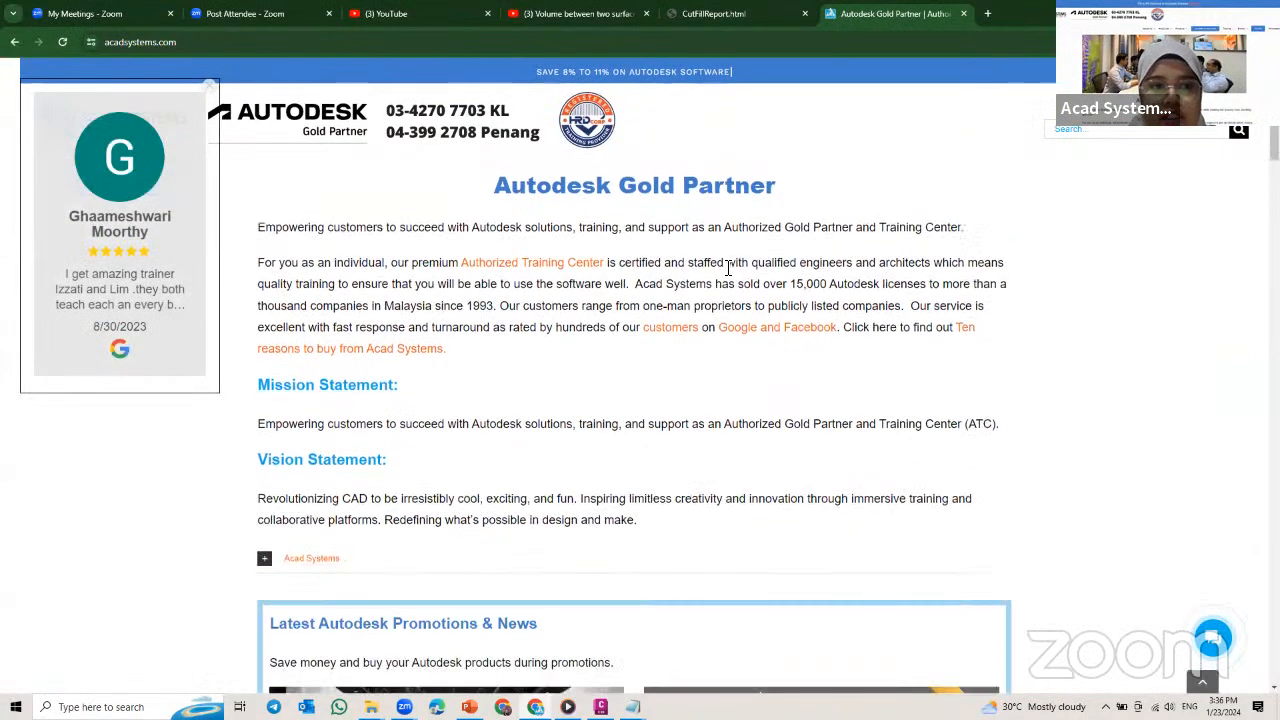
scroll(727, 272, "down", 15)
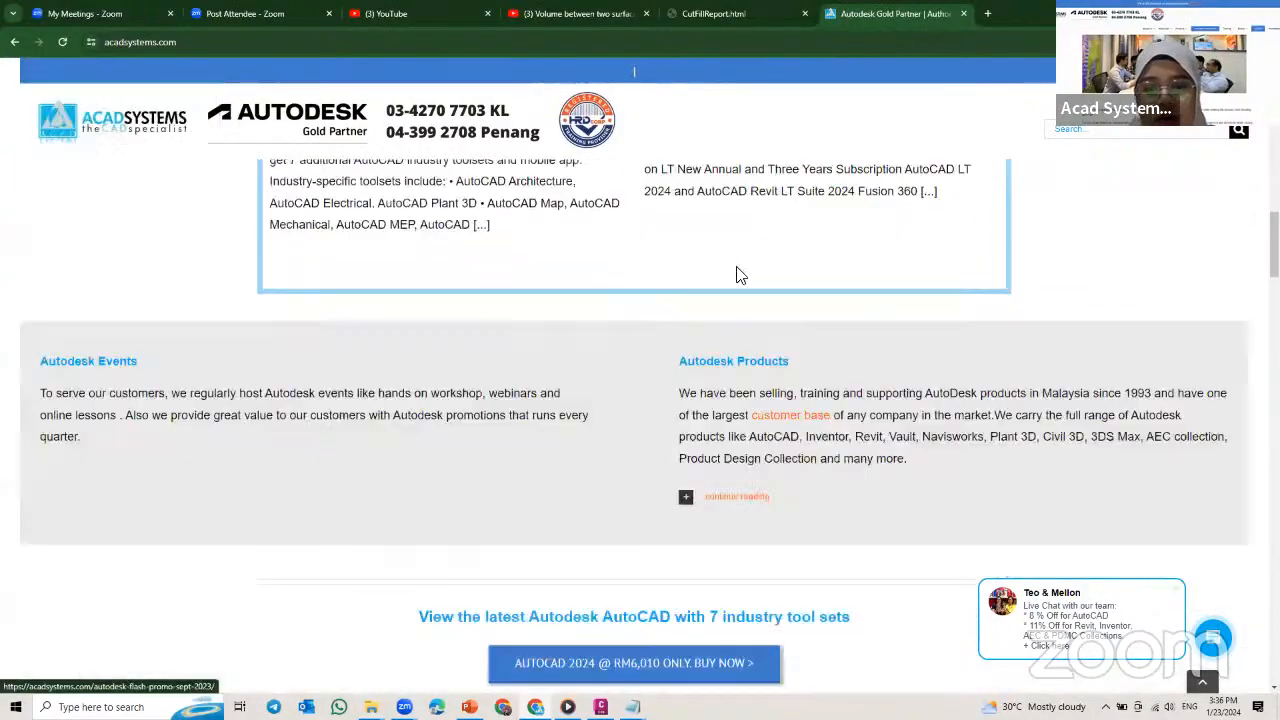
scroll(745, 276, "down", 15)
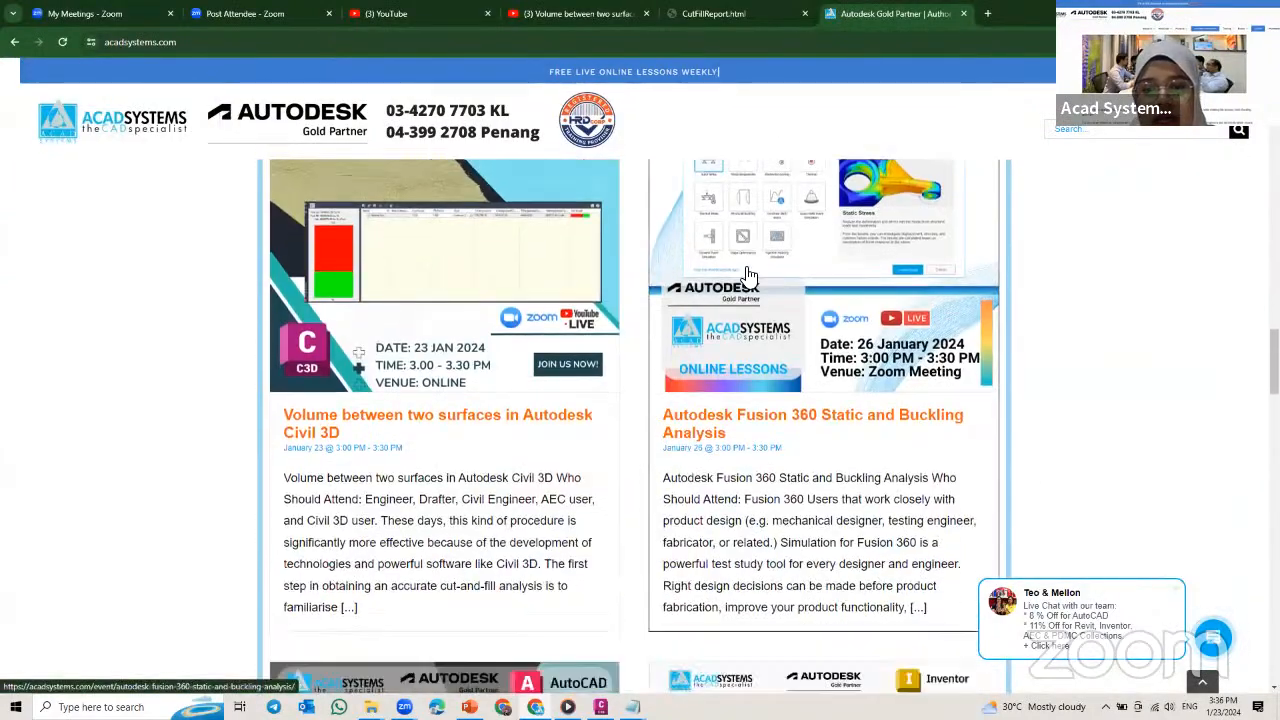
scroll(755, 277, "down", 15)
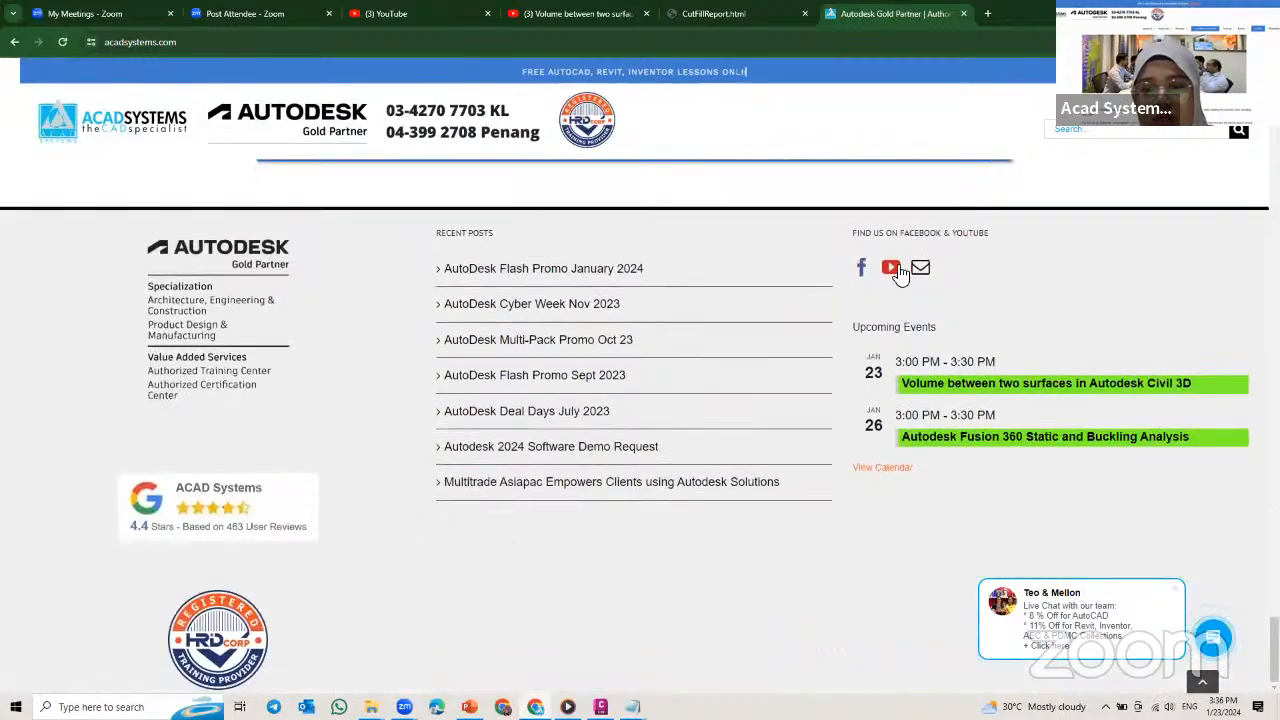
Step: Open the Acad Systems YouTube channel from the website and look through its latest live streams
left_click(892, 268)
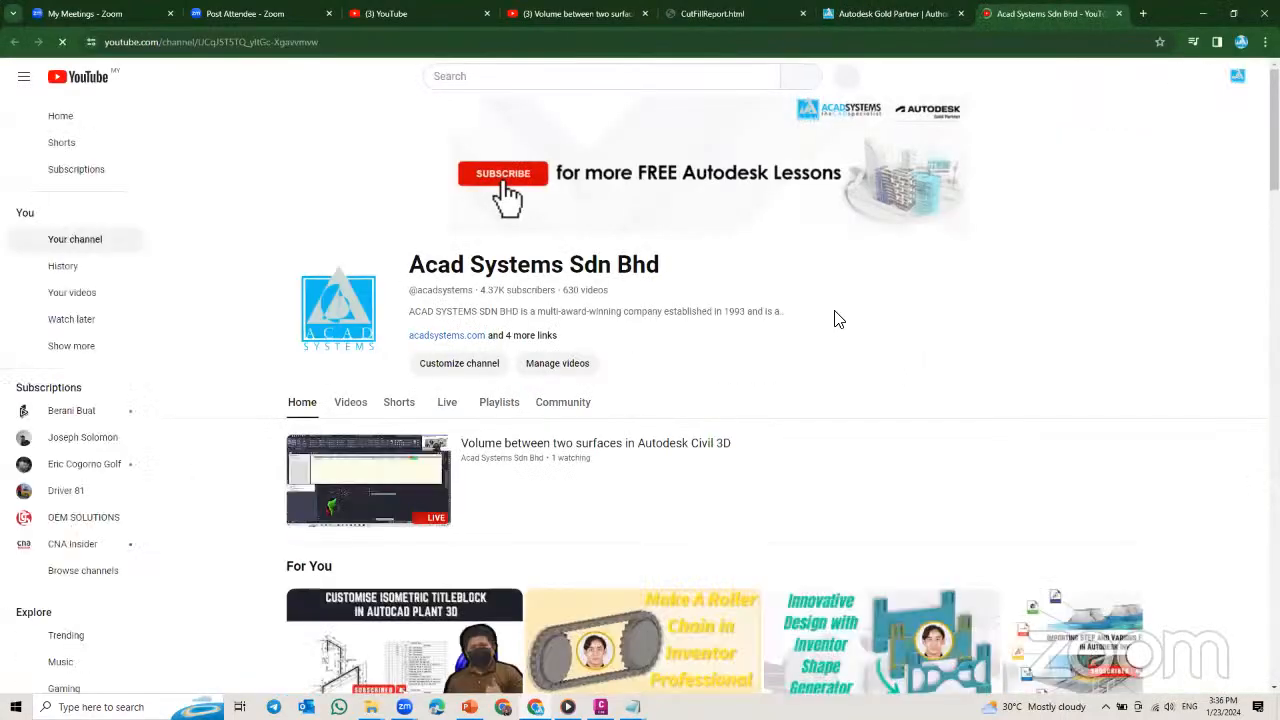
left_click(455, 412)
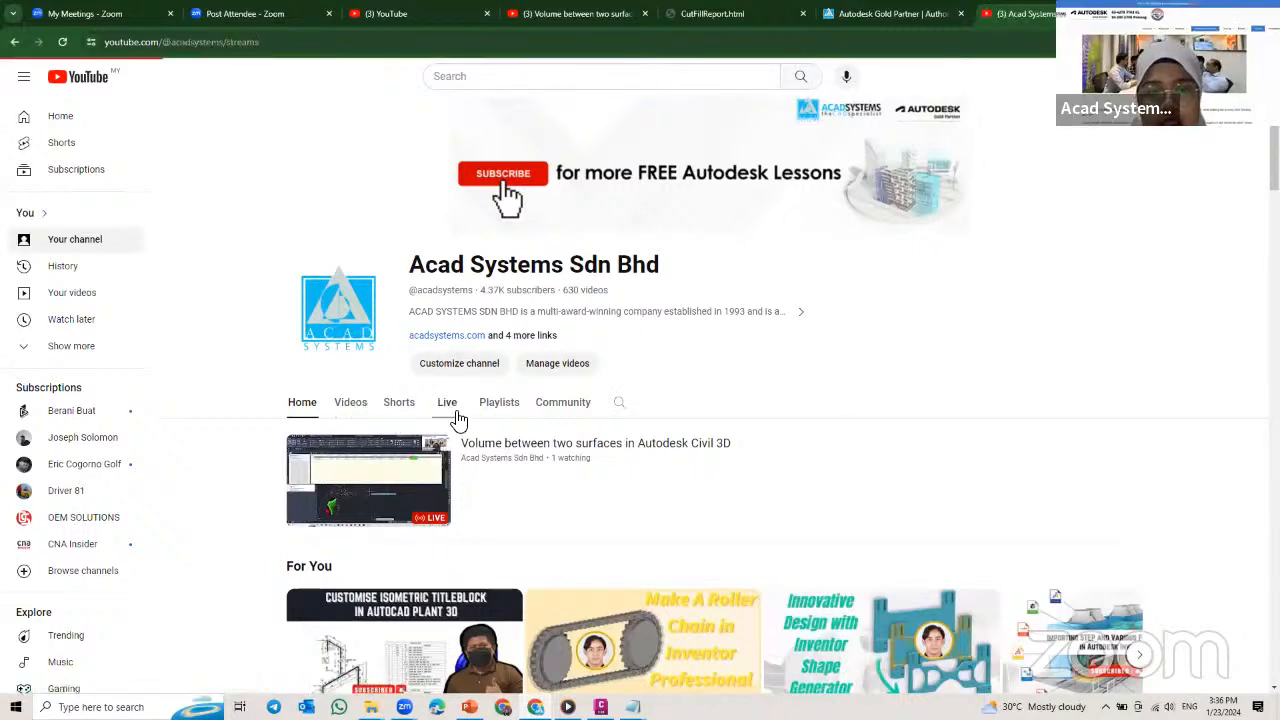
scroll(788, 340, "down", 3)
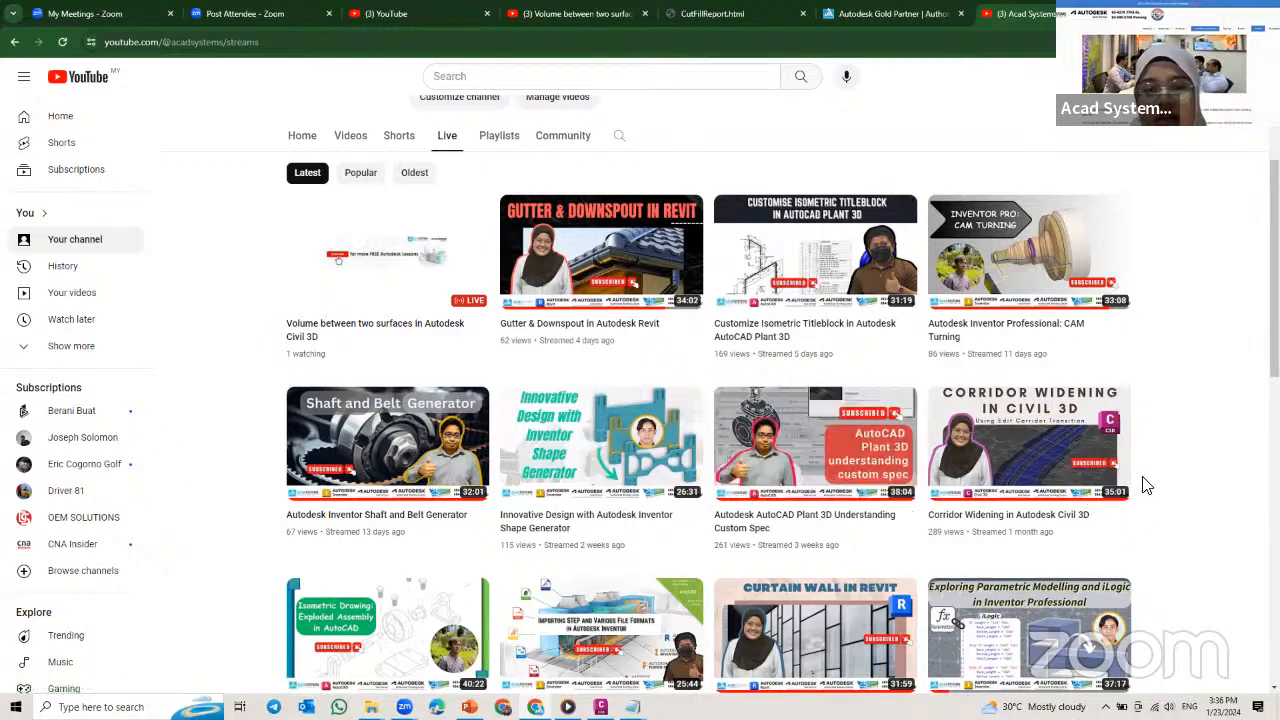
scroll(796, 372, "down", 3)
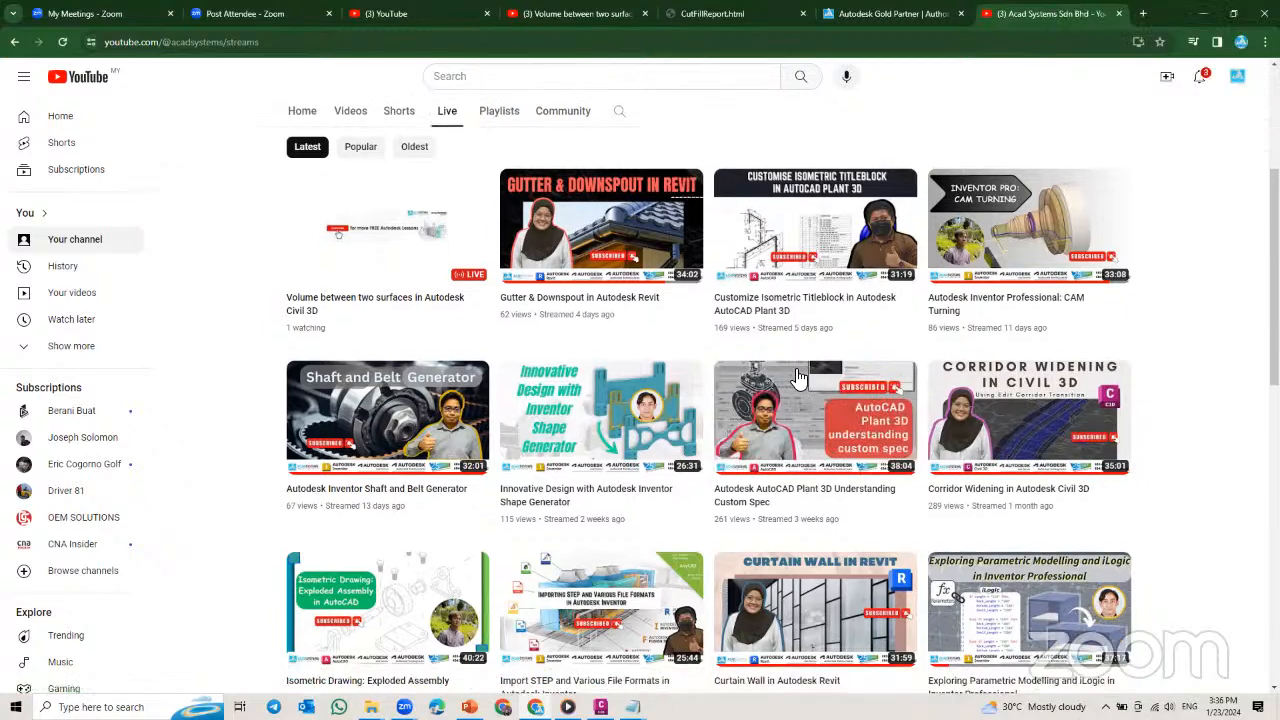
scroll(798, 360, "up", 5)
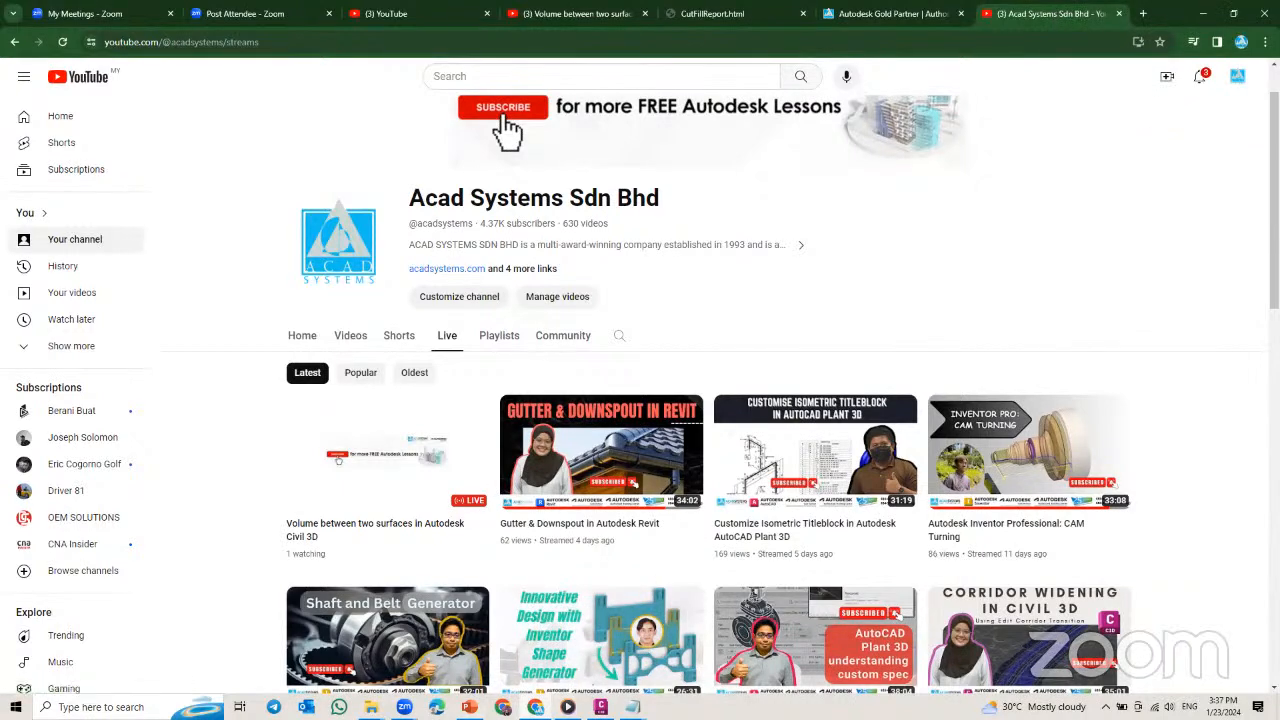
Step: Switch to the PowerPoint presentation and start the slide show from the THANK YOU slide
key("alt+Tab")
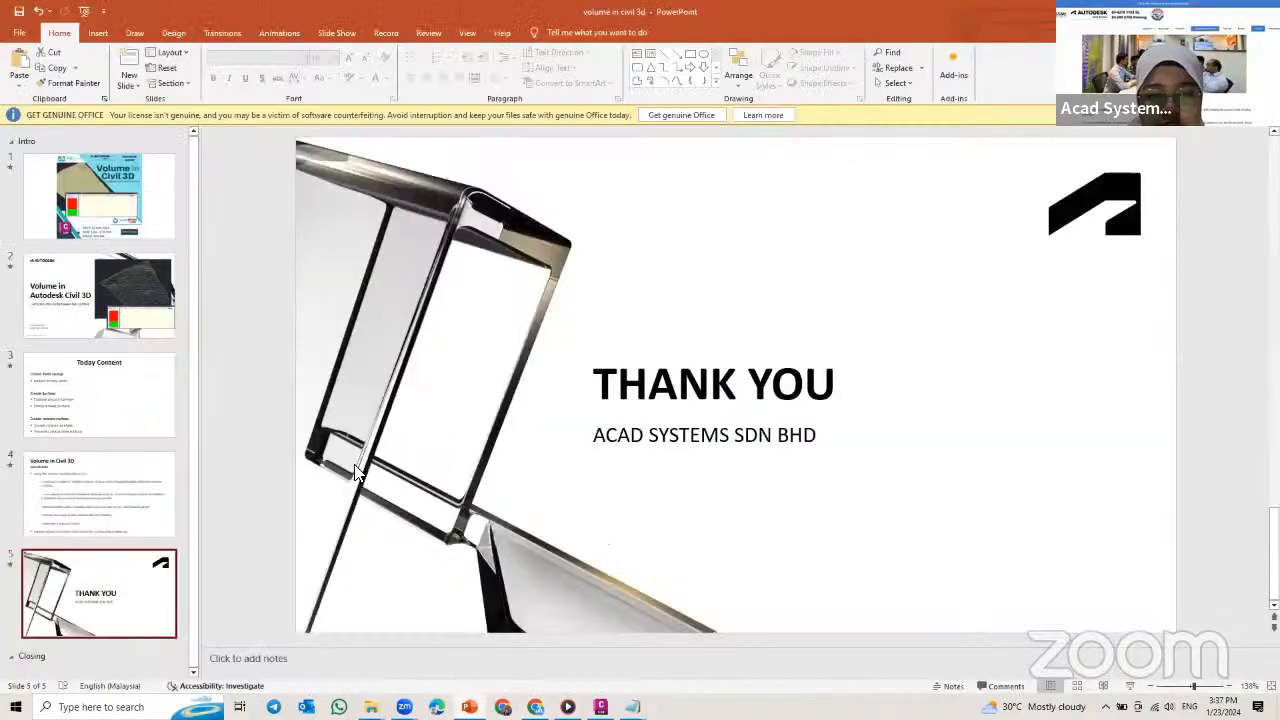
key("shift+F5")
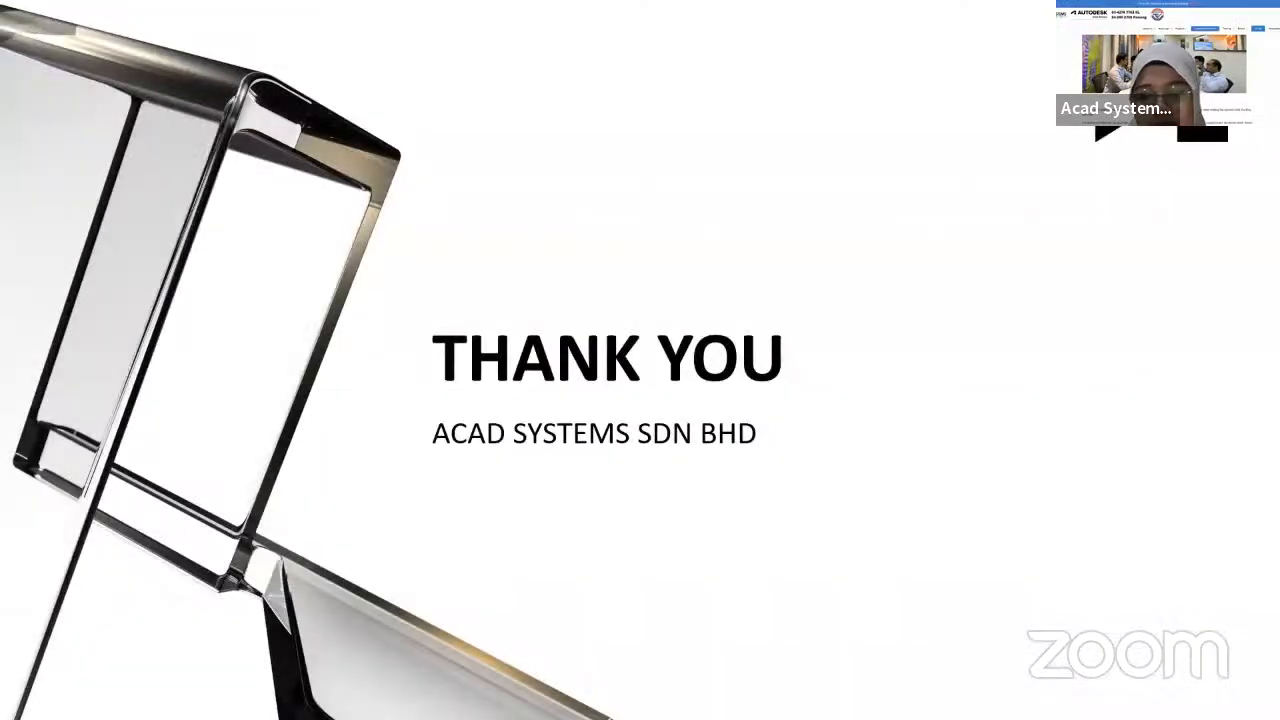